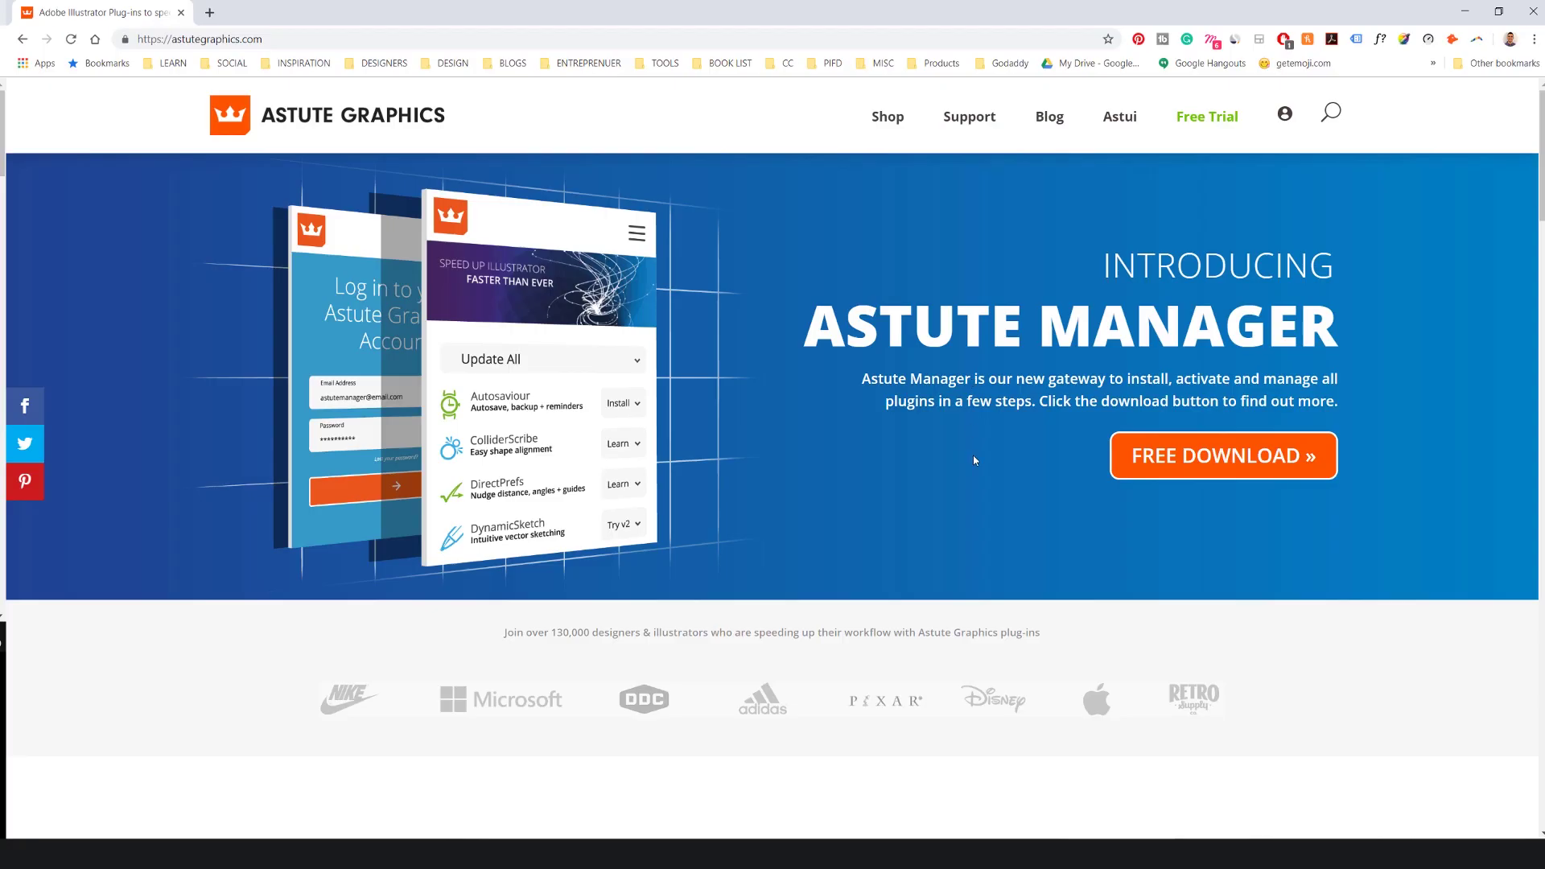
# Look through the Astute Graphics home page and its plug-in bundles page
pyautogui.scroll(-15, 974, 460)
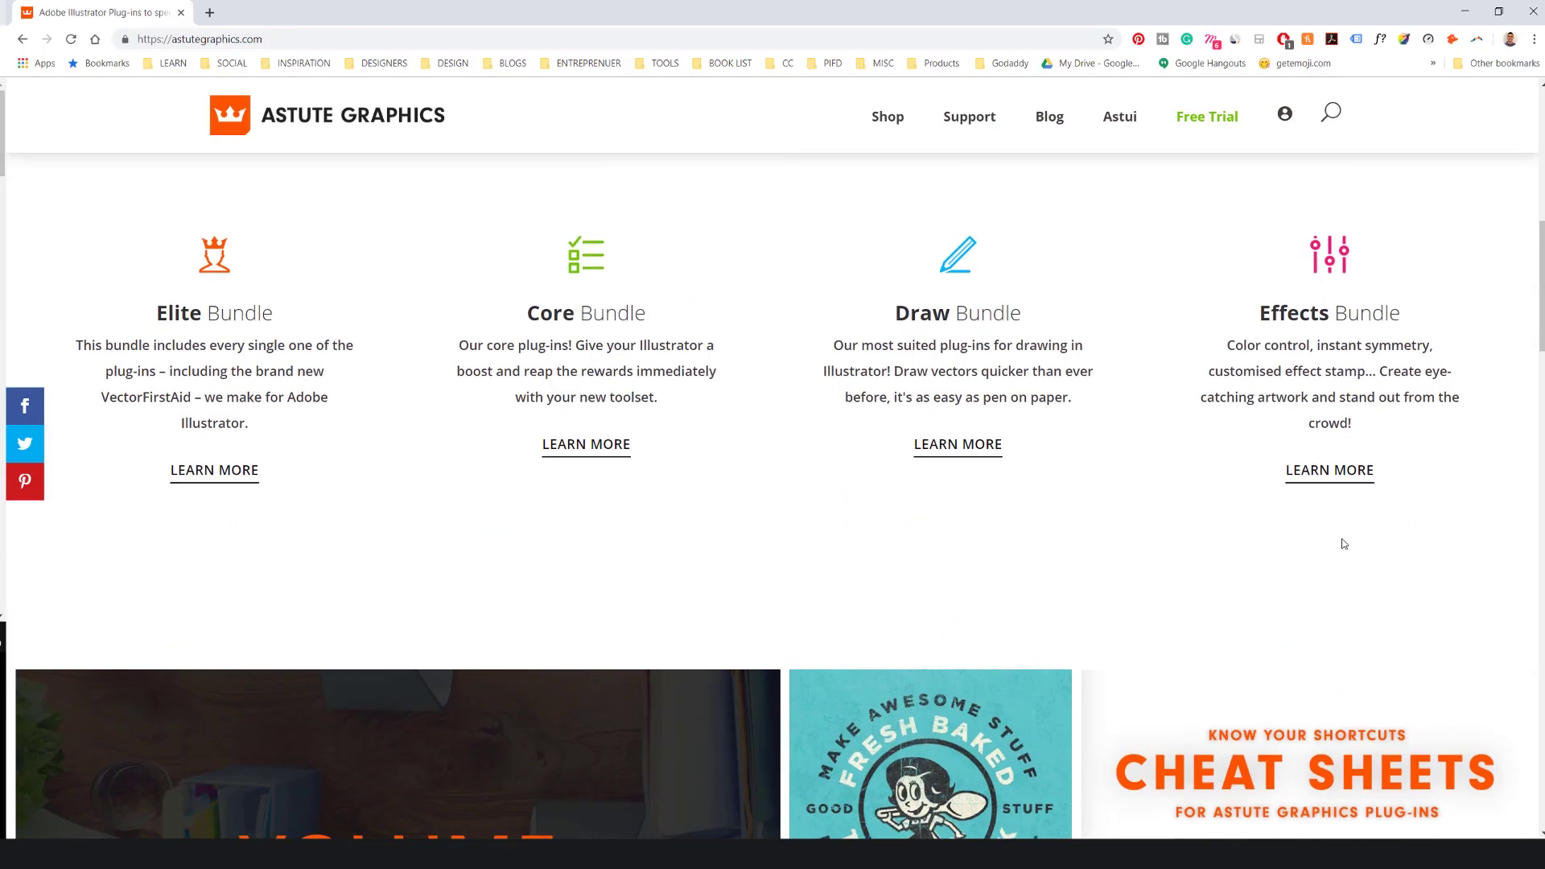
pyautogui.scroll(-10, 1388, 592)
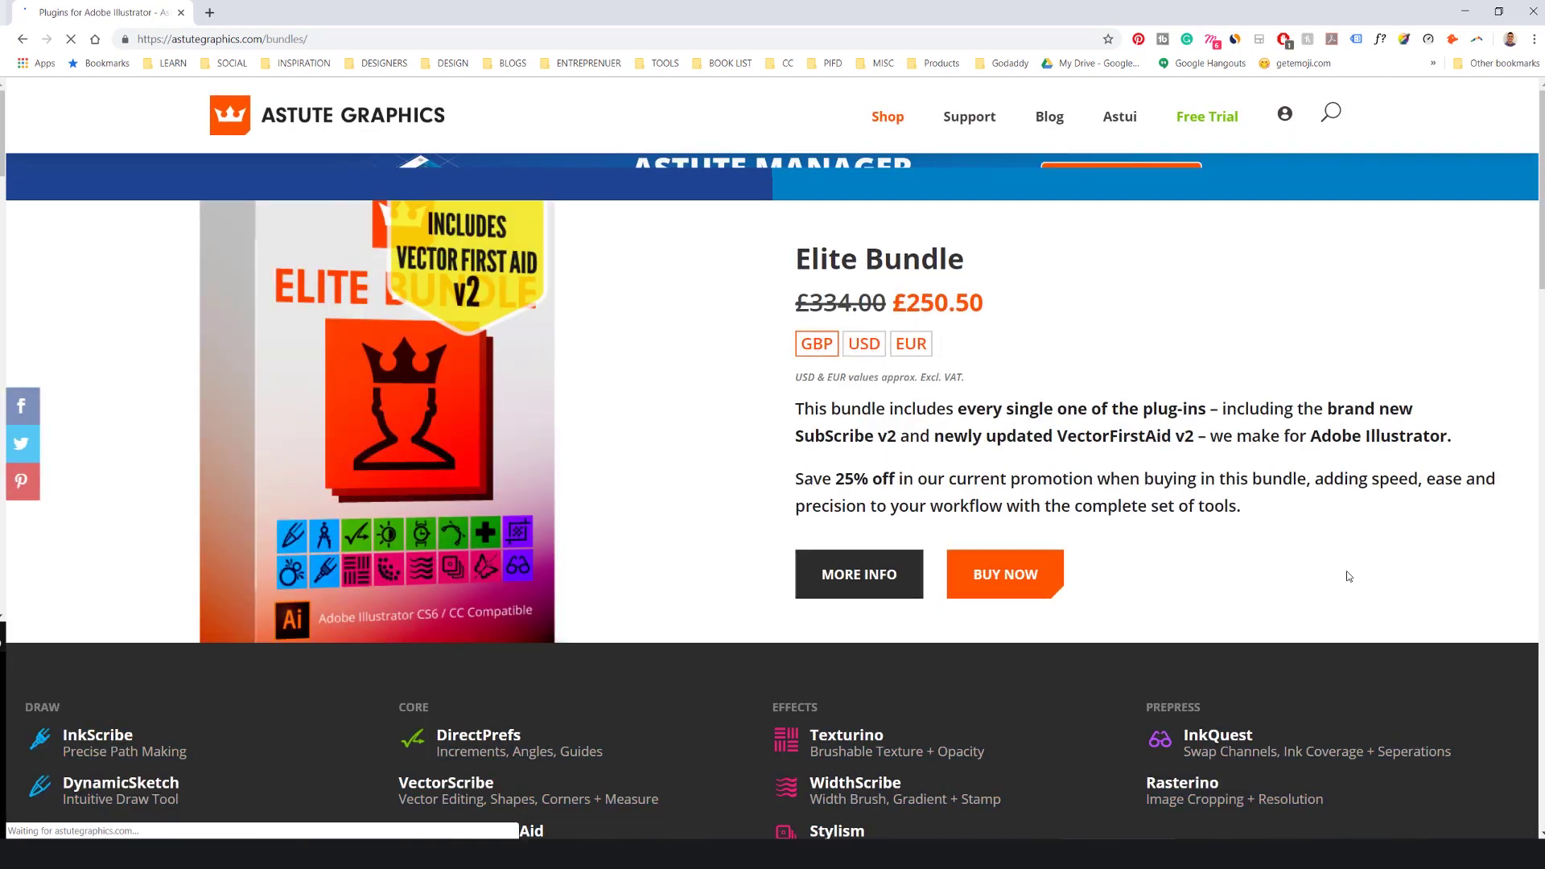
pyautogui.scroll(-10, 1268, 547)
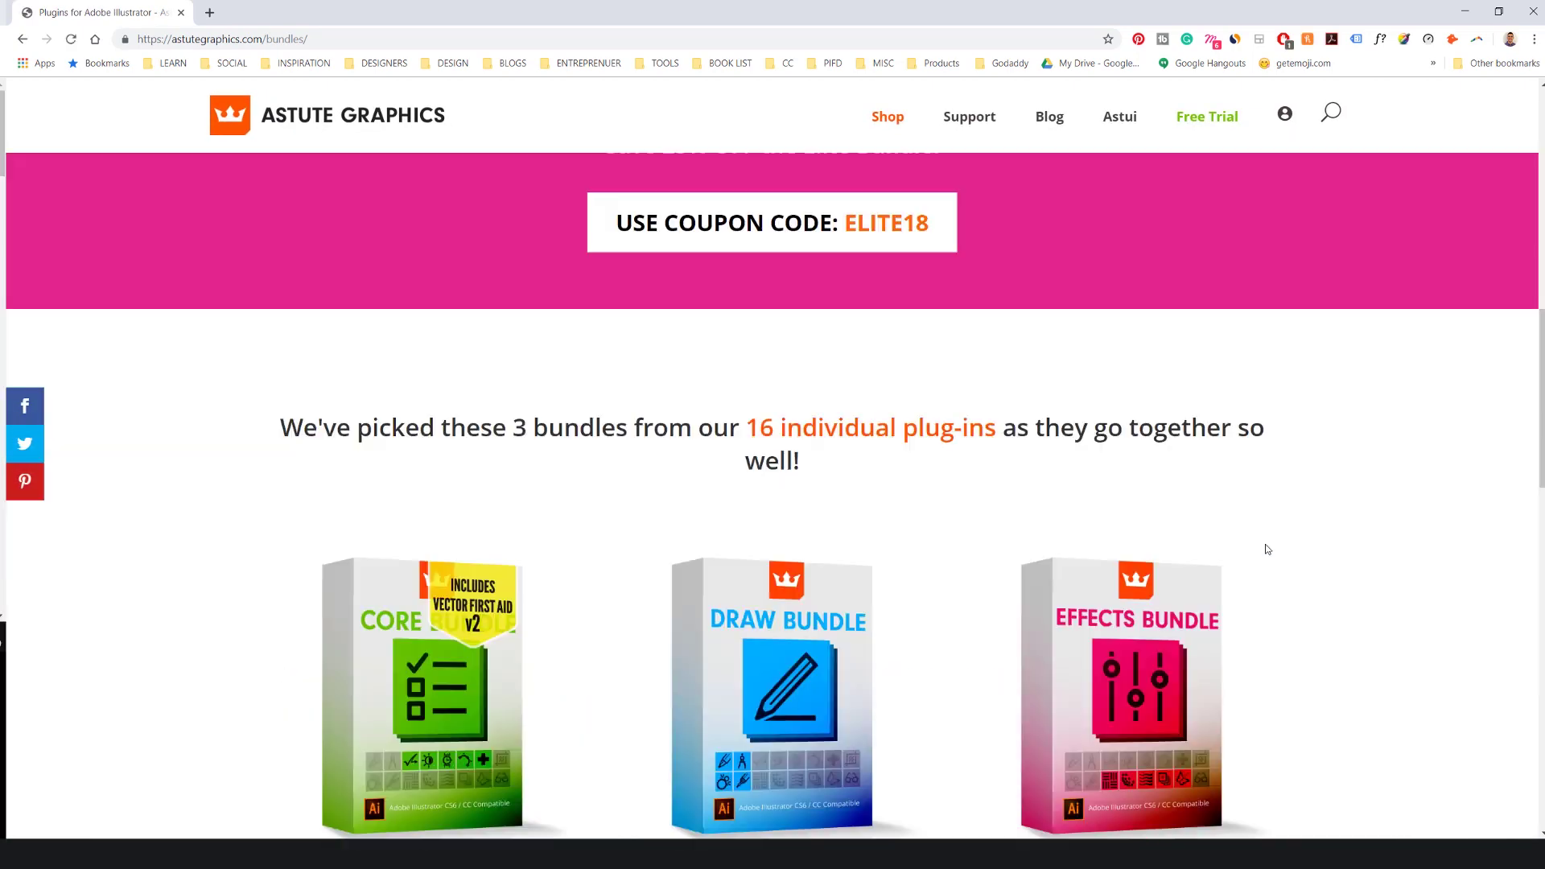
pyautogui.scroll(5, 1267, 551)
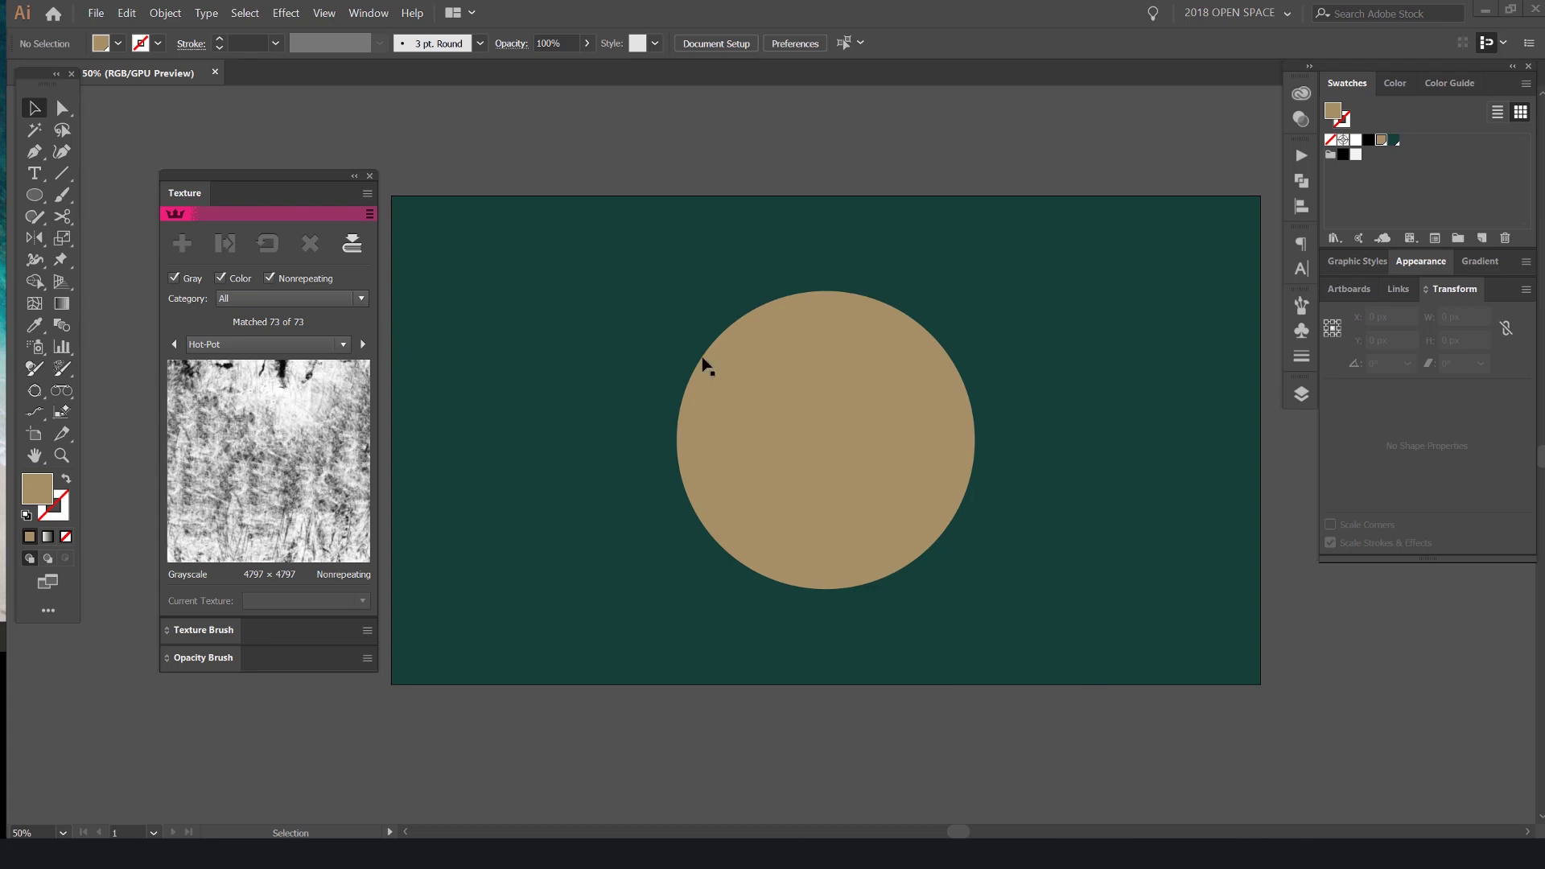
# Place the floating Texture panel beside the tan circle so the circle stays unobstructed
pyautogui.moveTo(268, 180); pyautogui.dragTo(451, 174)
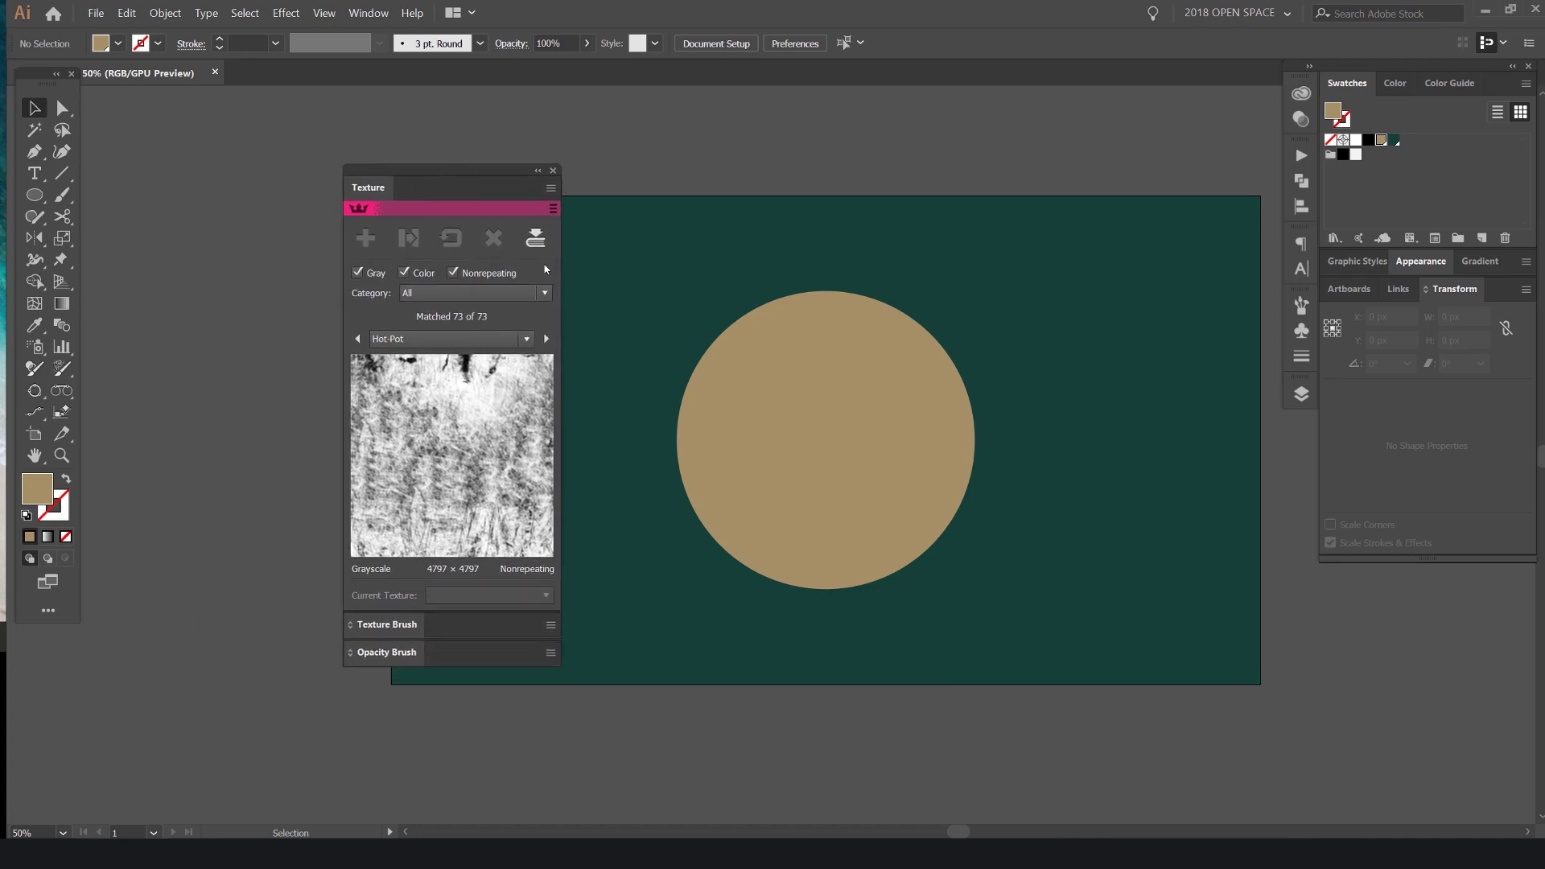
pyautogui.moveTo(450, 175); pyautogui.dragTo(393, 187)
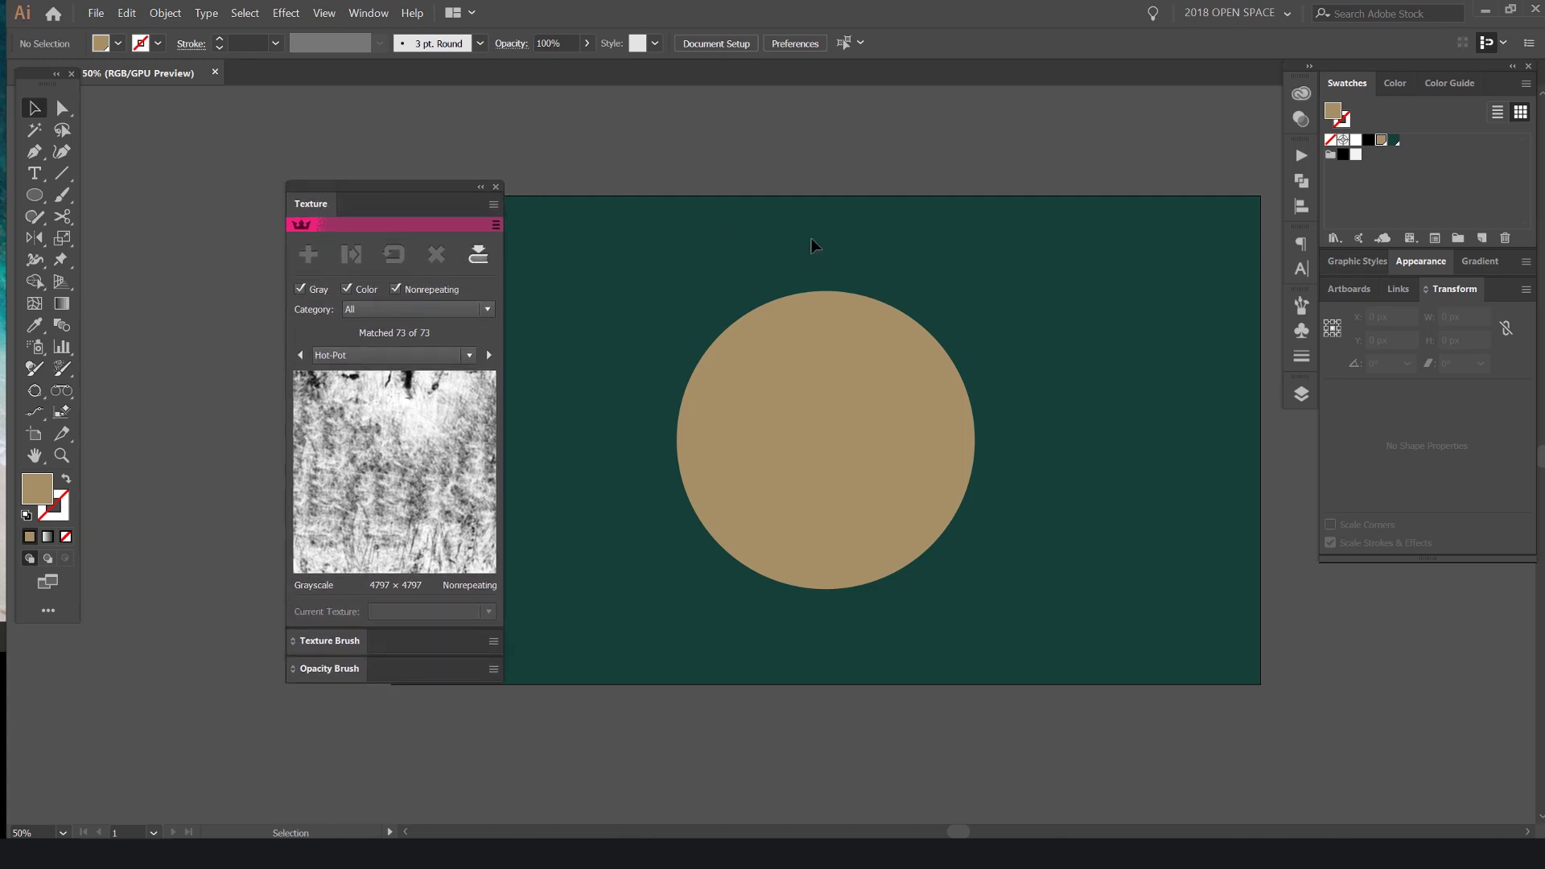
pyautogui.scroll(-2, 828, 338)
pyautogui.scroll(2, 741, 308)
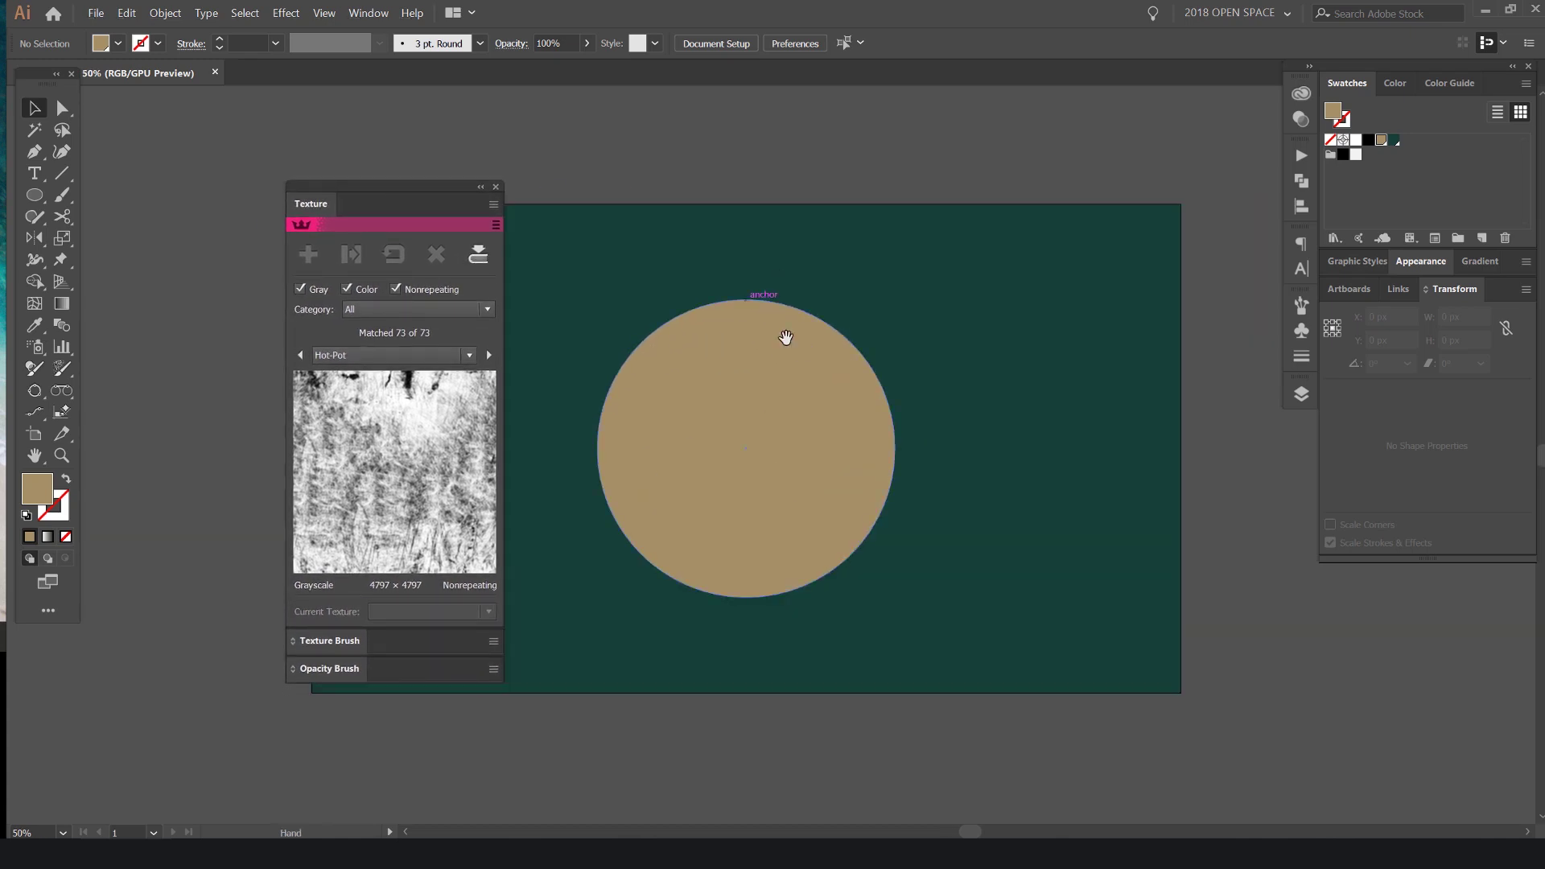
pyautogui.moveTo(761, 297); pyautogui.dragTo(803, 301)
pyautogui.click(873, 378)
pyautogui.moveTo(936, 303); pyautogui.dragTo(914, 325)
pyautogui.click(975, 310)
pyautogui.scroll(1, 684, 377)
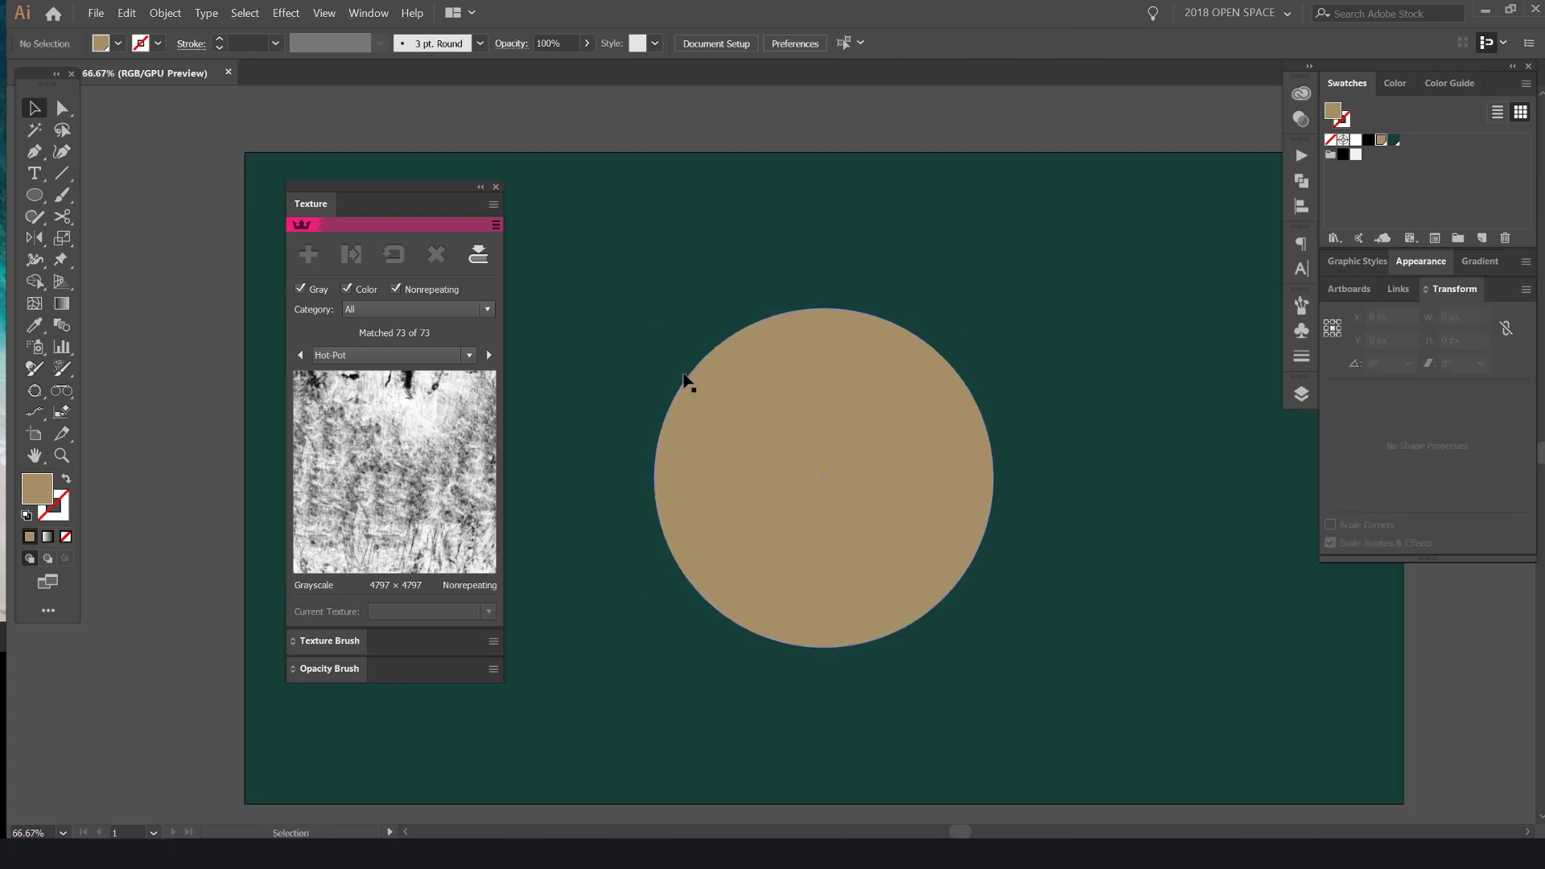
pyautogui.moveTo(328, 208); pyautogui.dragTo(326, 208)
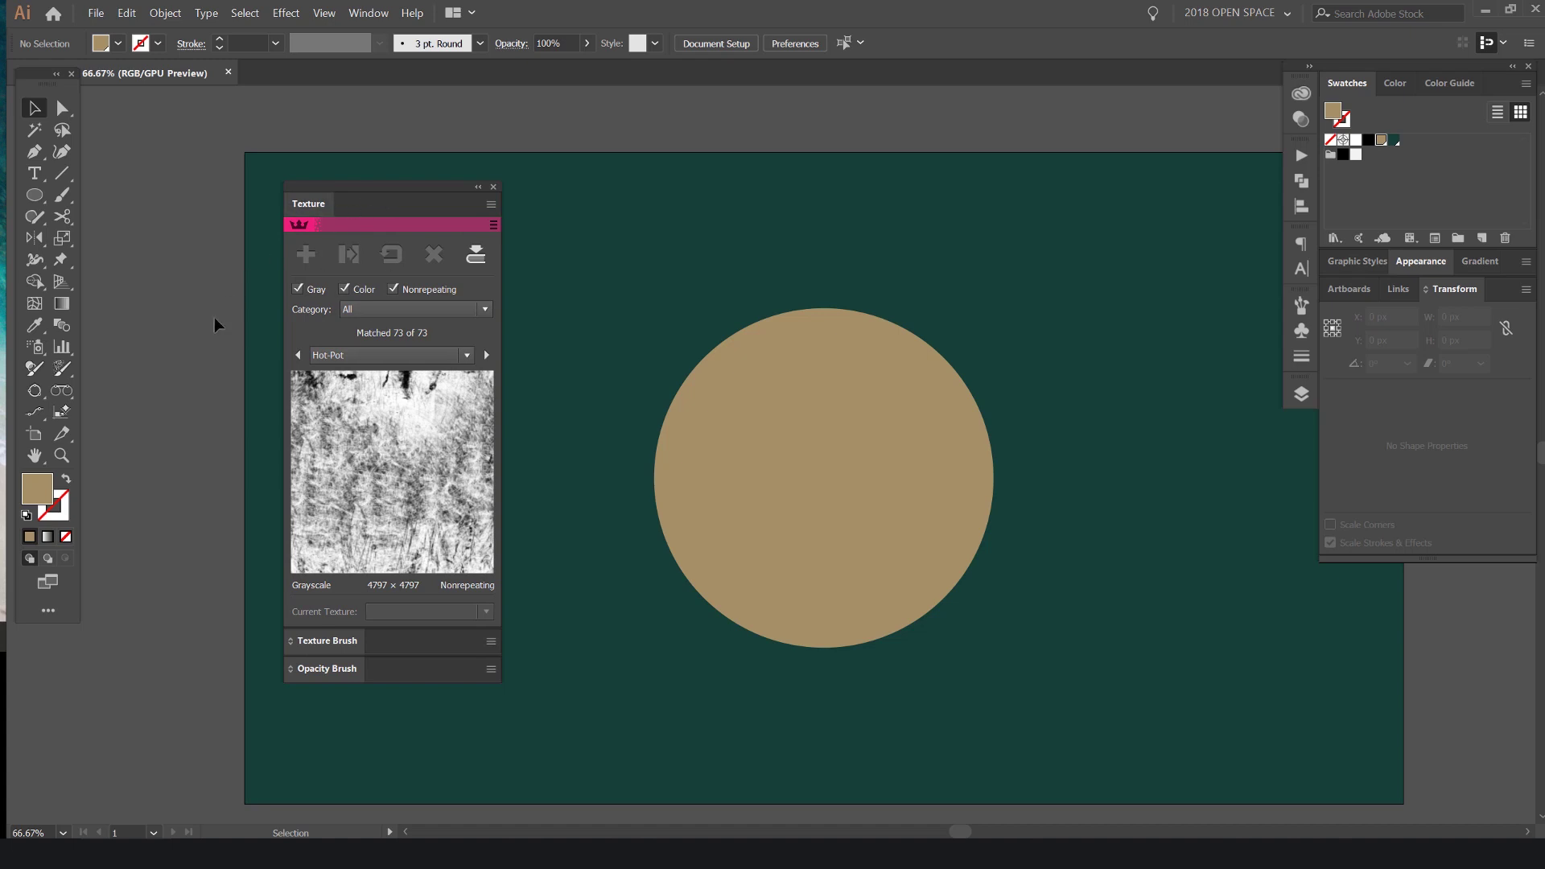
# Choose the Texture Tool from its tool group, and select the tan circle with the Selection tool
pyautogui.click(62, 368)
pyautogui.click(122, 371)
pyautogui.click(62, 369)
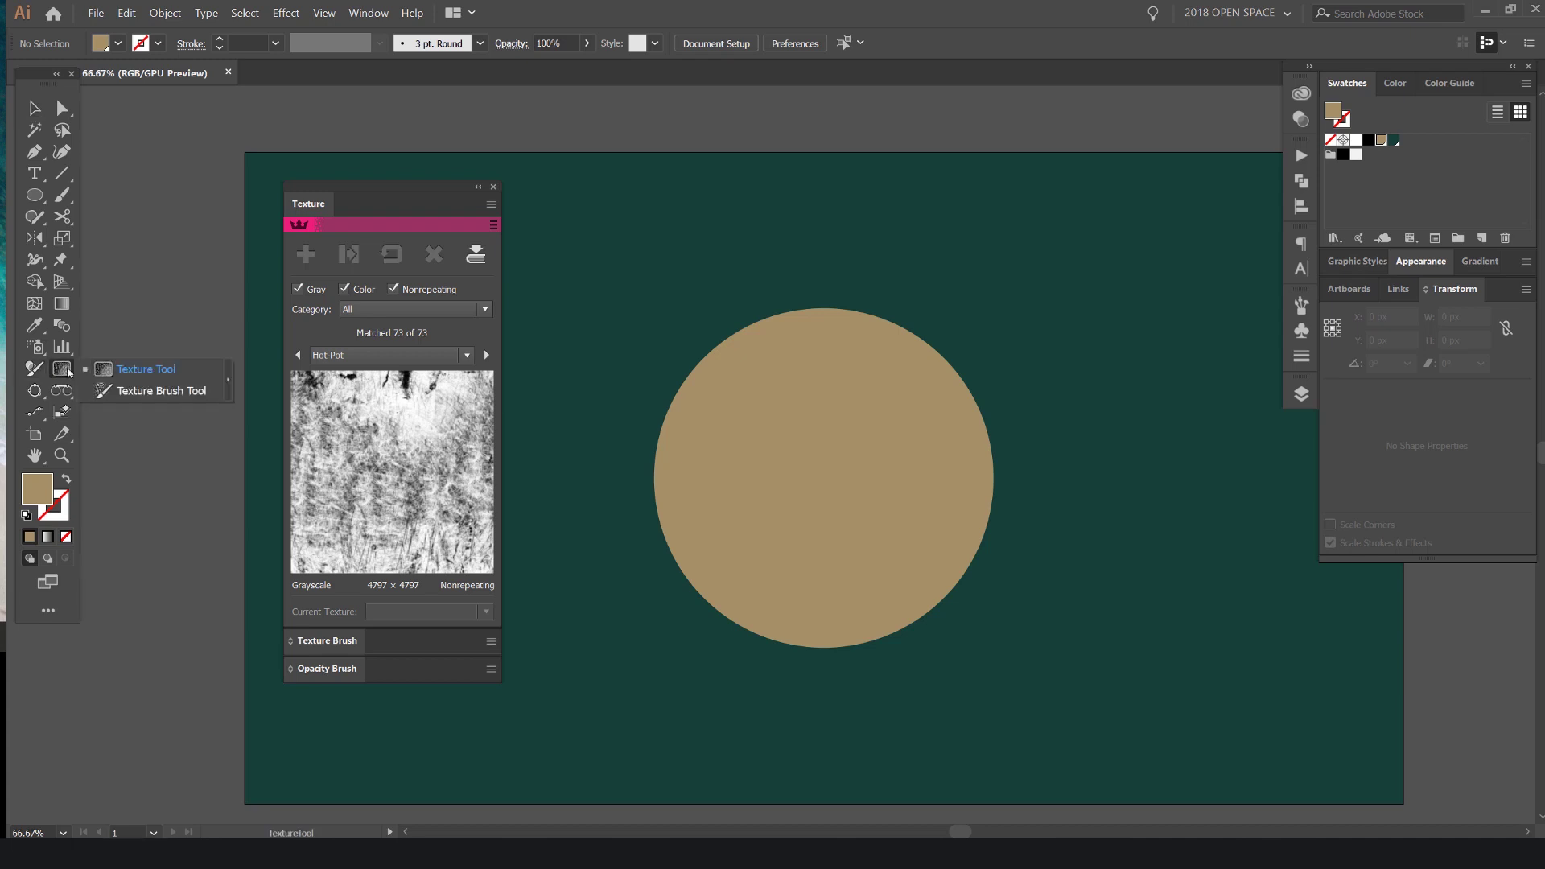
pyautogui.click(108, 371)
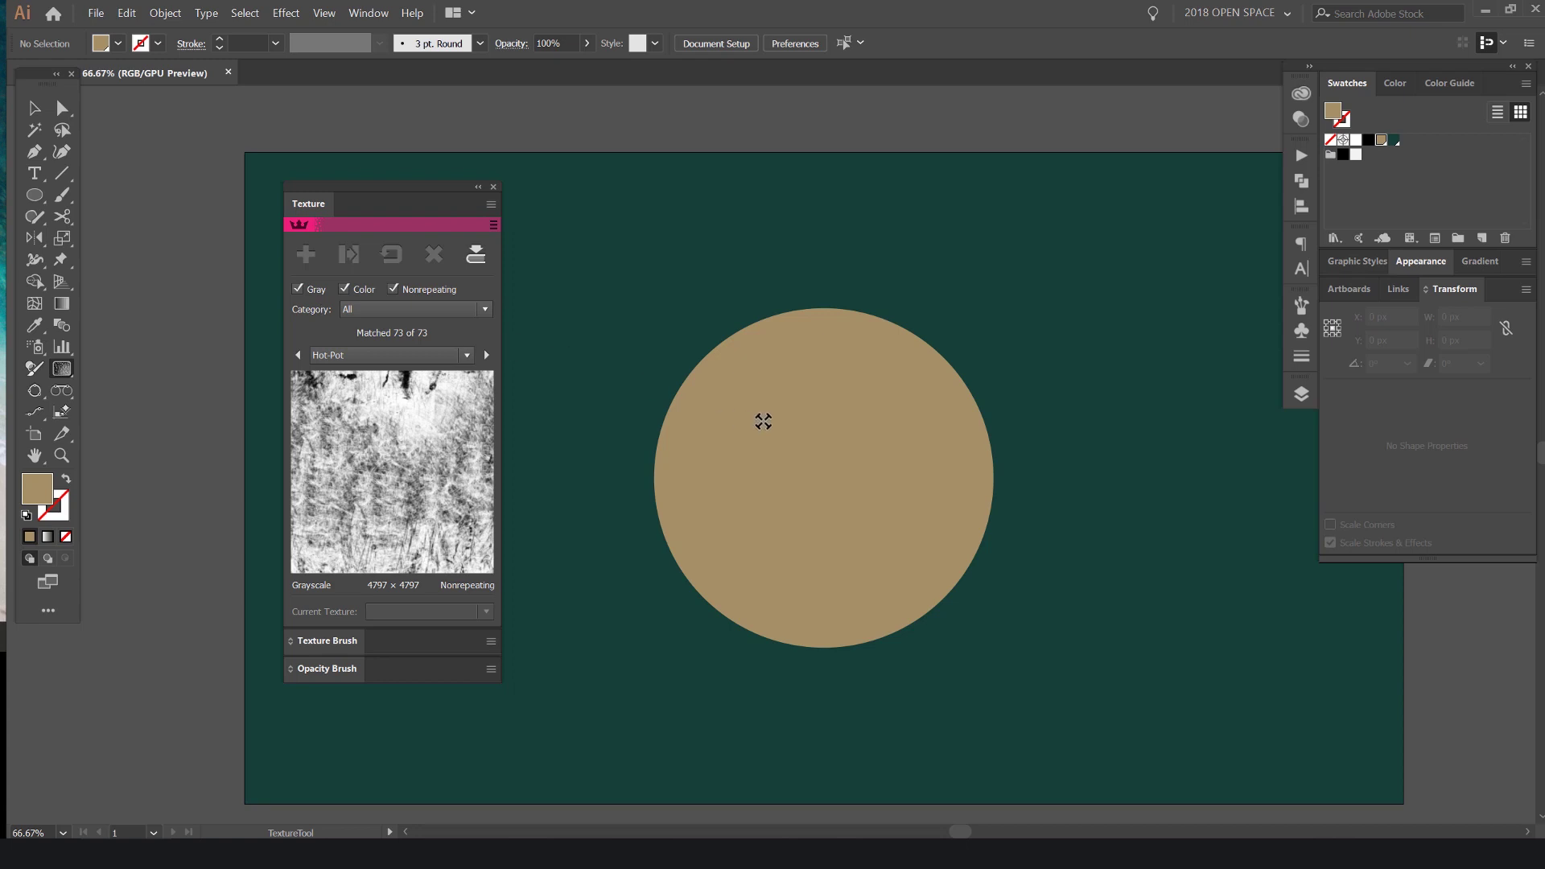
pyautogui.press('v')
pyautogui.click(813, 385)
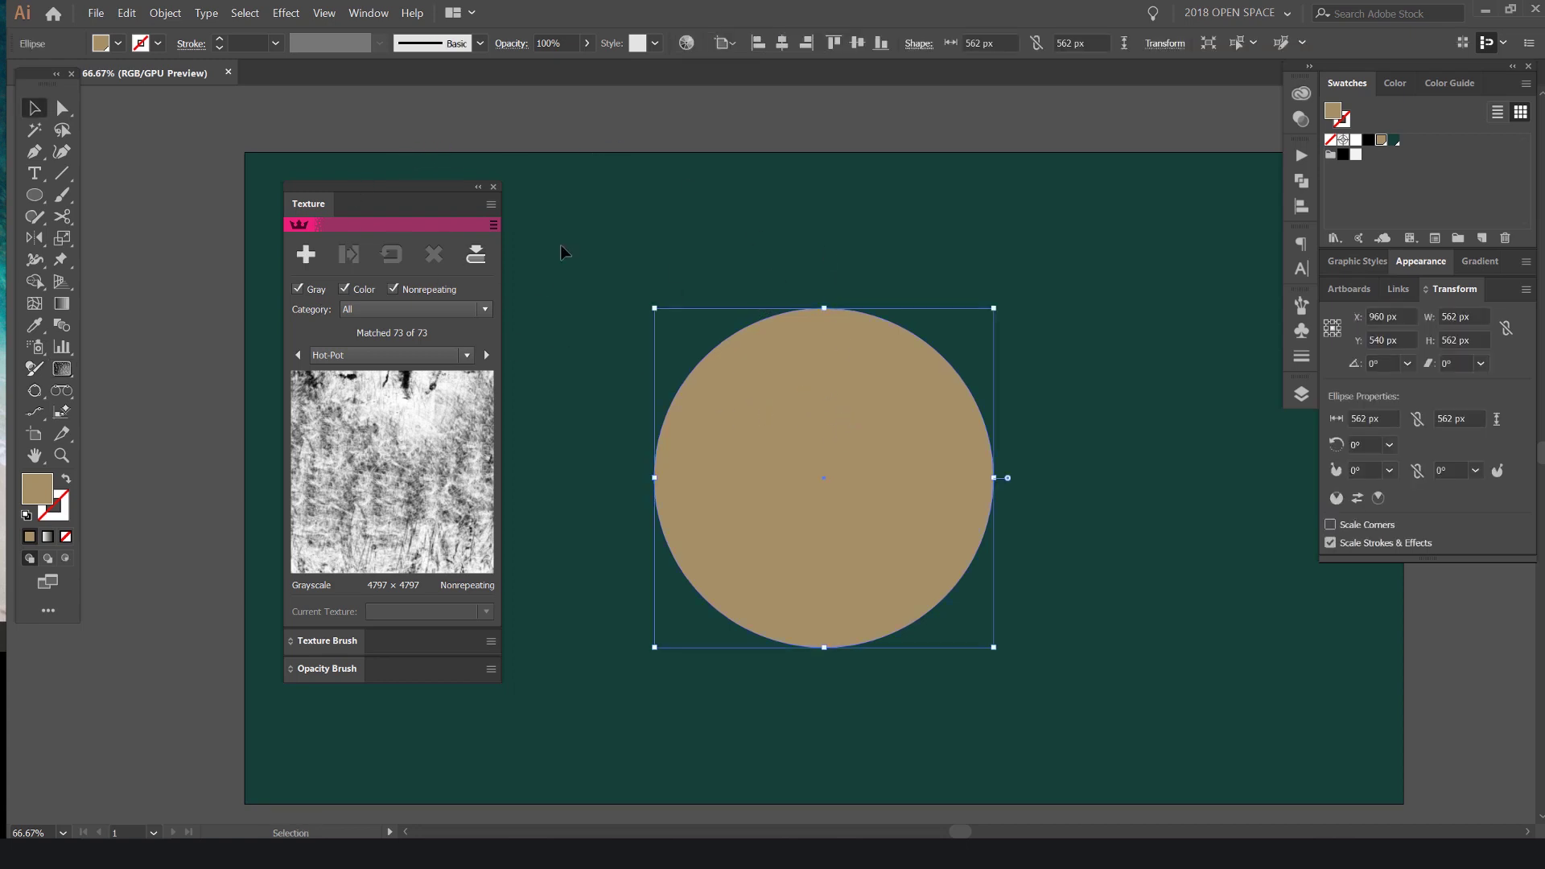
# Review the Texture Preferences without changing them, and look through the plug-in's help links and texture commands
pyautogui.click(491, 206)
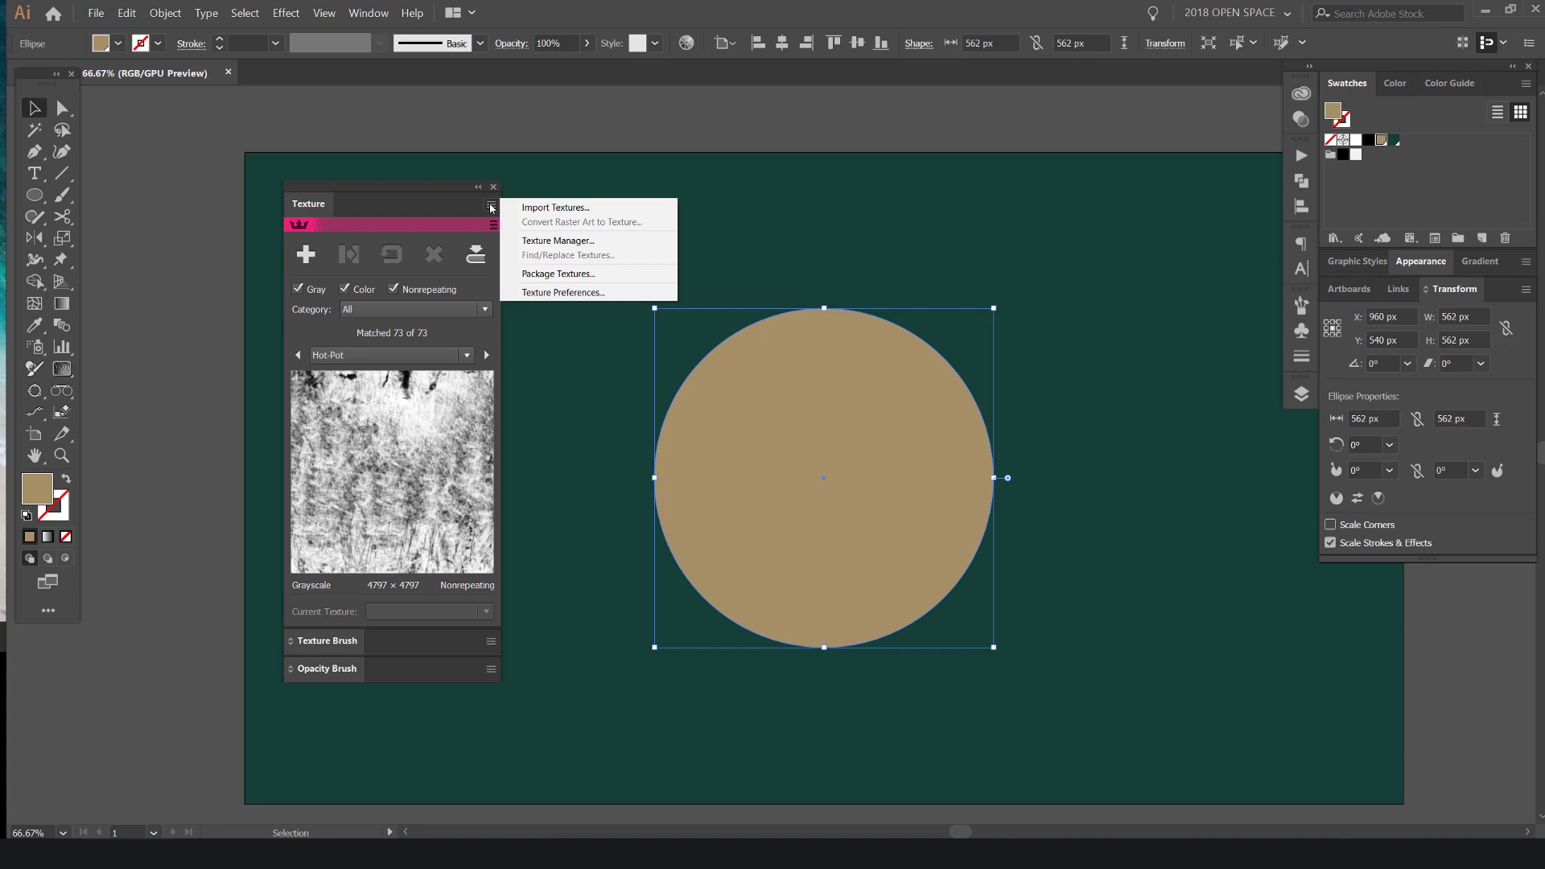
pyautogui.click(553, 293)
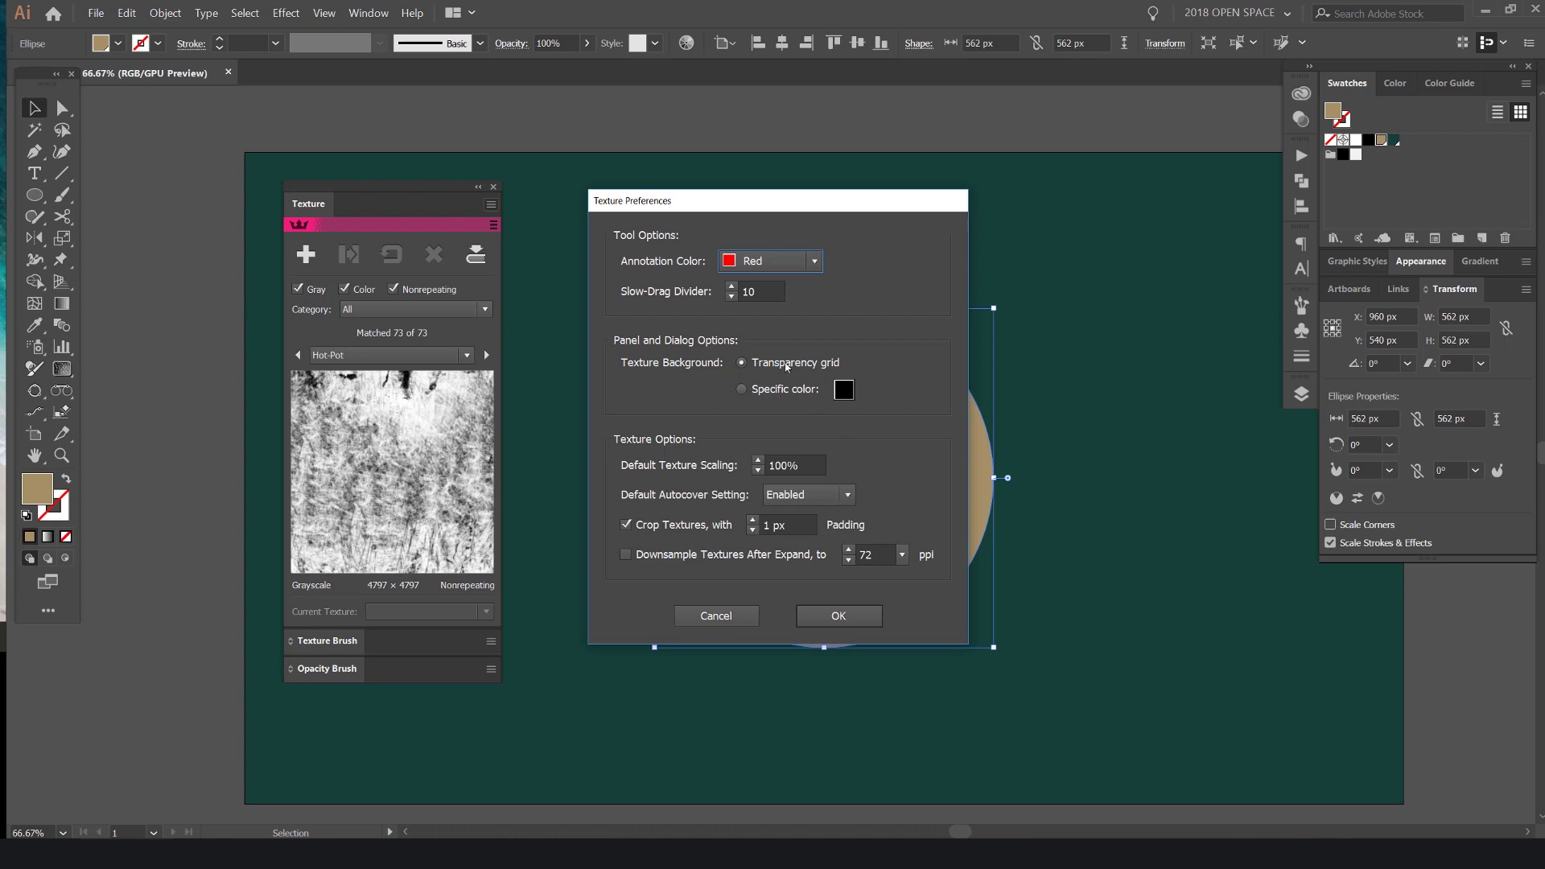
pyautogui.click(716, 618)
pyautogui.click(493, 225)
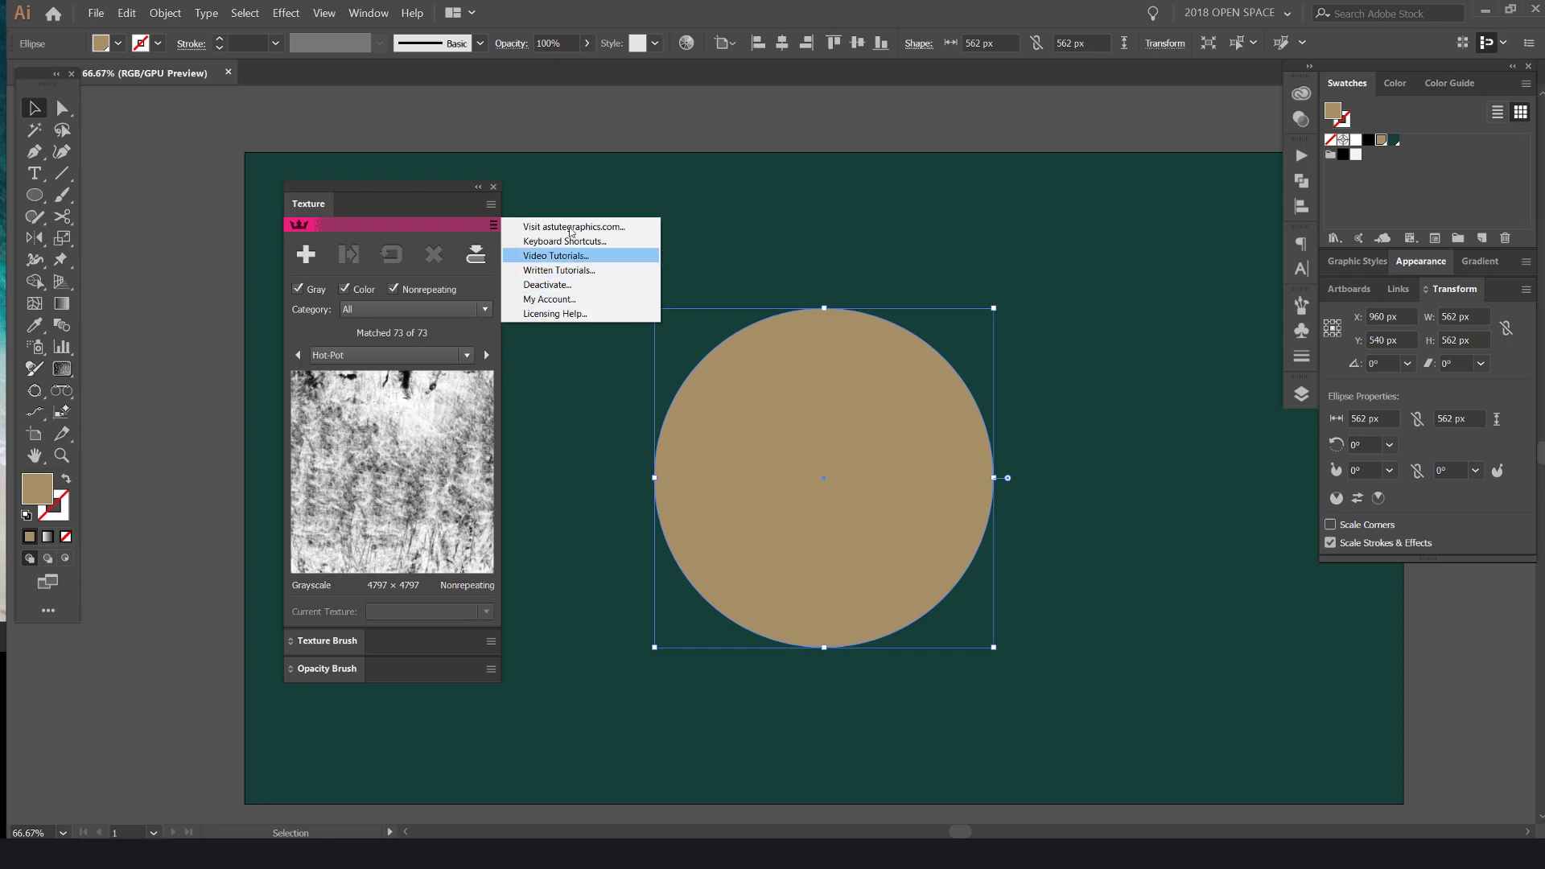
pyautogui.click(492, 206)
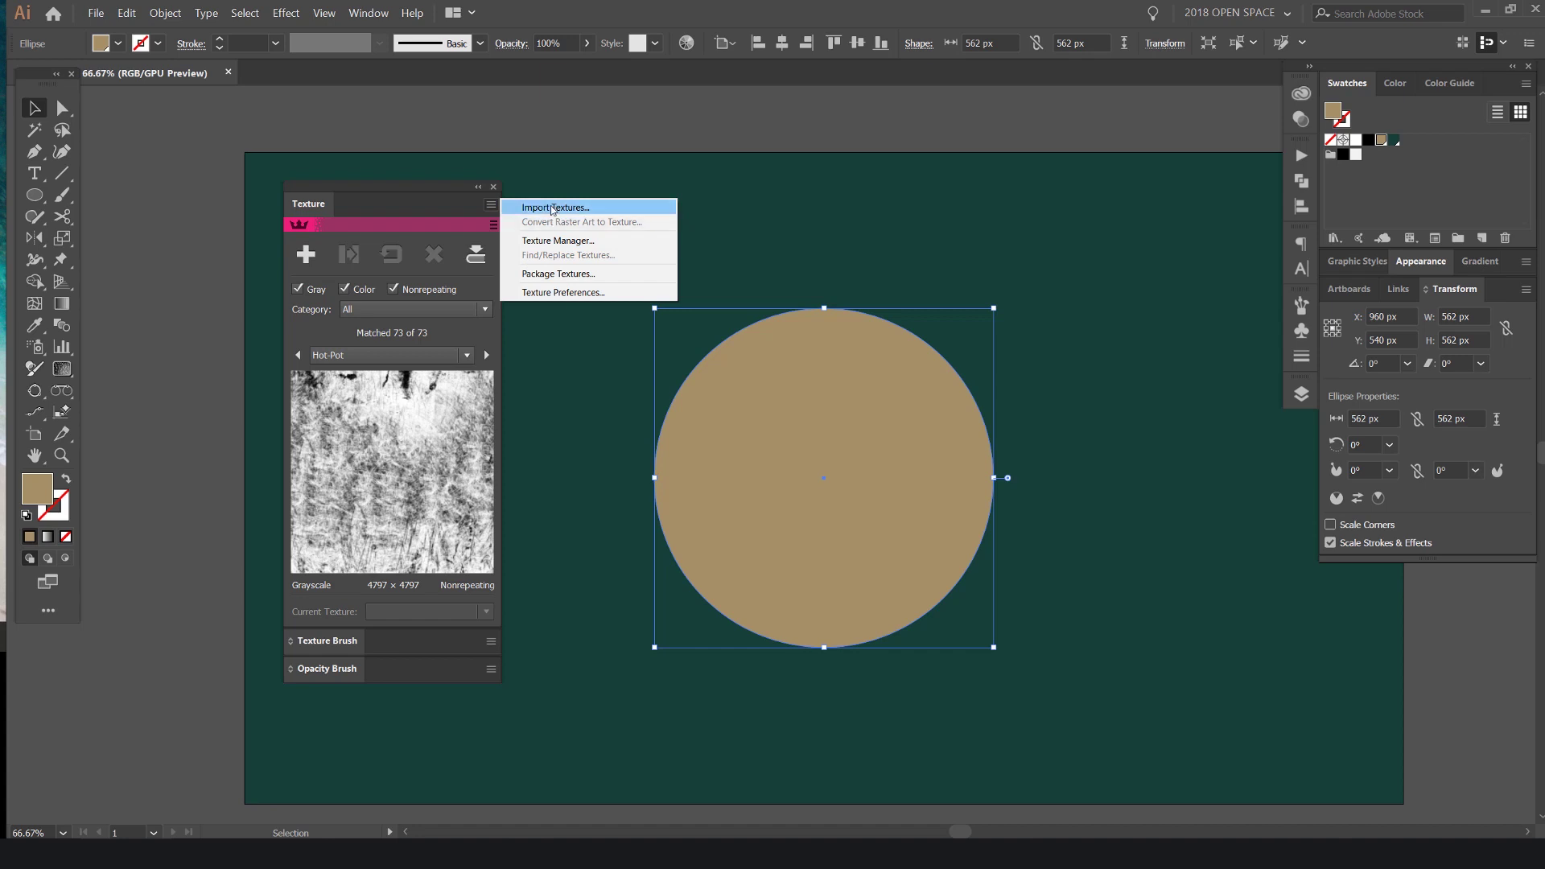
pyautogui.click(474, 201)
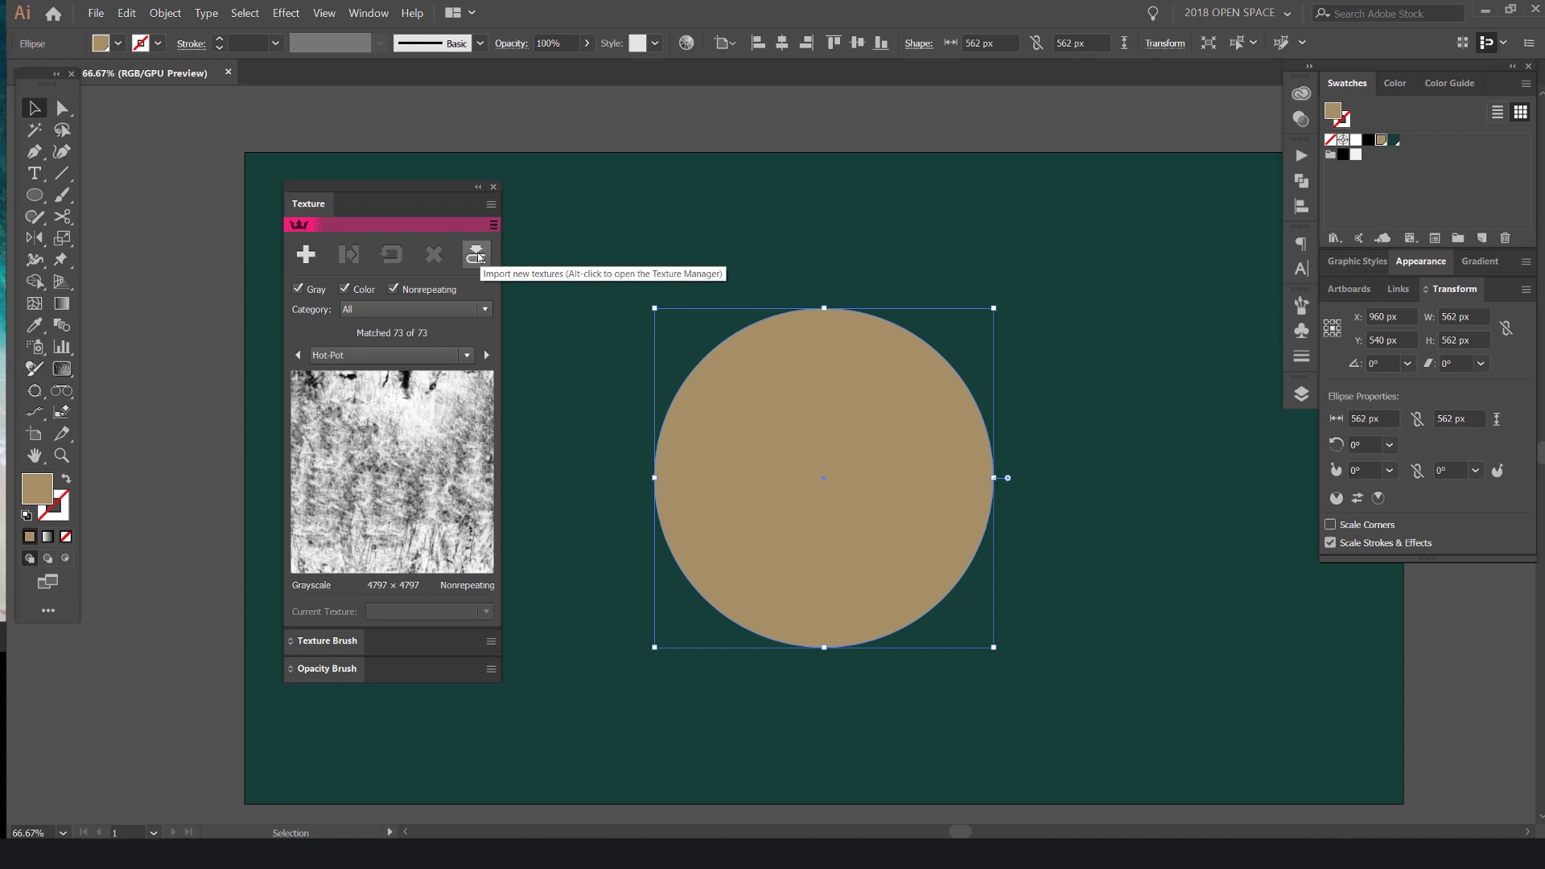
# Try to import all twelve textures, Blue Chip Paint through Worn Type, from TEXTURINO's texturino-texture-pro-pack-grunge folder
pyautogui.click(477, 253)
pyautogui.moveTo(697, 170); pyautogui.dragTo(723, 177)
pyautogui.click(728, 191)
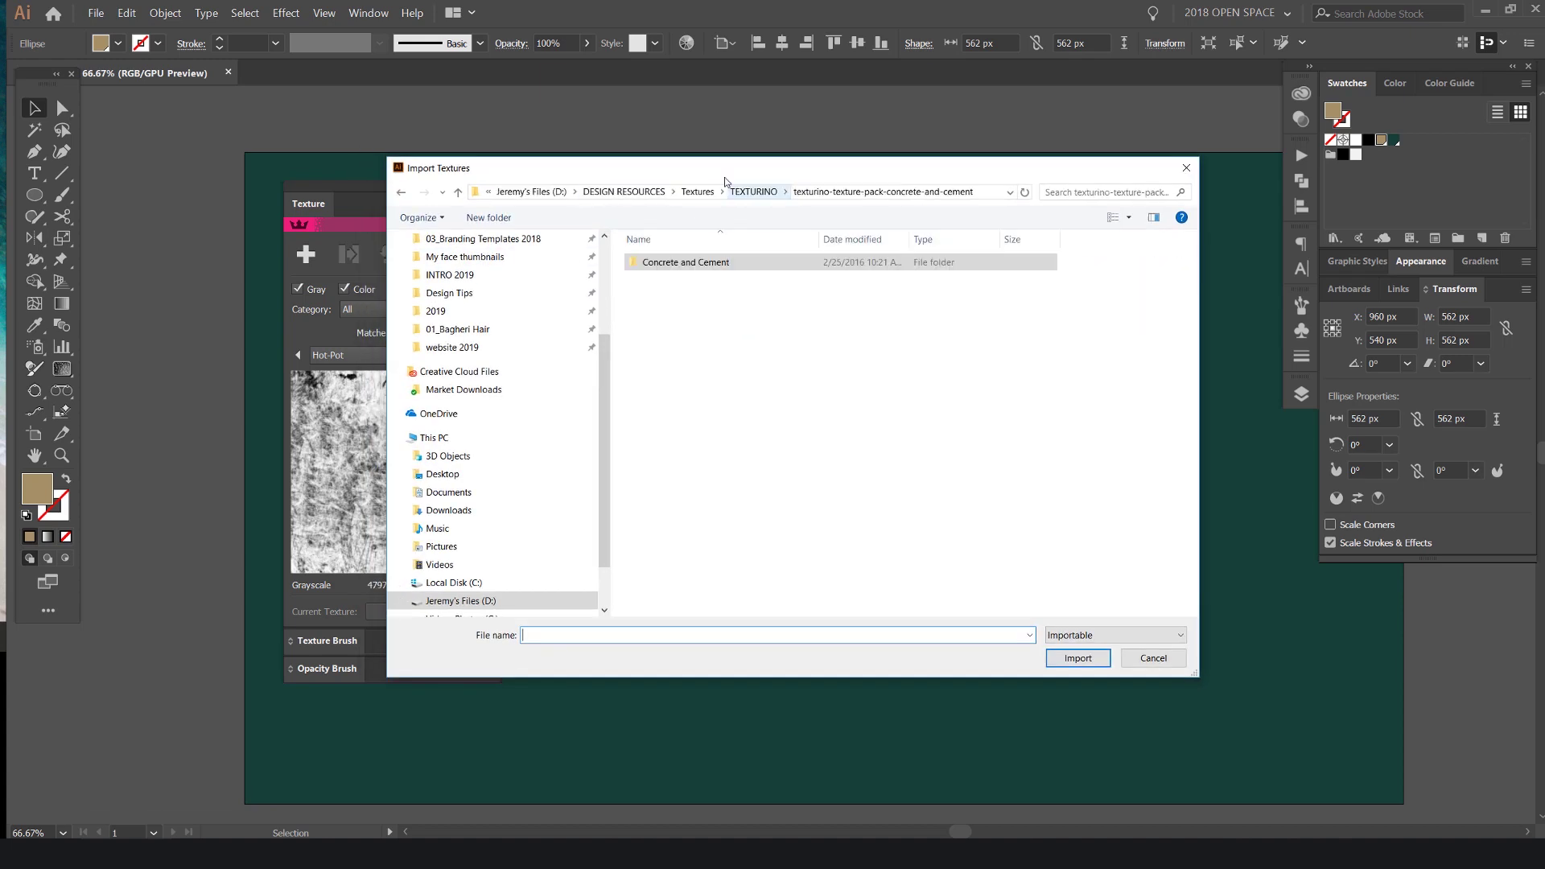
pyautogui.click(753, 191)
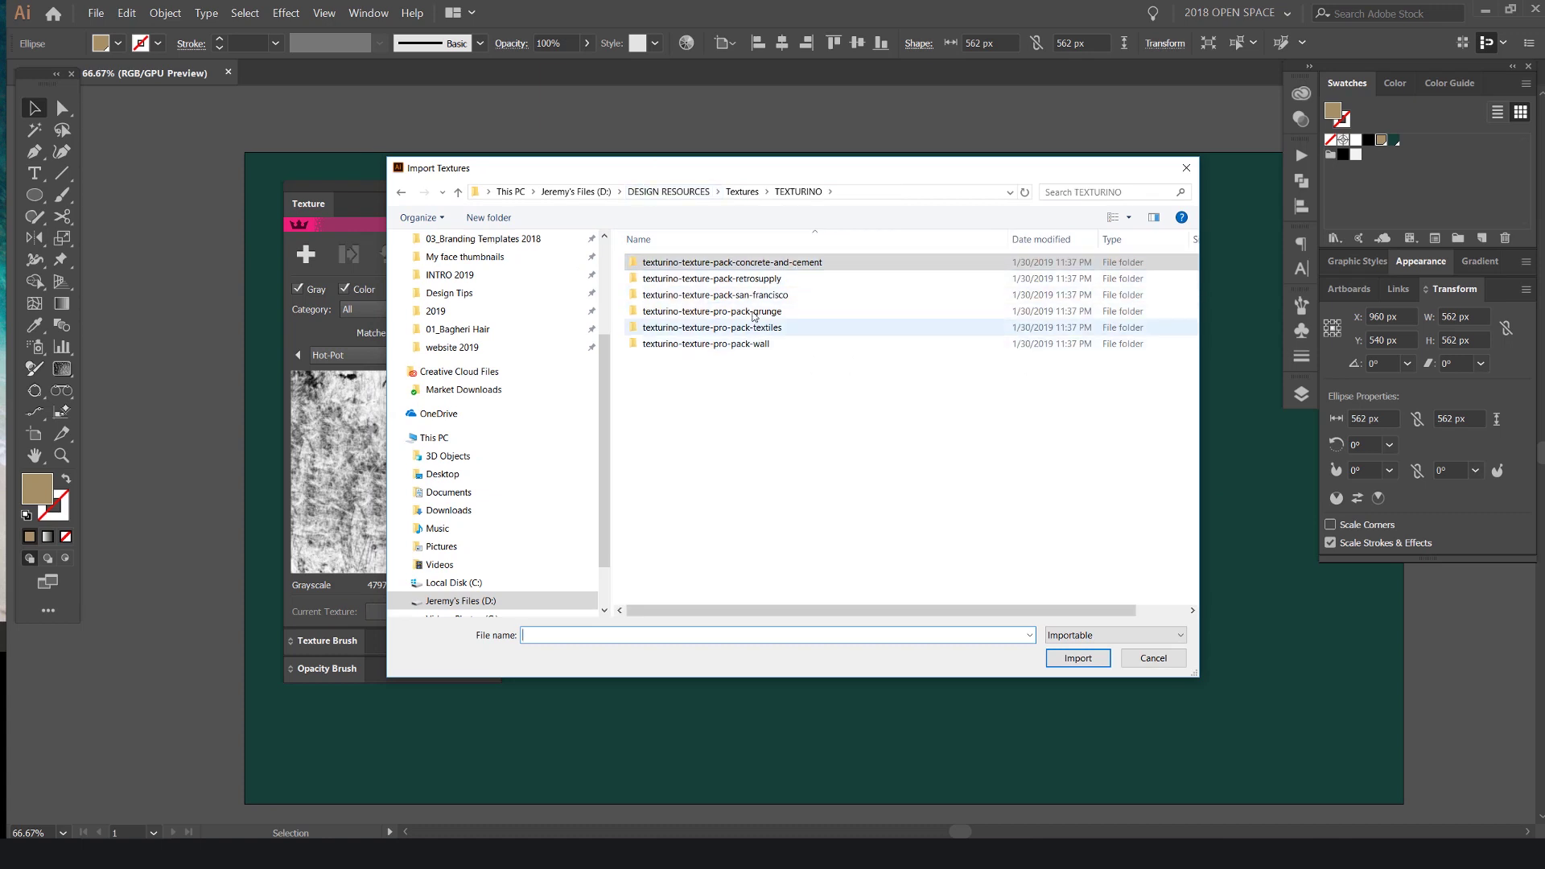
pyautogui.doubleClick(783, 311)
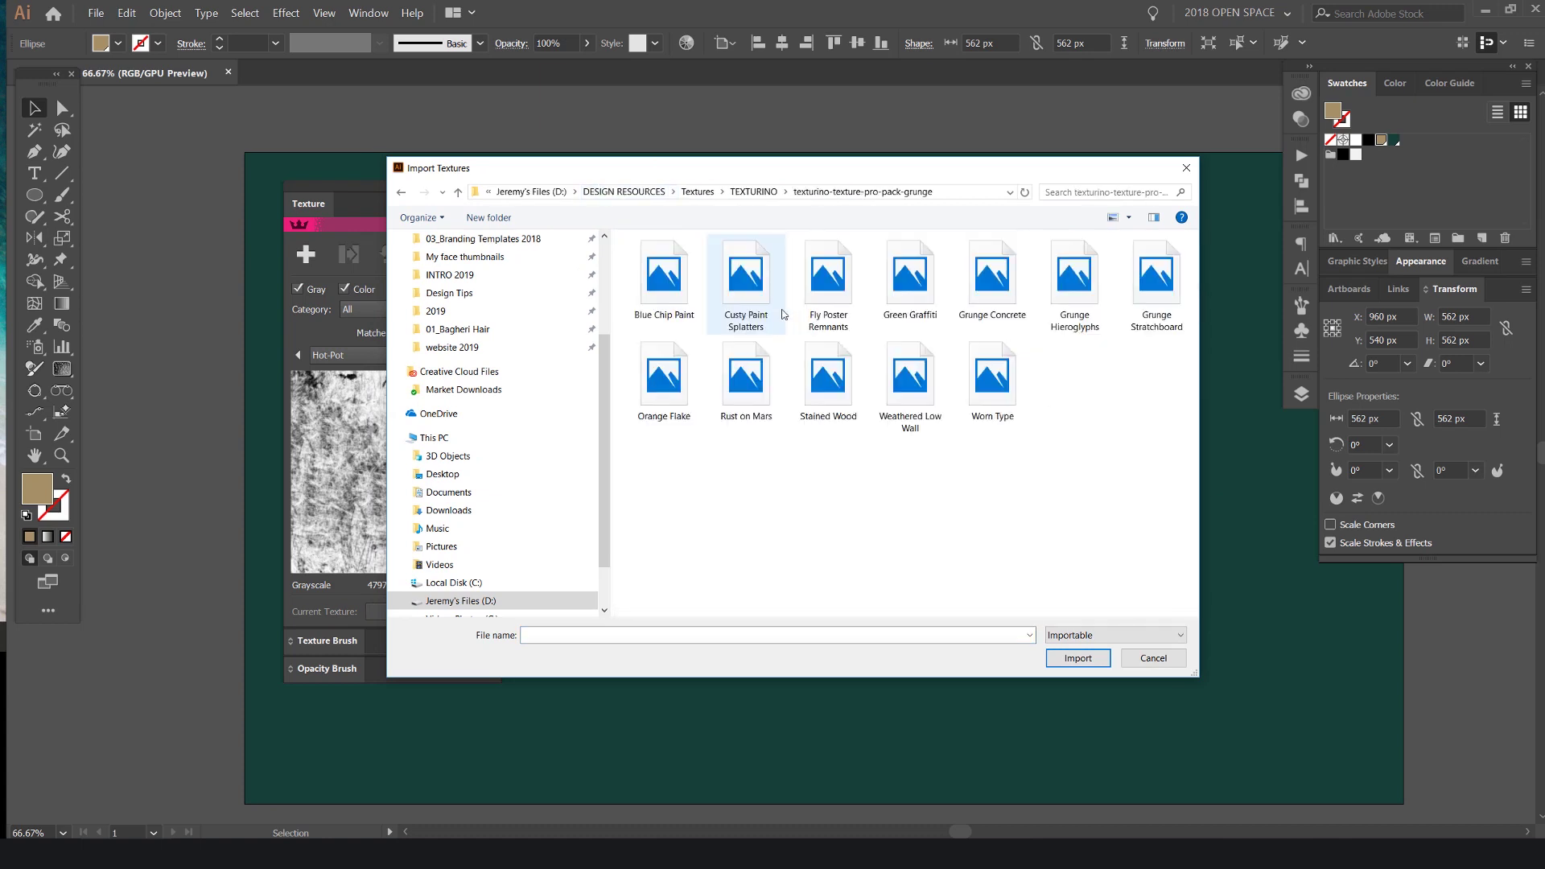
pyautogui.click(833, 283)
pyautogui.click(663, 277)
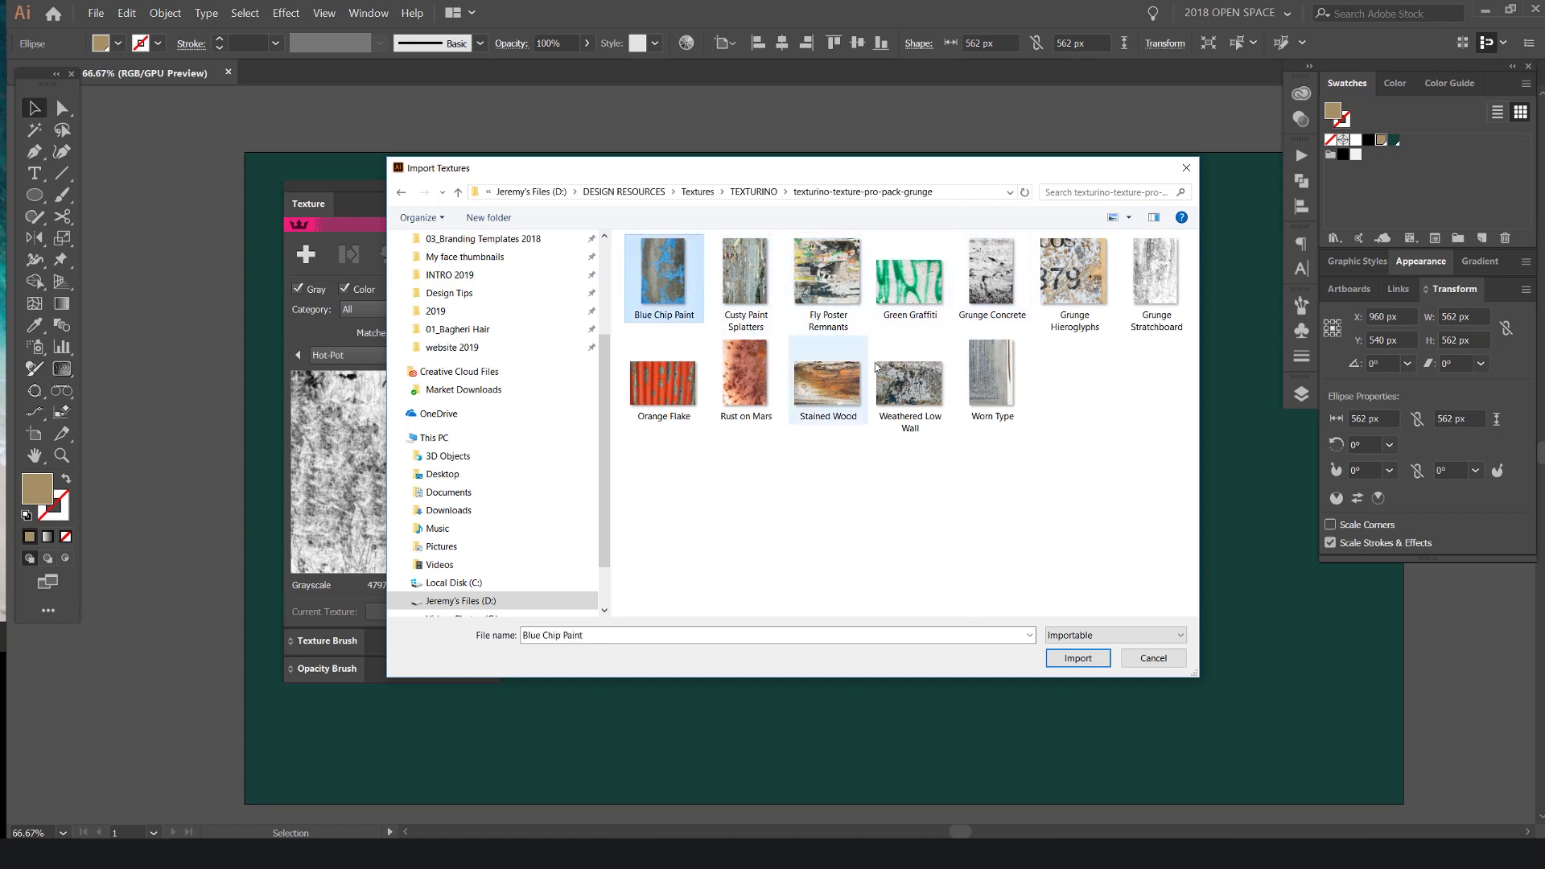
pyautogui.keyDown('shift'); pyautogui.click(998, 382); pyautogui.keyUp('shift')
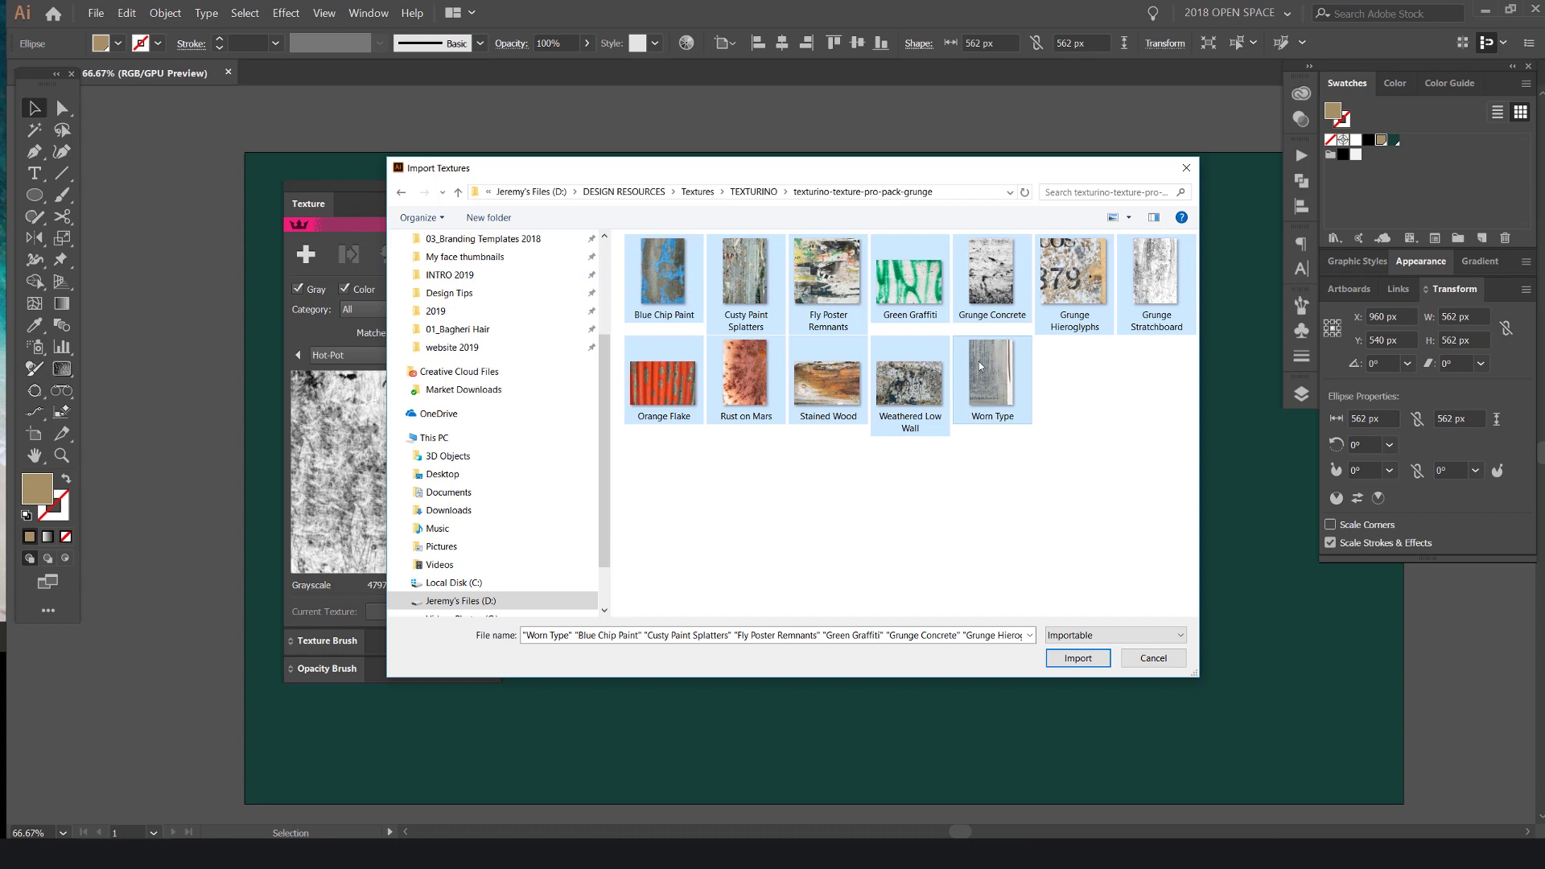
pyautogui.moveTo(800, 168); pyautogui.dragTo(836, 175)
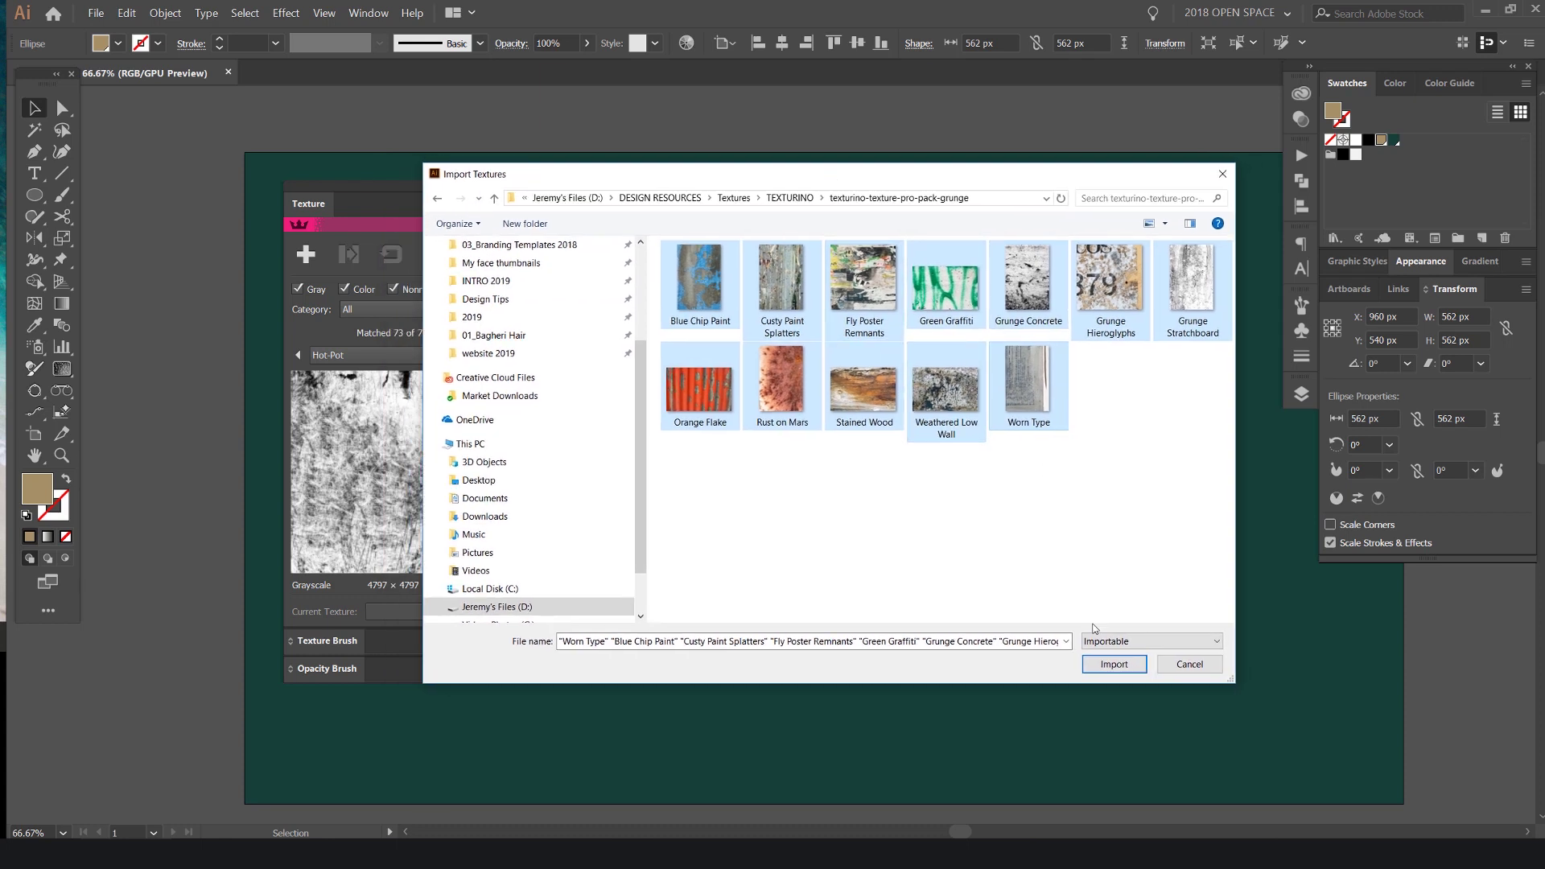
pyautogui.click(1123, 668)
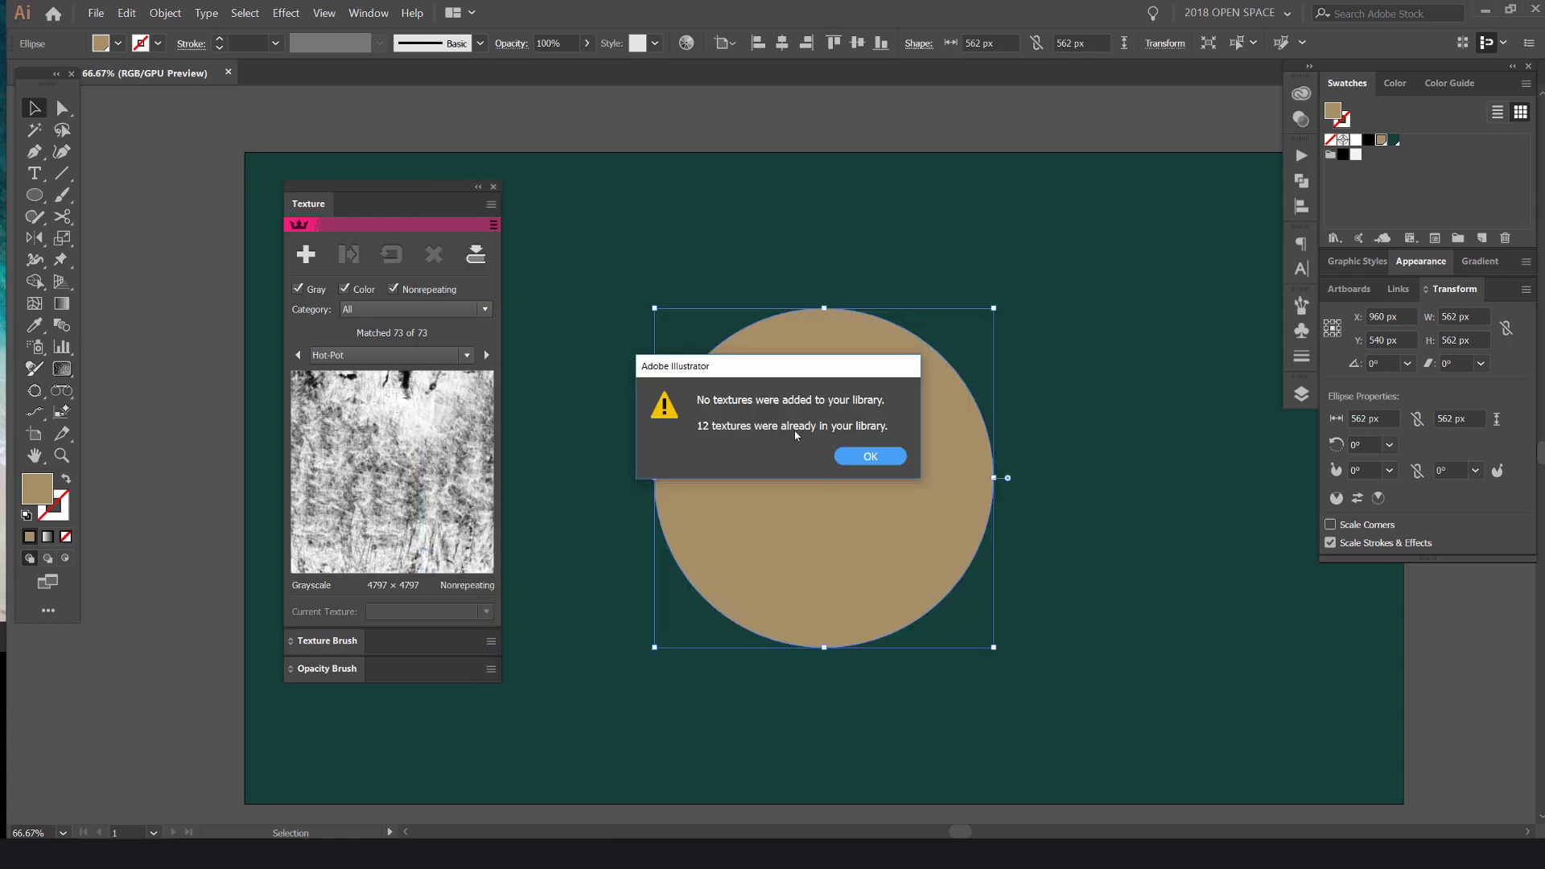
pyautogui.click(873, 457)
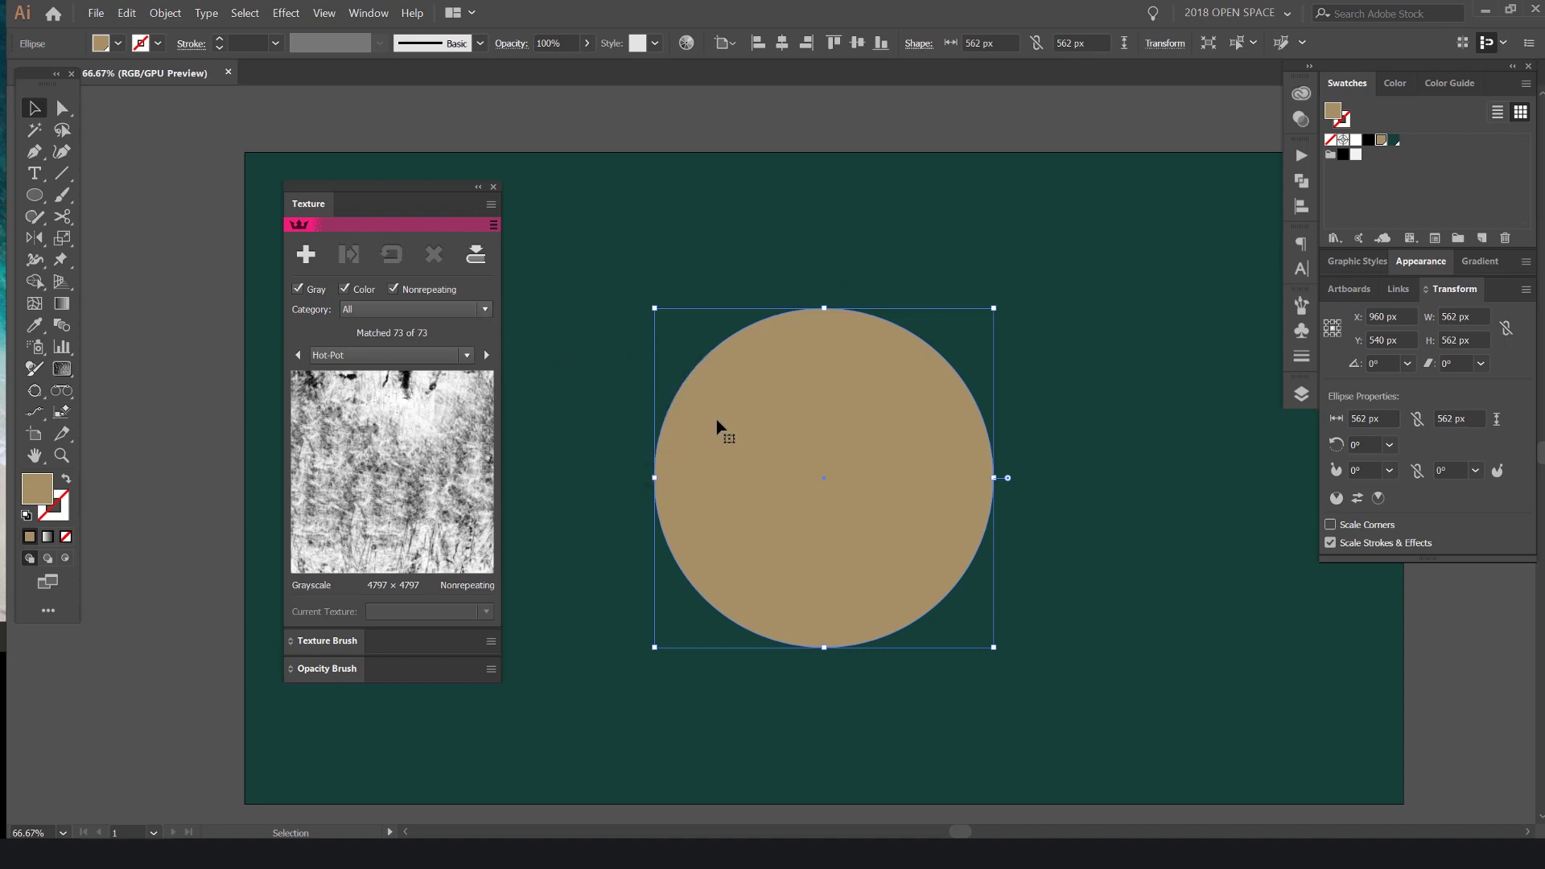
# Browse the list of available textures and filter the texture category to Favorites
pyautogui.click(406, 355)
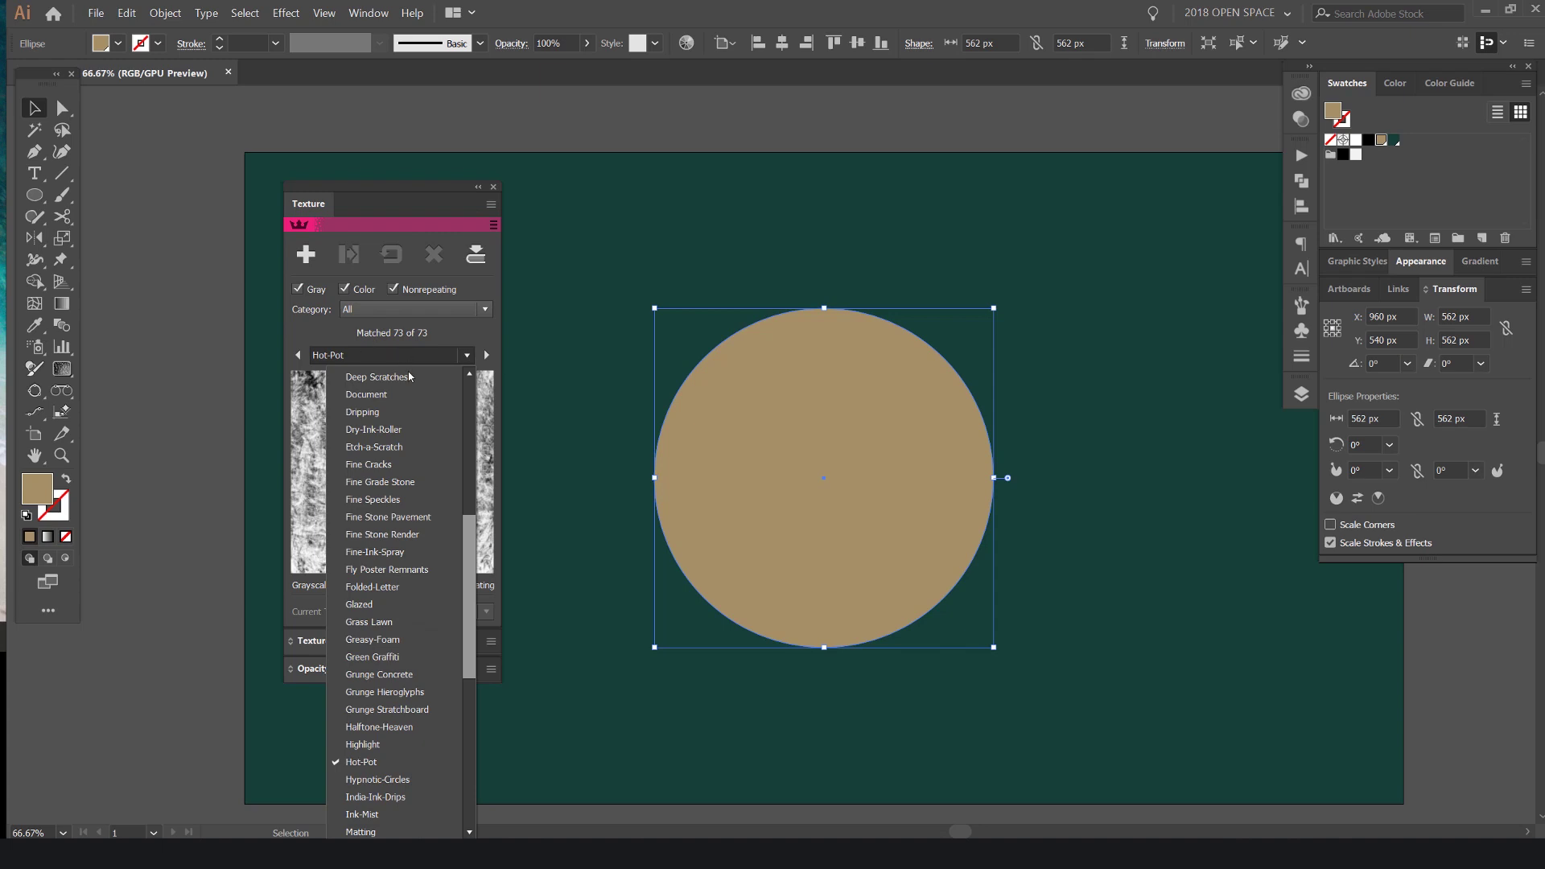
pyautogui.scroll(7, 395, 535)
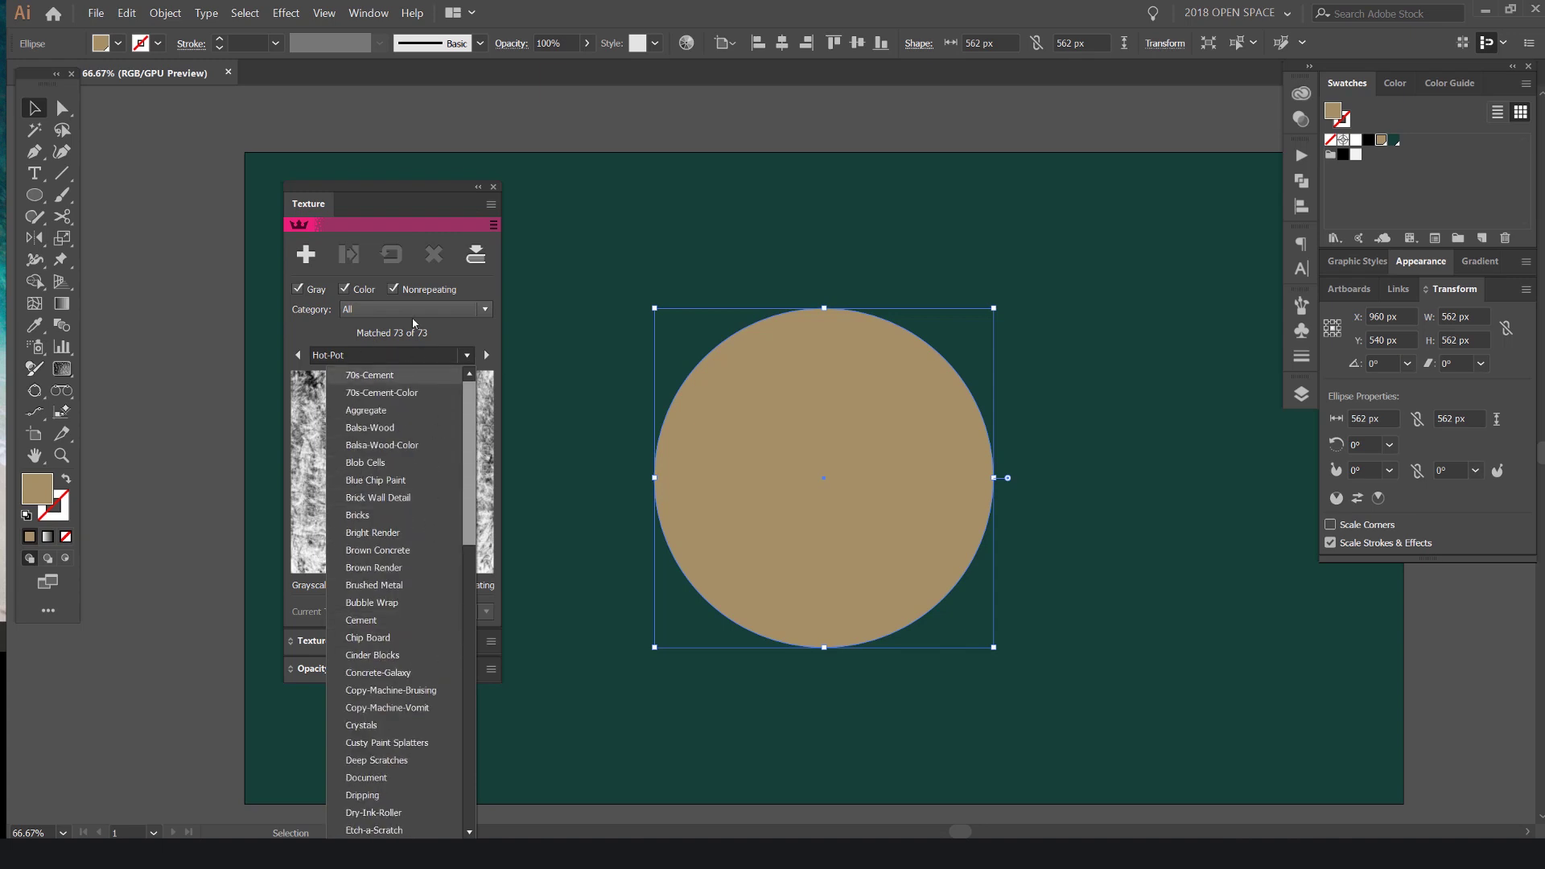
pyautogui.click(384, 338)
pyautogui.click(364, 312)
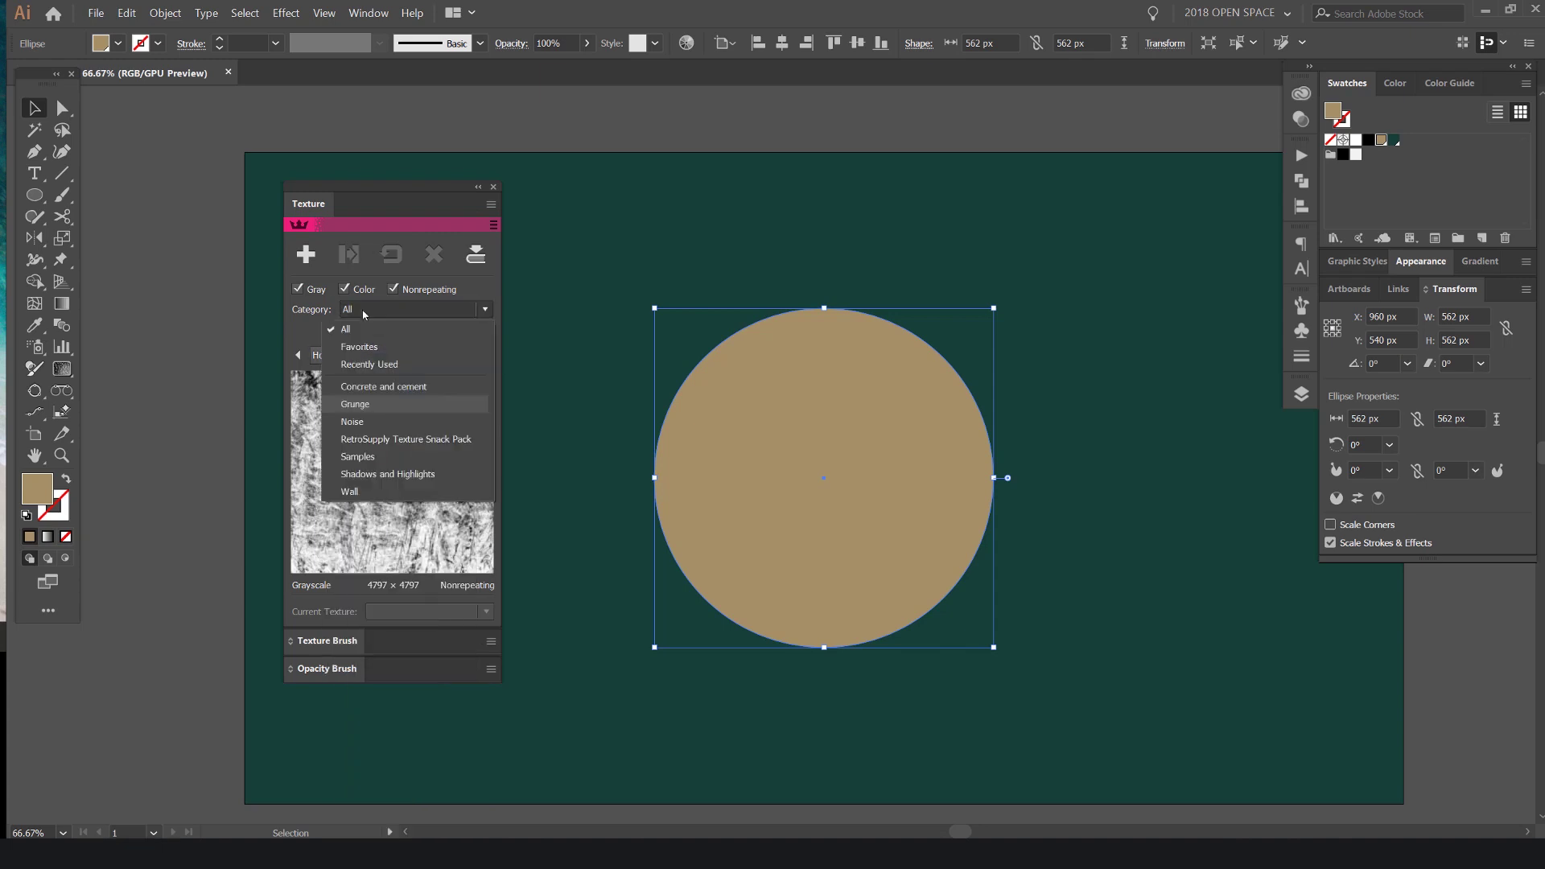
pyautogui.click(389, 346)
pyautogui.click(395, 314)
pyautogui.click(404, 393)
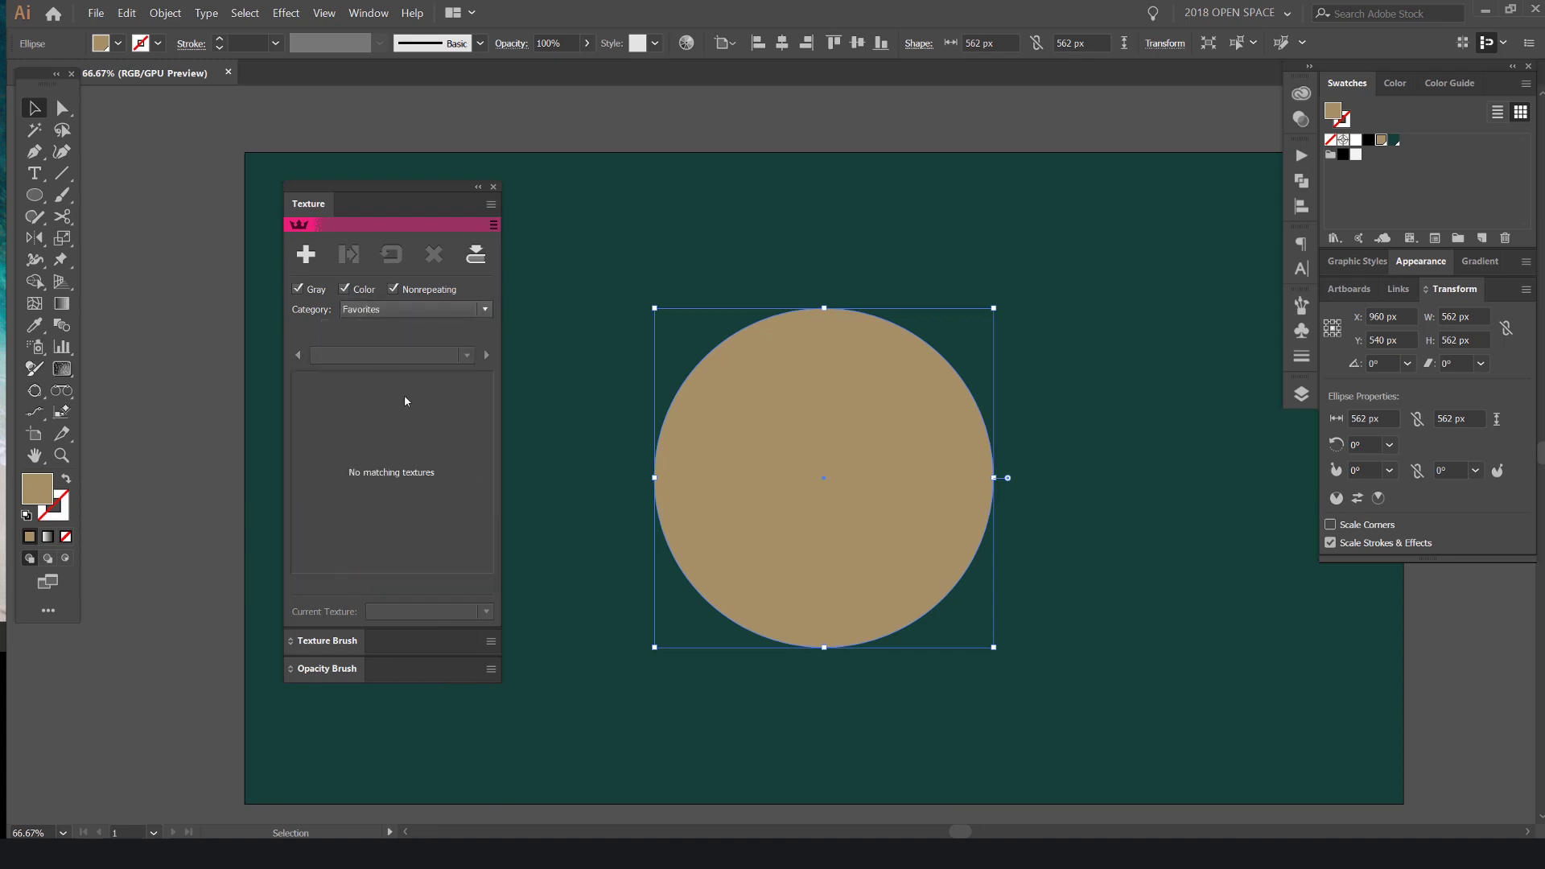
# Open the Texture Manager, select the Copy-Machine-Vomit texture and check its rename dialog without renaming it
pyautogui.click(491, 205)
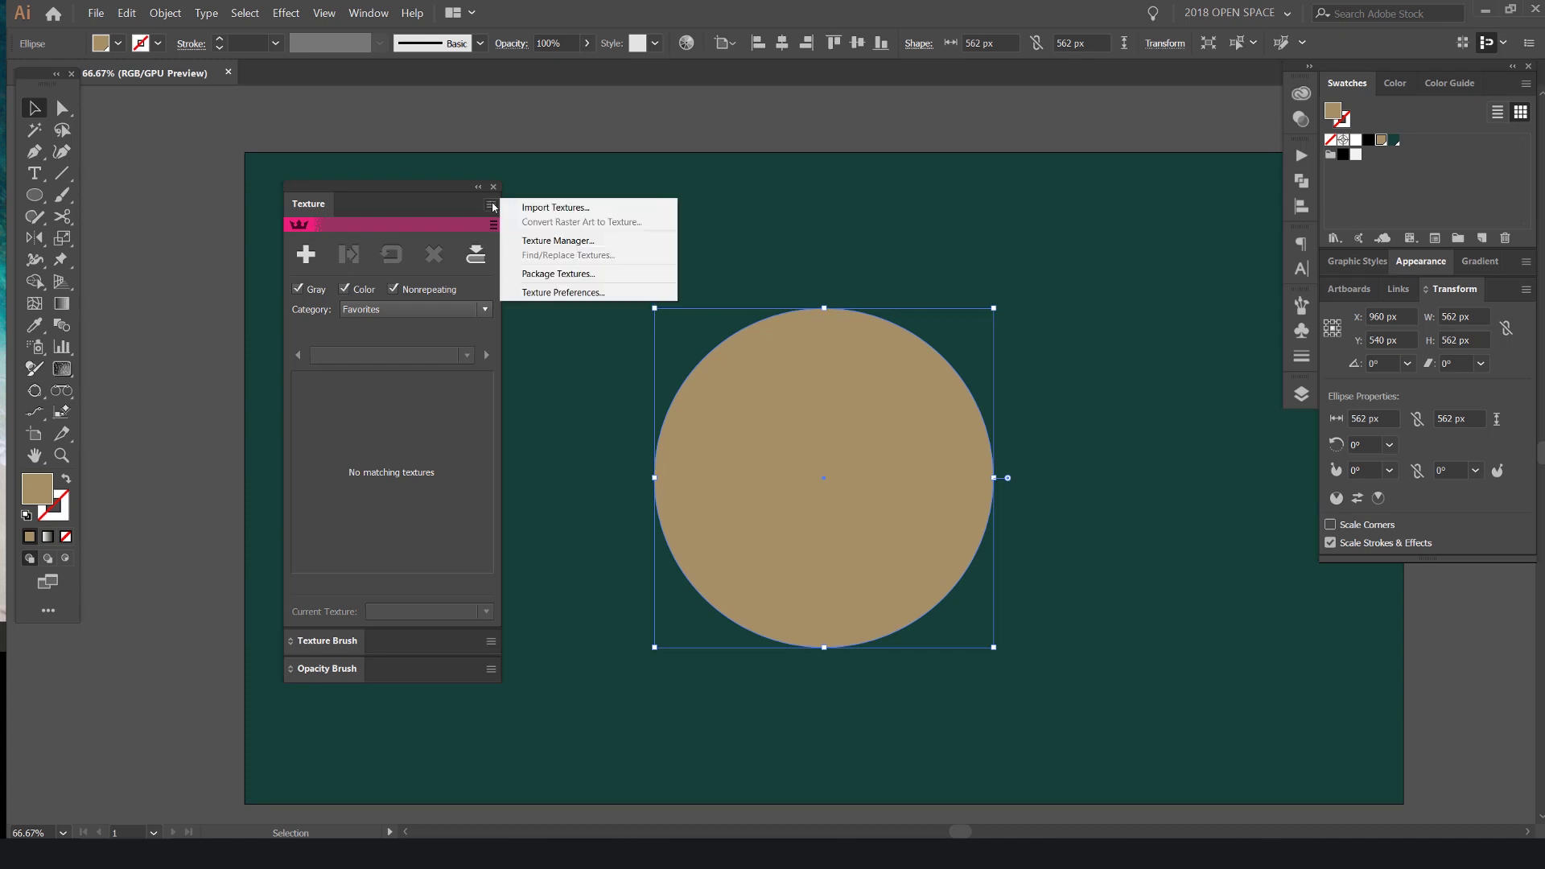
pyautogui.click(570, 241)
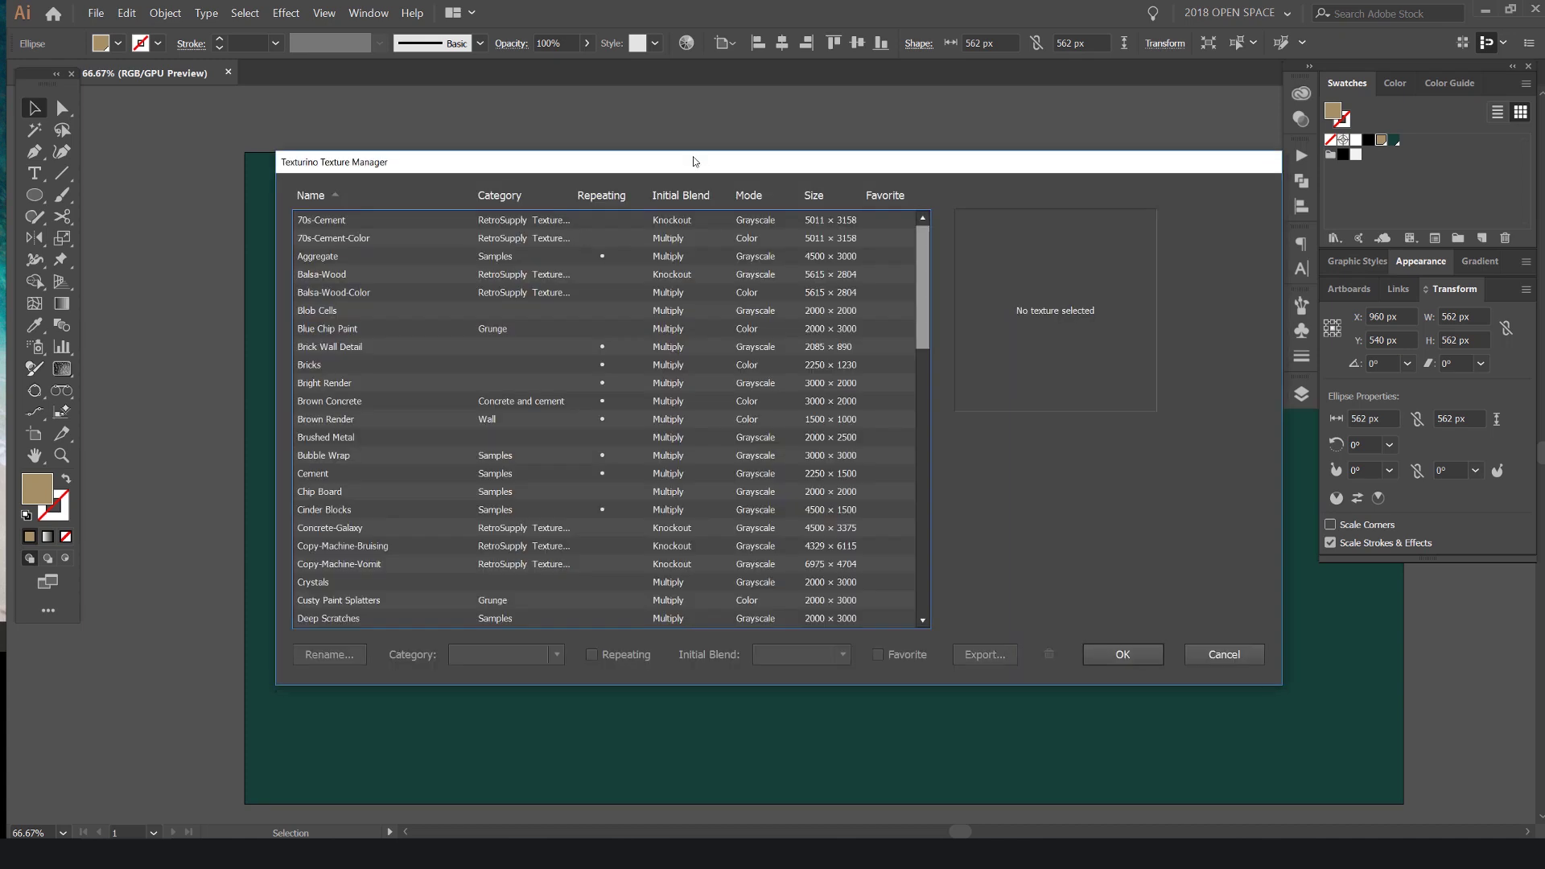
pyautogui.moveTo(697, 152); pyautogui.dragTo(786, 159)
pyautogui.scroll(-6, 634, 393)
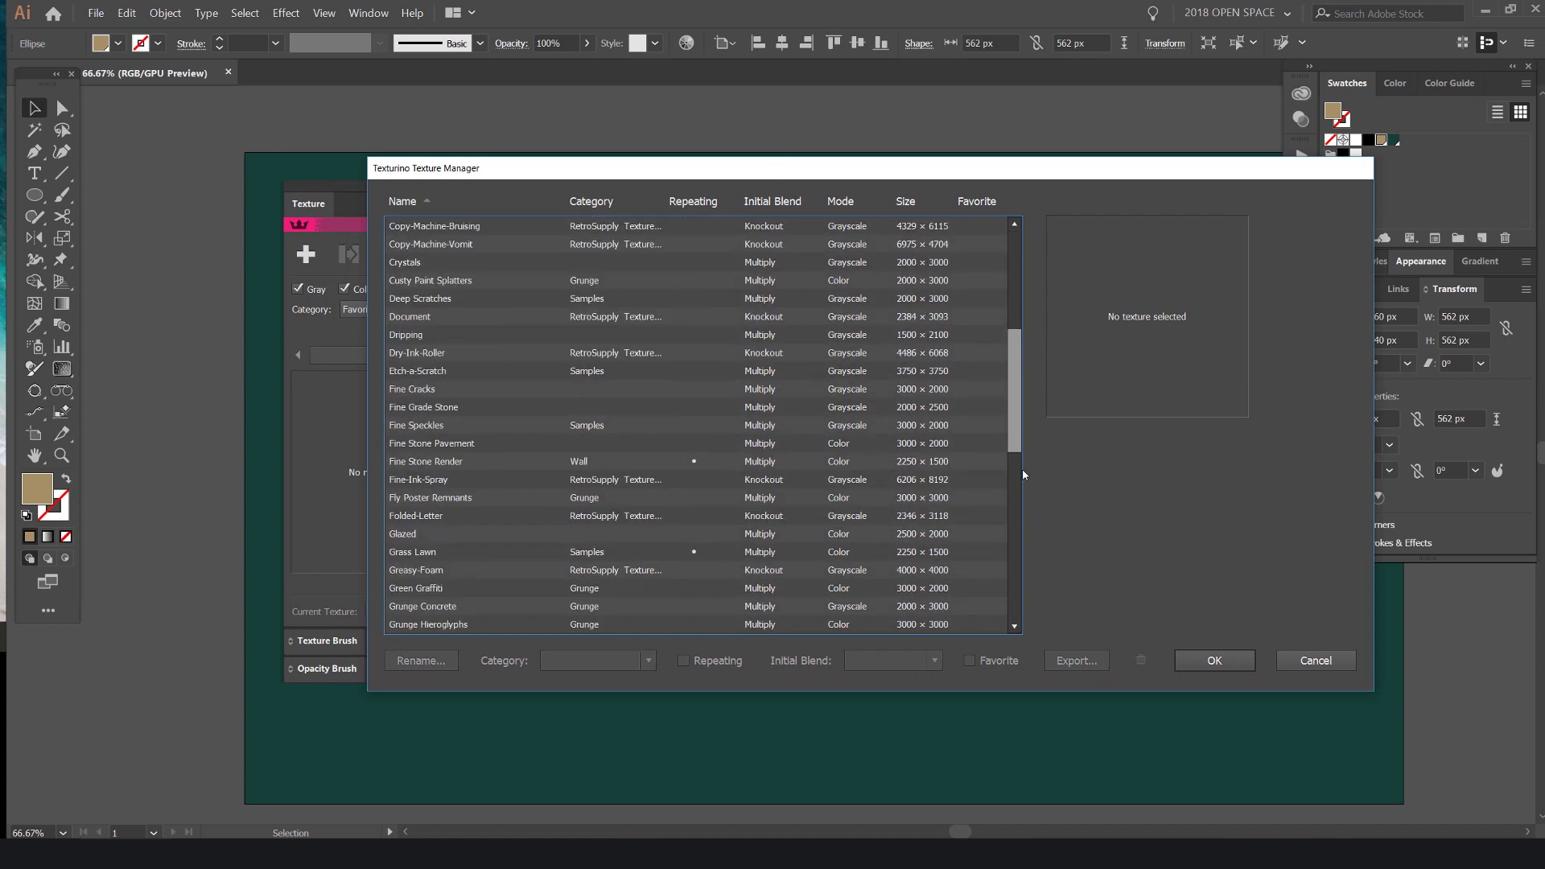
pyautogui.click(461, 243)
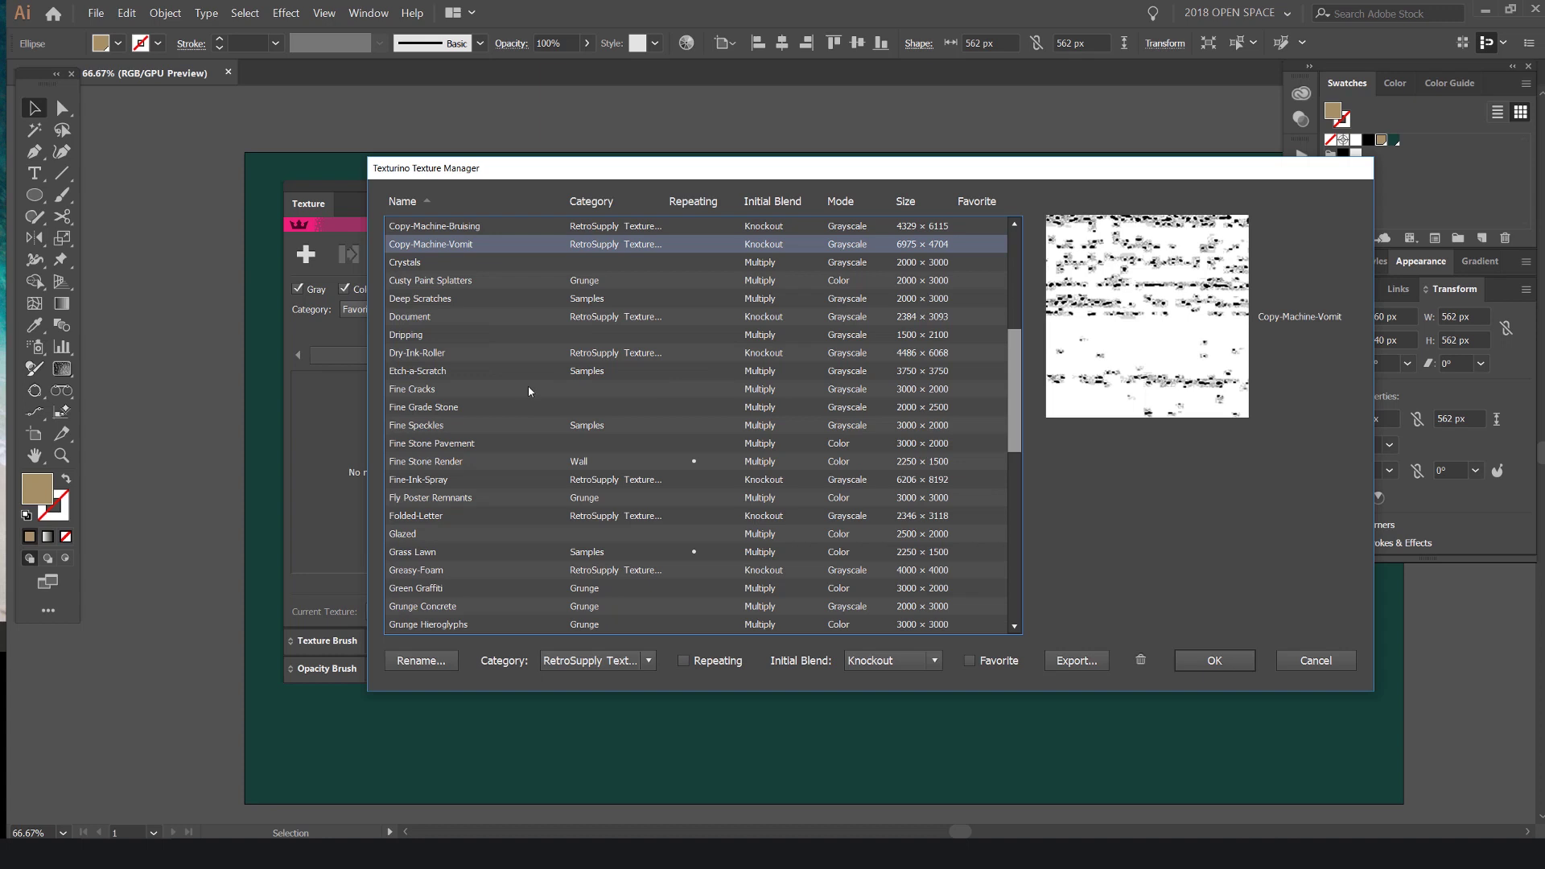
pyautogui.click(421, 661)
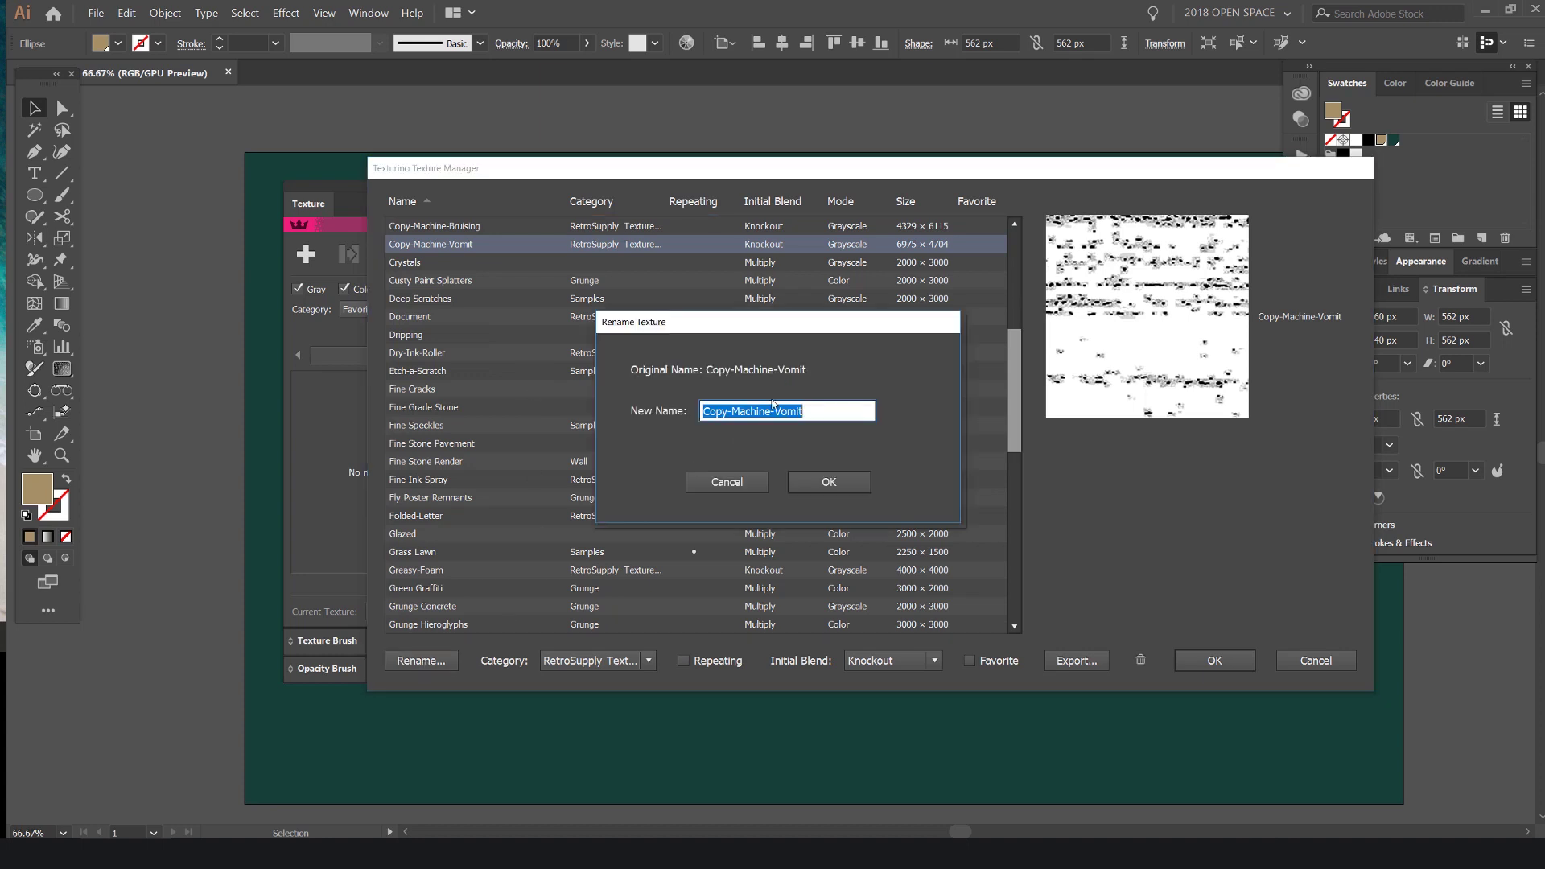
pyautogui.click(738, 479)
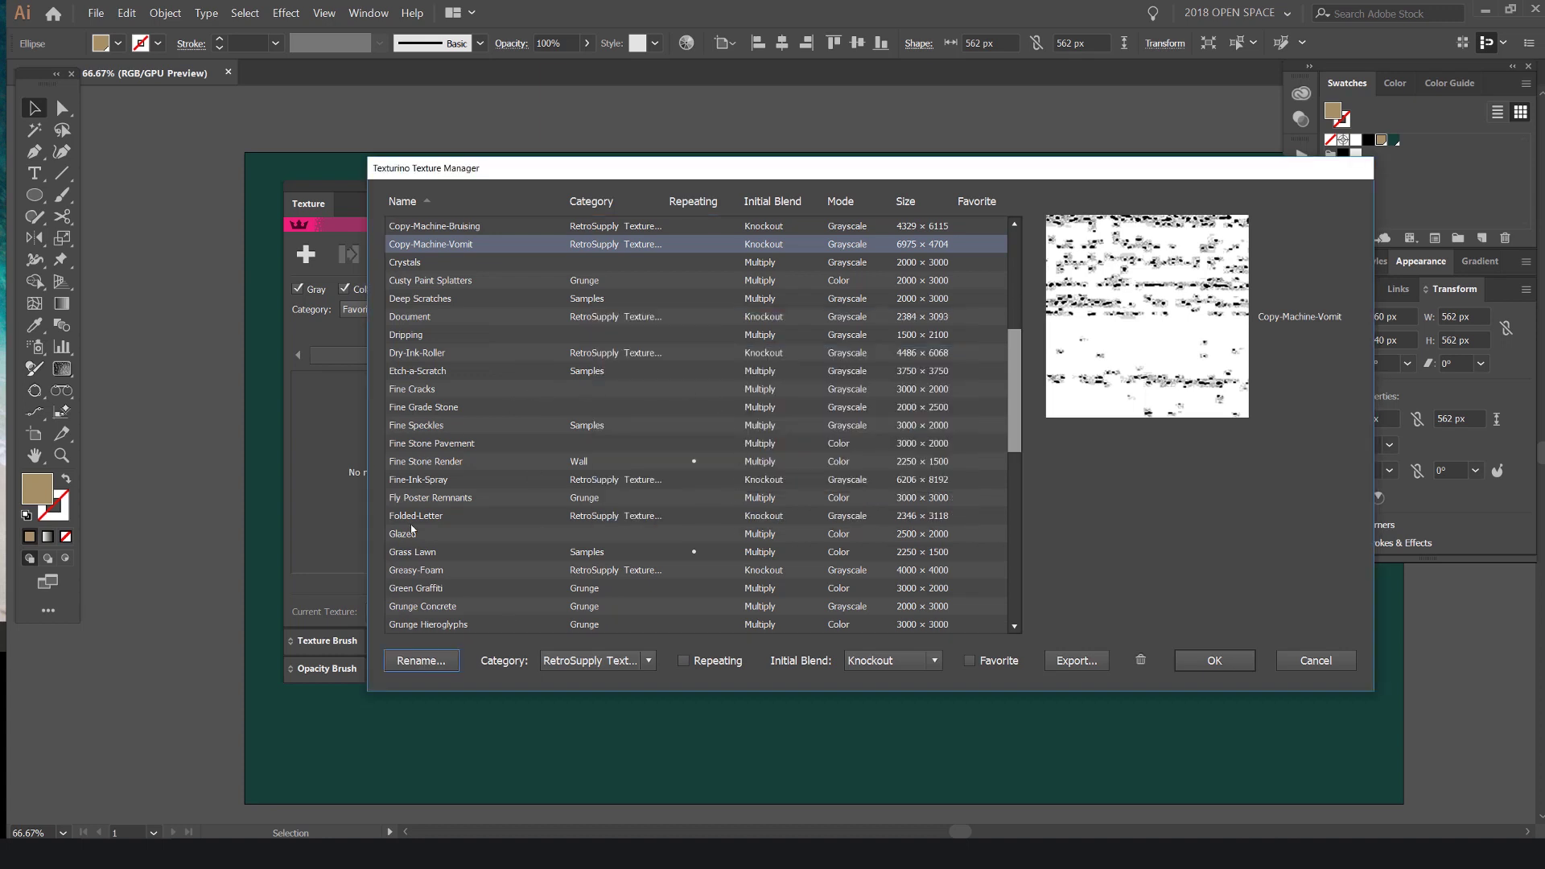
# Try the Shadows and Highlights category for Copy-Machine-Vomit, settle on Samples, and toggle its Repeating option on and back off
pyautogui.click(605, 663)
pyautogui.click(565, 620)
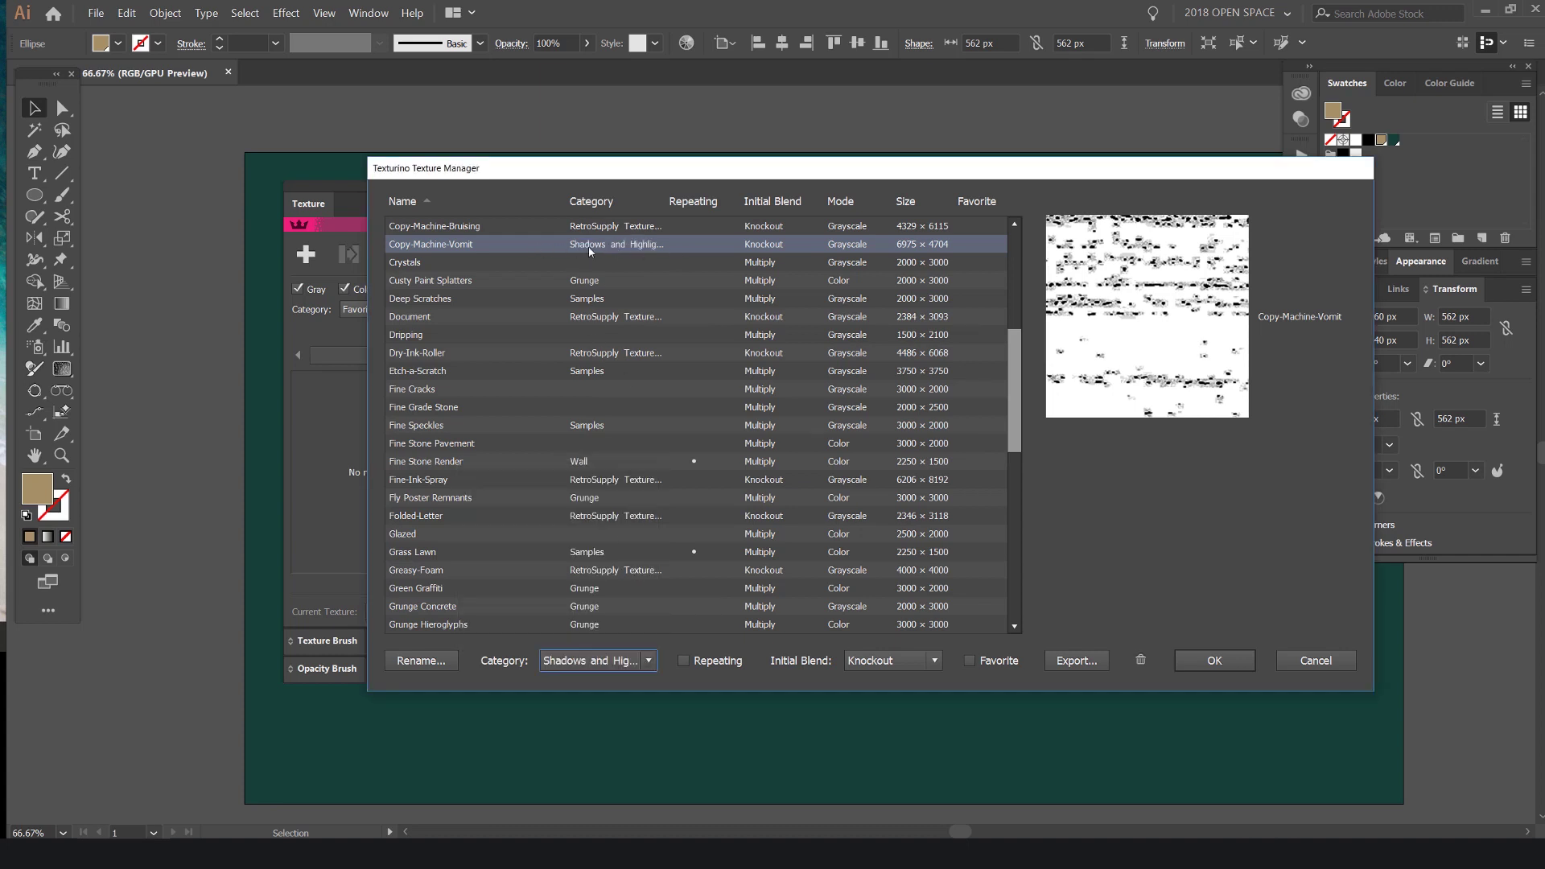
pyautogui.click(575, 660)
pyautogui.click(562, 596)
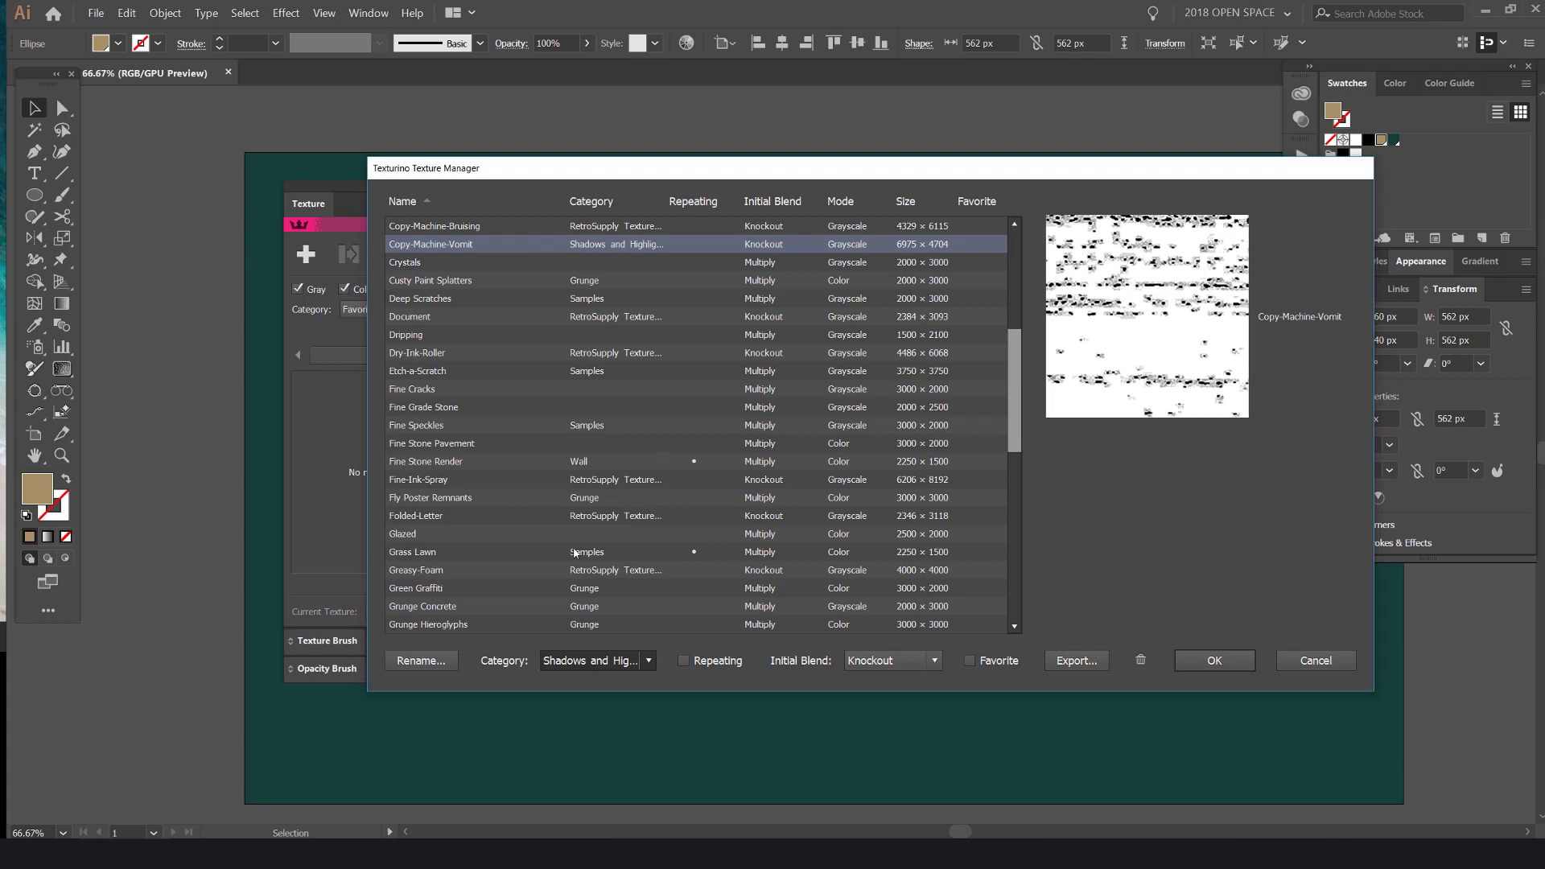
pyautogui.click(712, 668)
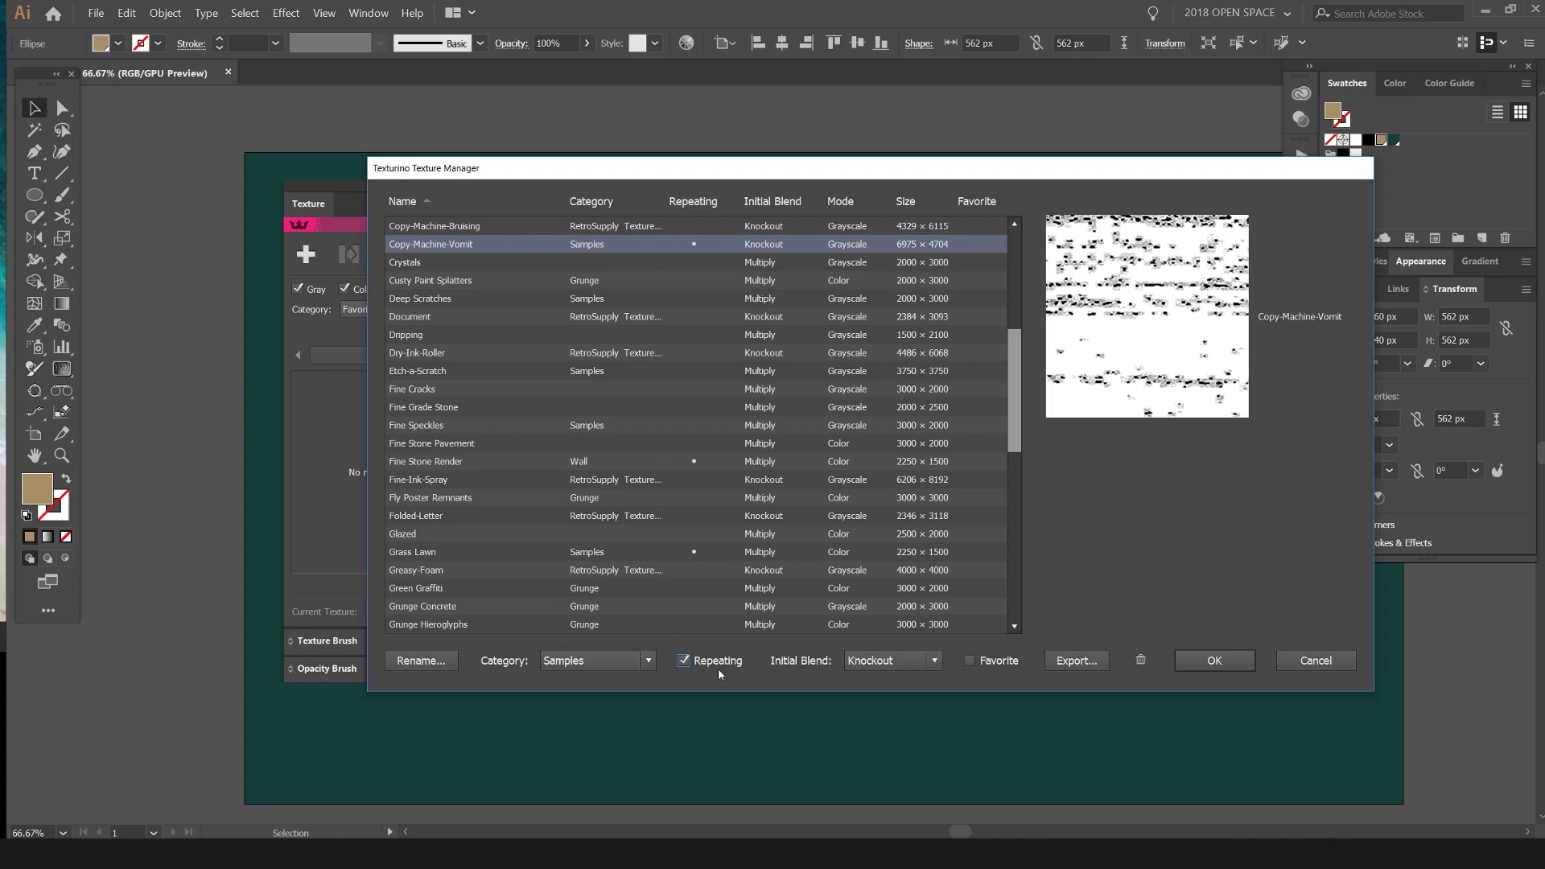
pyautogui.click(691, 661)
# Review the available initial blend modes for the Copy-Machine-Vomit texture without changing the current one
pyautogui.scroll(-5, 983, 415)
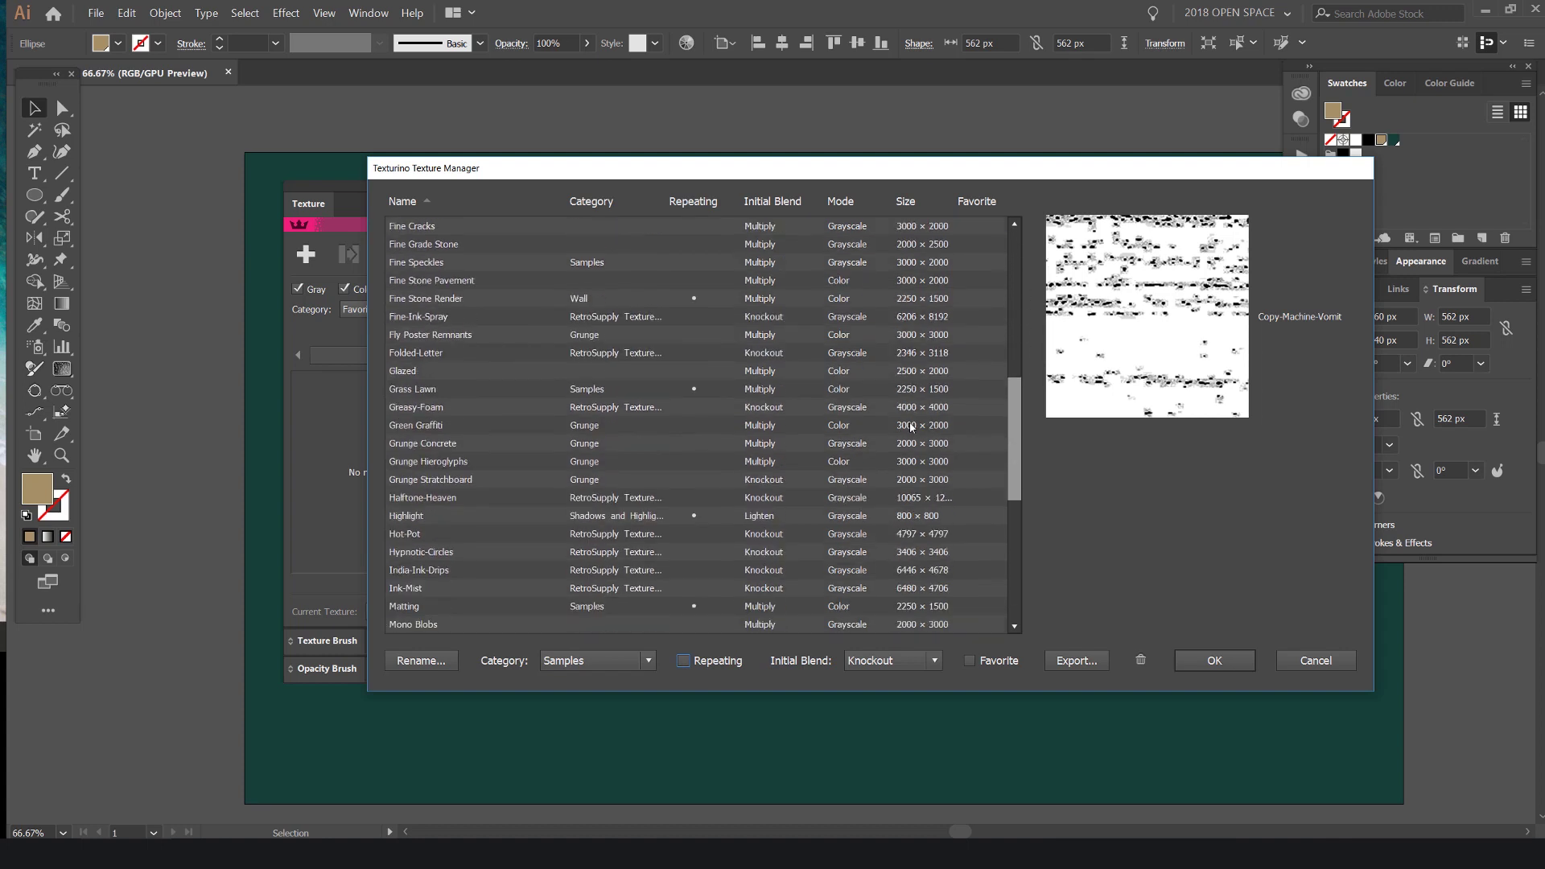
pyautogui.click(901, 663)
pyautogui.scroll(2, 926, 358)
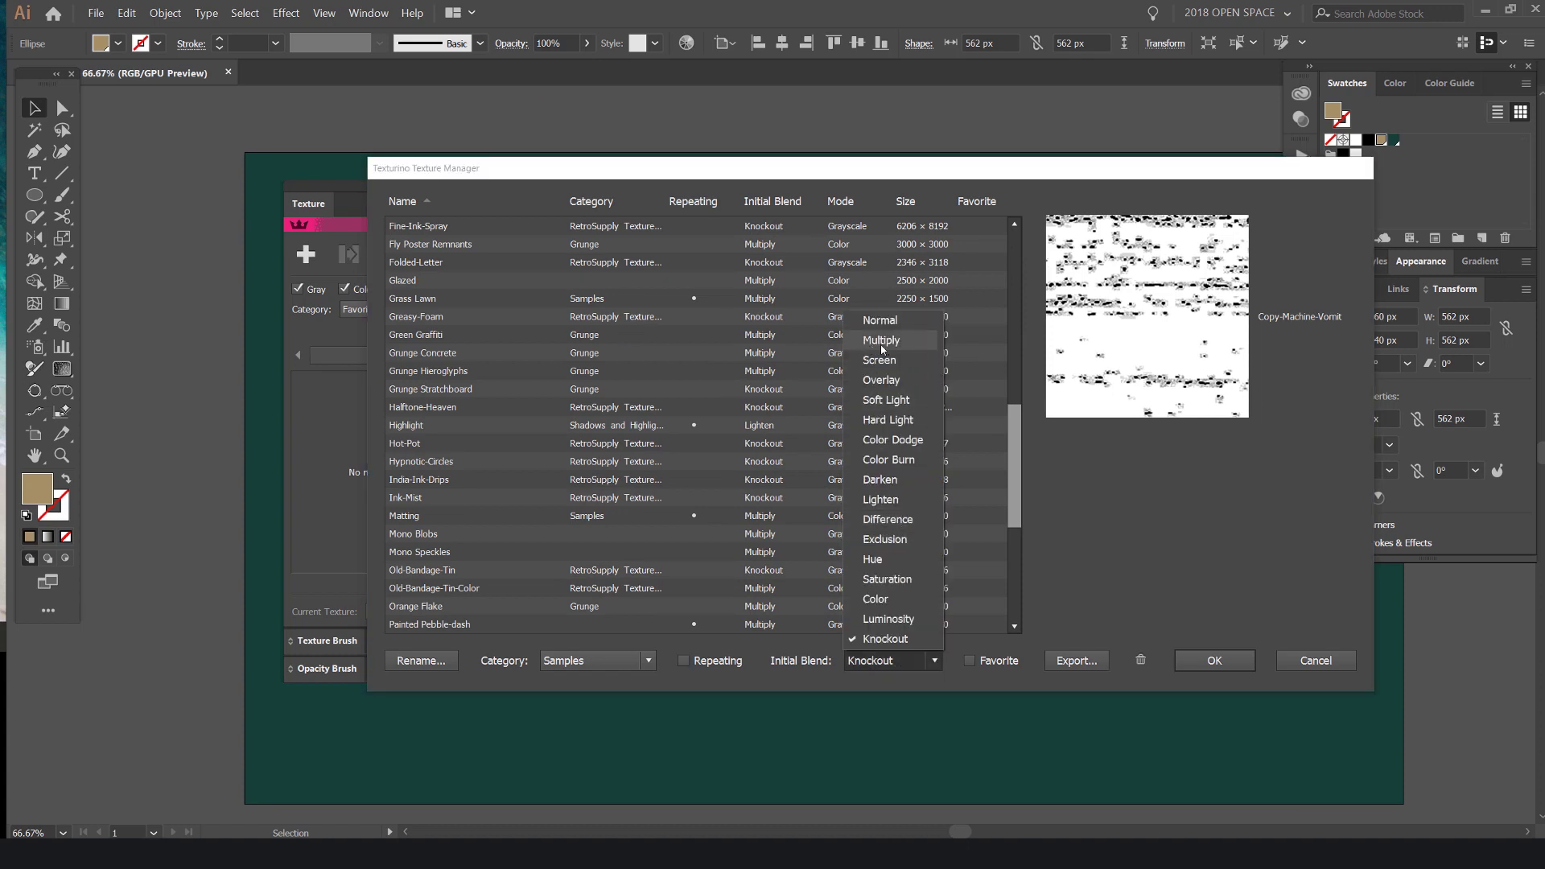
pyautogui.click(1022, 466)
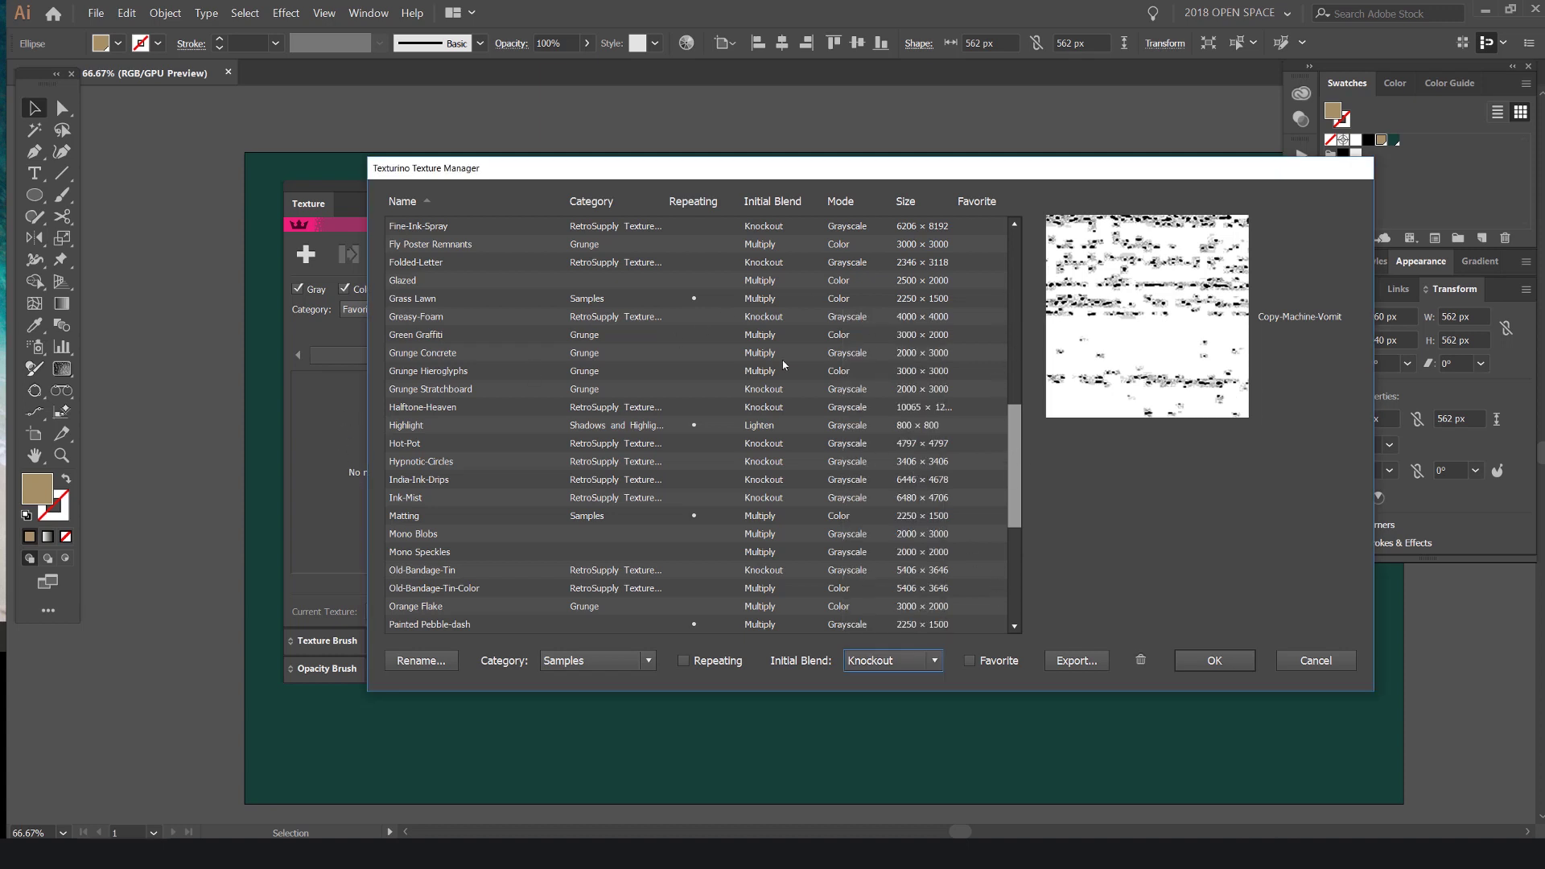
# Preview other library textures, including Grass Lawn and Fly Poster Remnants, and try the Favorite option on Fly Poster Remnants
pyautogui.click(557, 337)
pyautogui.click(628, 297)
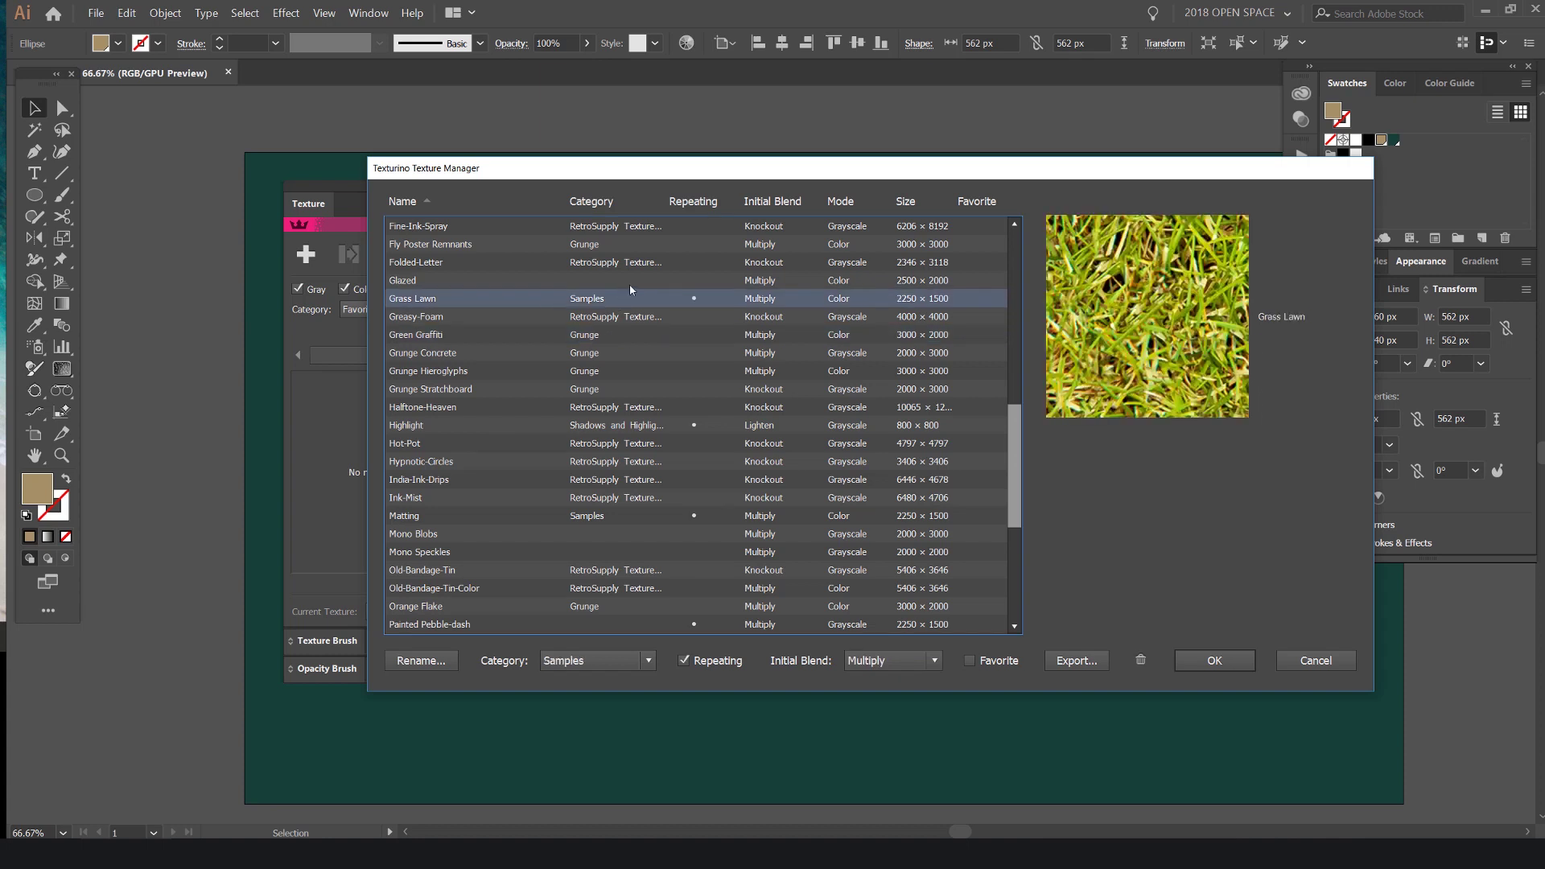
pyautogui.click(610, 261)
pyautogui.click(677, 244)
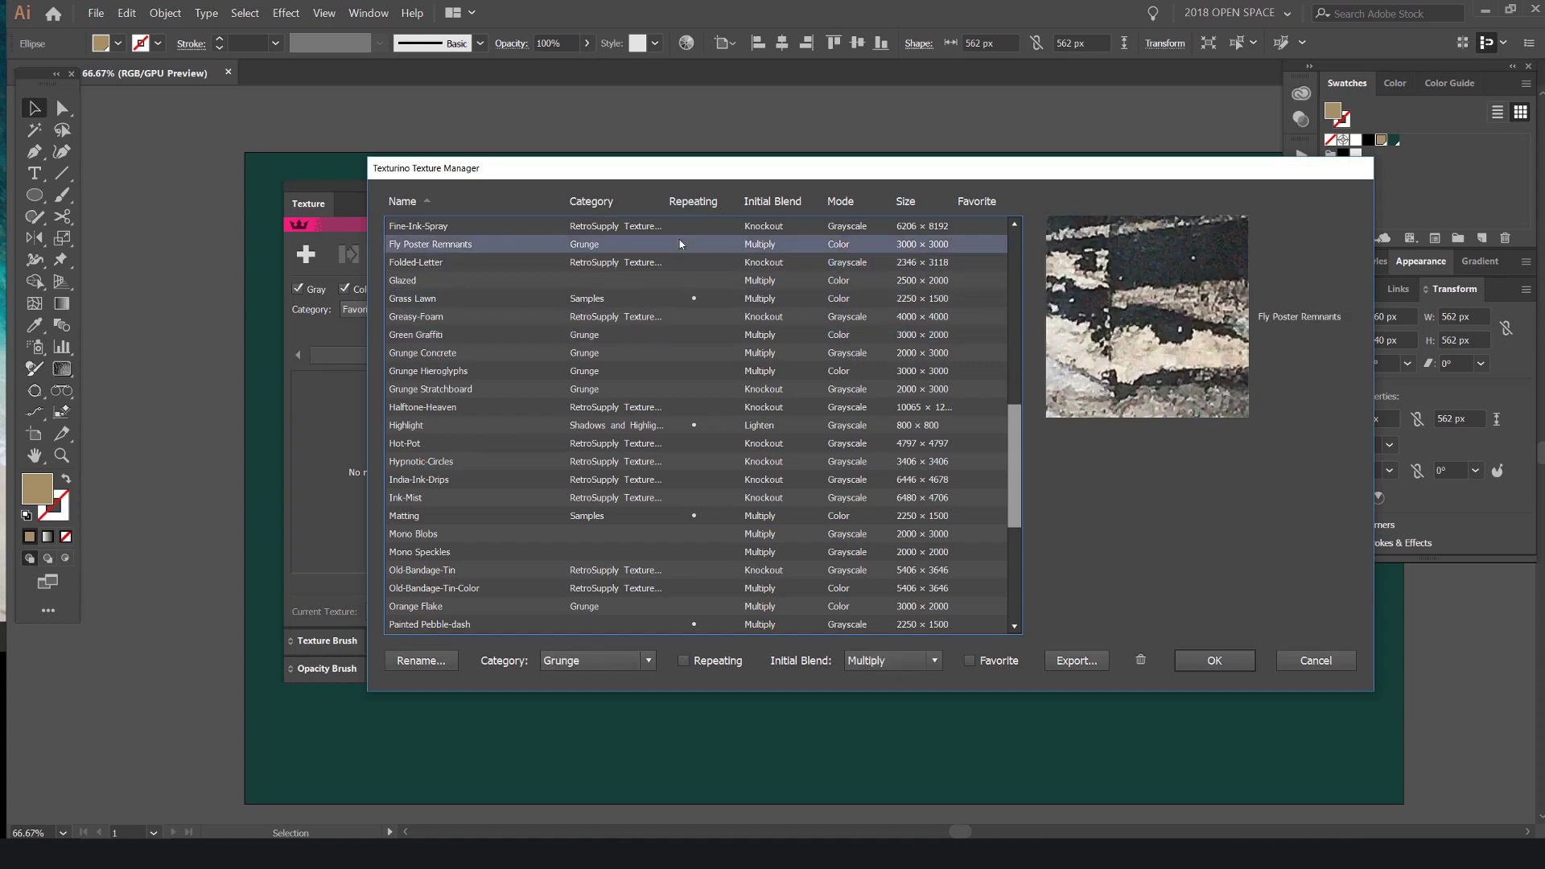
pyautogui.click(970, 660)
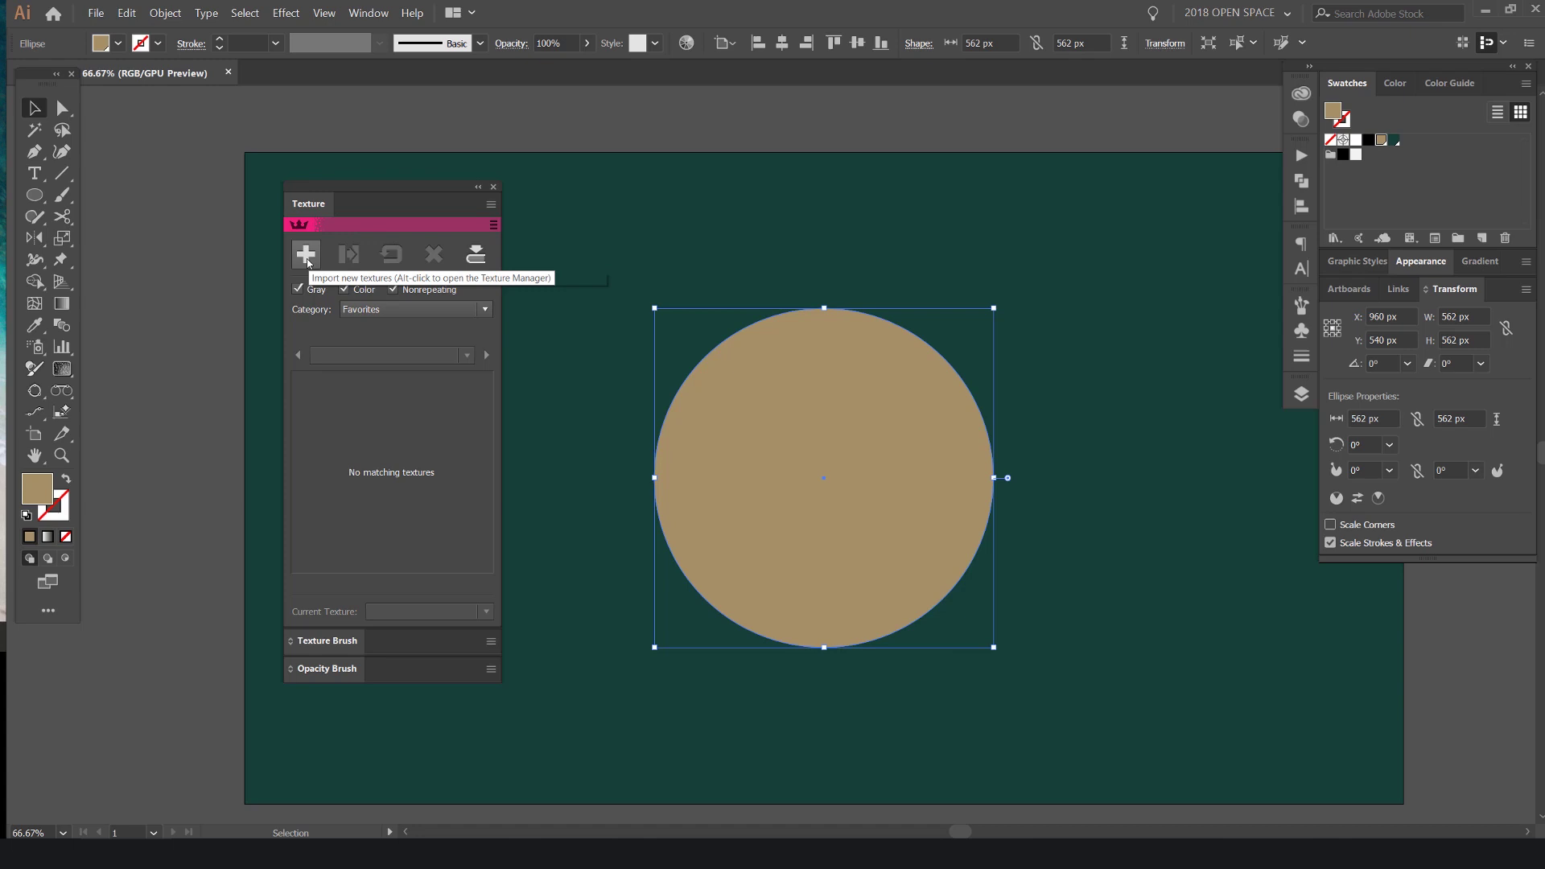
# Filter the texture category to Grunge and apply the Blue Chip Paint texture to the tan circle
pyautogui.click(358, 309)
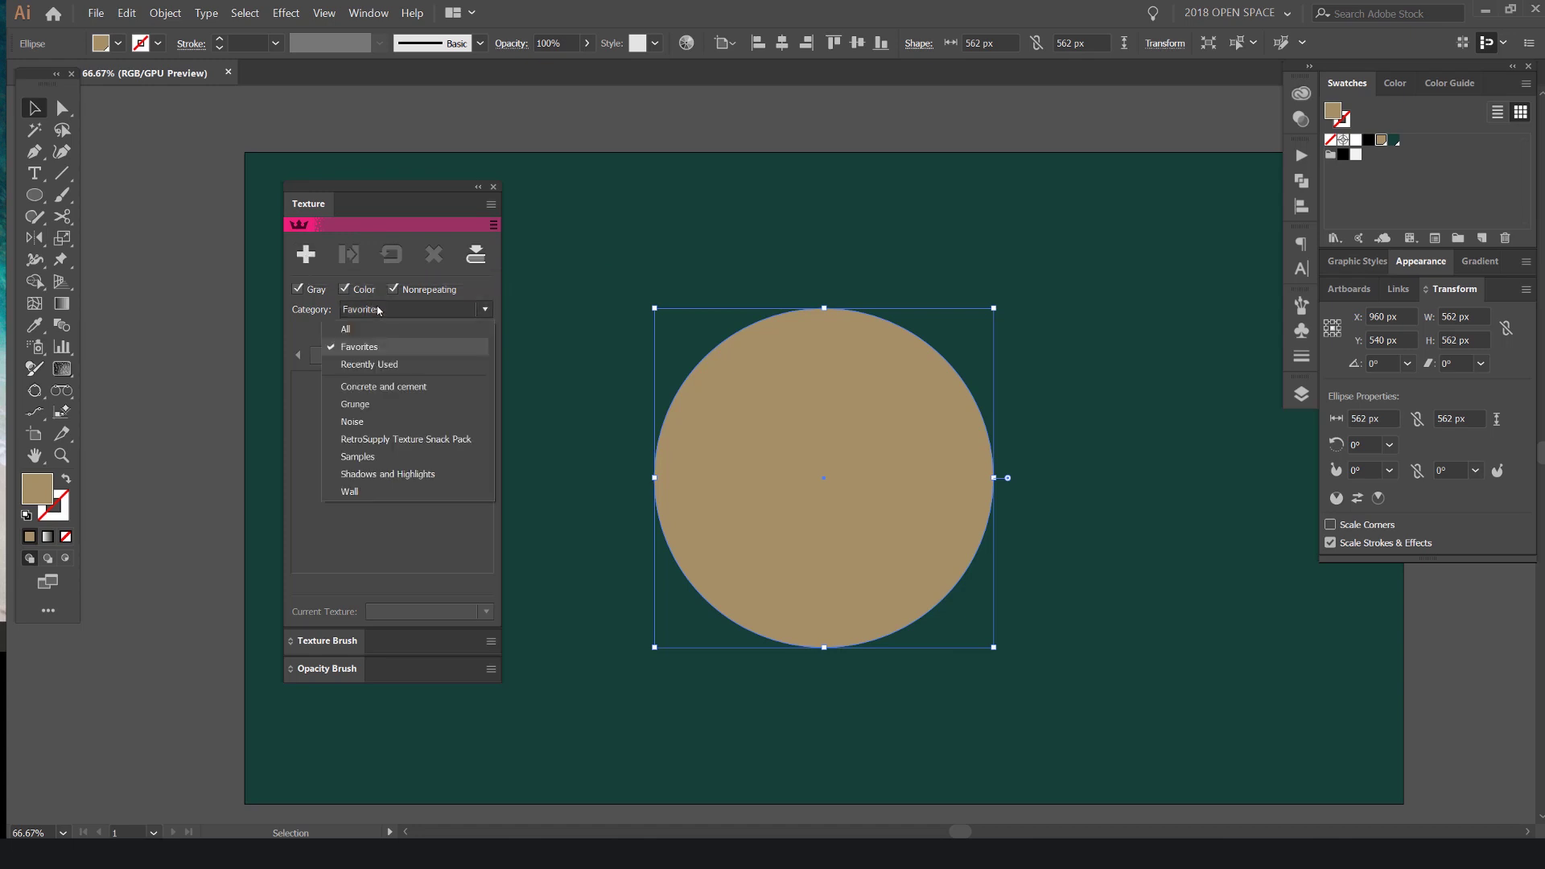
pyautogui.click(359, 409)
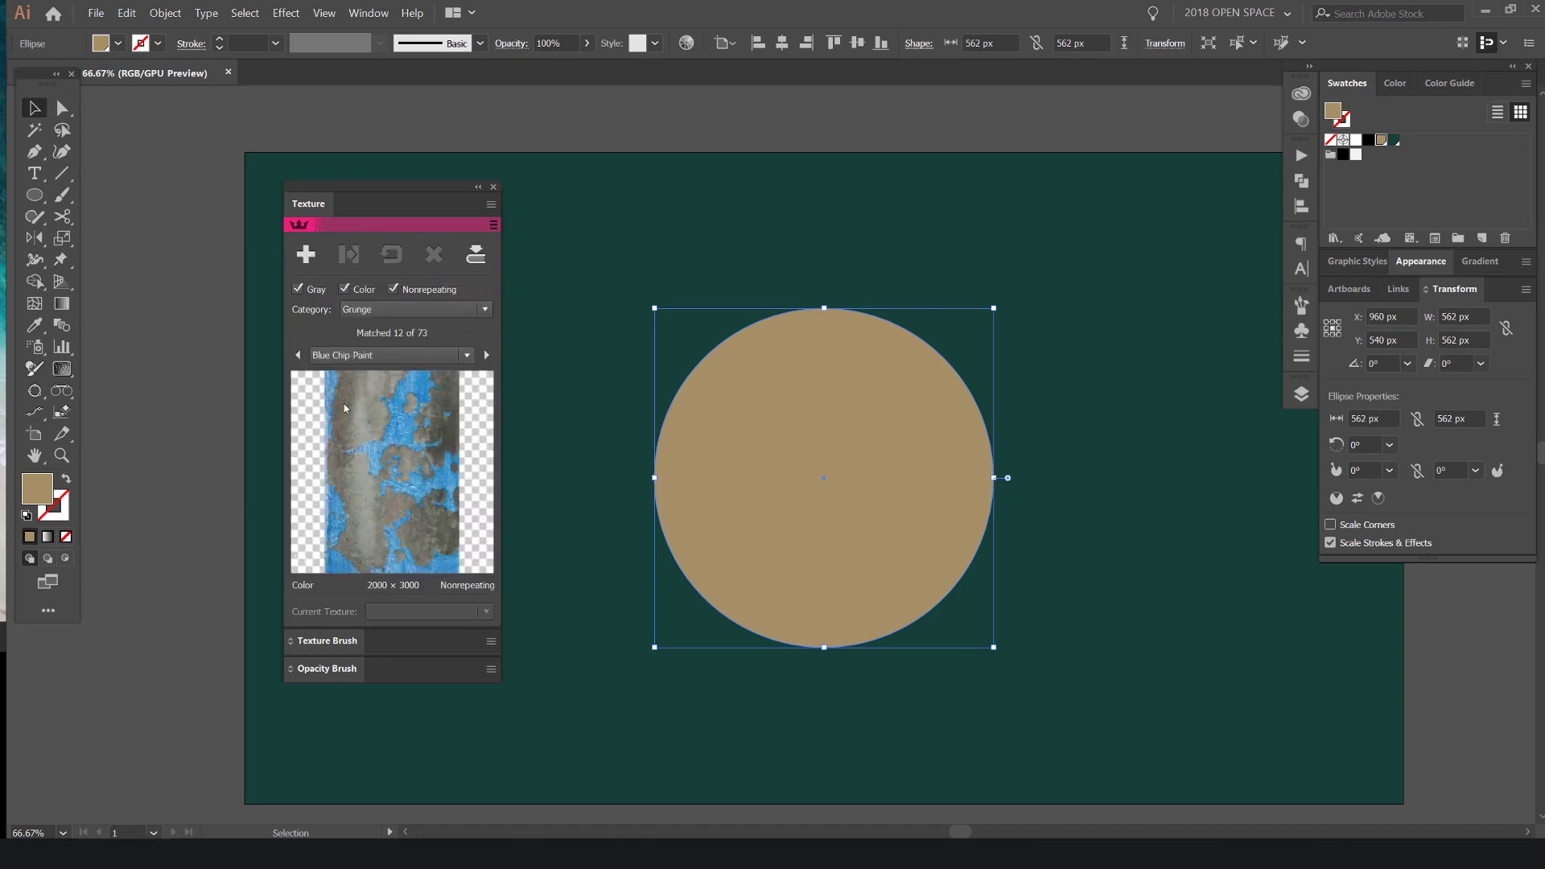
pyautogui.click(306, 254)
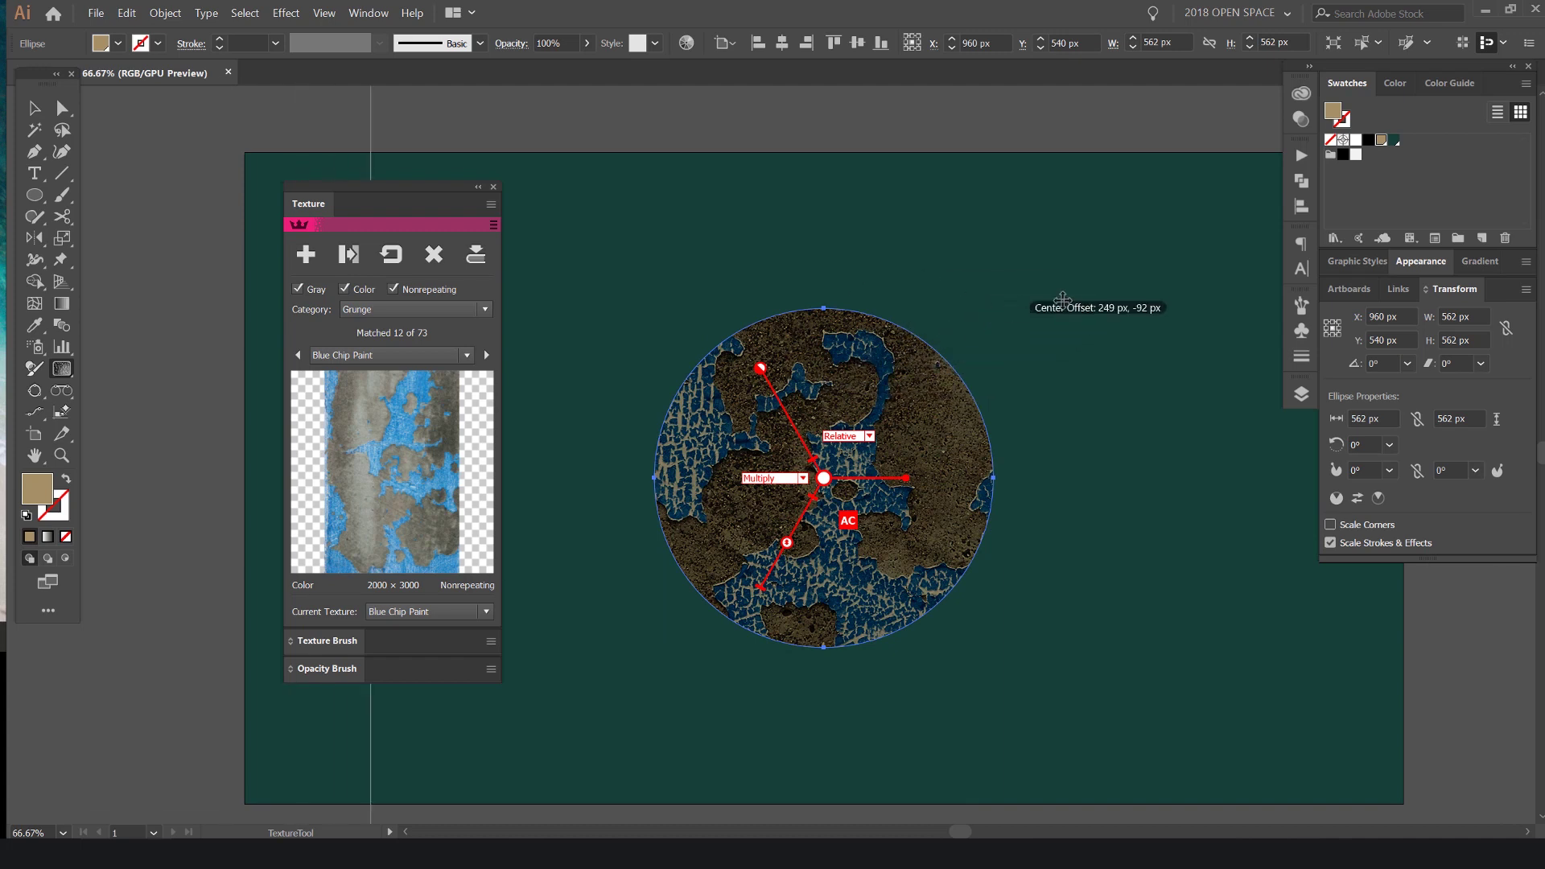
# Enlarge the Blue Chip Paint texture on the circle and shift its center offset to about -219 px, 654 px
pyautogui.moveTo(772, 517); pyautogui.dragTo(738, 429)
pyautogui.scroll(-1, 969, 447)
pyautogui.moveTo(904, 454); pyautogui.dragTo(955, 350)
pyautogui.scroll(-1, 1038, 241)
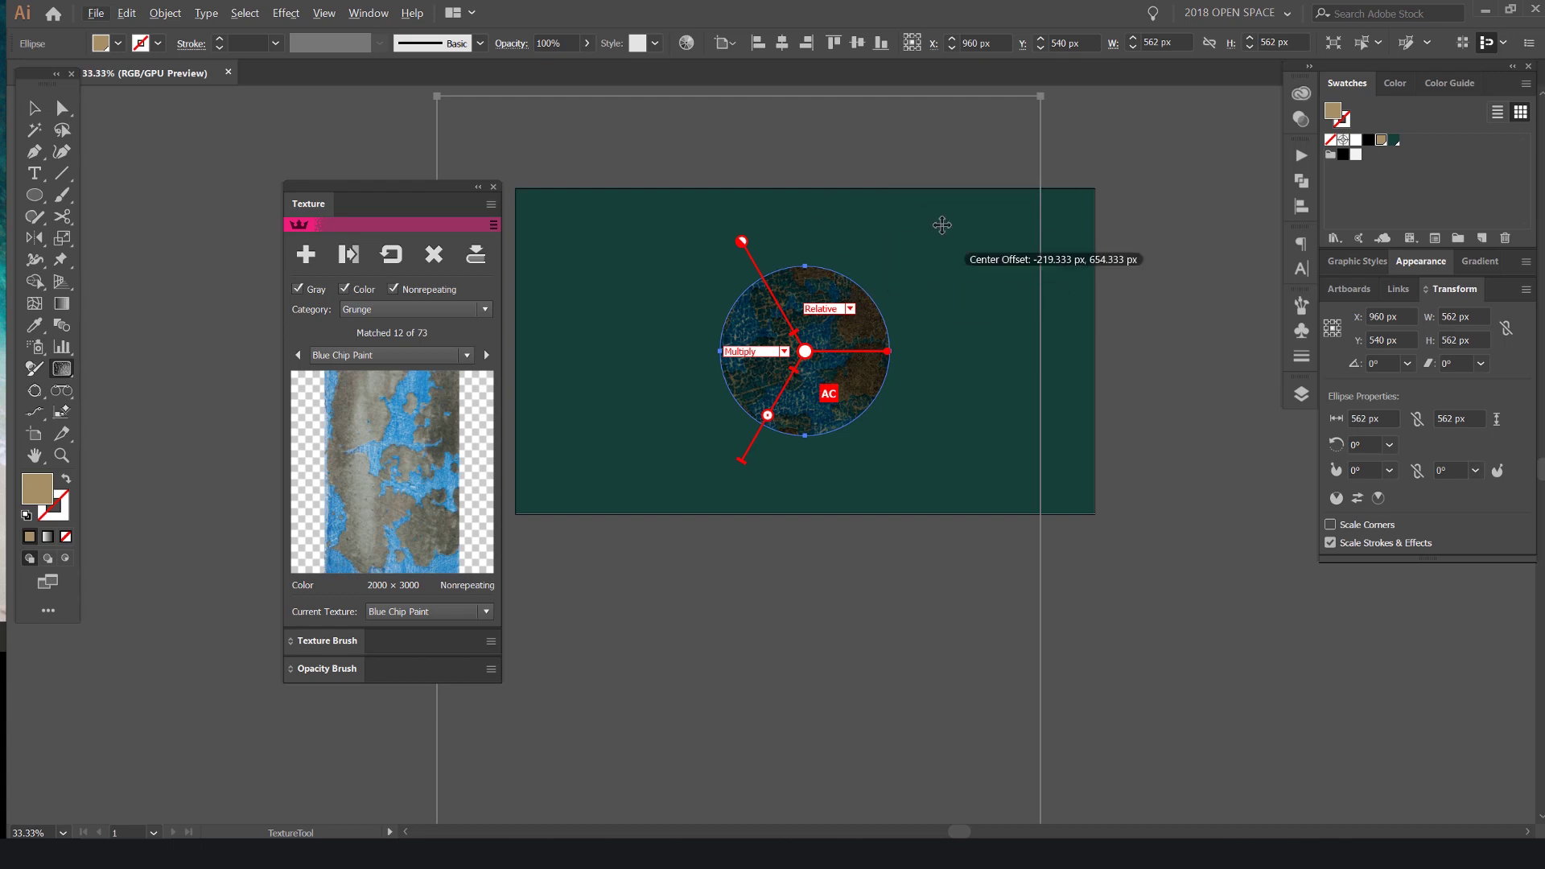
# Try moving the textured circle toward the right side of the artboard
pyautogui.hotkey('alt', 'v')
pyautogui.press('Escape')
pyautogui.press('v')
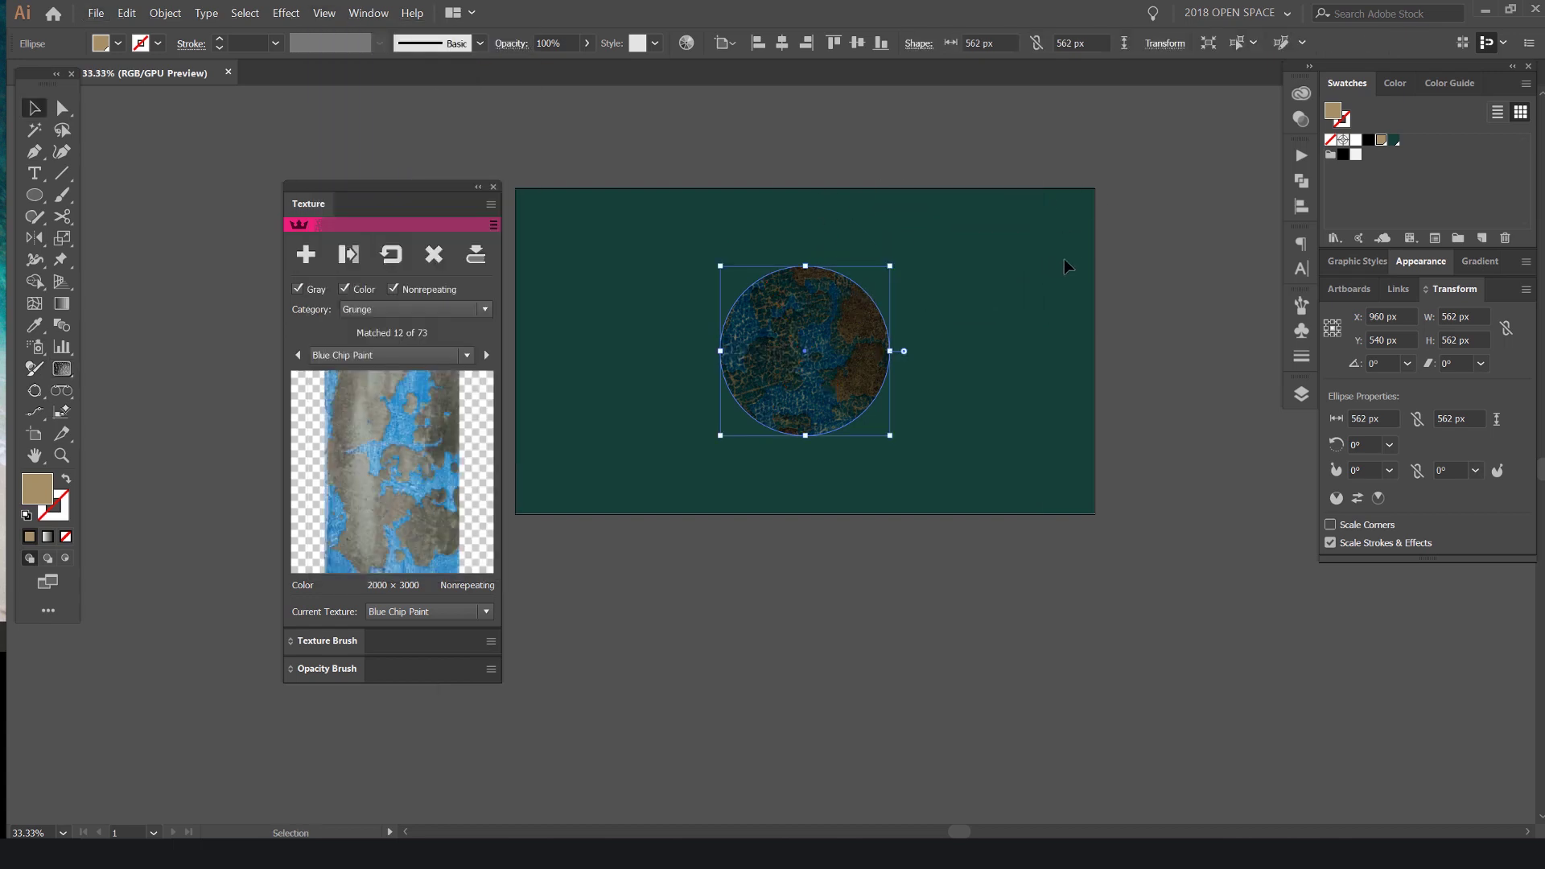
pyautogui.moveTo(1146, 189); pyautogui.dragTo(985, 397)
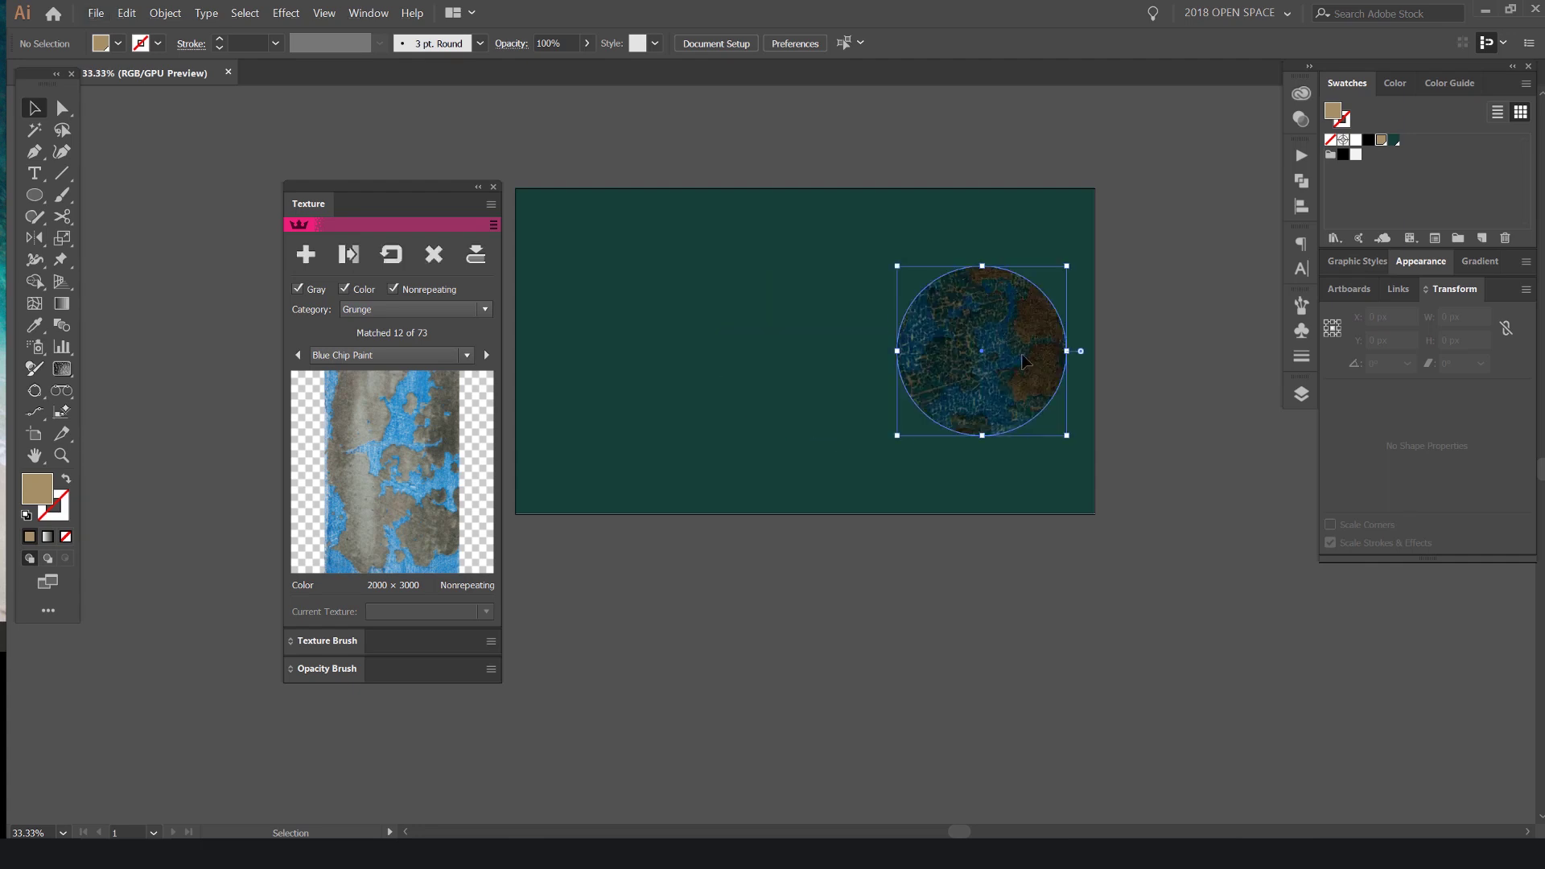
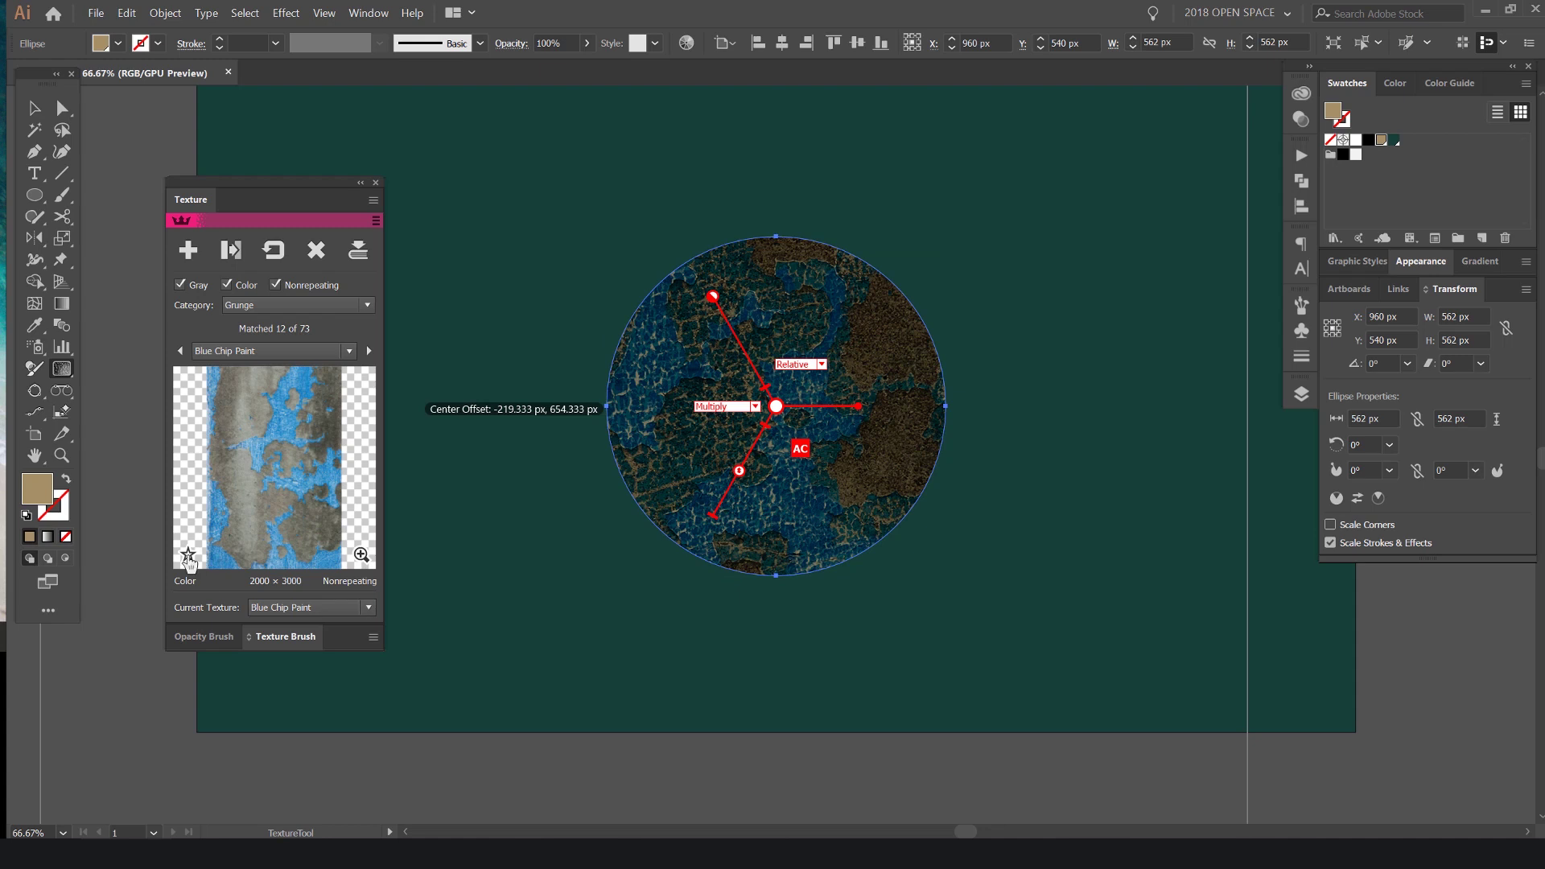
# Magnify the Blue Chip Paint preview to inspect its detail, restore the full preview, and move the Texture panel closer to the circle
pyautogui.click(360, 554)
pyautogui.moveTo(306, 457); pyautogui.dragTo(374, 574)
pyautogui.click(360, 555)
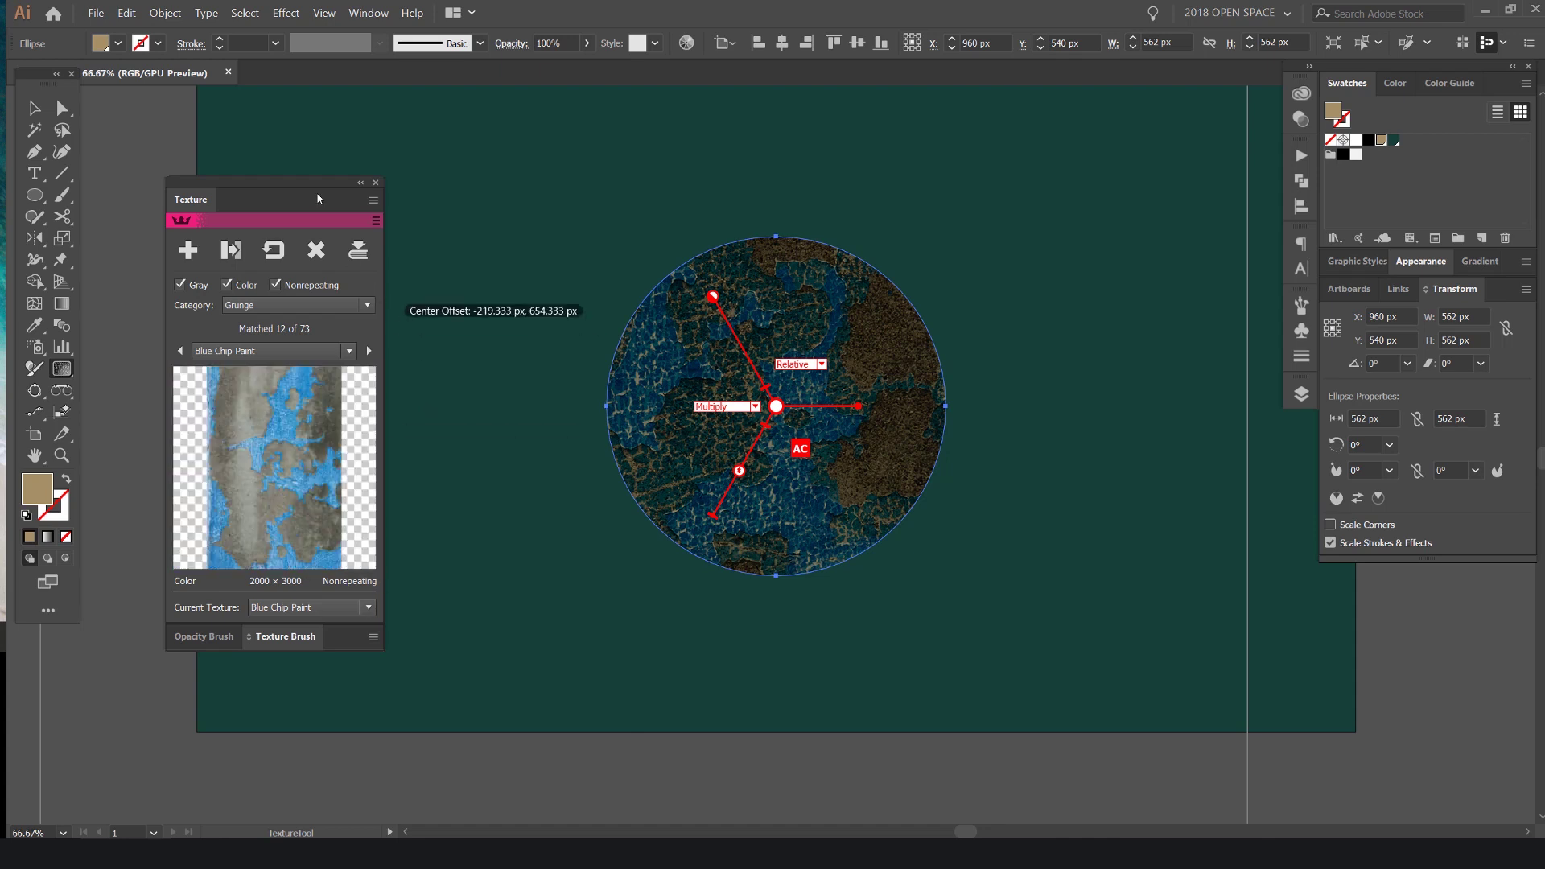
pyautogui.moveTo(266, 183); pyautogui.dragTo(321, 183)
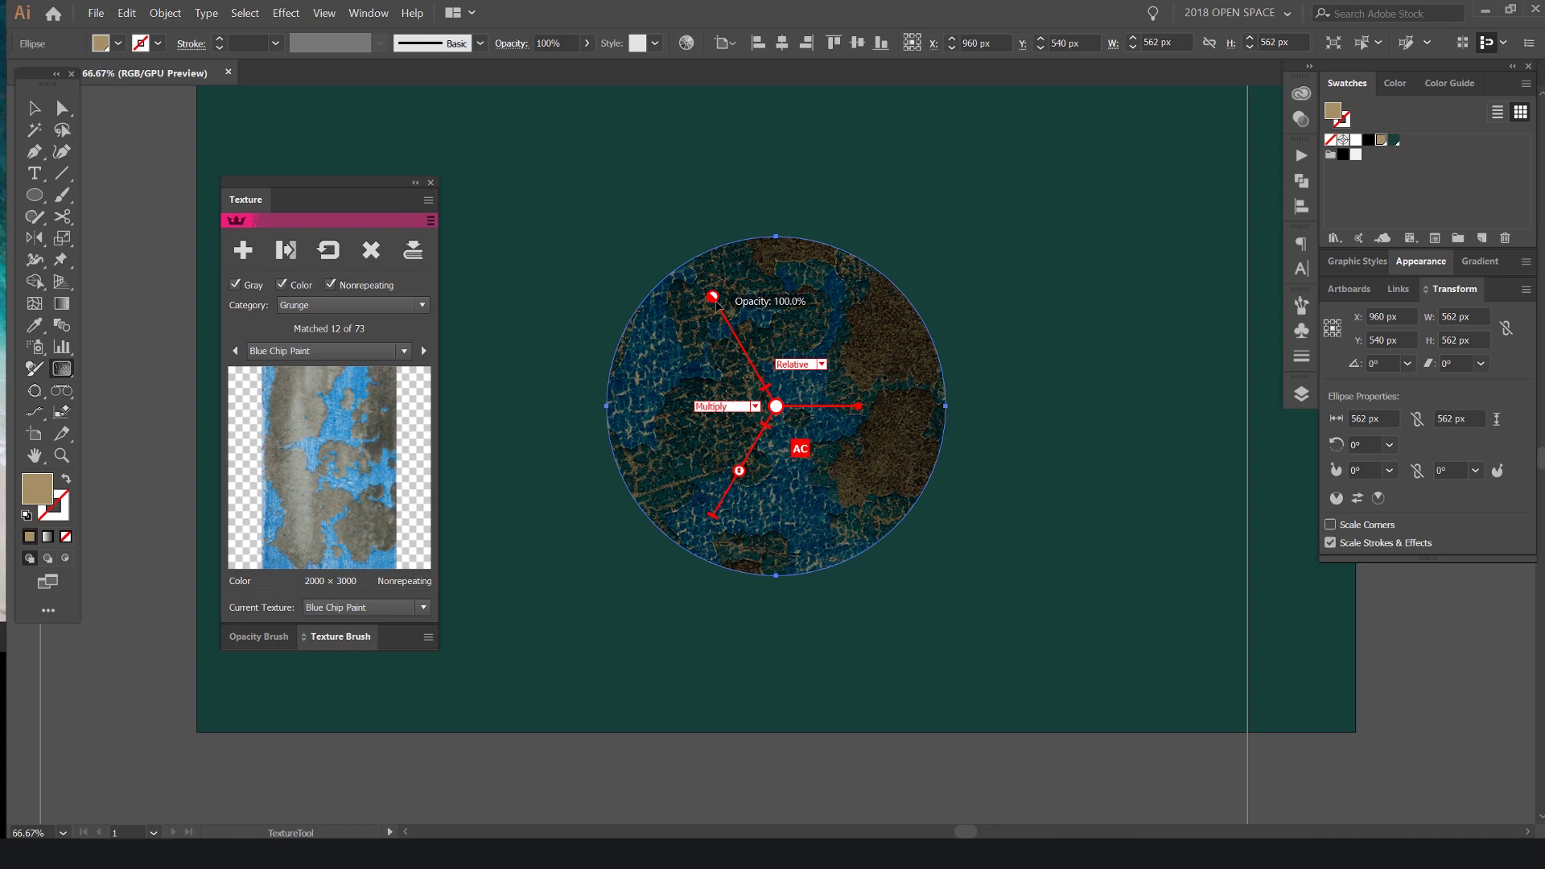
# Try the Overlay, Color Dodge, Lighten and Hue blend modes on the circle's Blue Chip Paint texture
pyautogui.hotkey('ctrl', '1')
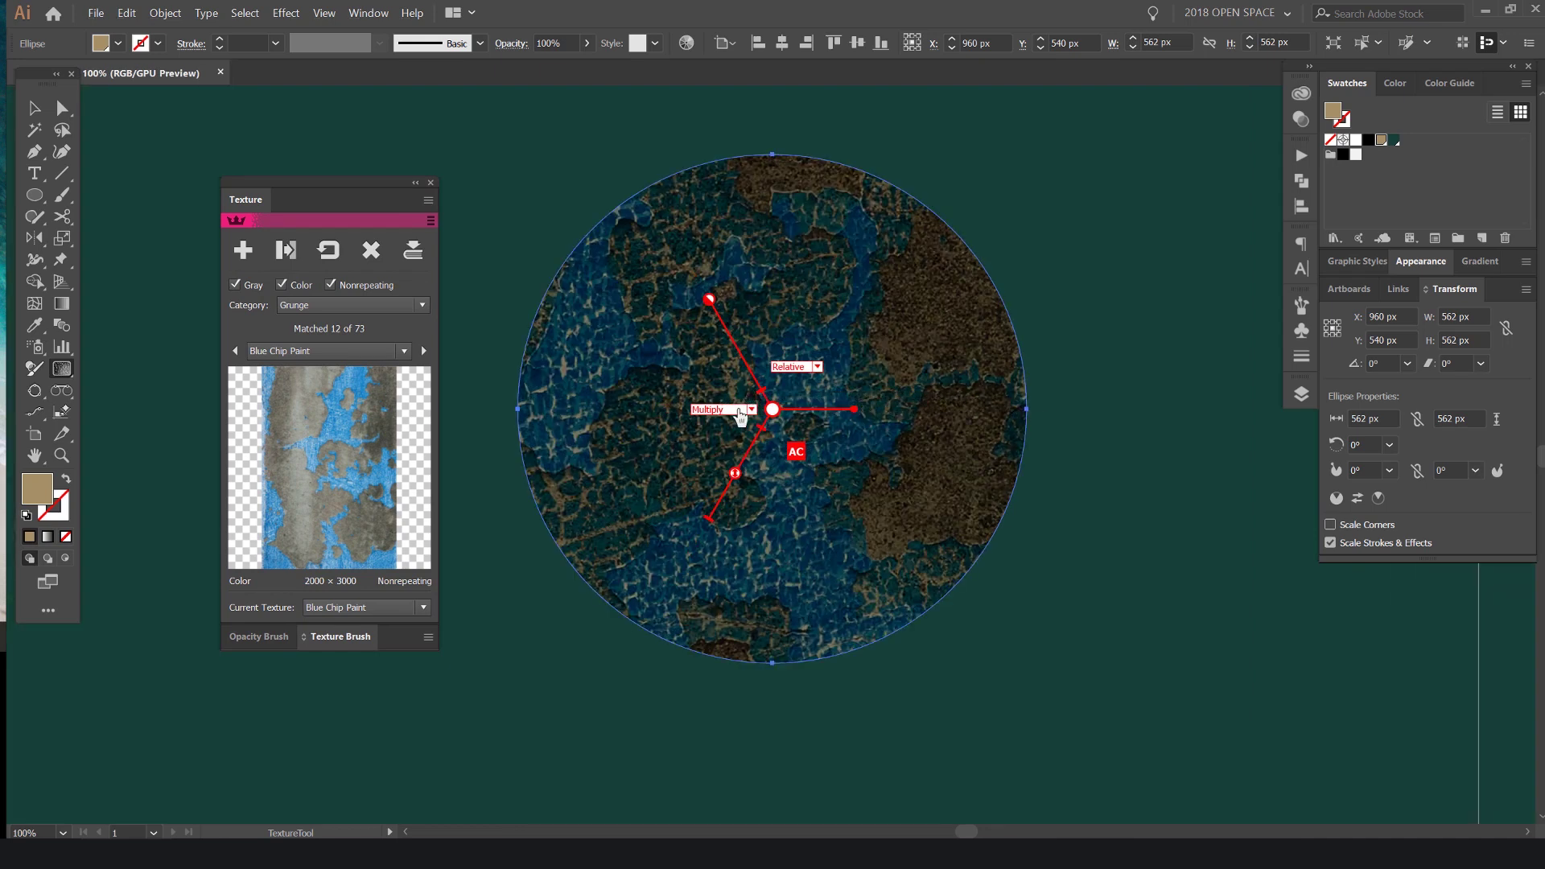
pyautogui.click(745, 412)
pyautogui.click(729, 454)
pyautogui.click(731, 409)
pyautogui.click(725, 485)
pyautogui.click(724, 411)
pyautogui.click(716, 519)
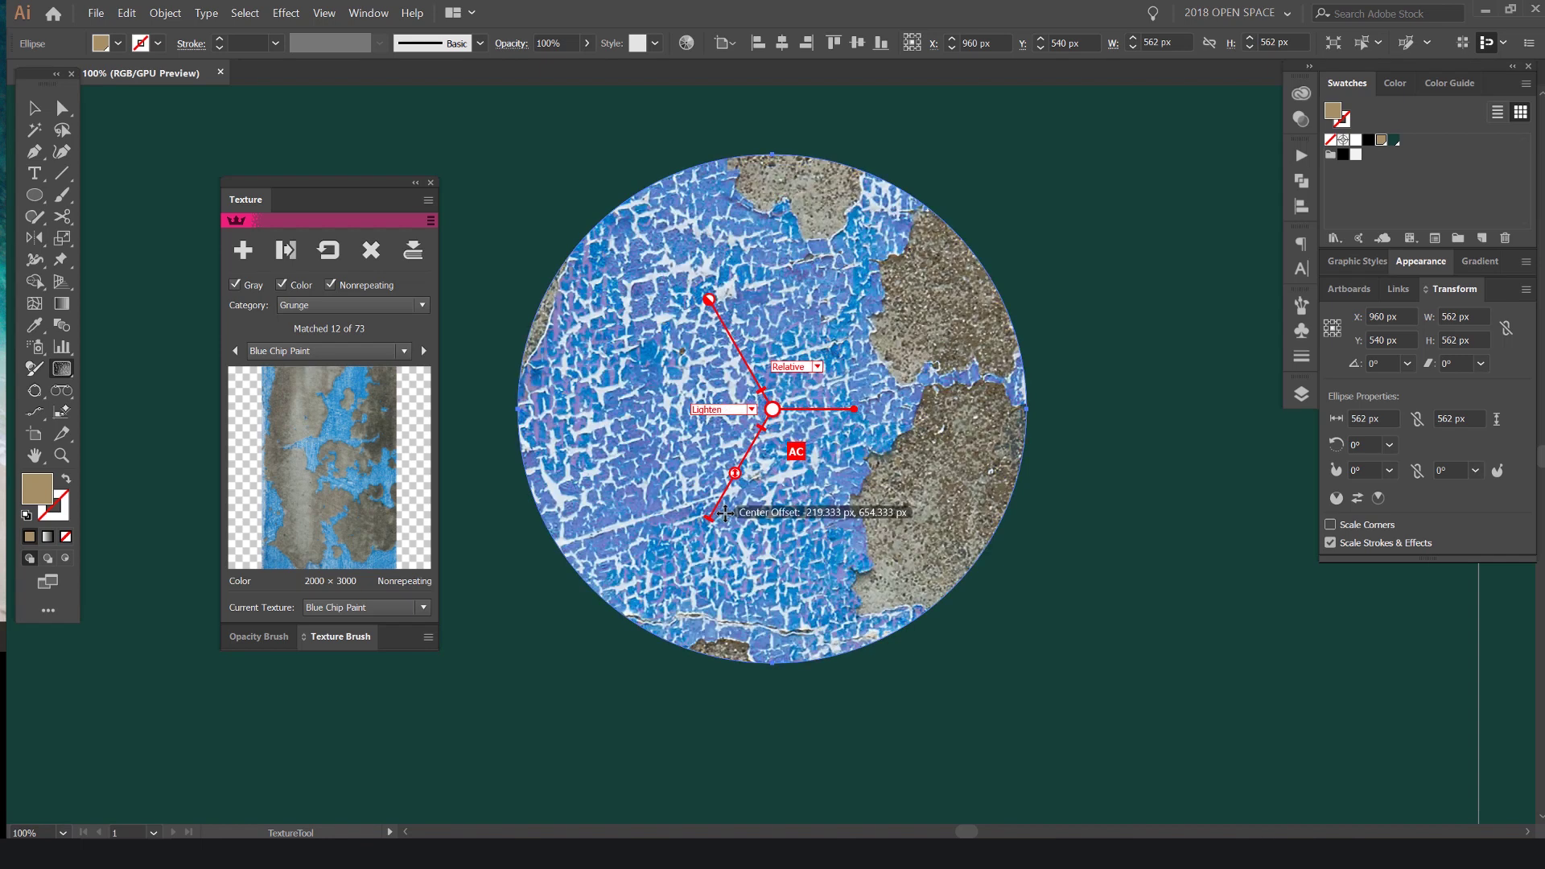
pyautogui.click(724, 409)
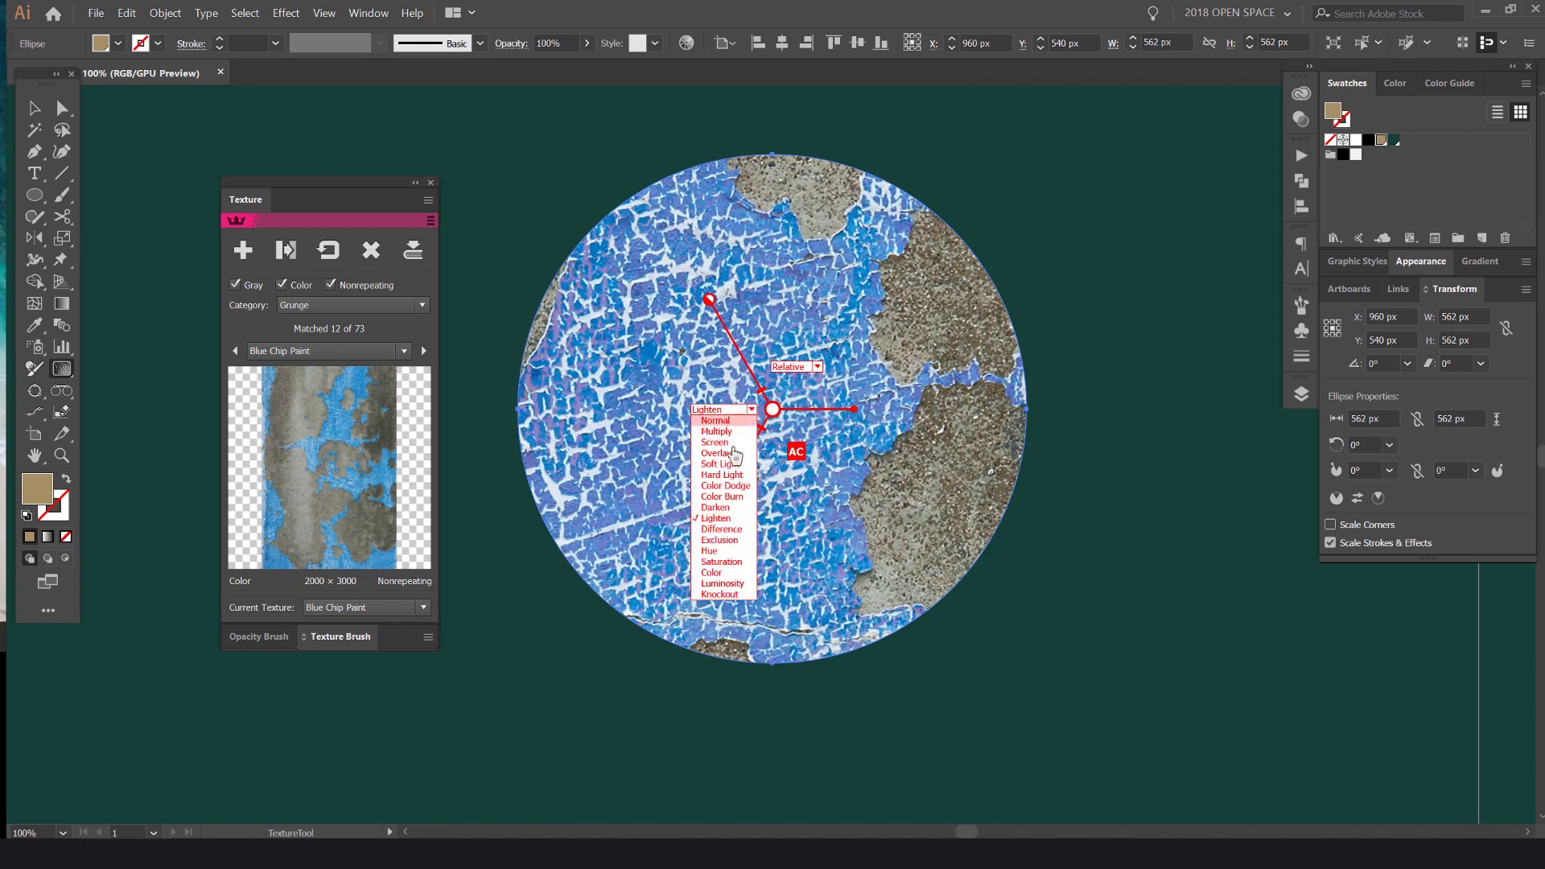
pyautogui.click(712, 551)
# Compare the Multiply and Normal blend modes on the circle's texture, finishing with Multiply
pyautogui.click(724, 409)
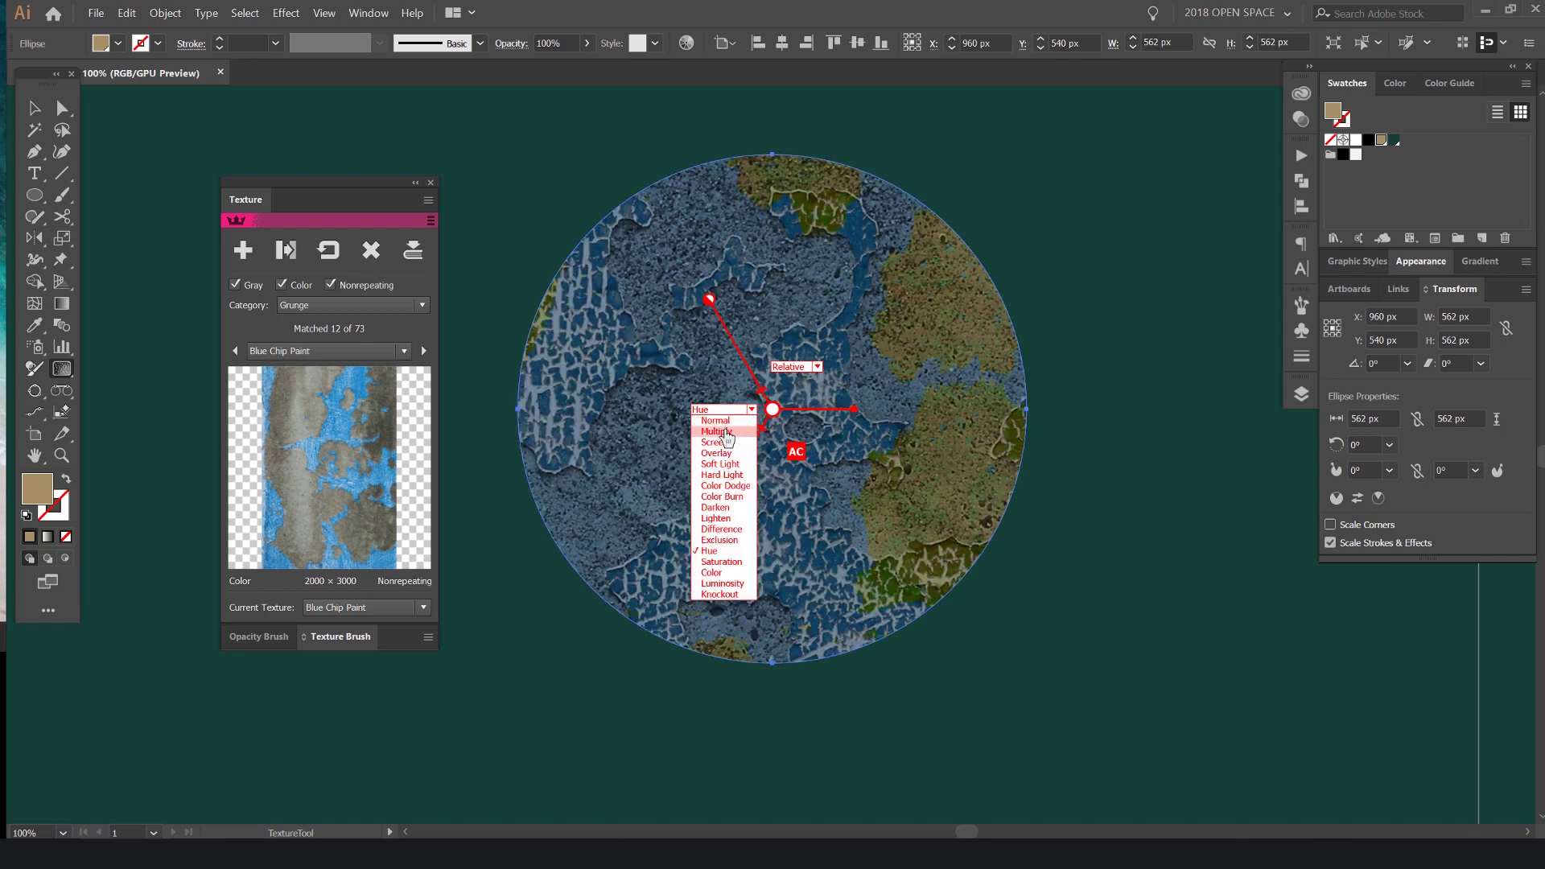
pyautogui.click(726, 435)
pyautogui.click(724, 409)
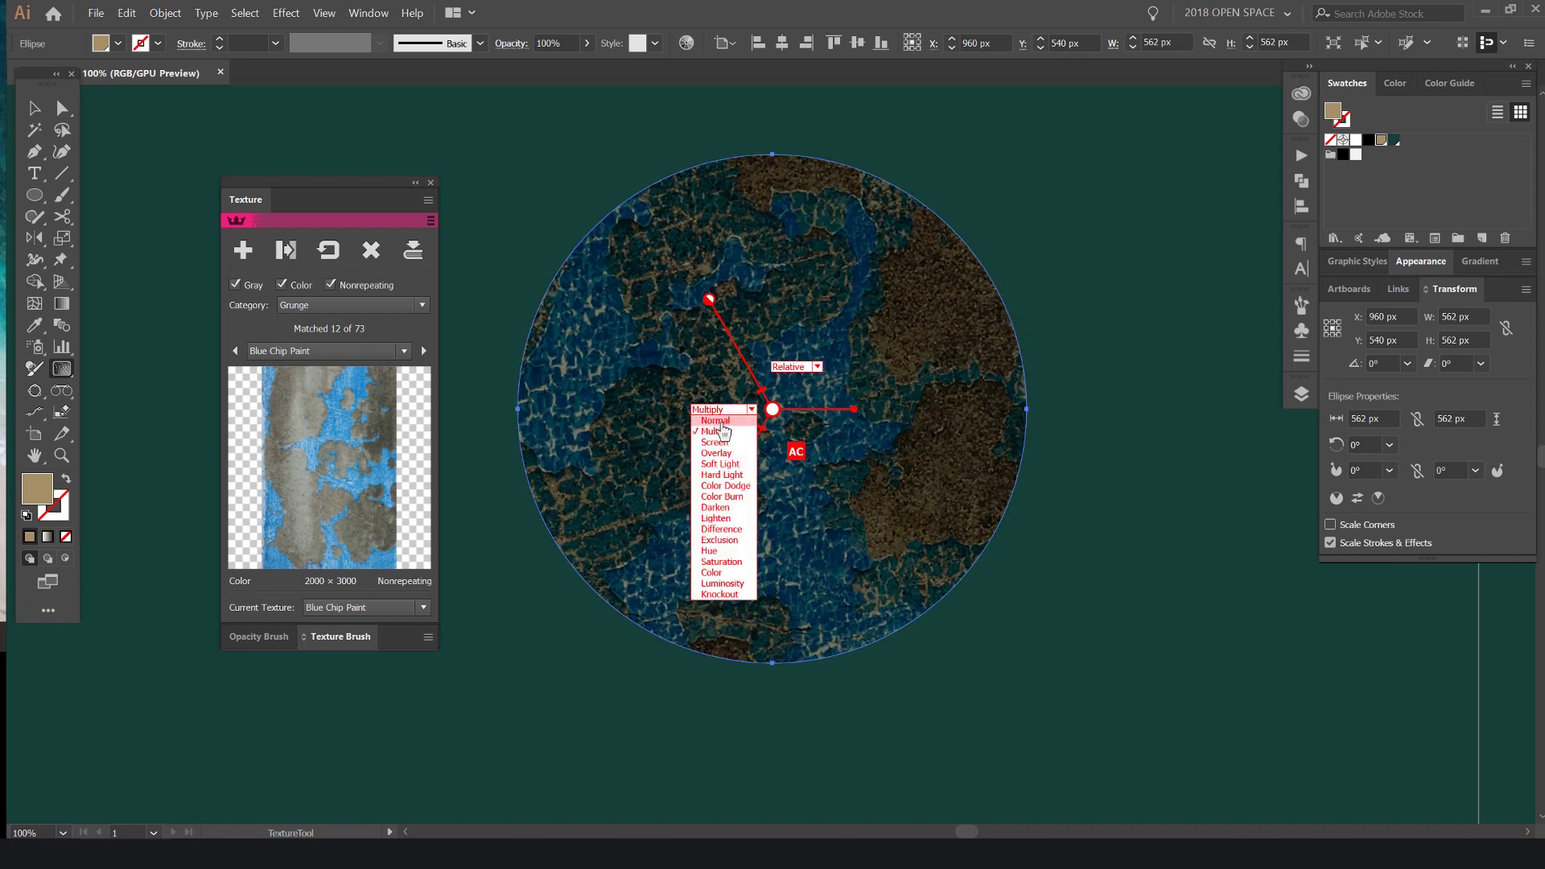
pyautogui.click(718, 421)
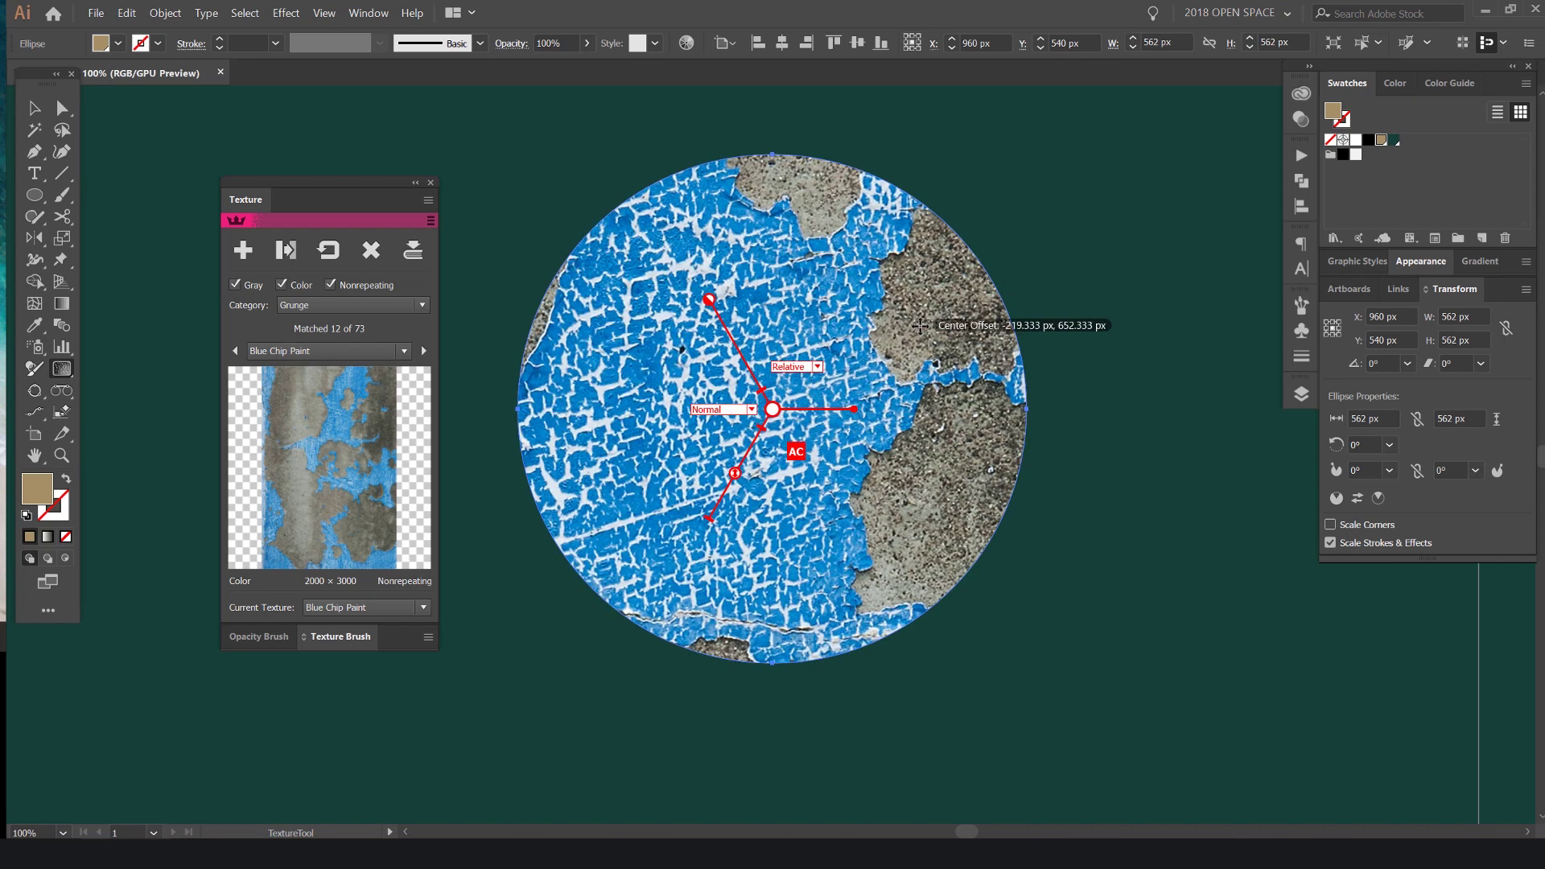
pyautogui.click(740, 411)
pyautogui.click(718, 432)
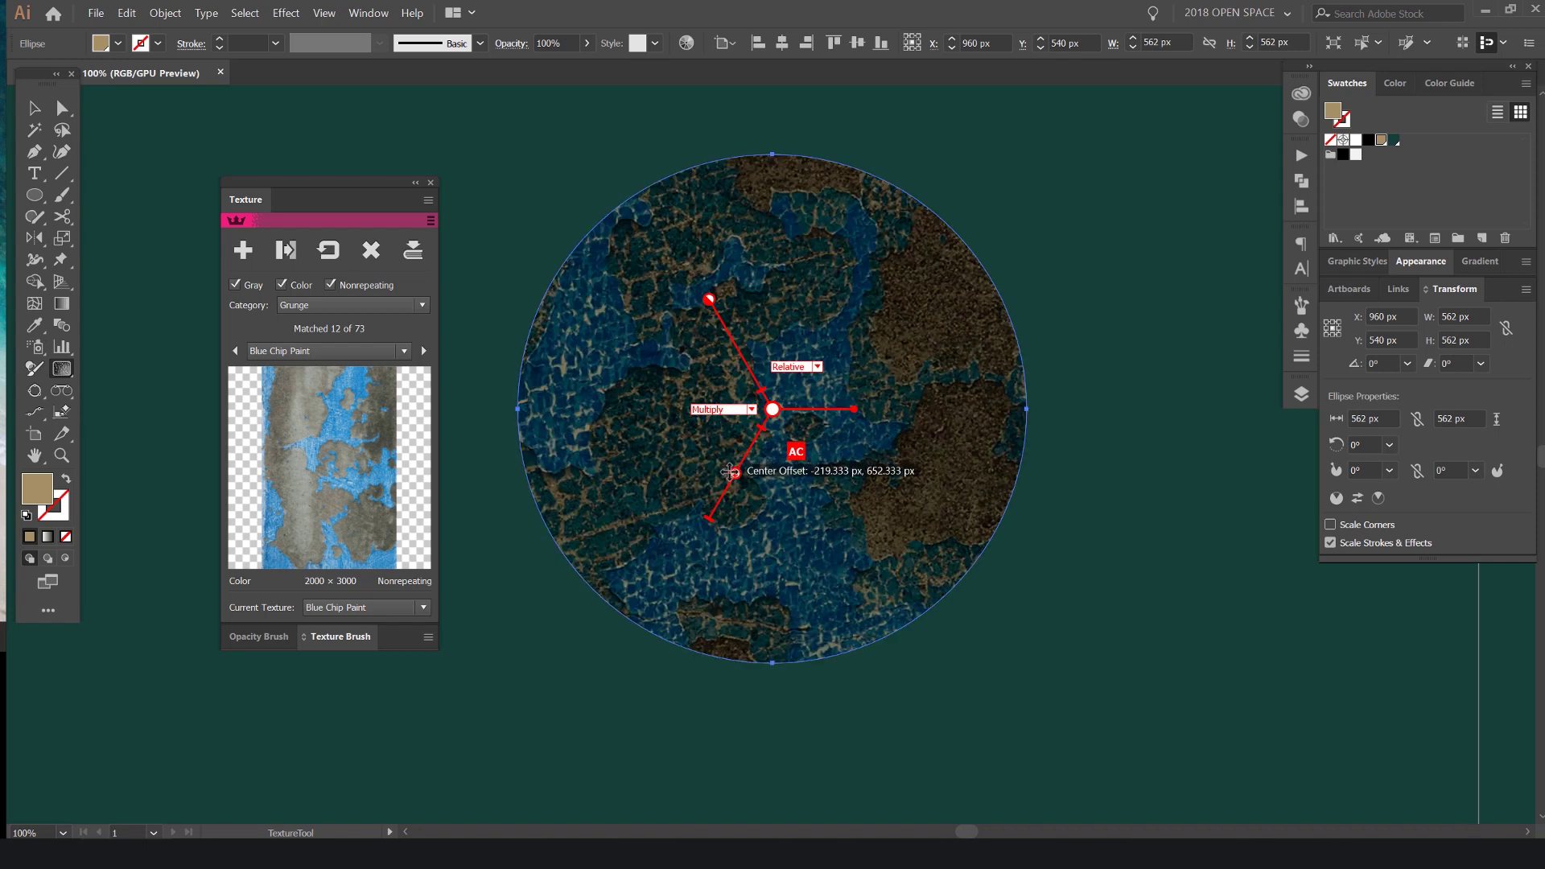
# Try a much larger texture scale, and reduce it until the texture is slightly wider than the circle
pyautogui.moveTo(736, 475); pyautogui.dragTo(719, 517)
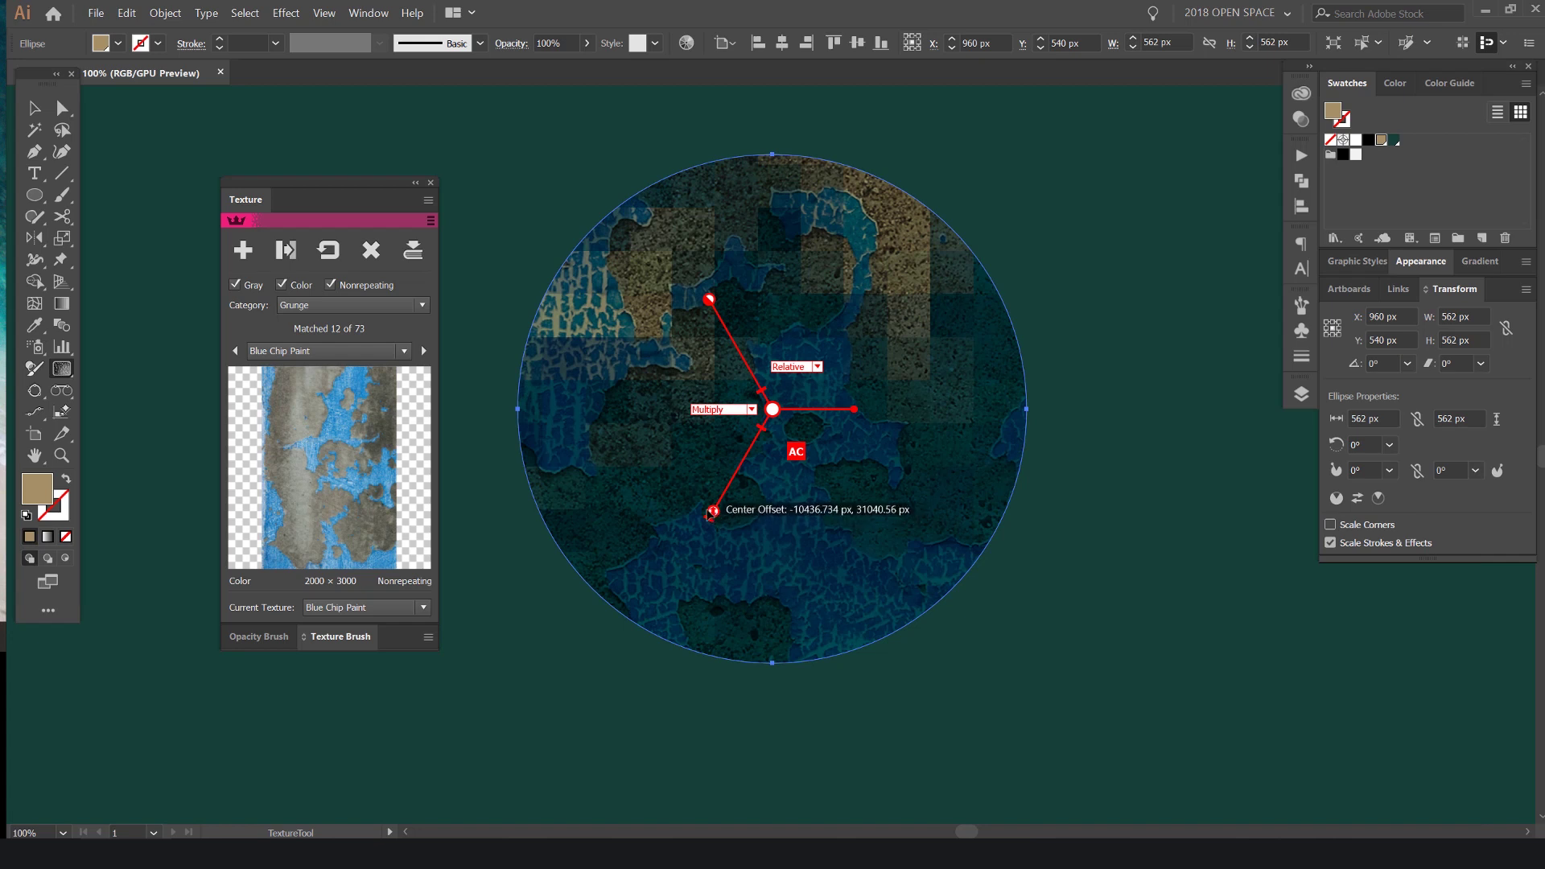
pyautogui.moveTo(713, 512); pyautogui.dragTo(747, 458)
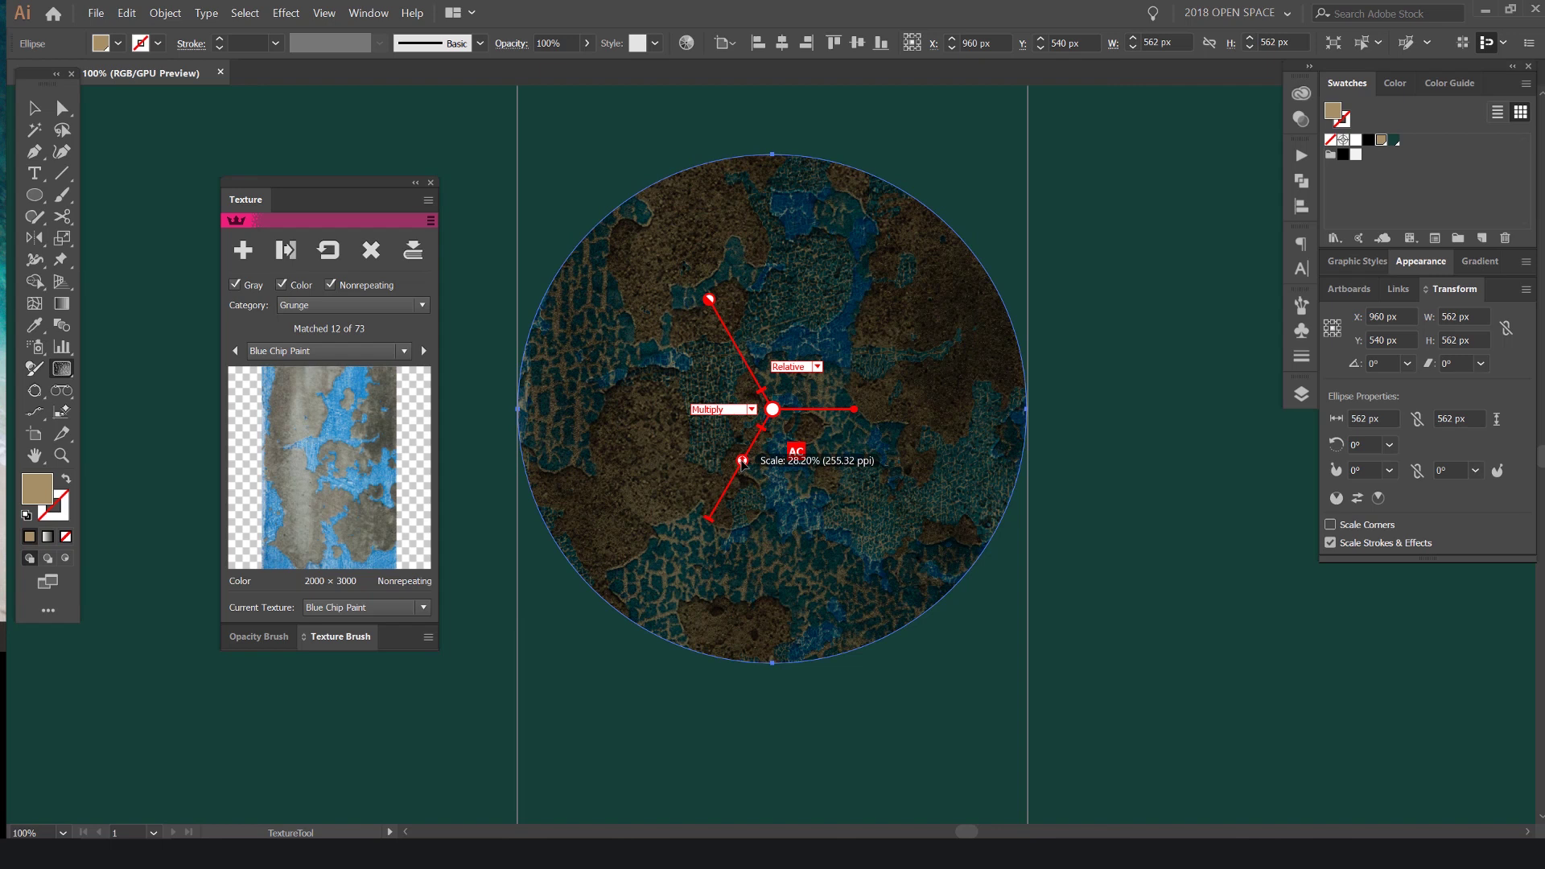
pyautogui.moveTo(742, 464)
pyautogui.mouseDown()
pyautogui.moveTo(745, 452)
pyautogui.moveTo(735, 483)
pyautogui.moveTo(742, 463)
pyautogui.mouseUp()
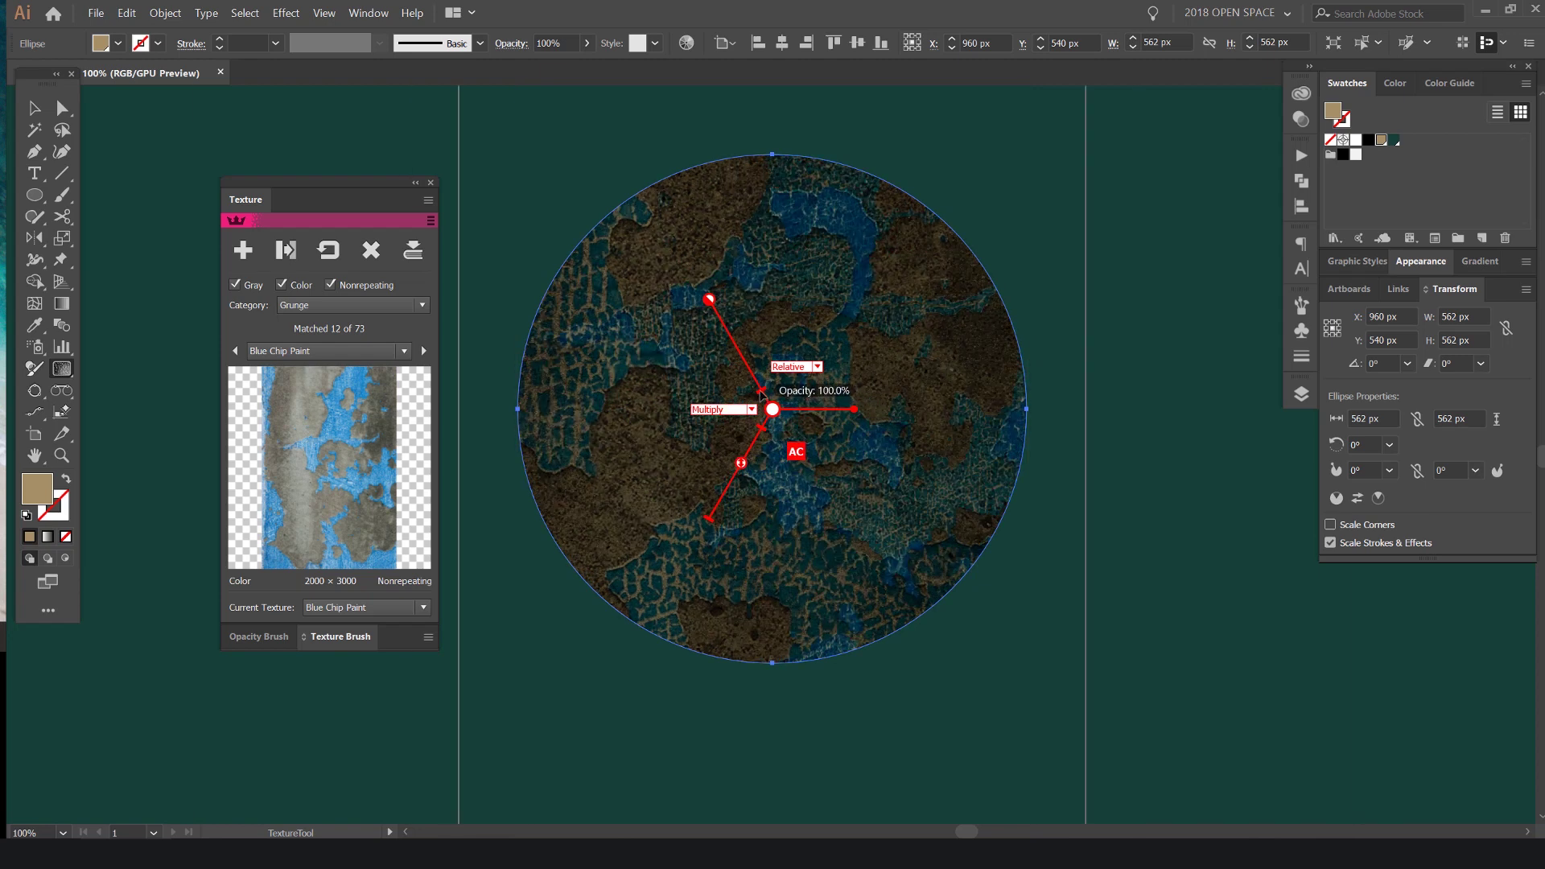
# Test the texture's opacity control, returning it to nearly full opacity, and set the texture's blend mode to Normal
pyautogui.moveTo(760, 395); pyautogui.dragTo(711, 302)
pyautogui.click(751, 410)
pyautogui.click(708, 422)
pyautogui.click(735, 414)
pyautogui.click(732, 422)
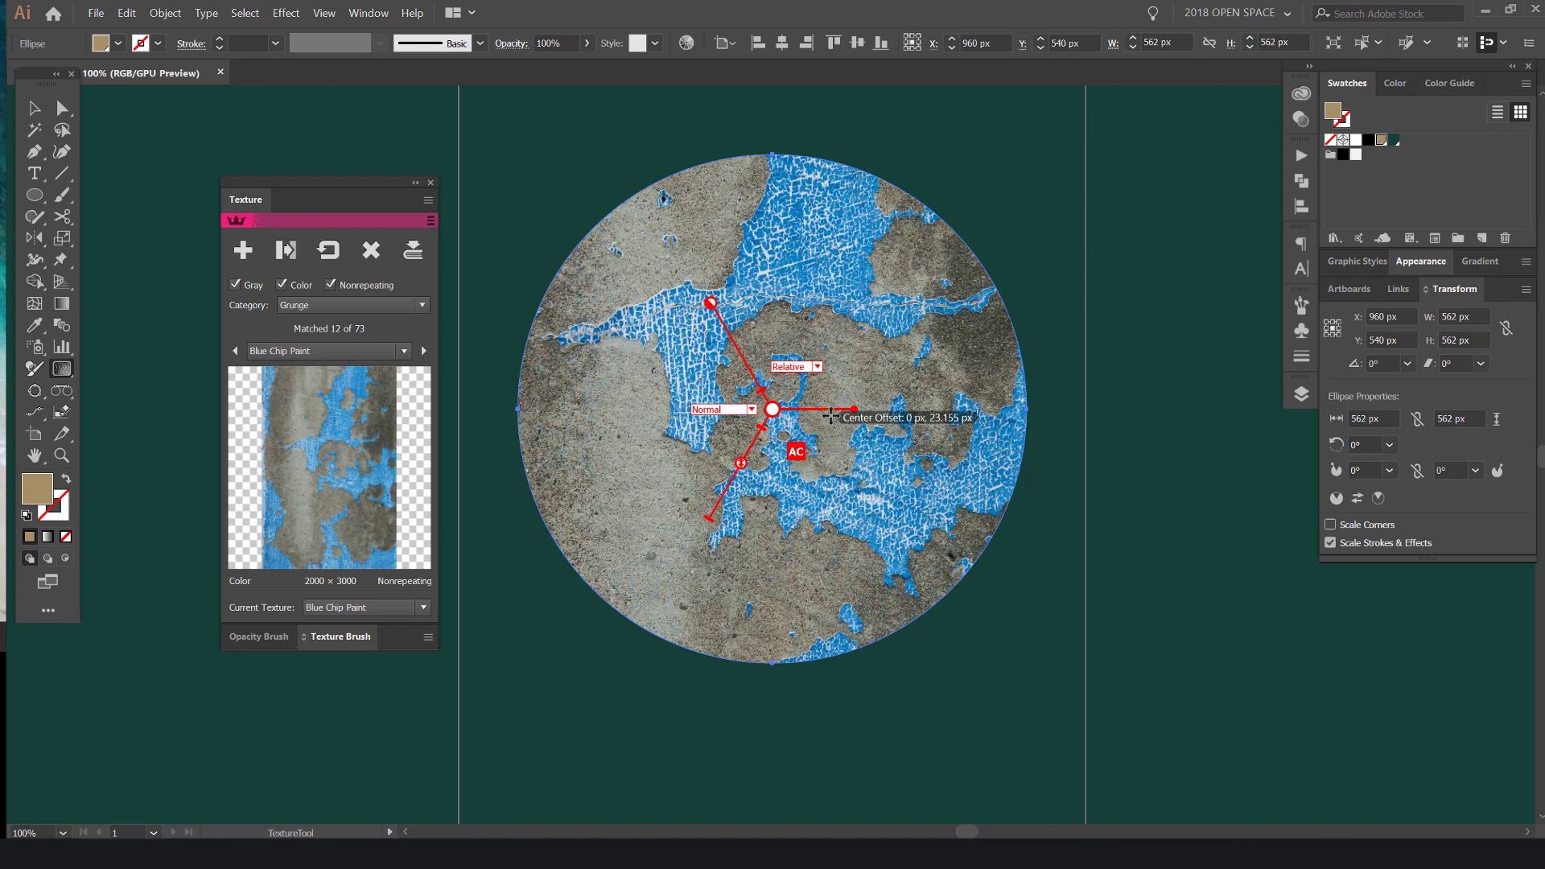
# Rotate the circle's texture about 100 degrees counterclockwise and check its Absolute and Relative positioning options
pyautogui.moveTo(855, 409); pyautogui.dragTo(759, 297)
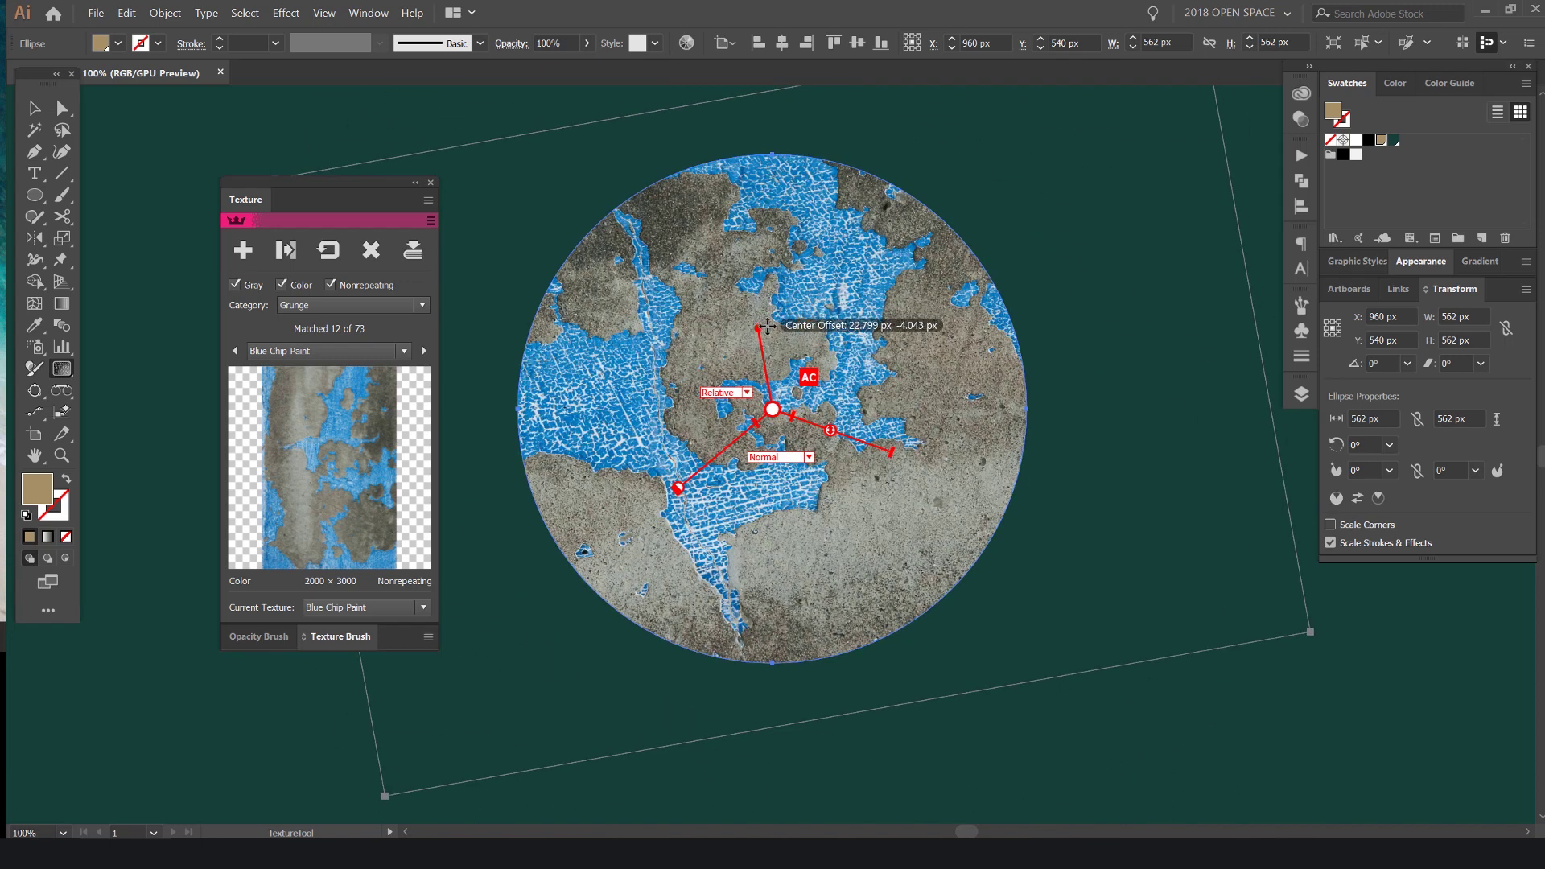
pyautogui.scroll(-1, 853, 403)
pyautogui.scroll(2, 818, 378)
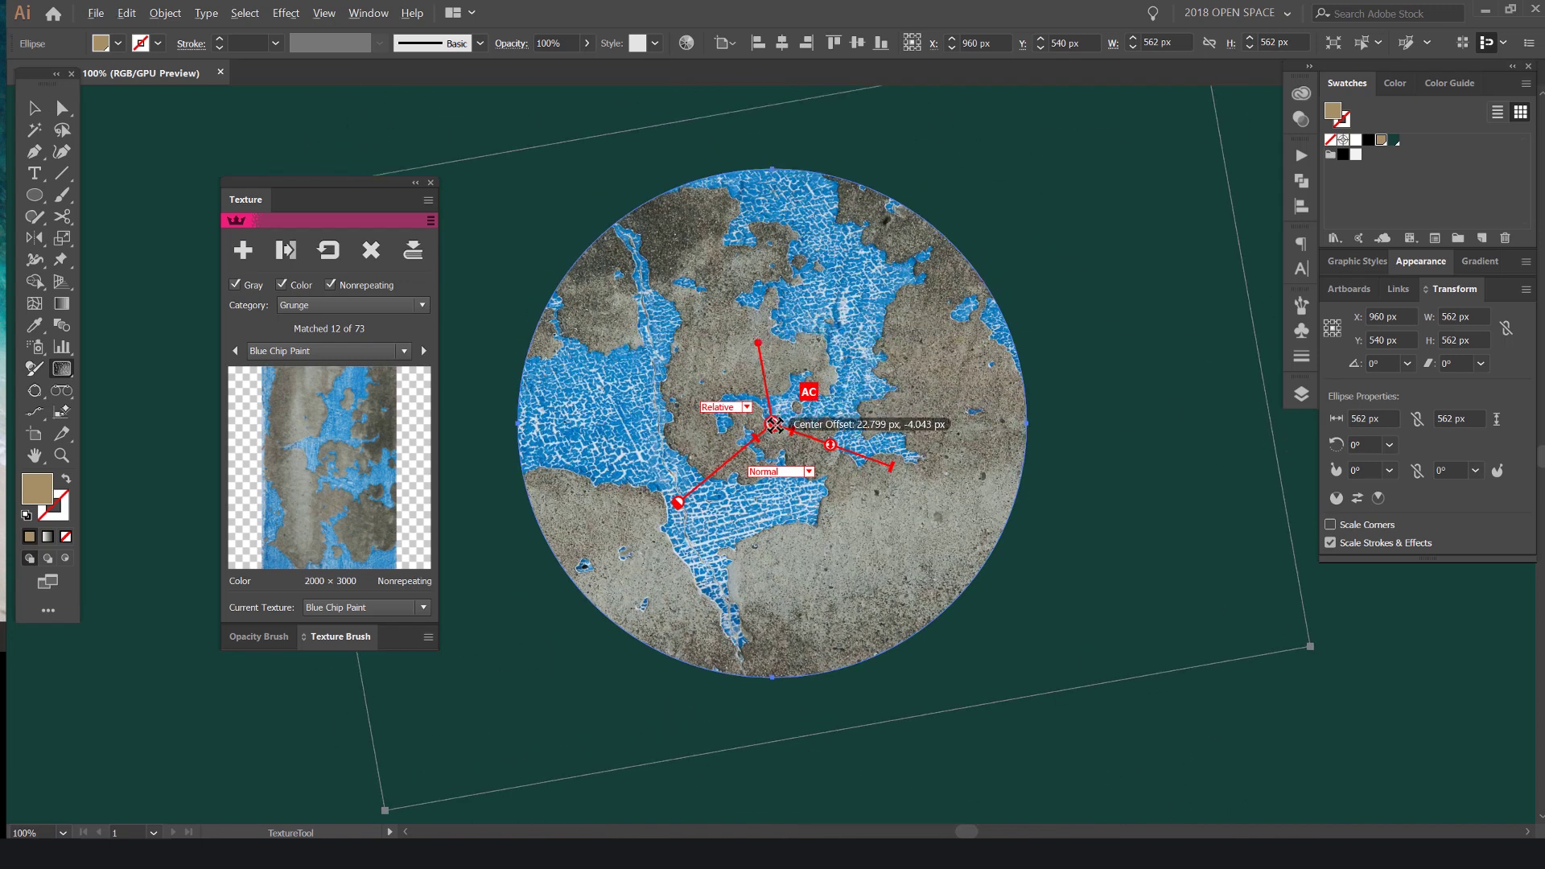
pyautogui.scroll(-2, 775, 425)
pyautogui.scroll(3, 792, 401)
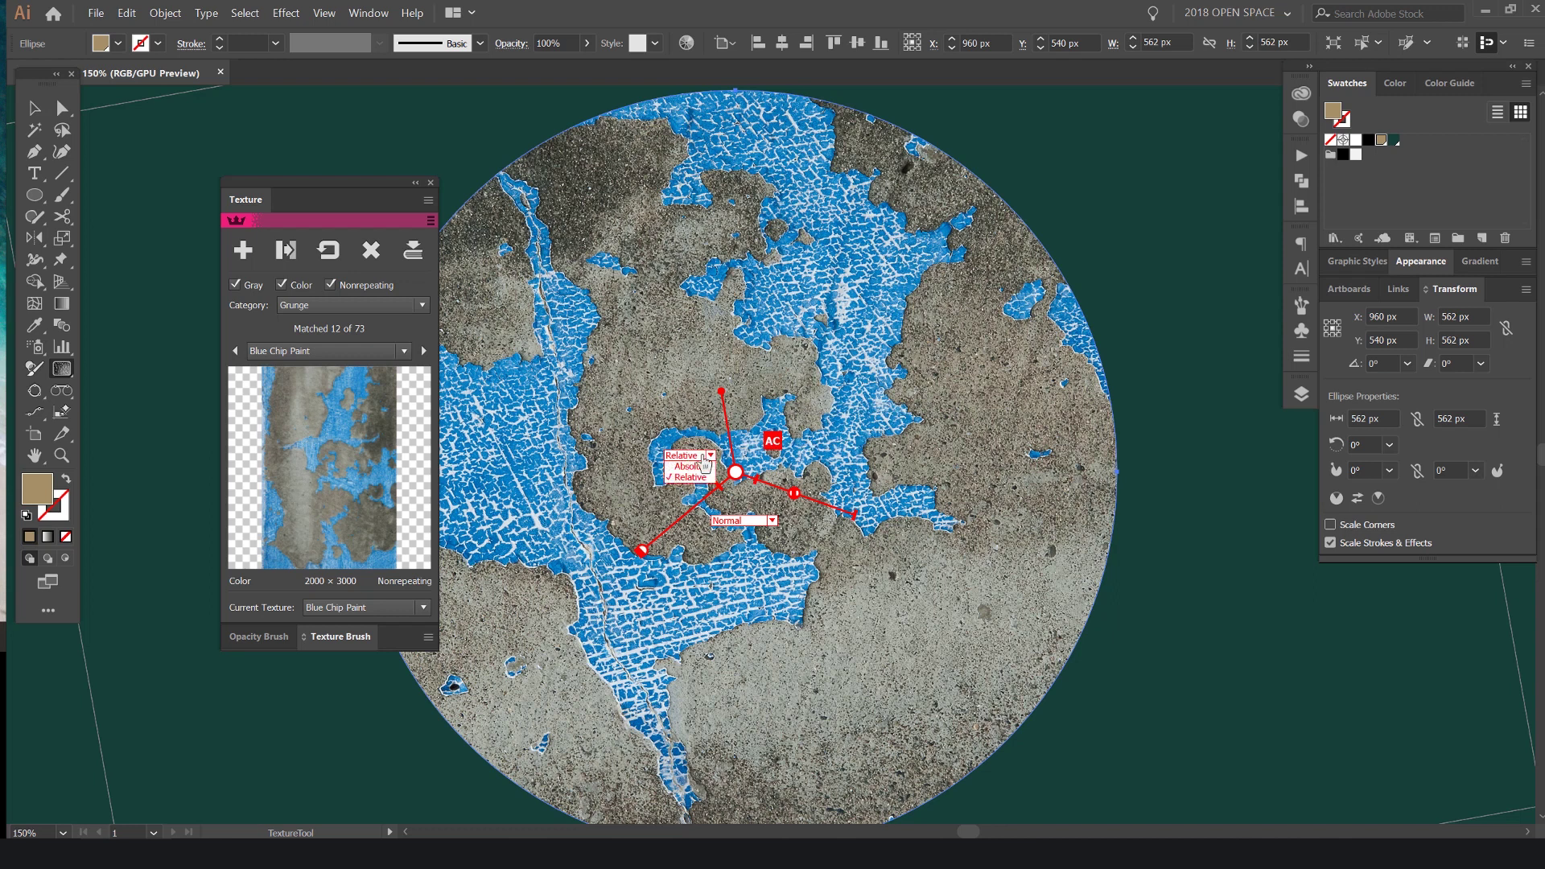
pyautogui.scroll(-2, 676, 456)
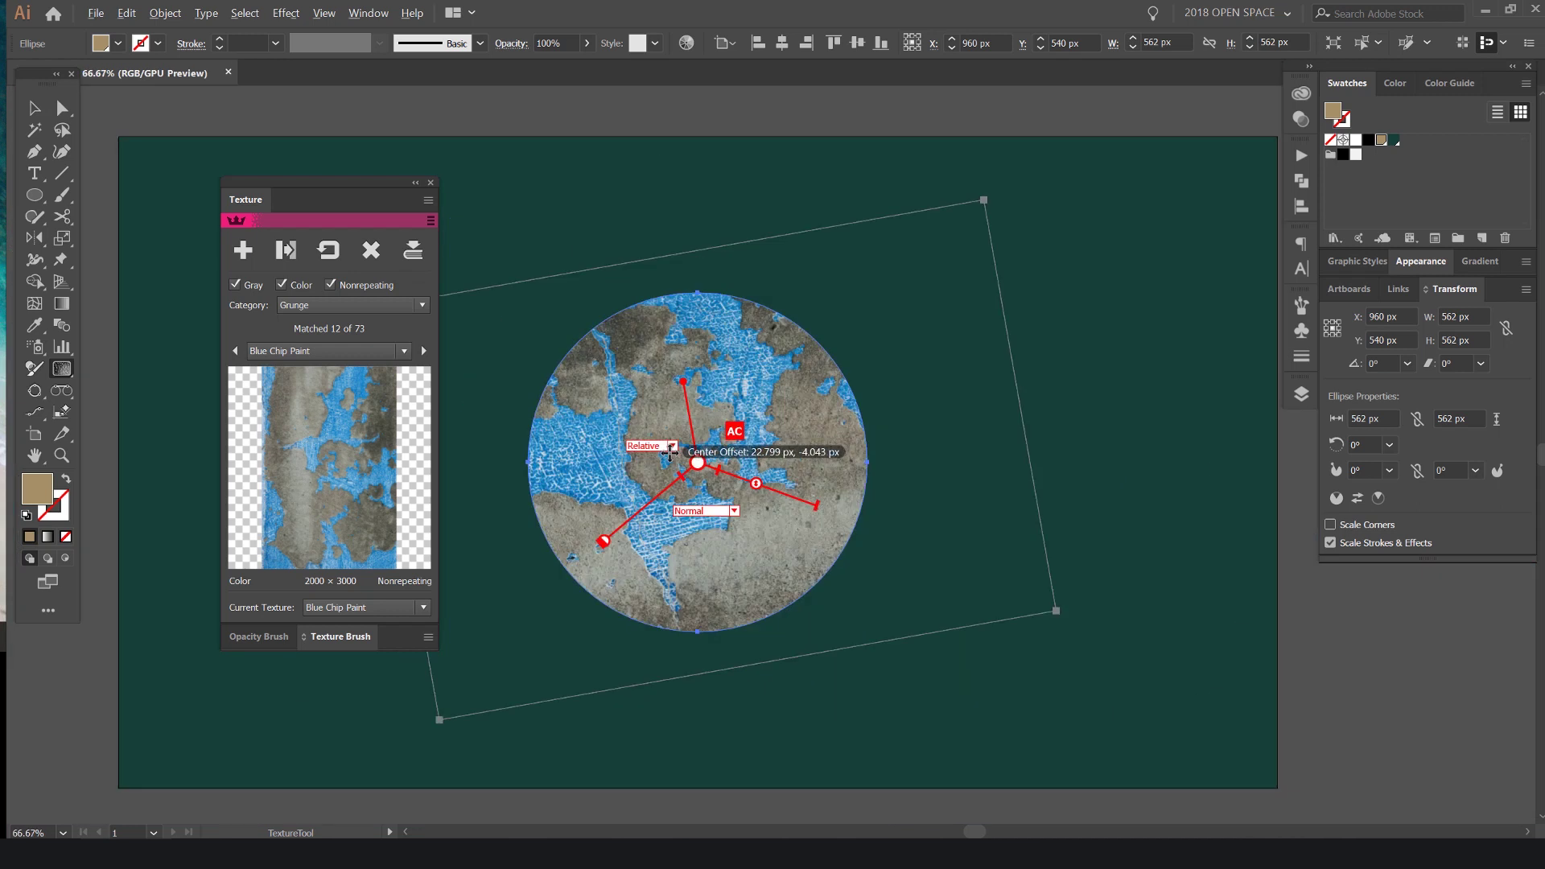
# Resize the texture from its bounding-box corner and shift its center offset to about 121 px, -20 px
pyautogui.moveTo(985, 201); pyautogui.dragTo(1013, 135)
pyautogui.moveTo(862, 237); pyautogui.dragTo(942, 300)
pyautogui.scroll(1, 608, 296)
pyautogui.moveTo(822, 337); pyautogui.dragTo(757, 297)
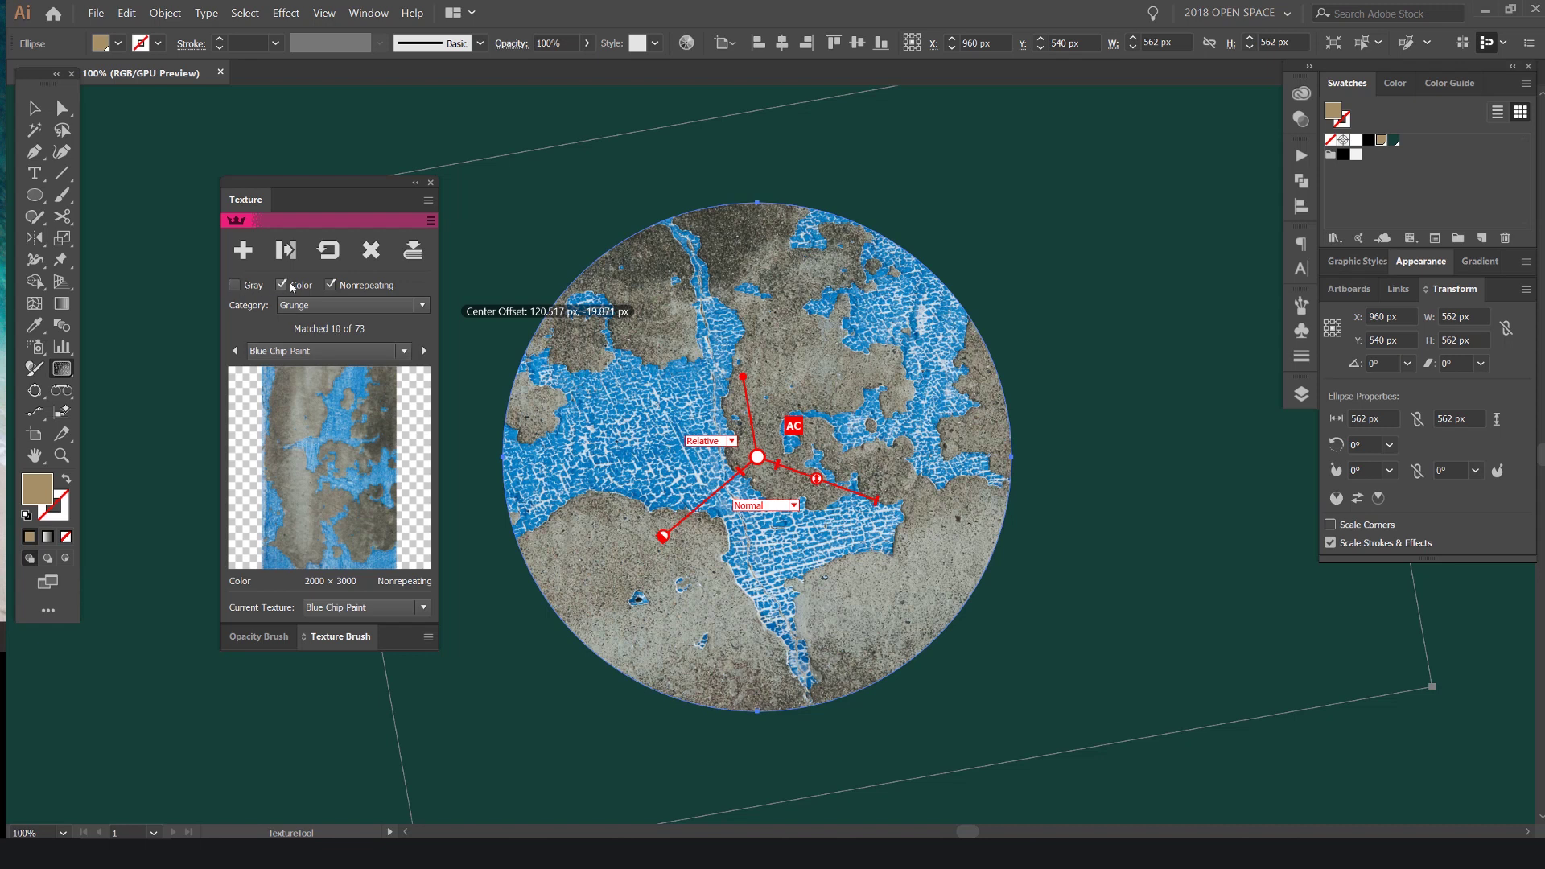
# Preview the Rust on Mars texture, and compare the grayscale Grunge Stratchboard and Grunge Concrete textures
pyautogui.click(291, 354)
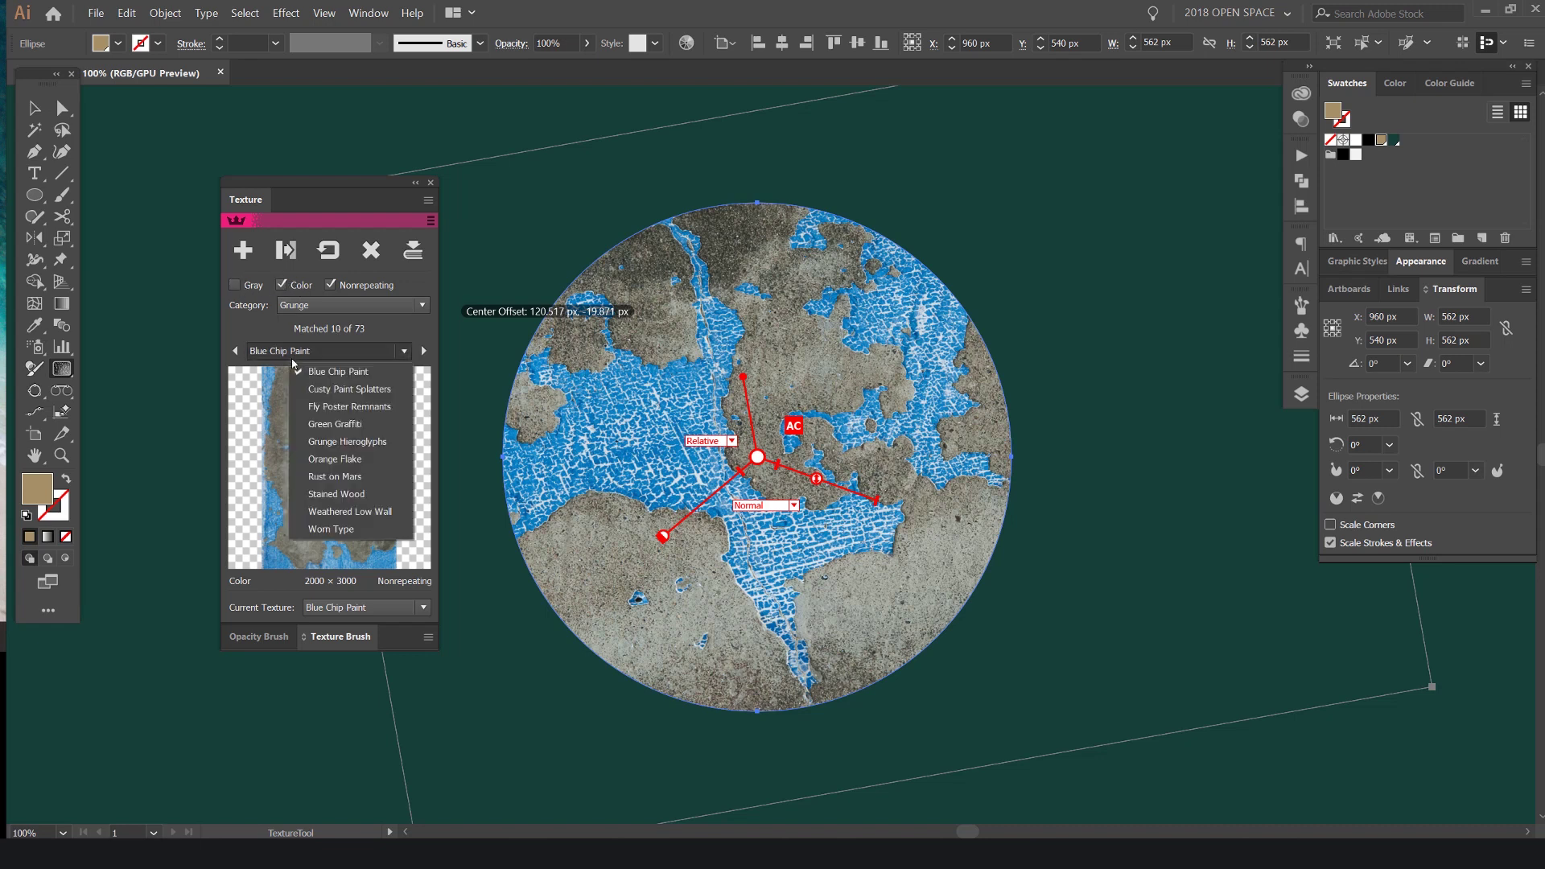
pyautogui.click(337, 476)
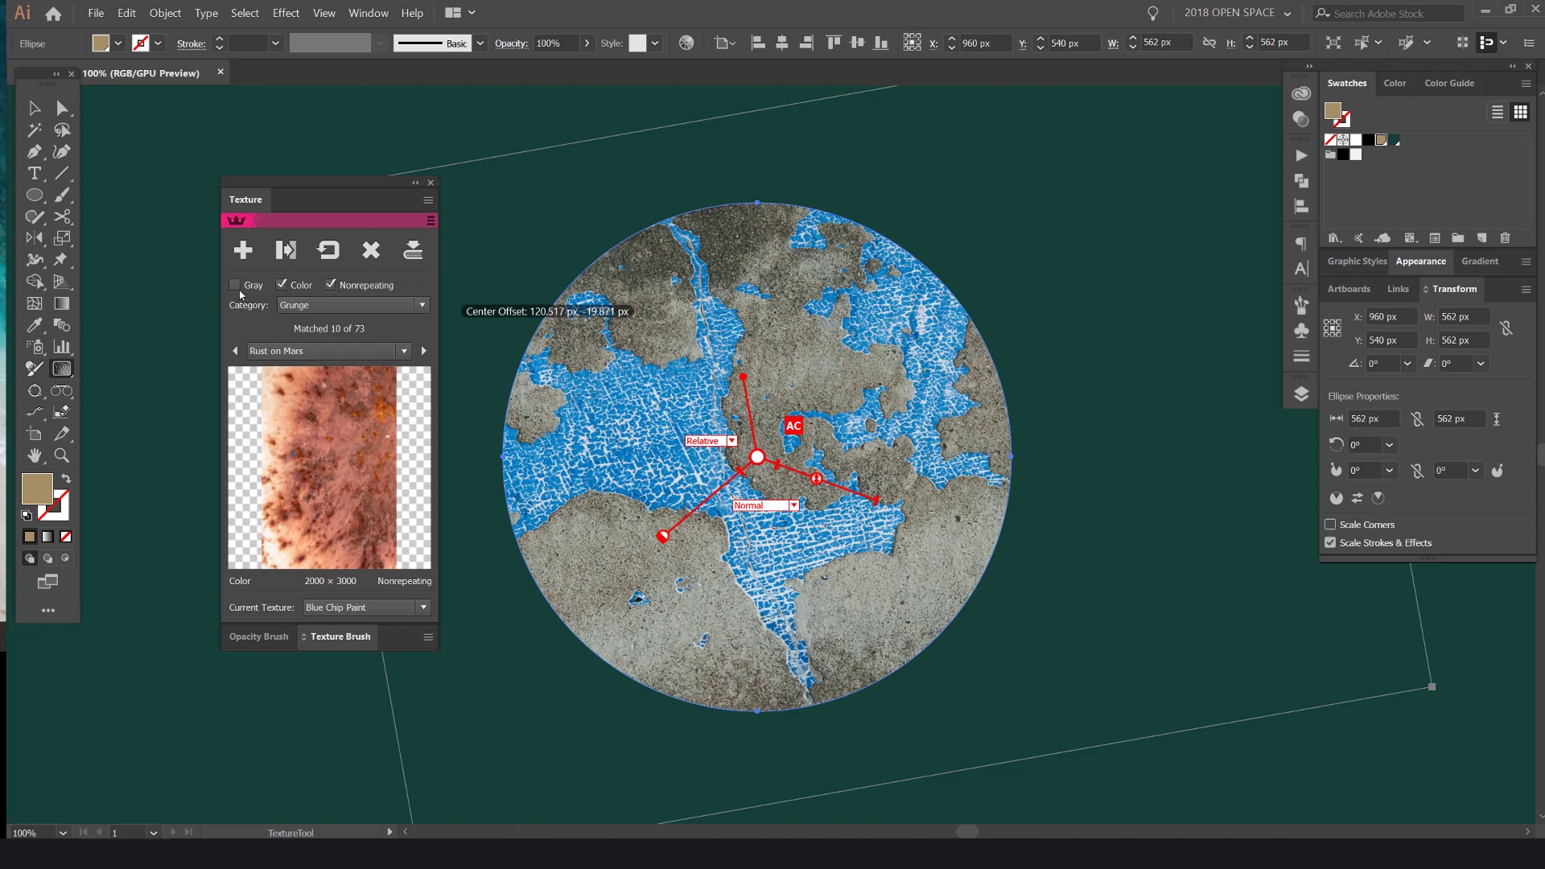
pyautogui.click(283, 285)
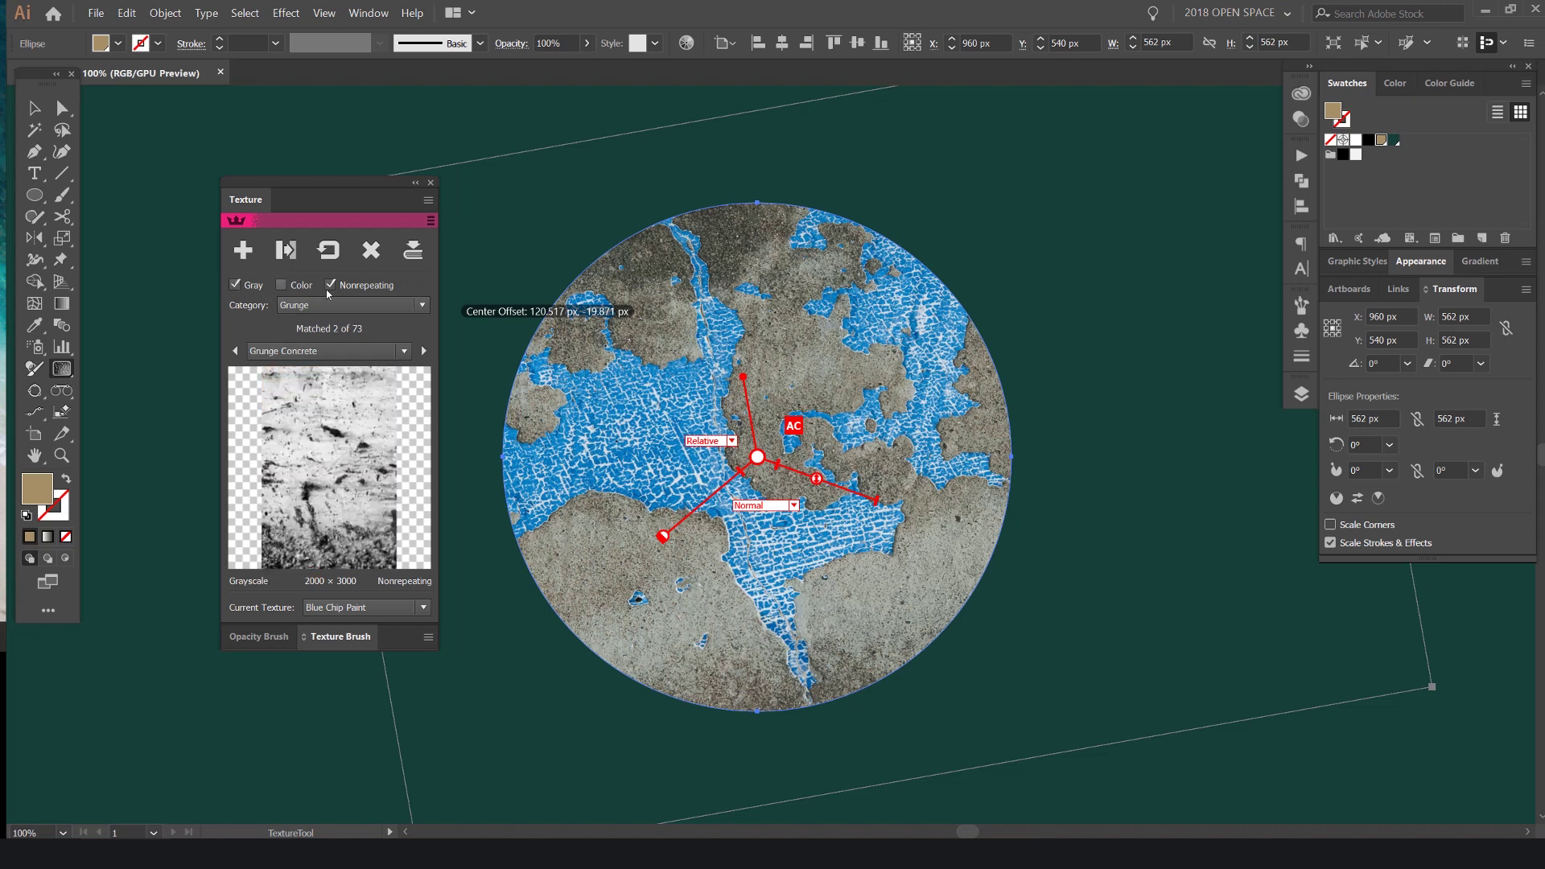
pyautogui.click(351, 351)
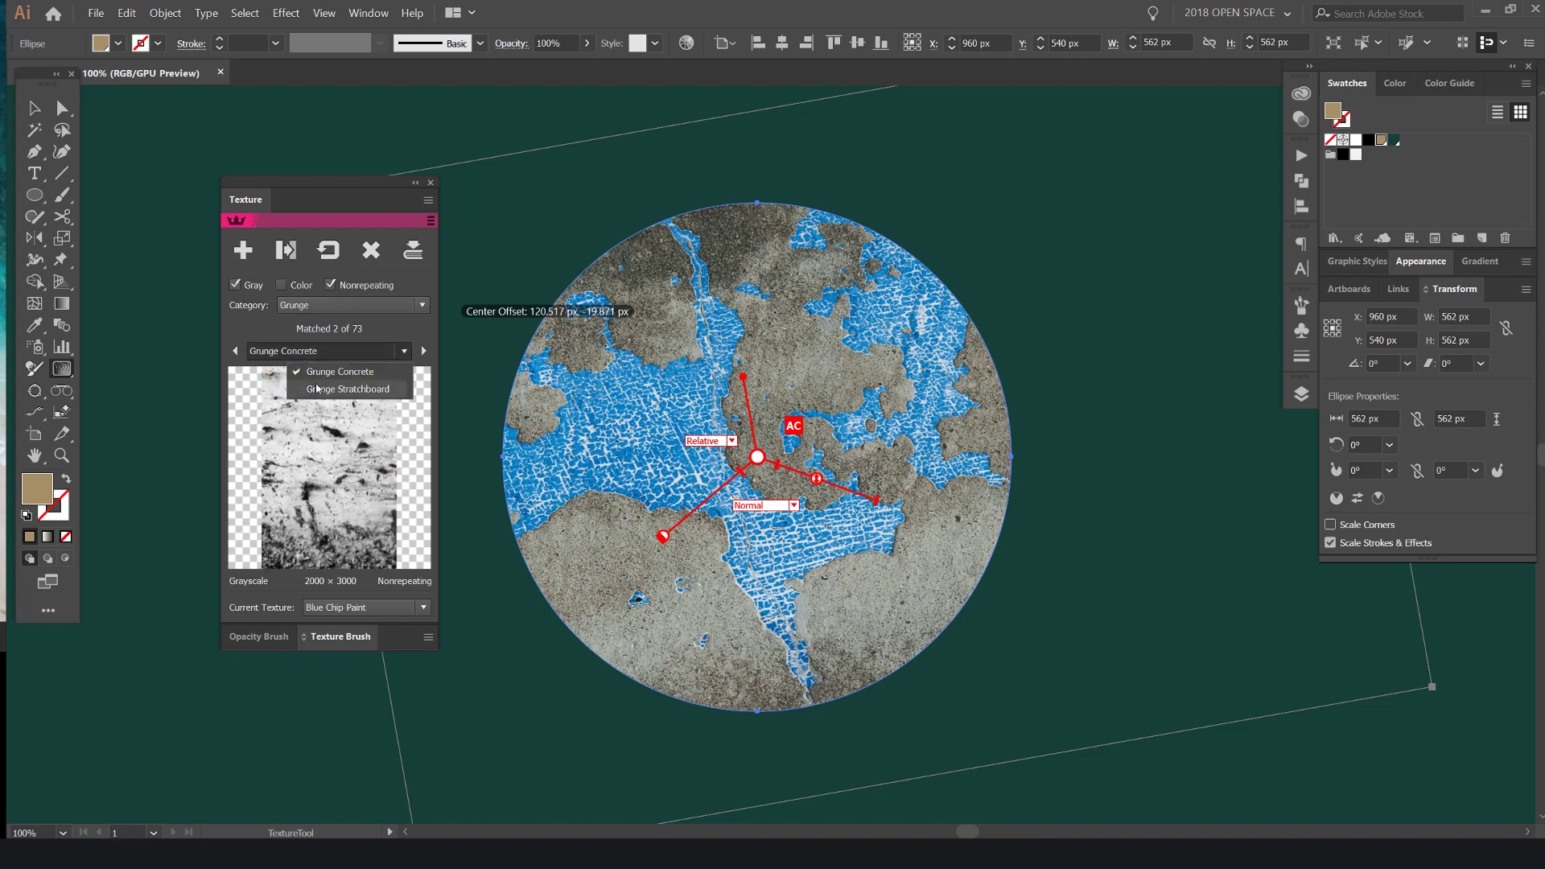
pyautogui.click(348, 388)
pyautogui.click(354, 351)
pyautogui.click(340, 370)
# Test the Nonrepeating filter on the Grunge category, and include both grayscale and color textures
pyautogui.click(331, 285)
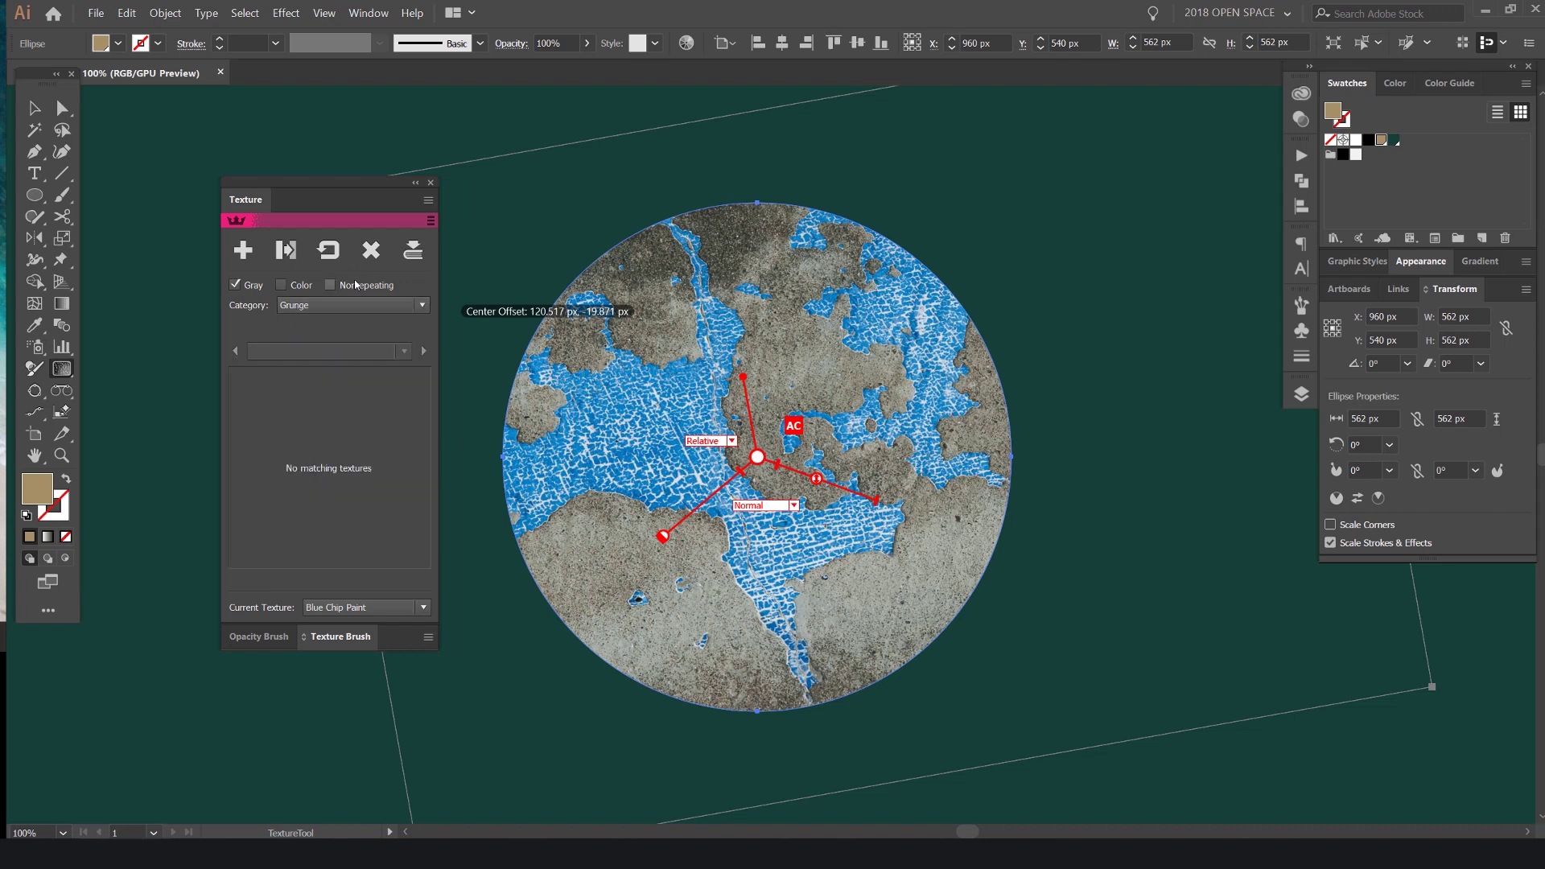
pyautogui.click(331, 285)
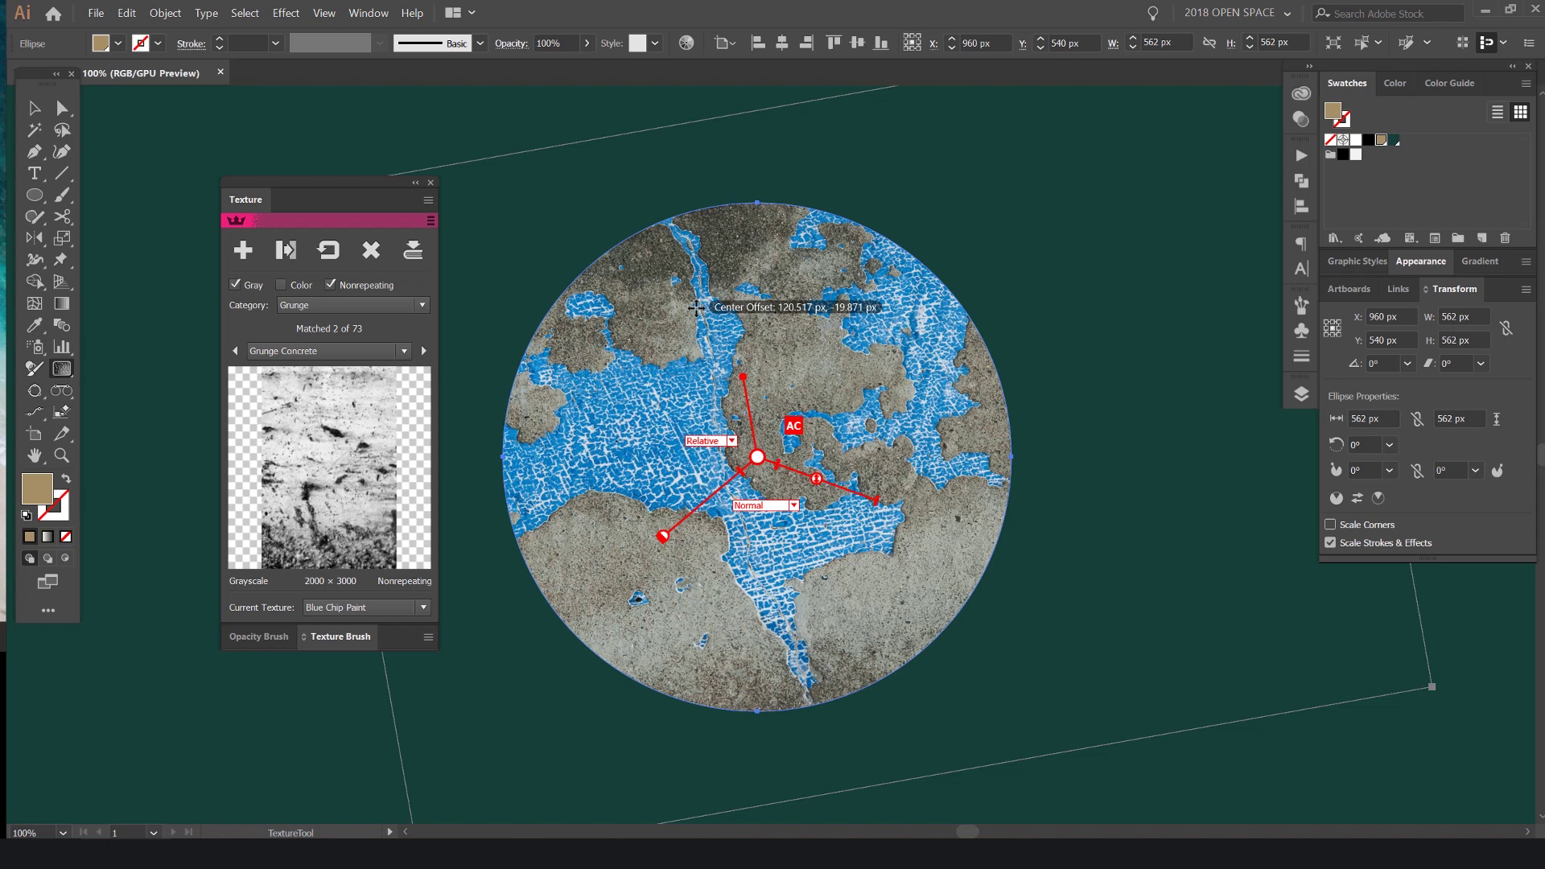
pyautogui.click(331, 285)
pyautogui.click(330, 285)
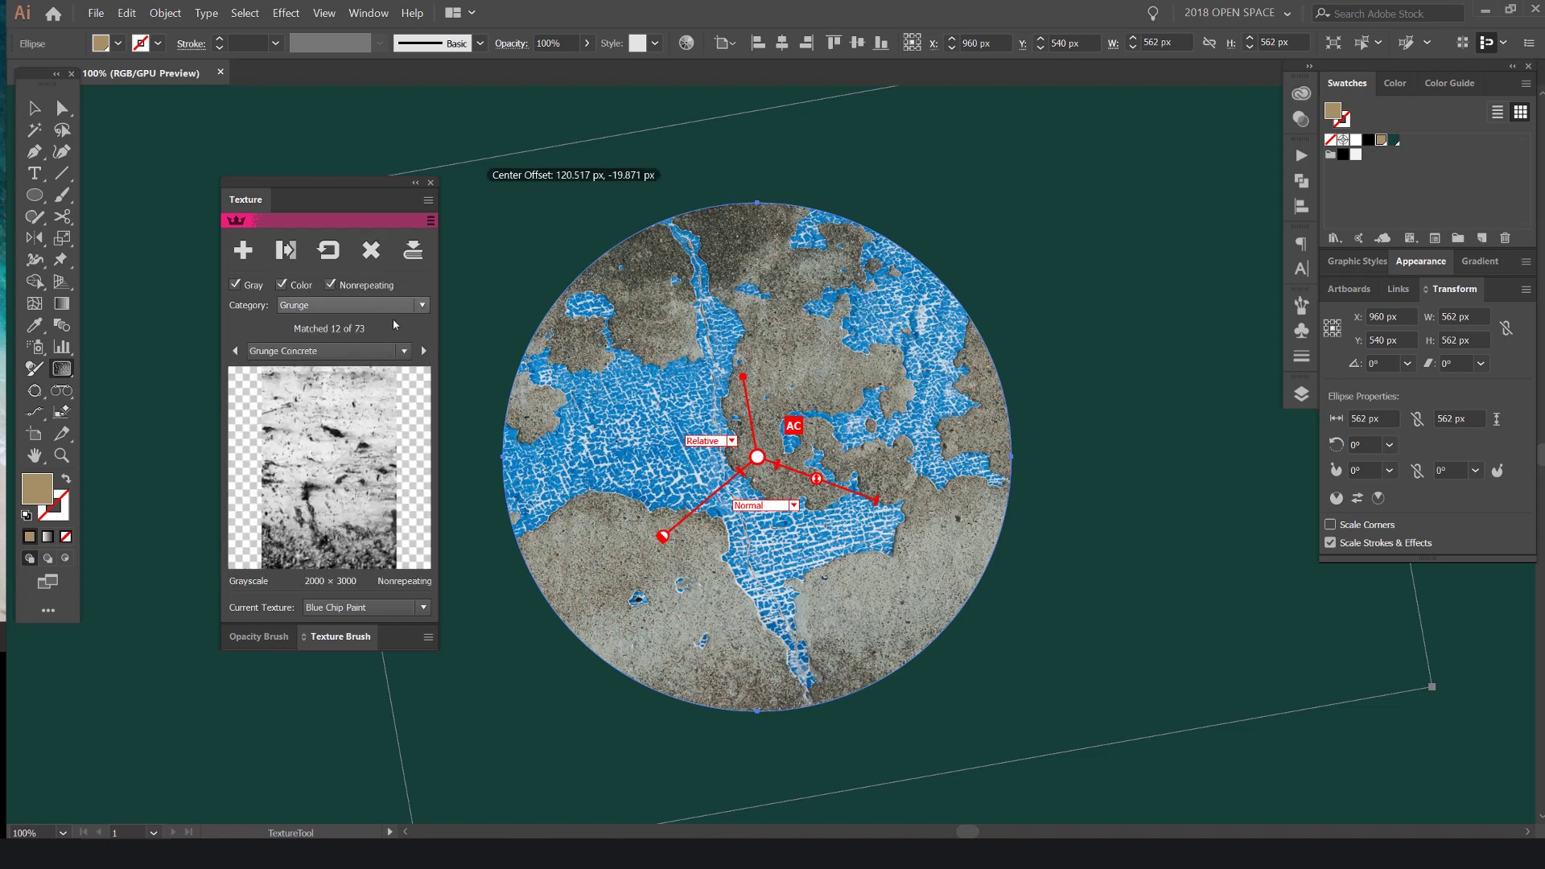
pyautogui.scroll(-1, 817, 364)
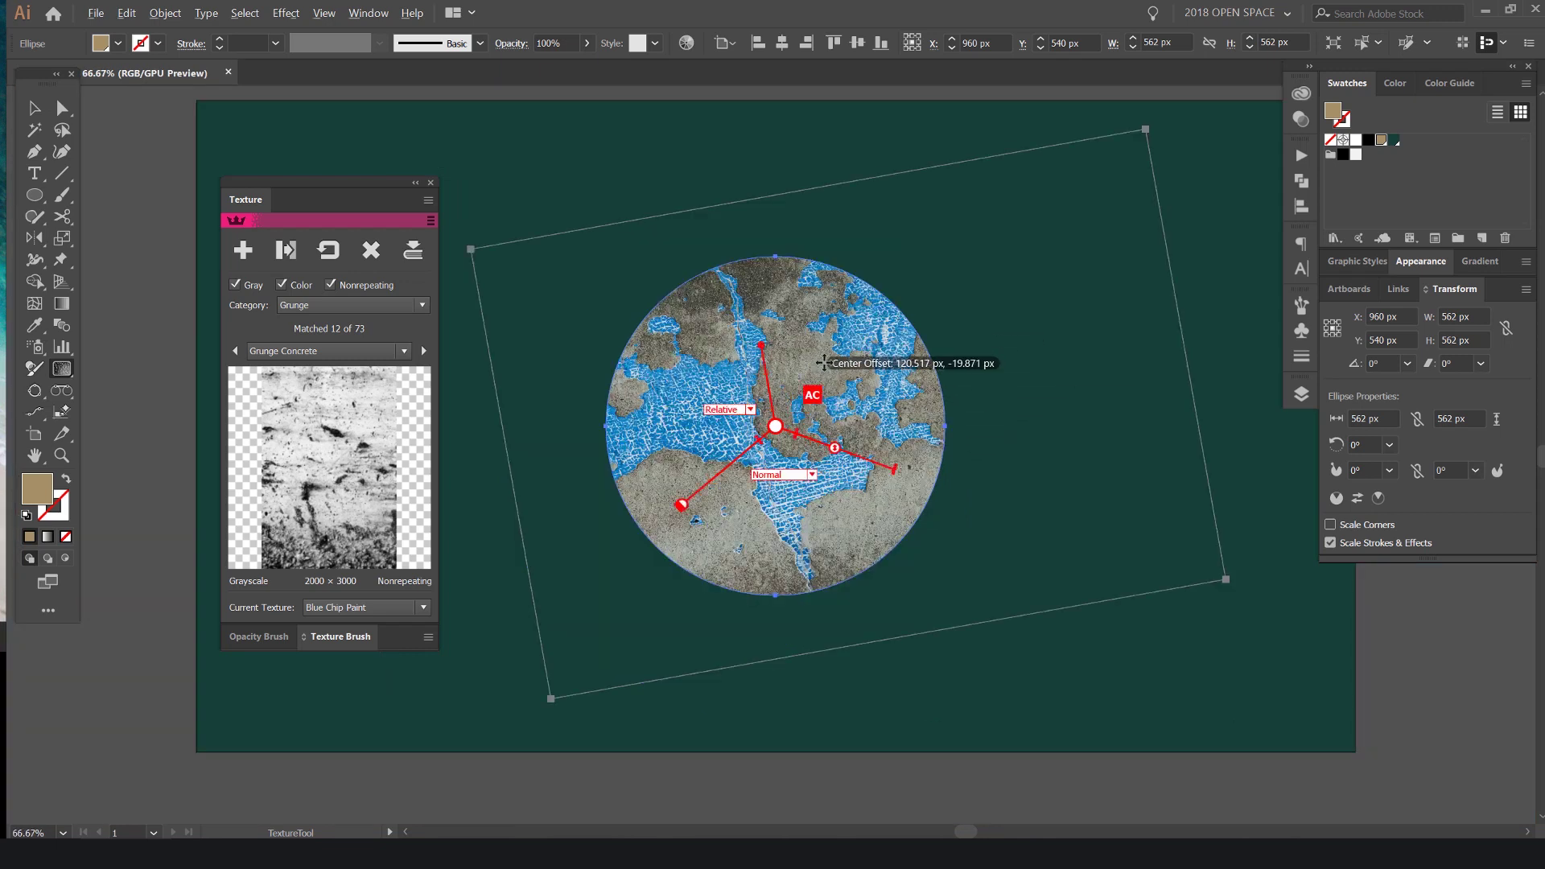
pyautogui.scroll(1, 829, 383)
# Limit the library to color textures and add Weathered Low Wall on top of the circle's existing texture
pyautogui.click(235, 284)
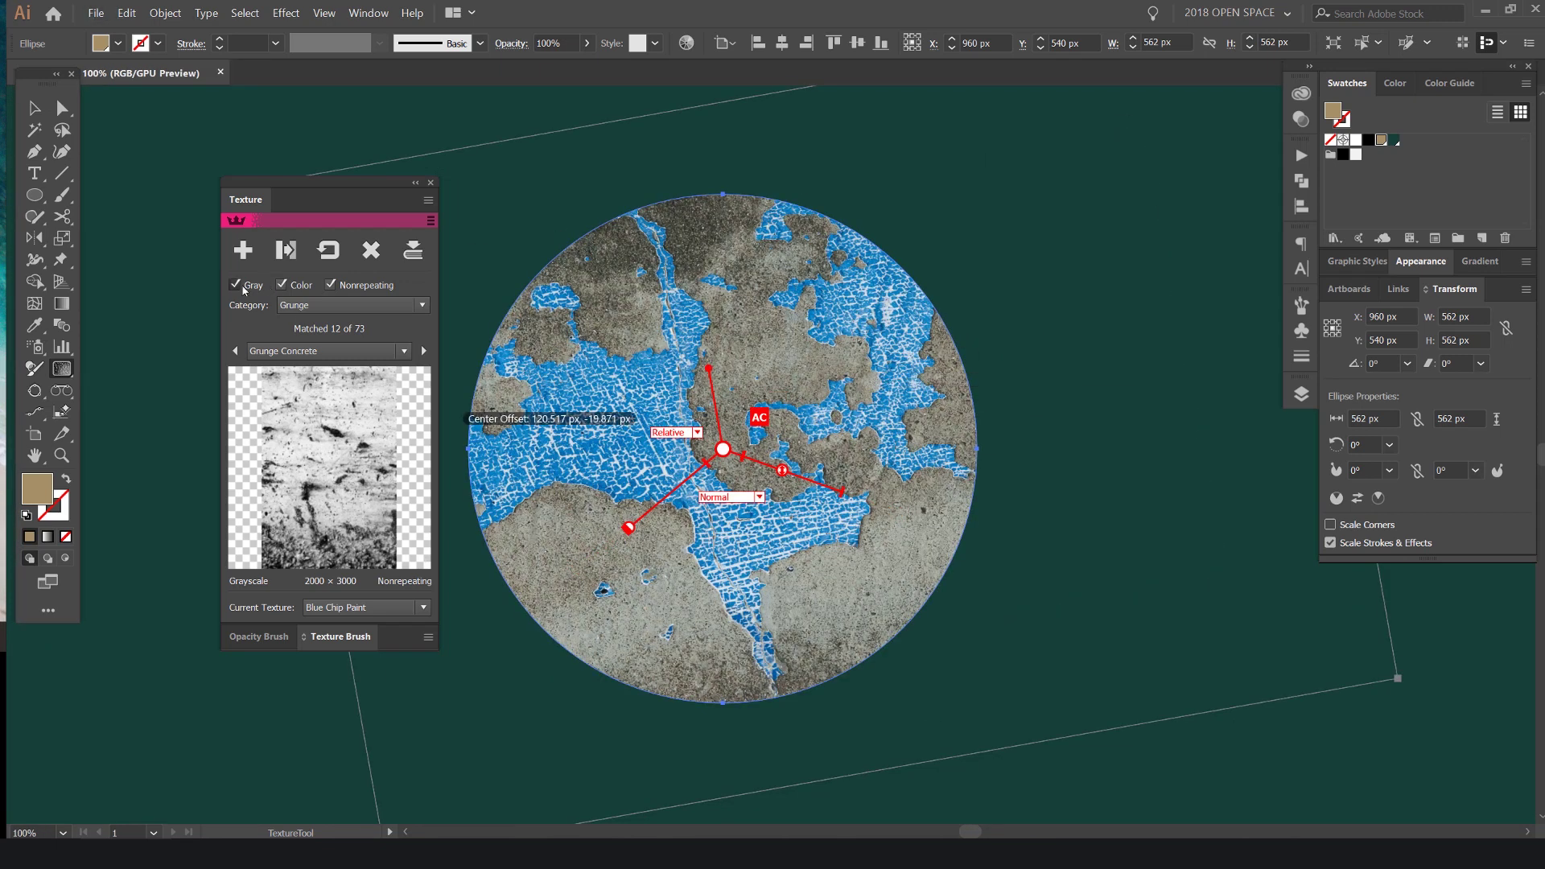
pyautogui.click(311, 352)
pyautogui.click(403, 523)
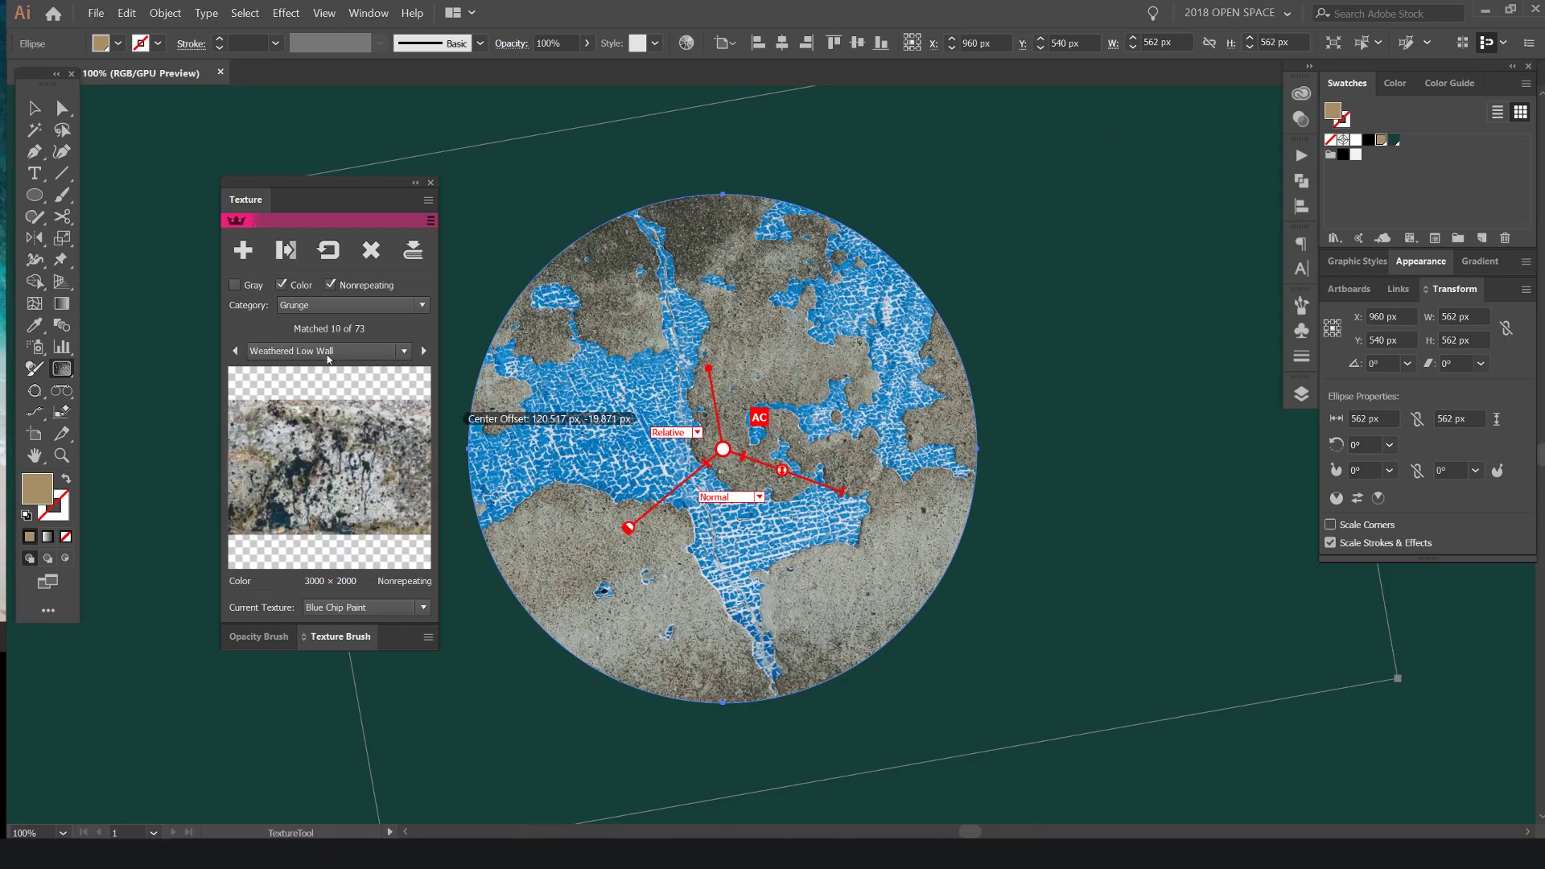
pyautogui.click(255, 262)
pyautogui.scroll(-1, 708, 370)
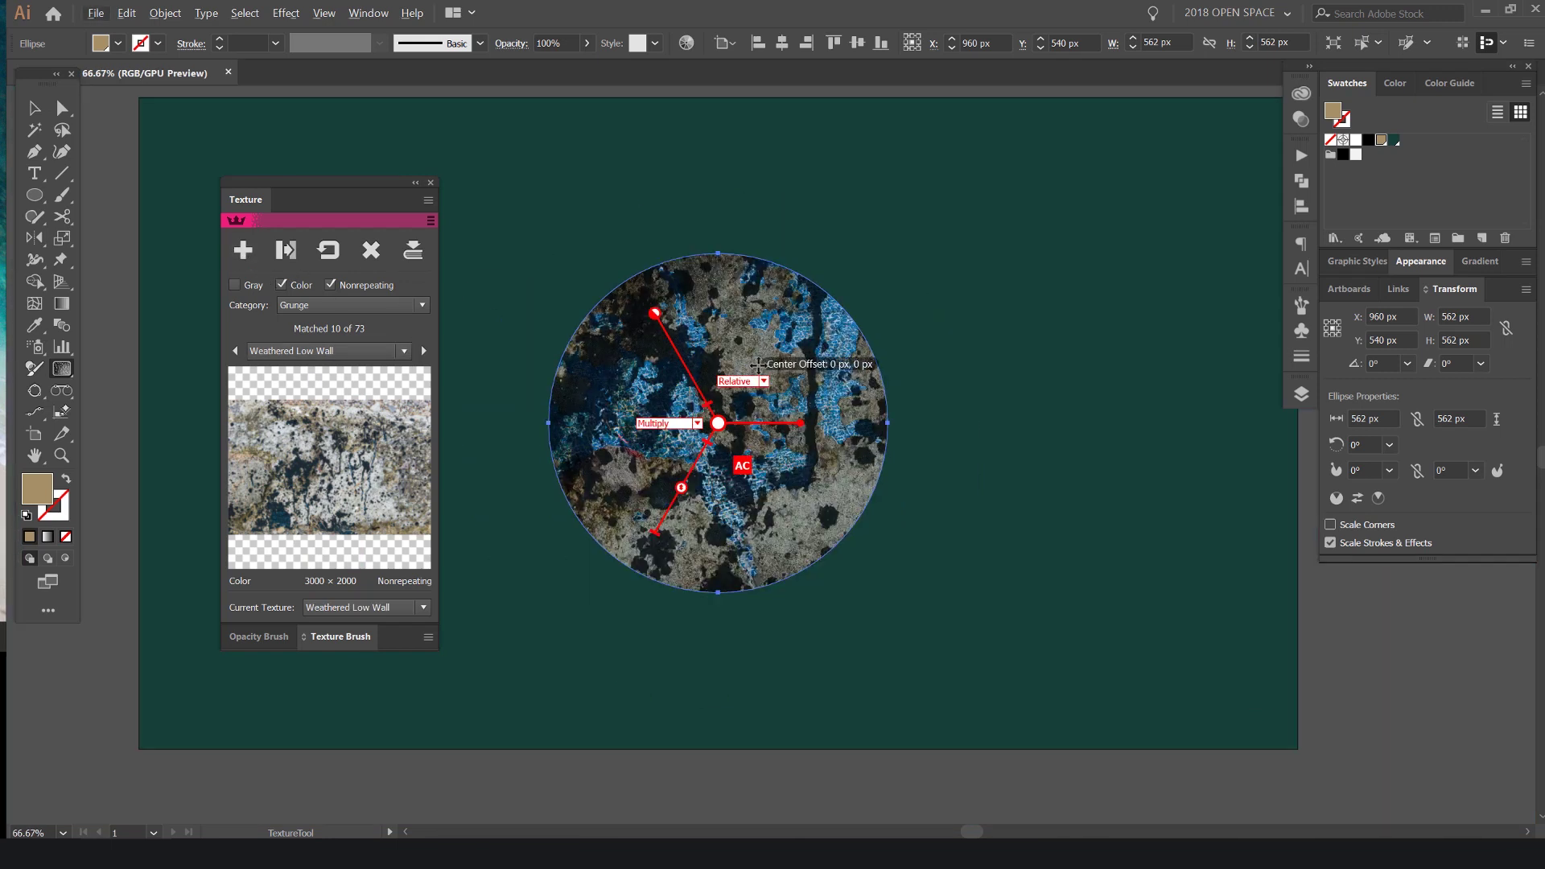
# Scale down the Weathered Low Wall texture to a little over twice the circle's width
pyautogui.moveTo(679, 487); pyautogui.dragTo(685, 479)
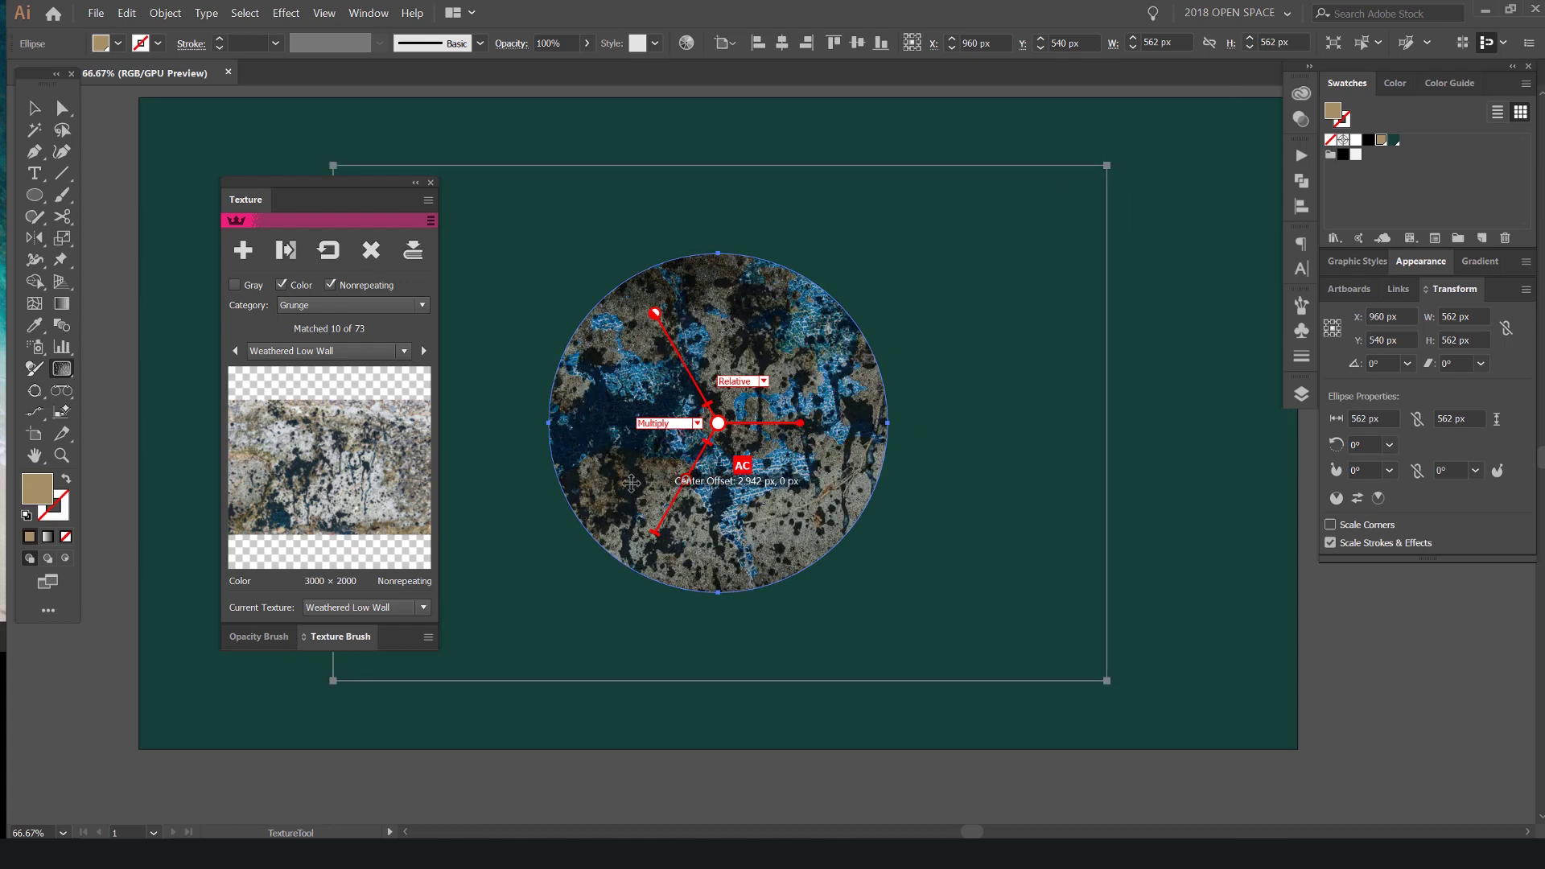
pyautogui.hotkey('ctrl', '1')
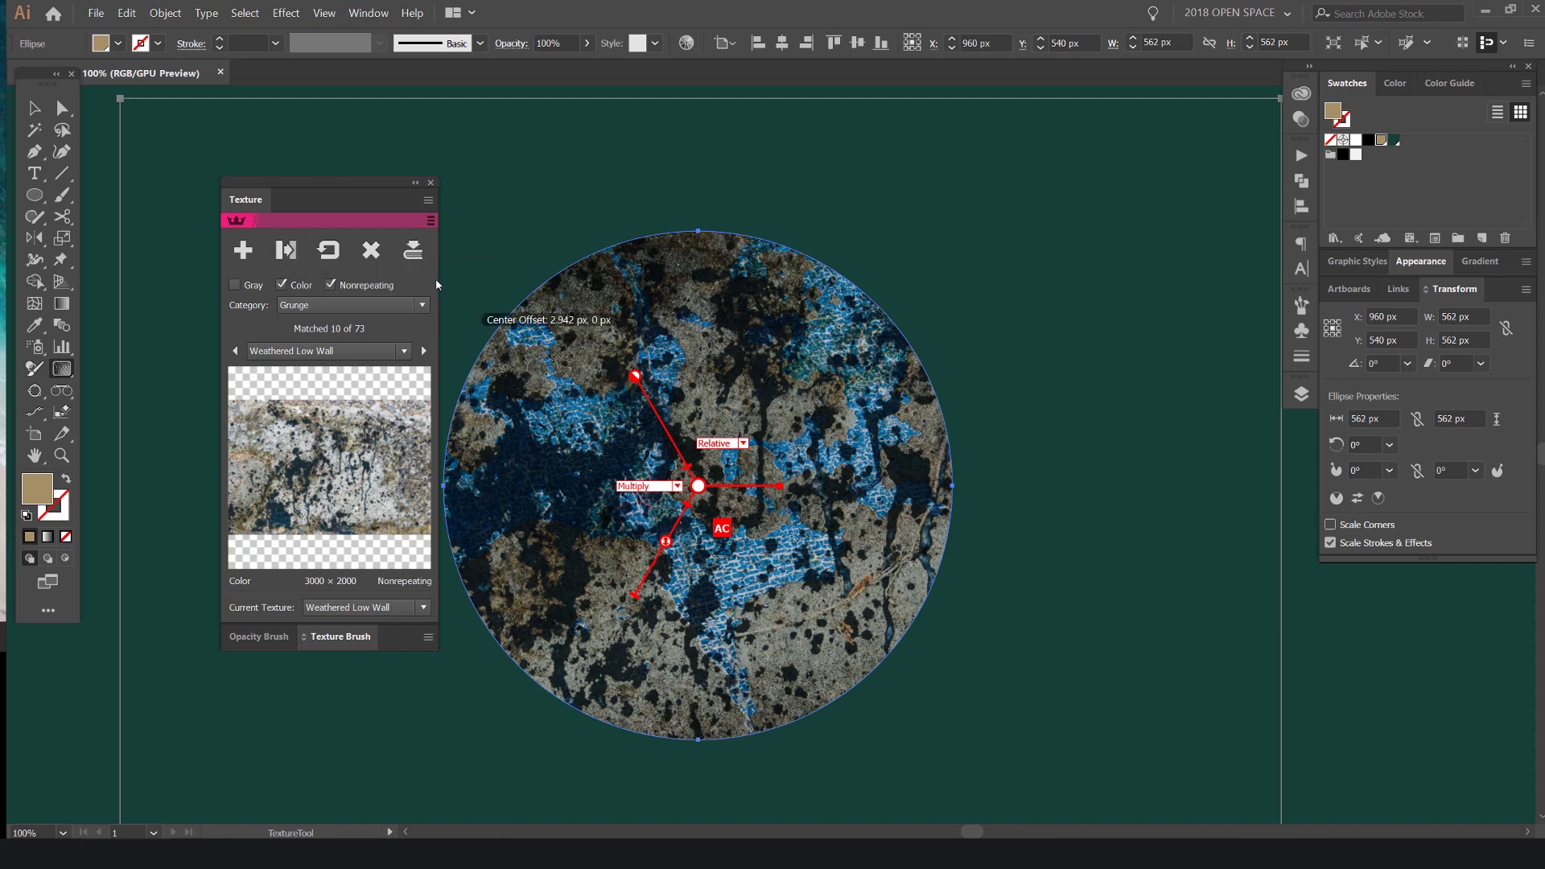
pyautogui.moveTo(678, 437); pyautogui.dragTo(717, 418)
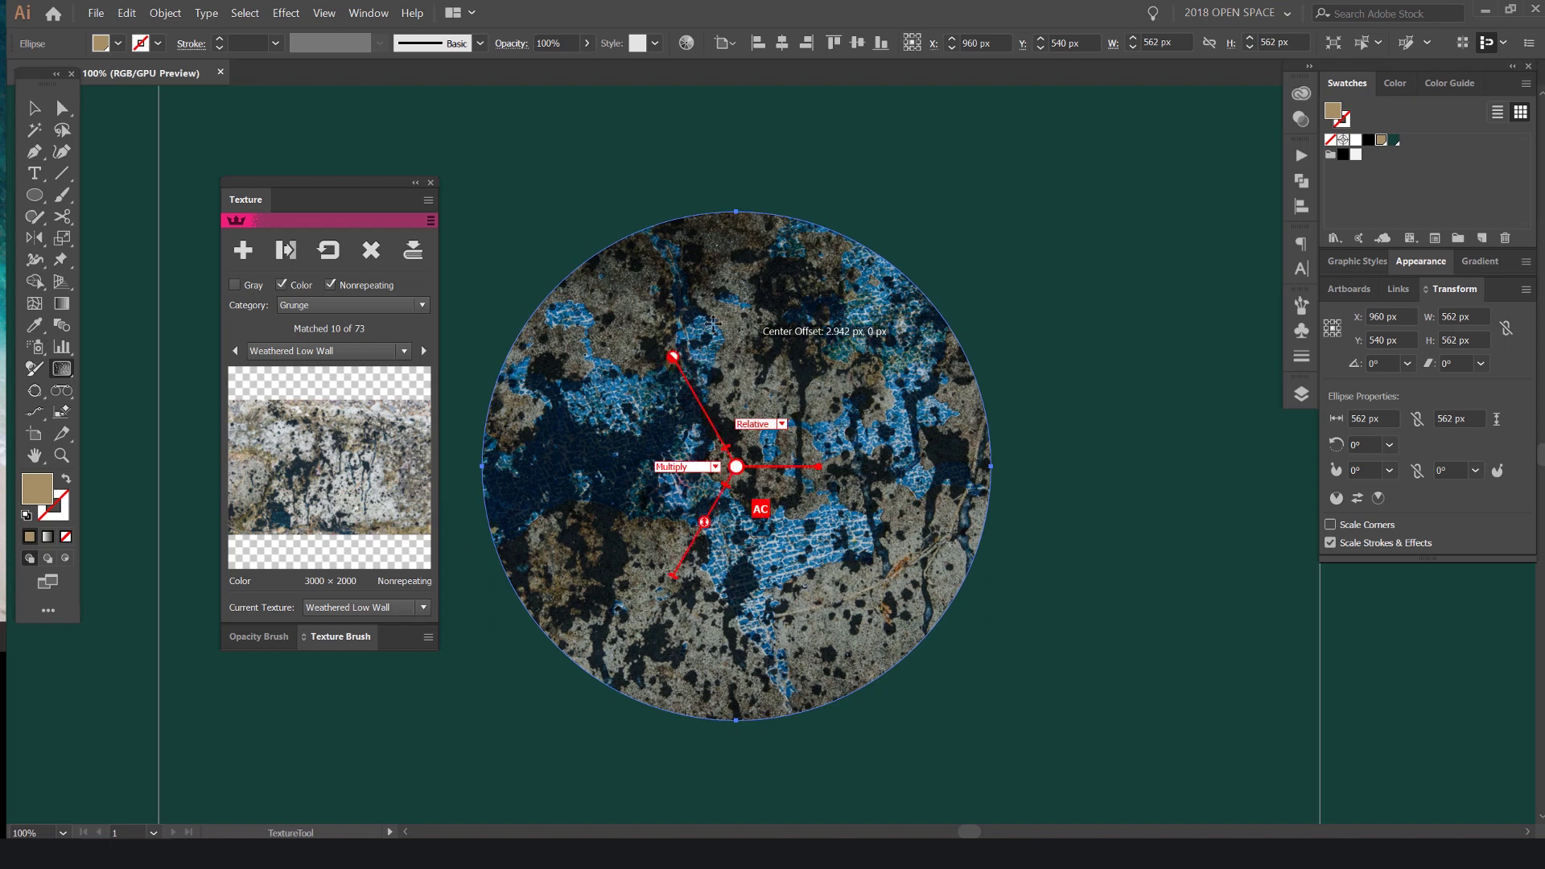
pyautogui.scroll(-1, 688, 302)
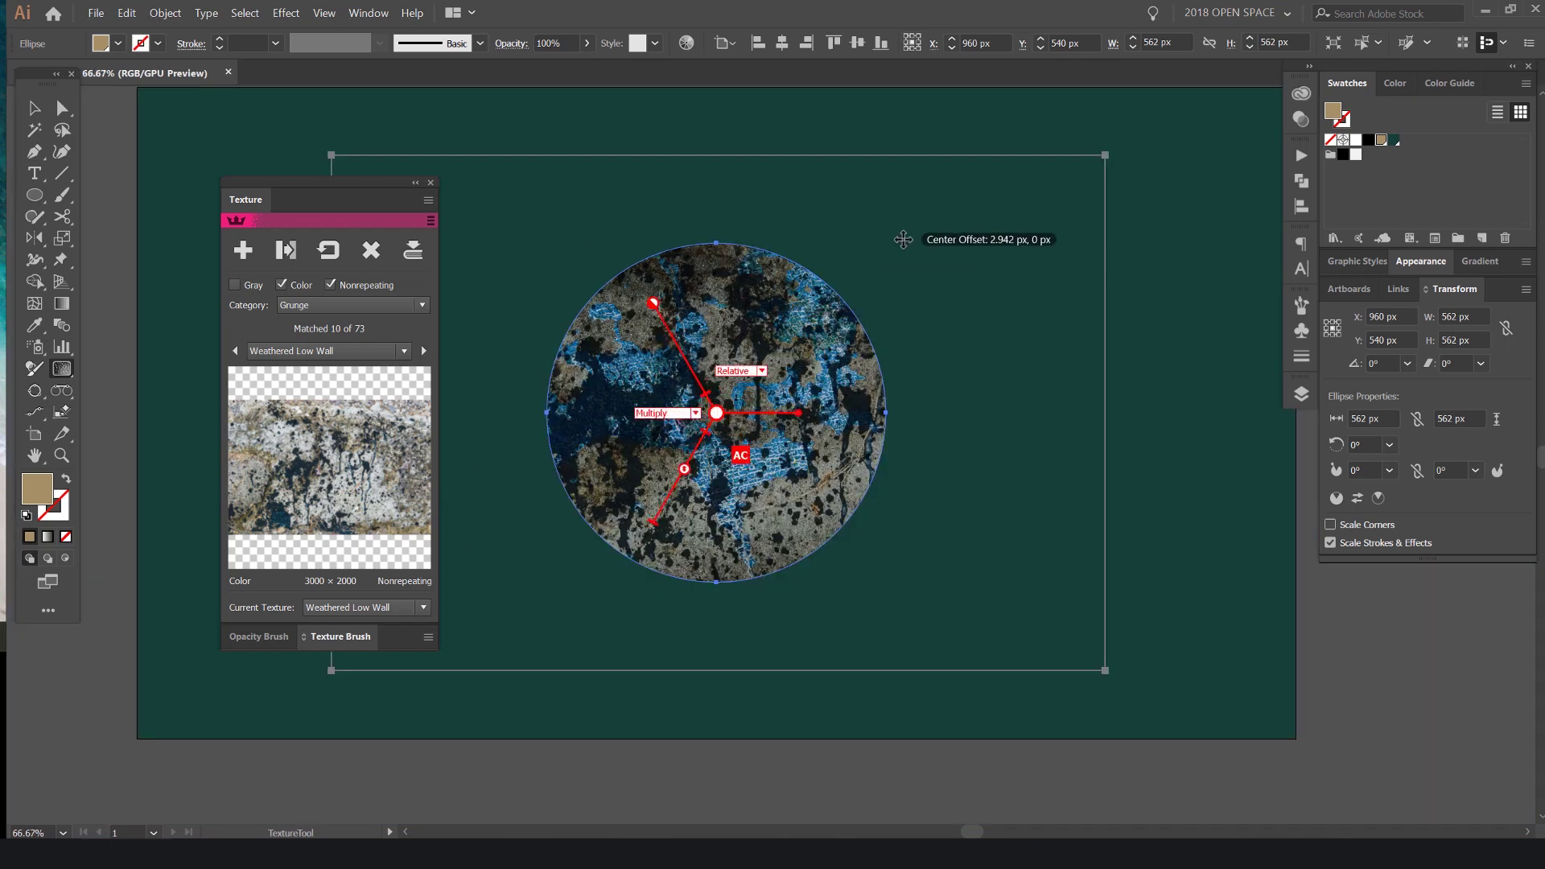
# Replace the circle's Weathered Low Wall texture with Worn Type
pyautogui.click(314, 351)
pyautogui.click(339, 533)
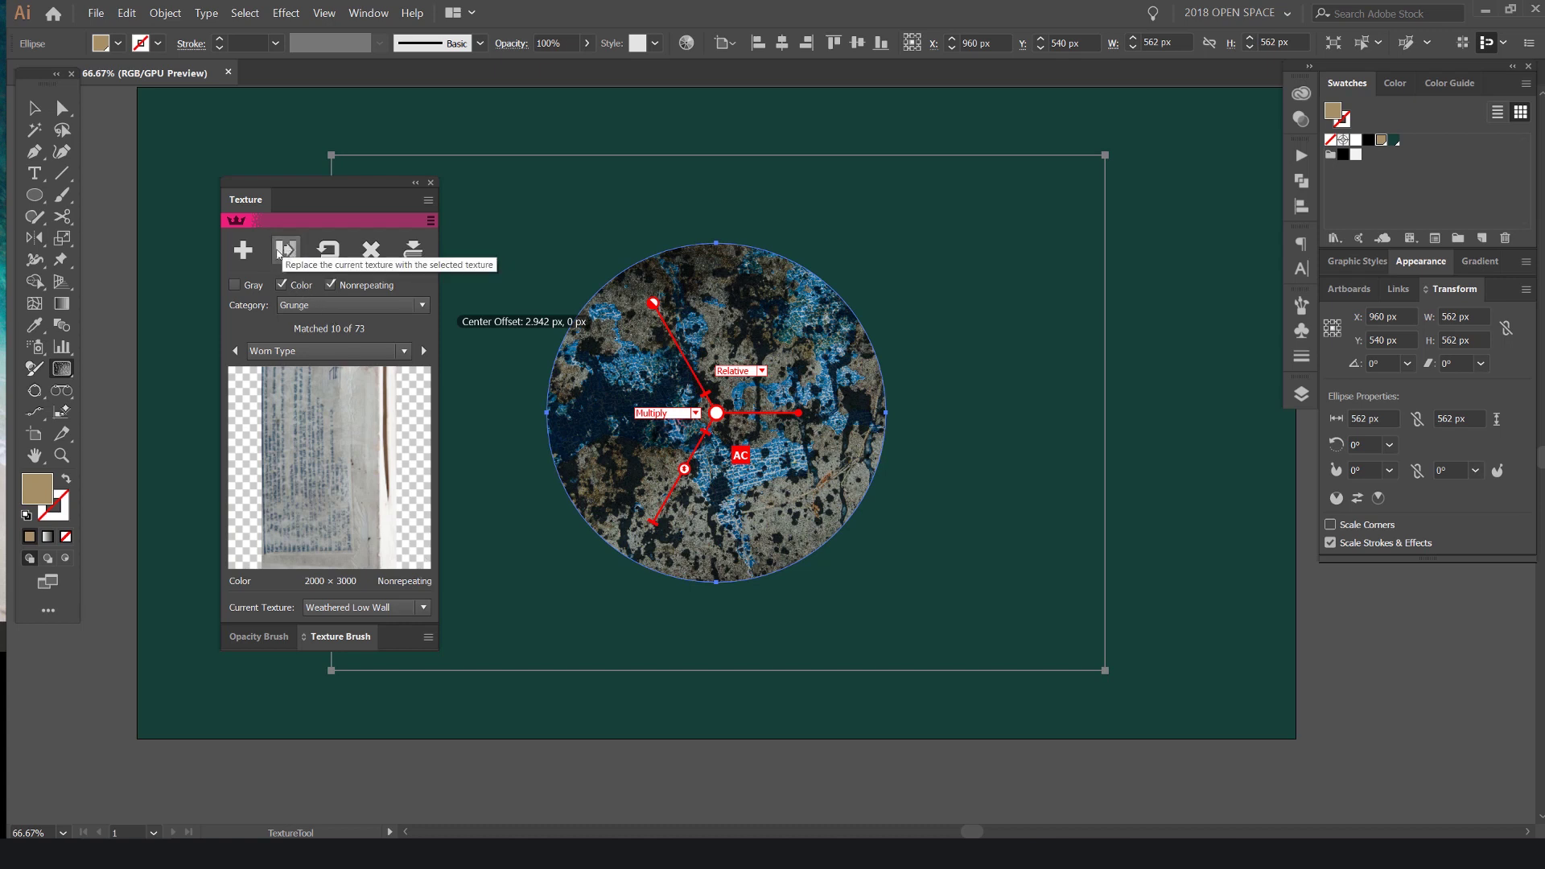
pyautogui.click(288, 251)
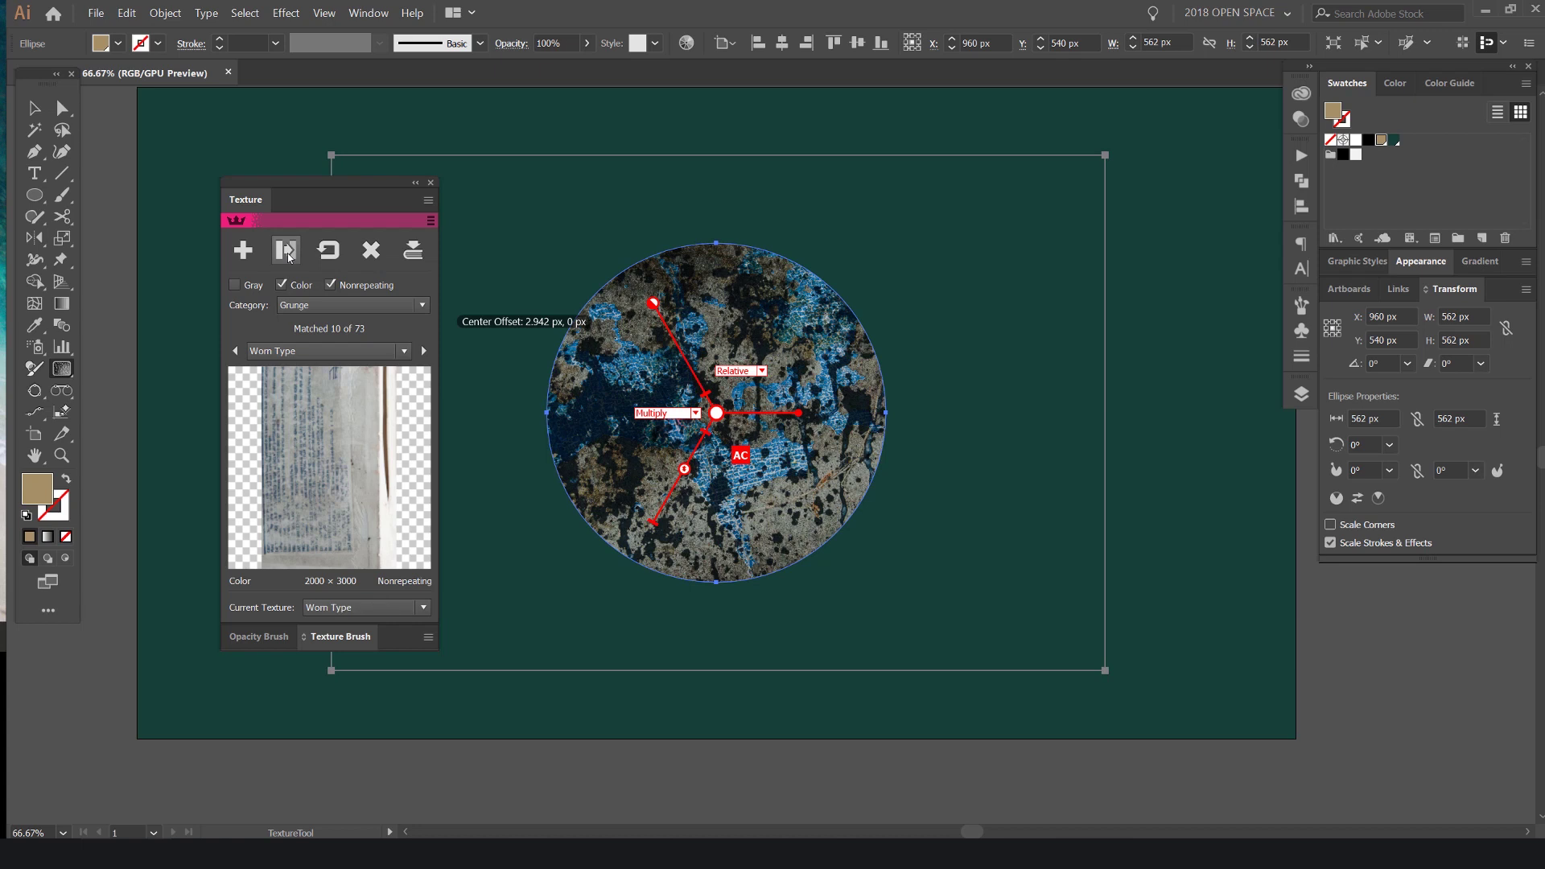
# Shrink the Worn Type texture, rotate it about 16 degrees clockwise and offset its center to about -14 px, 44 px
pyautogui.moveTo(938, 776); pyautogui.dragTo(766, 582)
pyautogui.moveTo(628, 326); pyautogui.dragTo(635, 286)
pyautogui.moveTo(924, 183); pyautogui.dragTo(1005, 237)
pyautogui.moveTo(616, 149); pyautogui.dragTo(573, 90)
# Replace Worn Type with the Custy Paint Splatters texture and reset its scale, rotation and offset to defaults
pyautogui.click(370, 350)
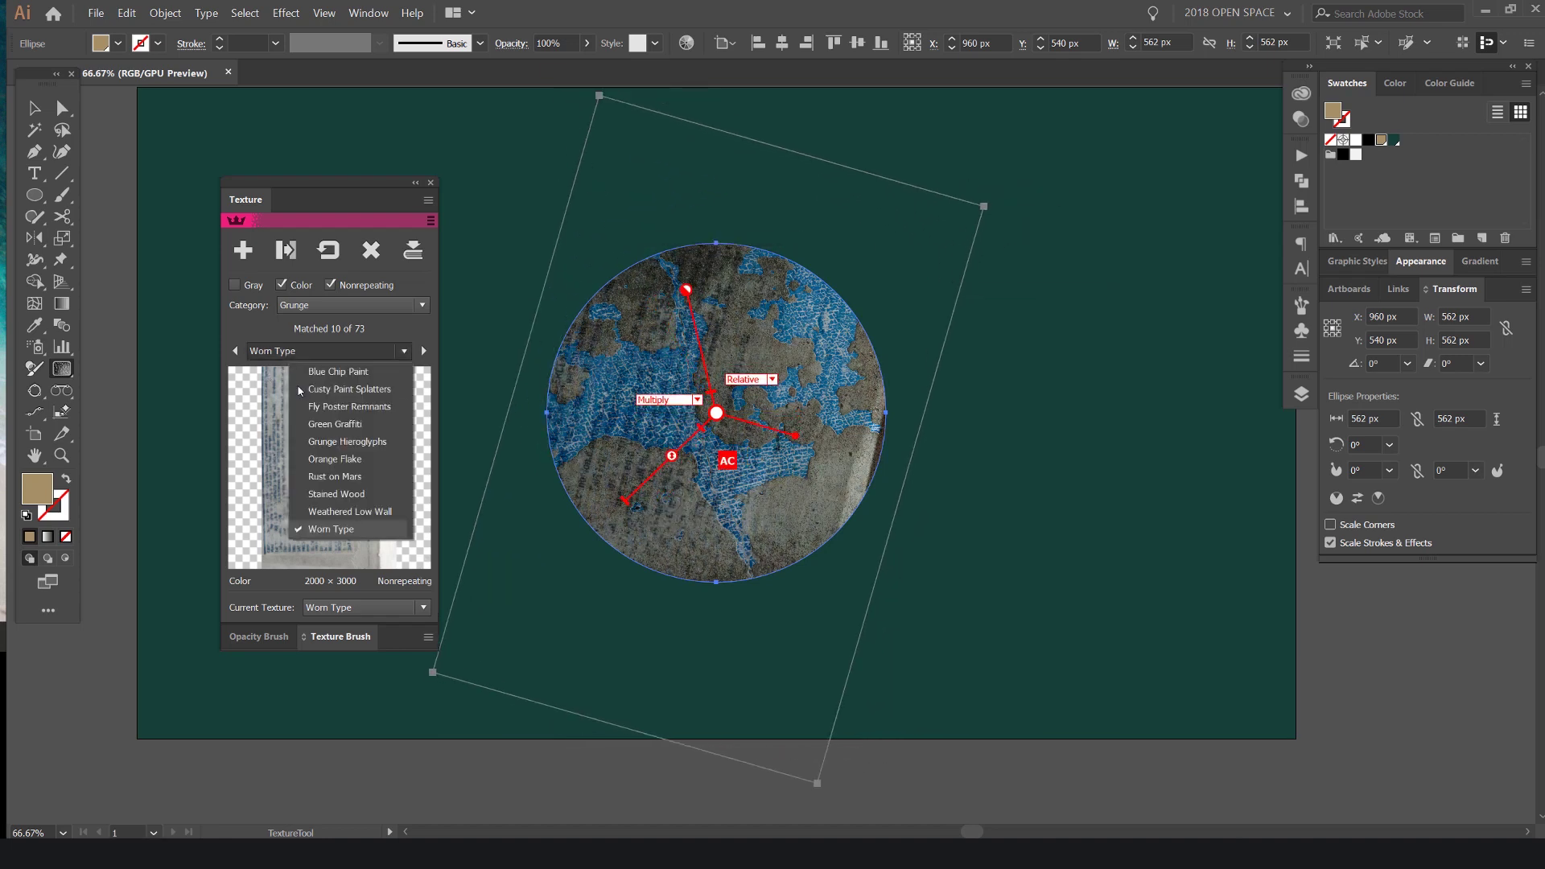
pyautogui.click(367, 370)
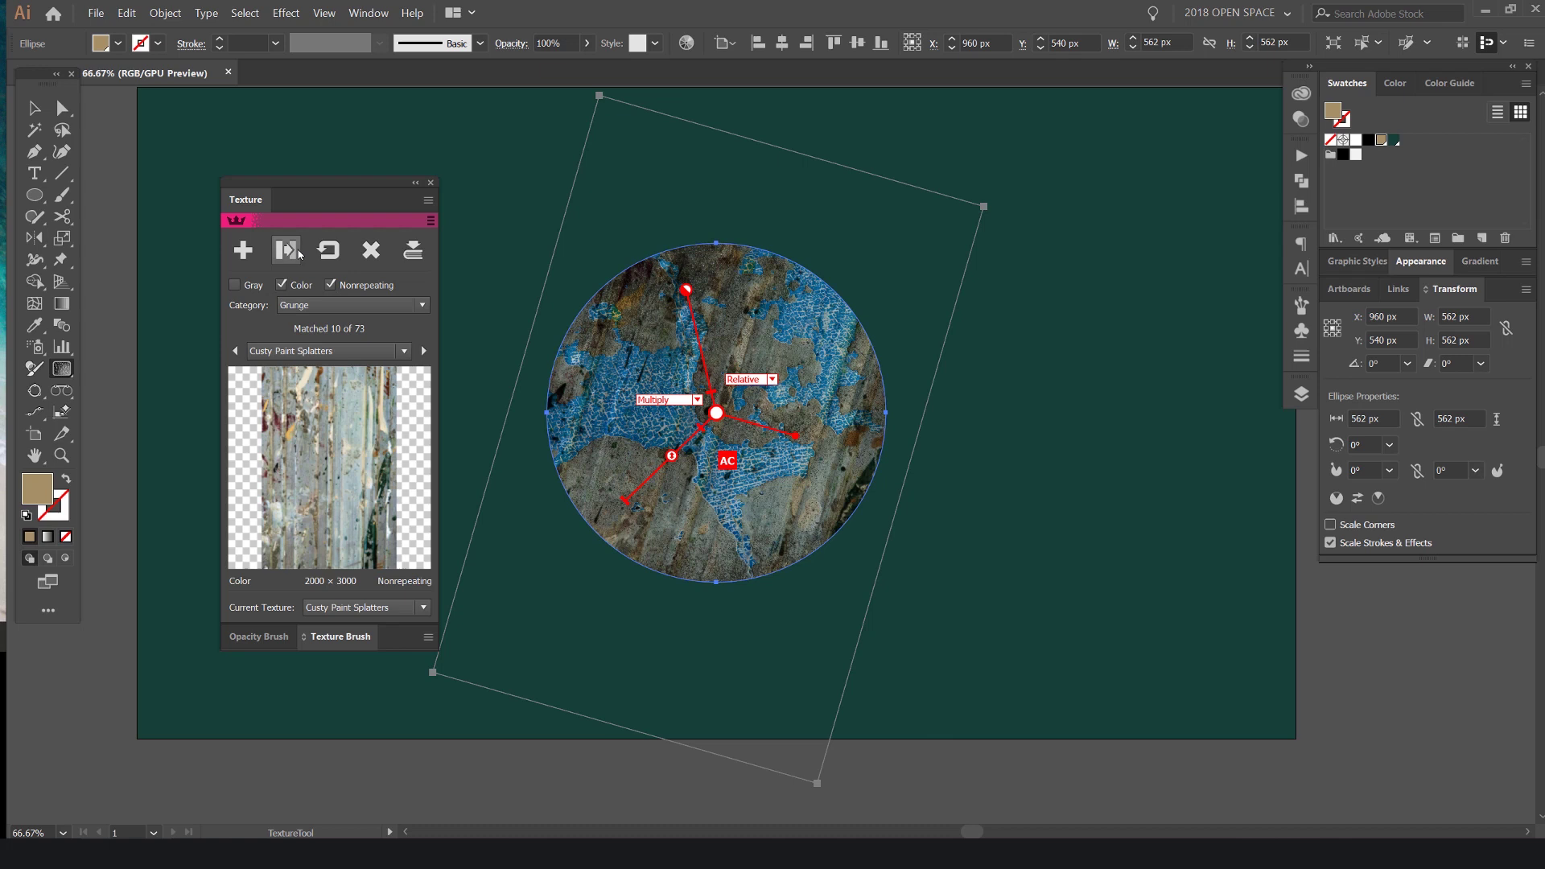
pyautogui.click(374, 262)
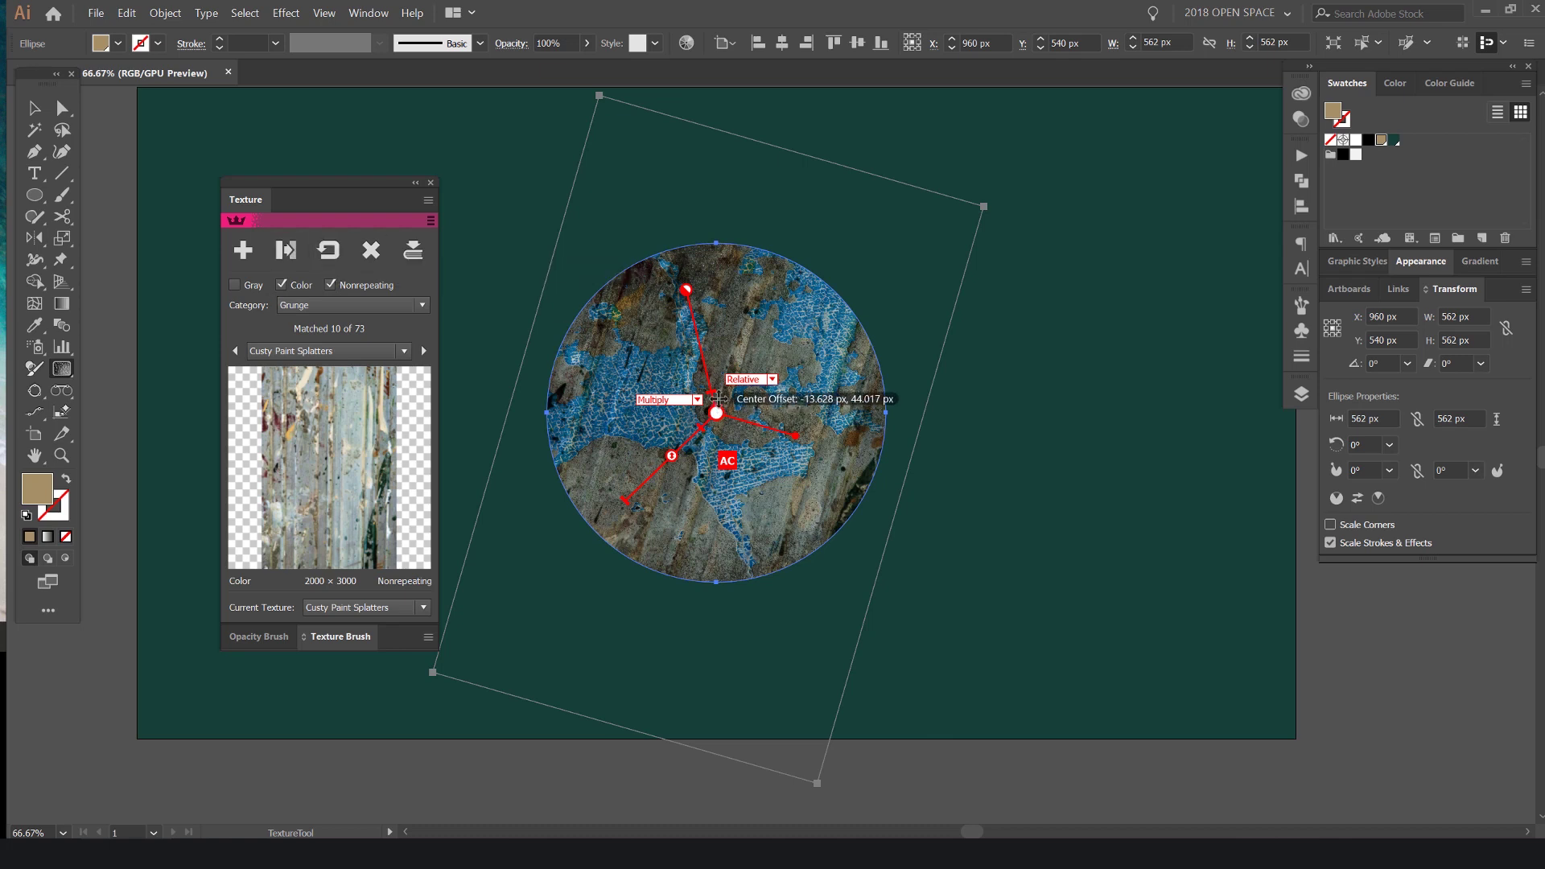
pyautogui.click(326, 258)
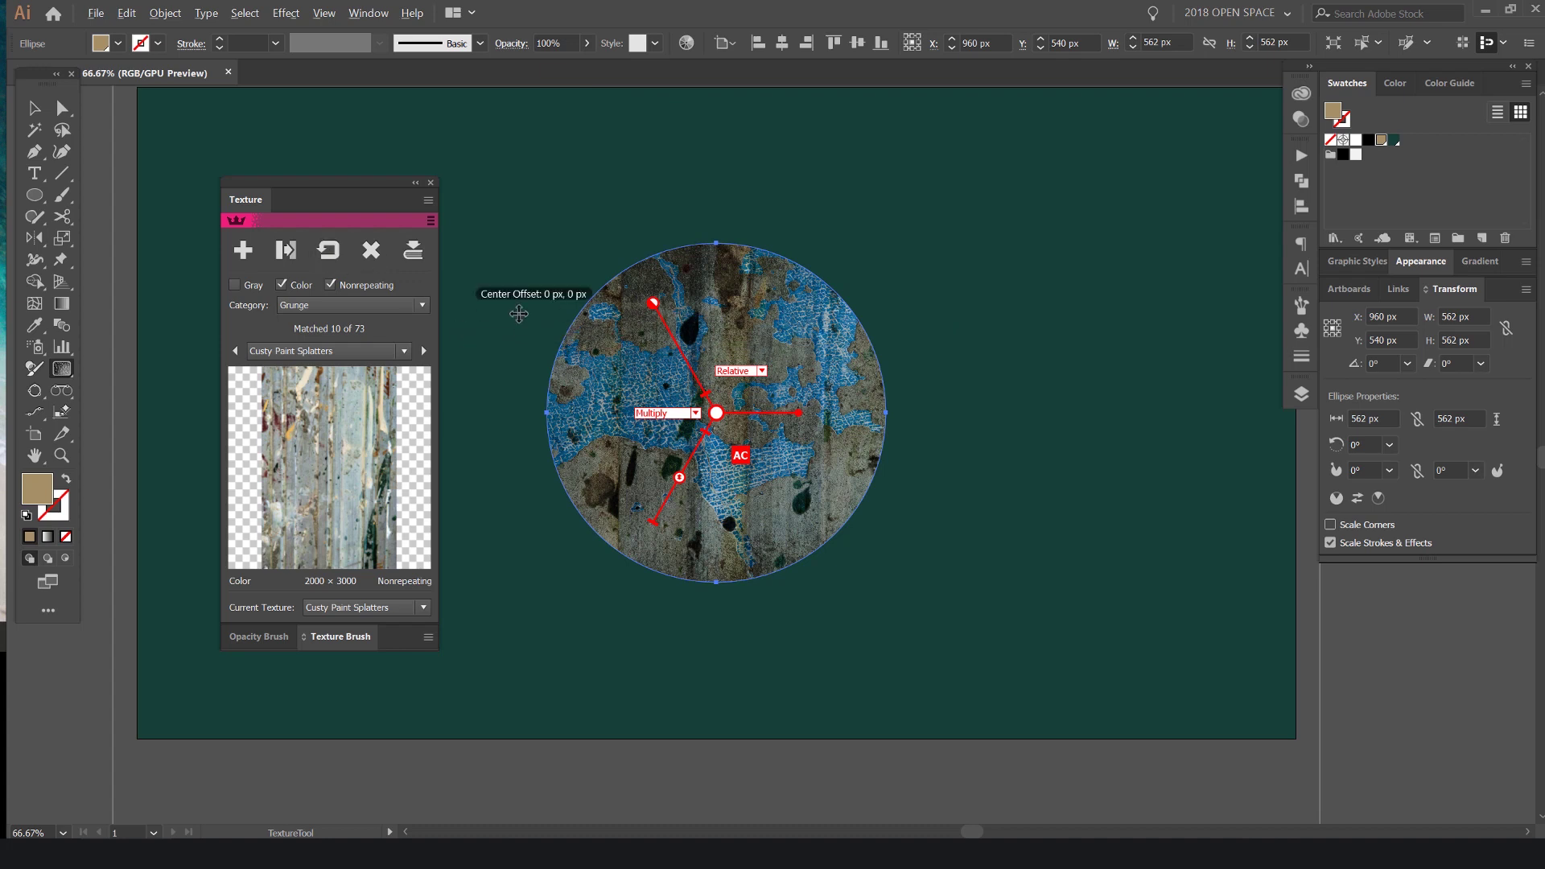
# Remove the Custy Paint Splatters texture from the circle, and delete and reapply Blue Chip Paint with its default settings
pyautogui.click(375, 254)
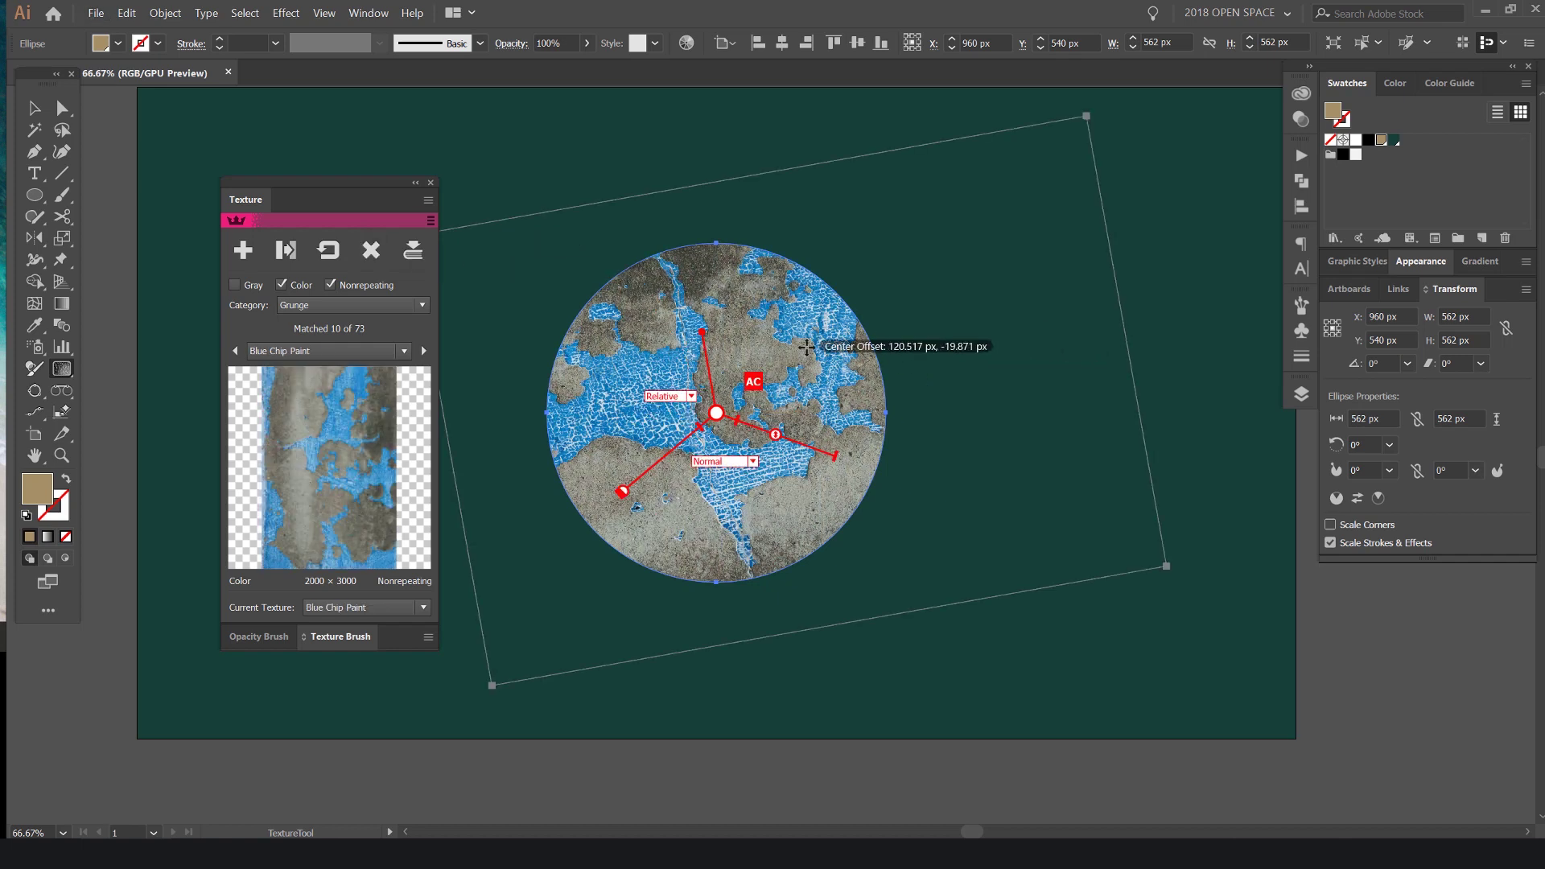
pyautogui.click(371, 252)
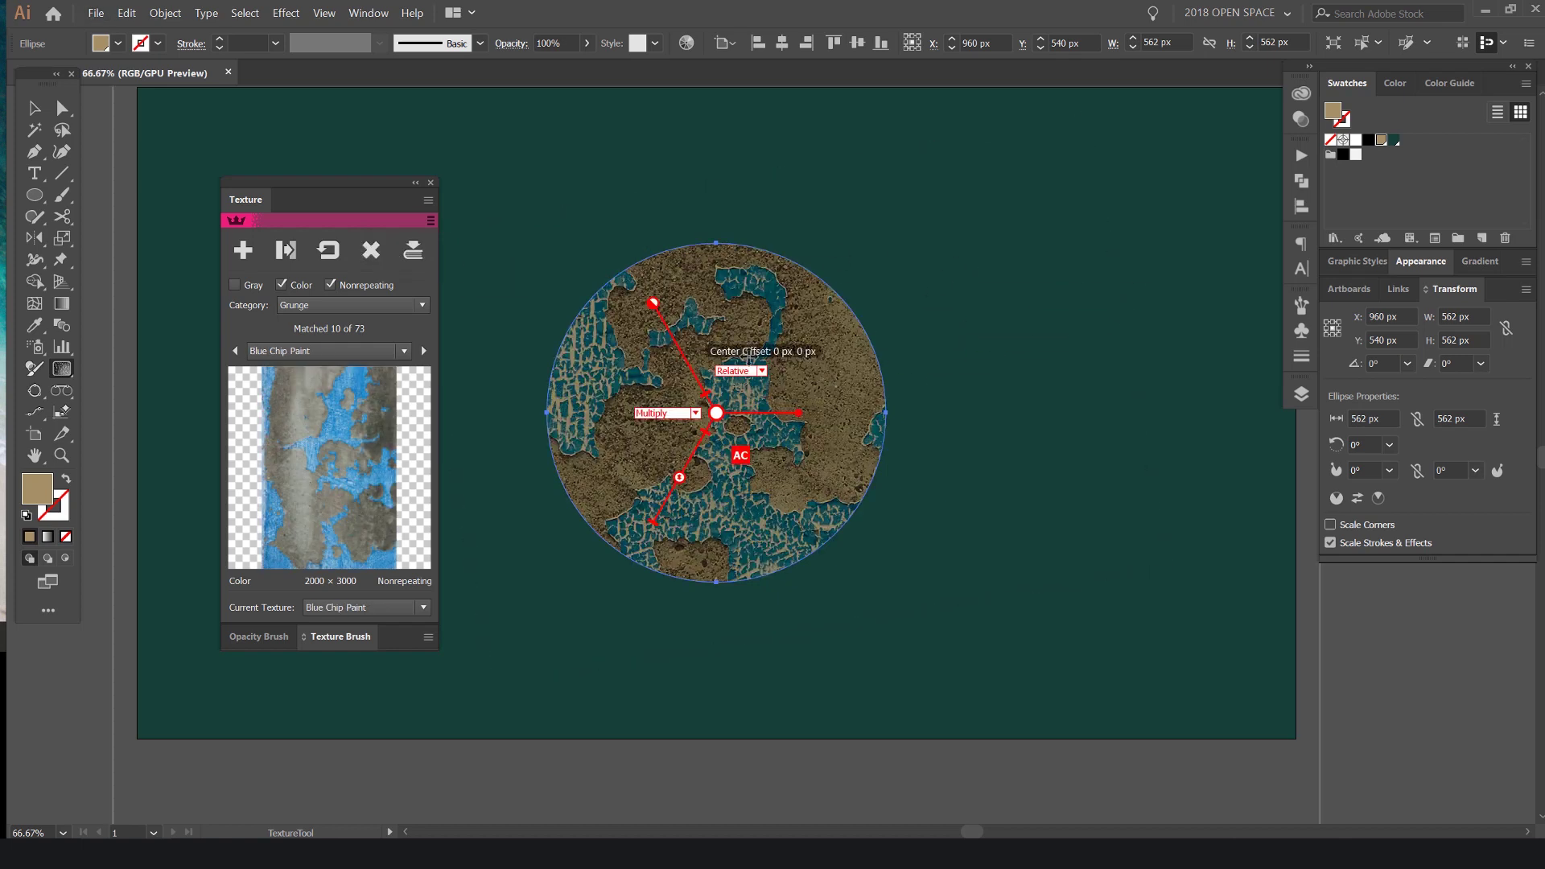
pyautogui.click(371, 252)
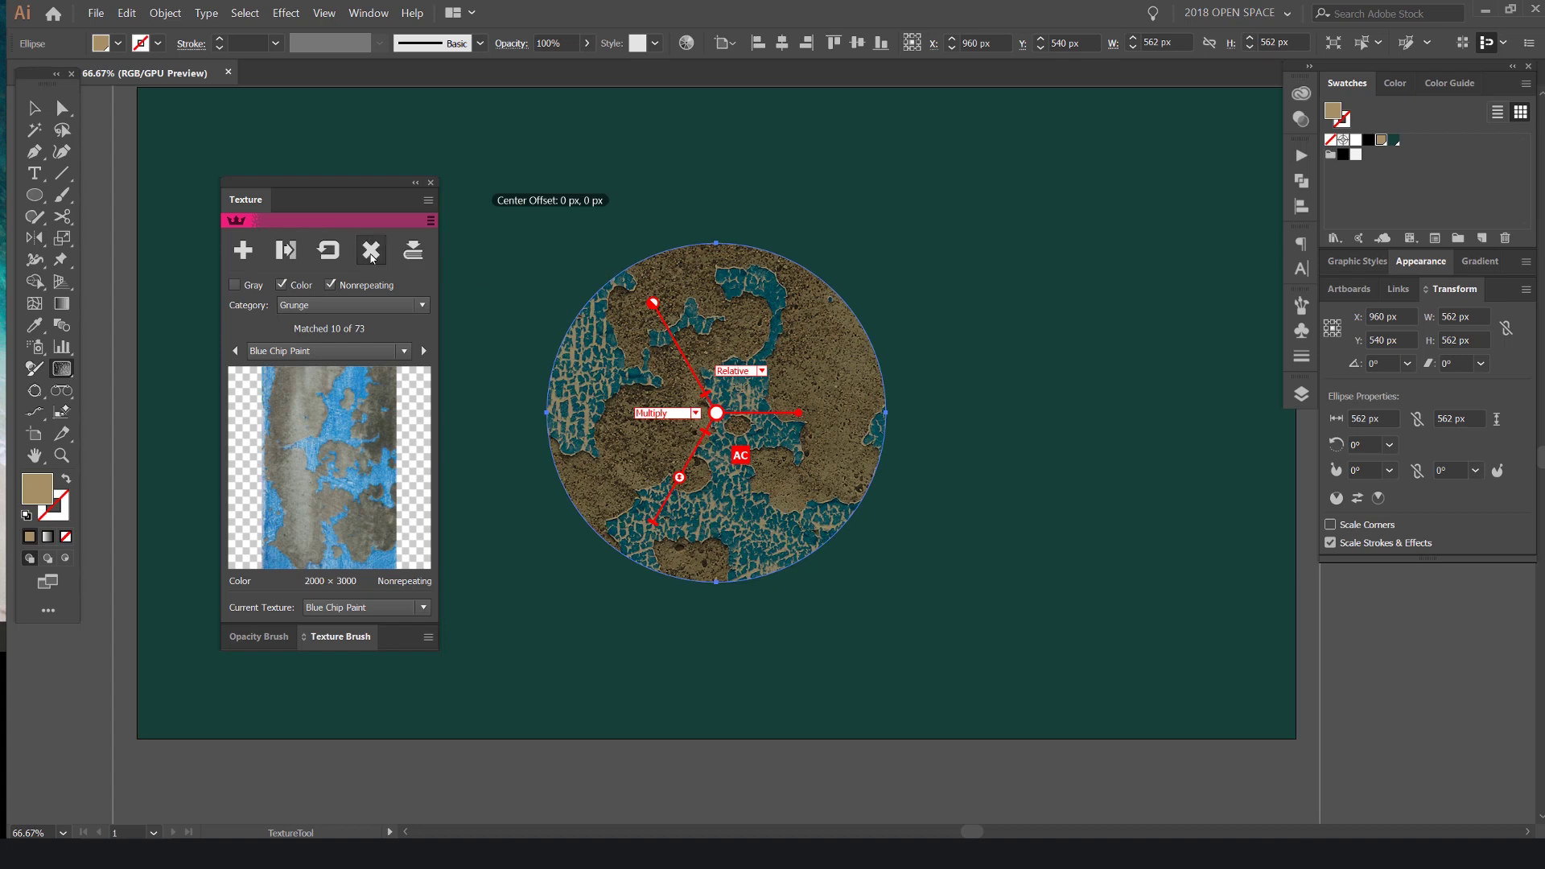
pyautogui.click(244, 250)
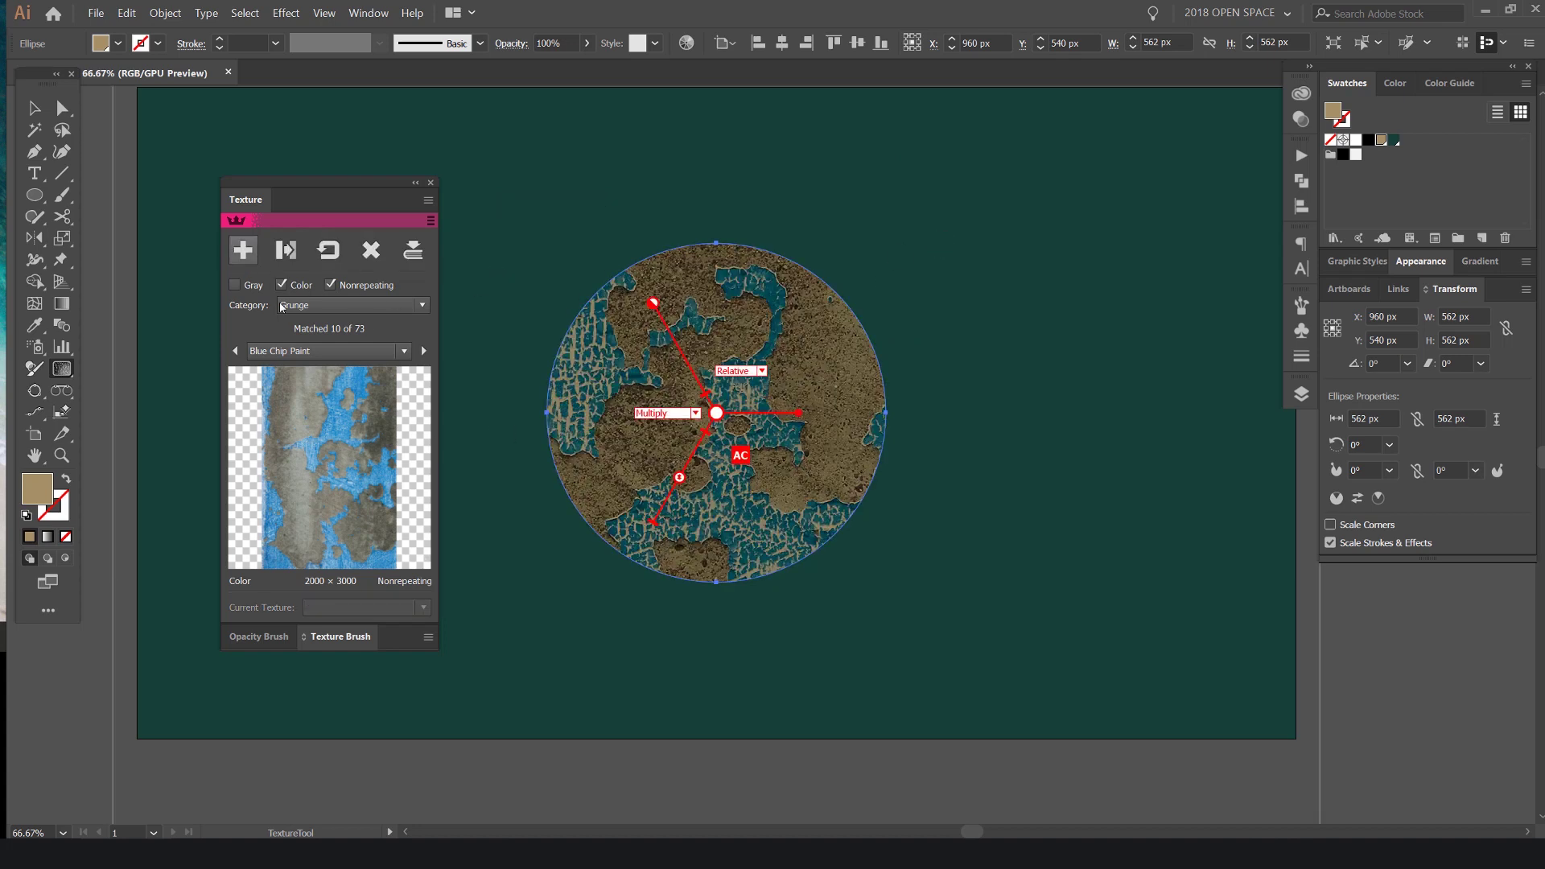
pyautogui.moveTo(654, 303)
pyautogui.mouseDown()
pyautogui.moveTo(685, 360)
pyautogui.moveTo(654, 304)
pyautogui.mouseUp()
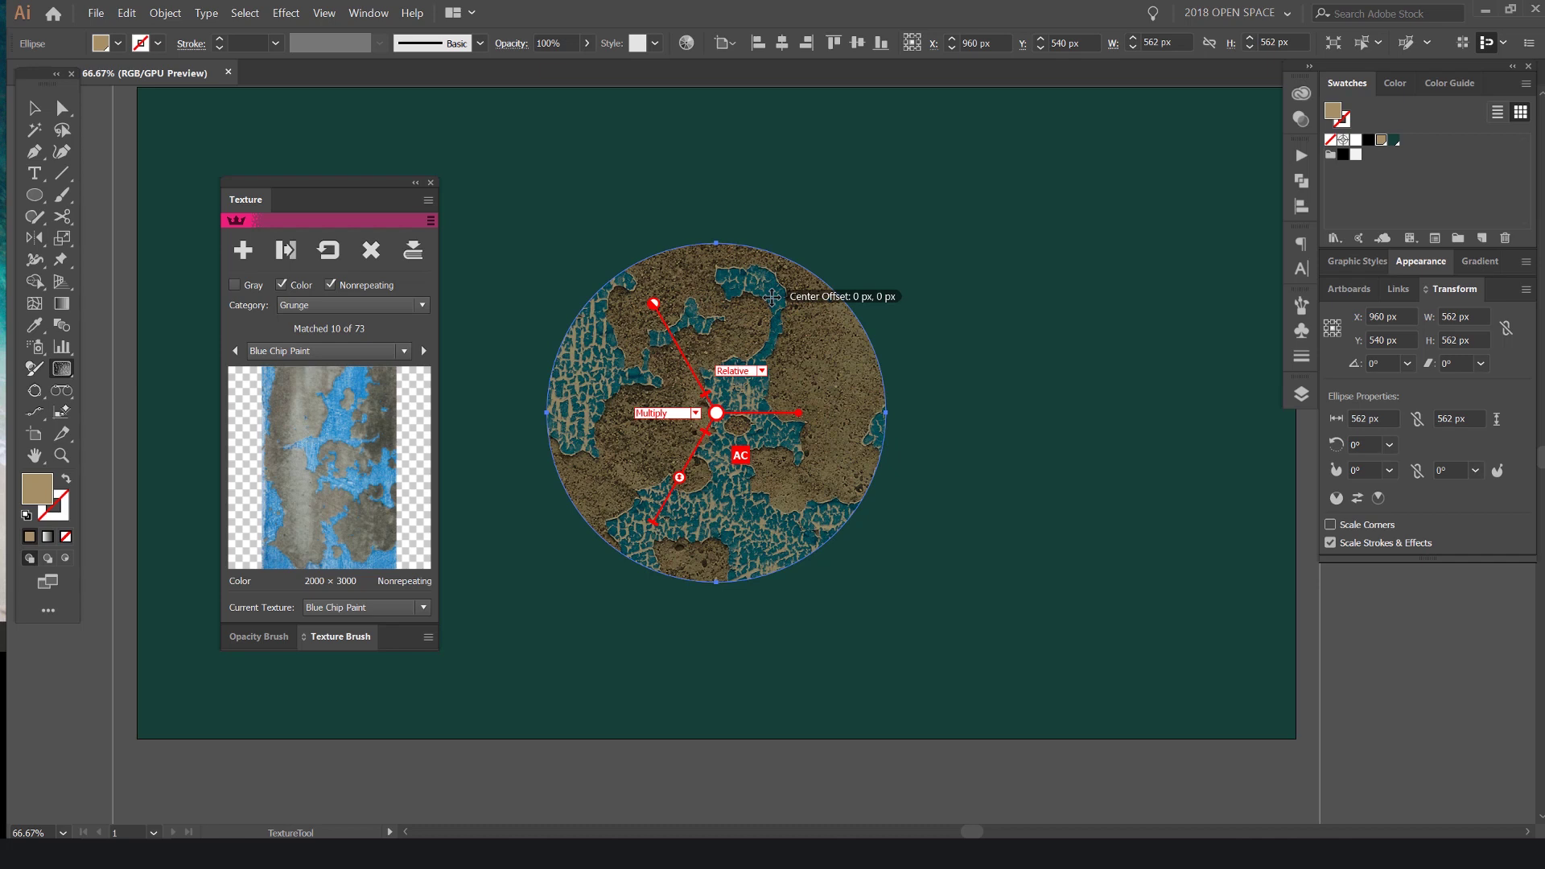
# Detach the Texture Brush palette, place it beside the circle and activate the Texture Brush
pyautogui.moveTo(320, 640)
pyautogui.mouseDown()
pyautogui.moveTo(475, 583)
pyautogui.moveTo(1003, 264)
pyautogui.mouseUp()
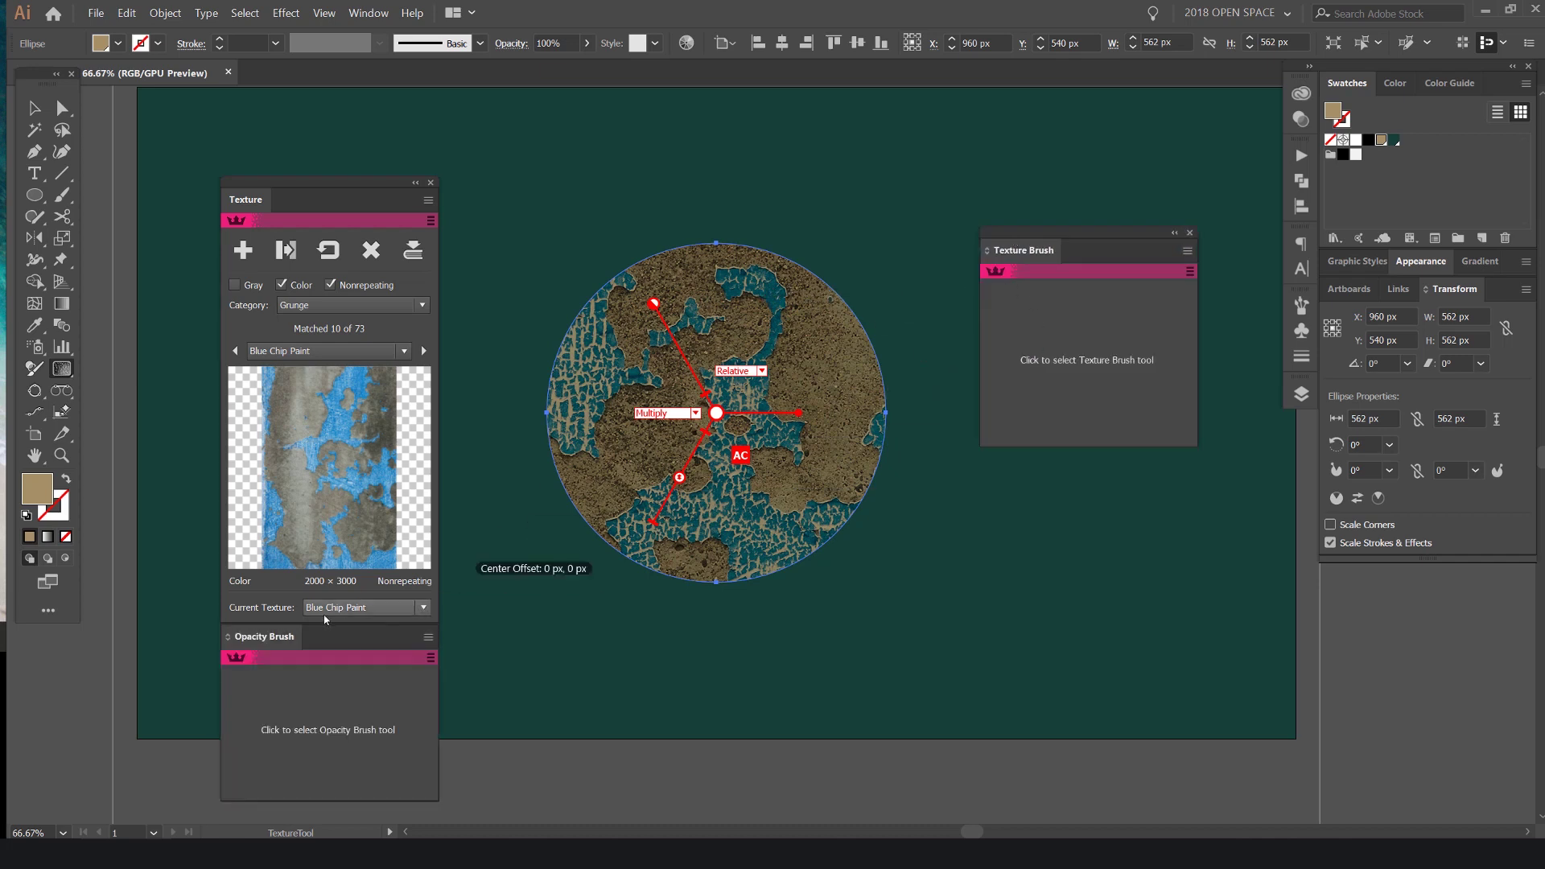
pyautogui.moveTo(1088, 254); pyautogui.dragTo(1019, 224)
pyautogui.click(1060, 359)
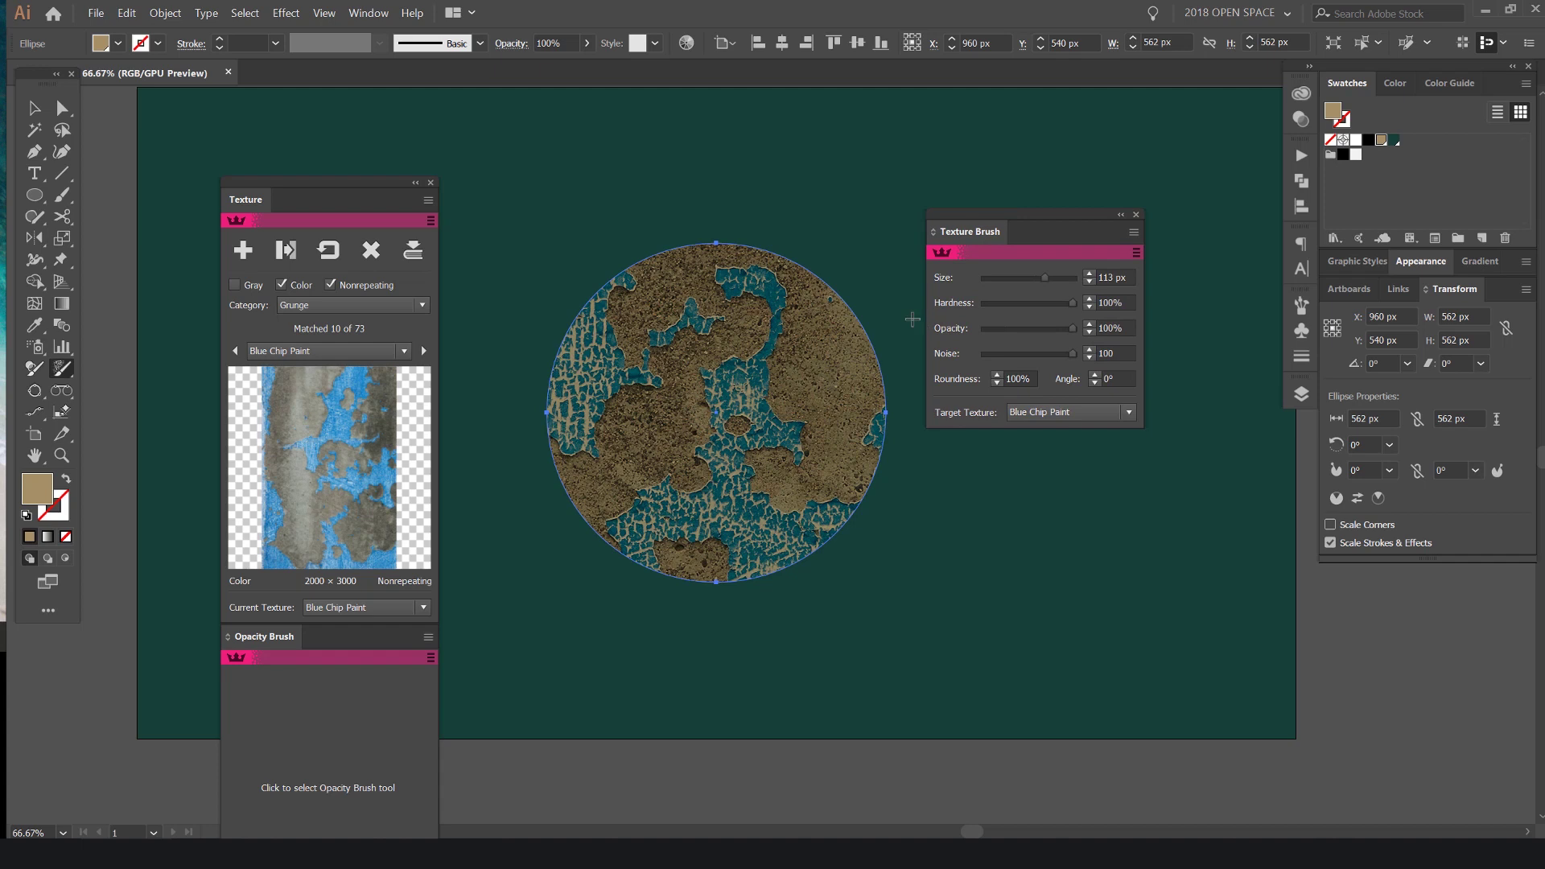
pyautogui.scroll(1, 709, 382)
pyautogui.scroll(-1, 707, 383)
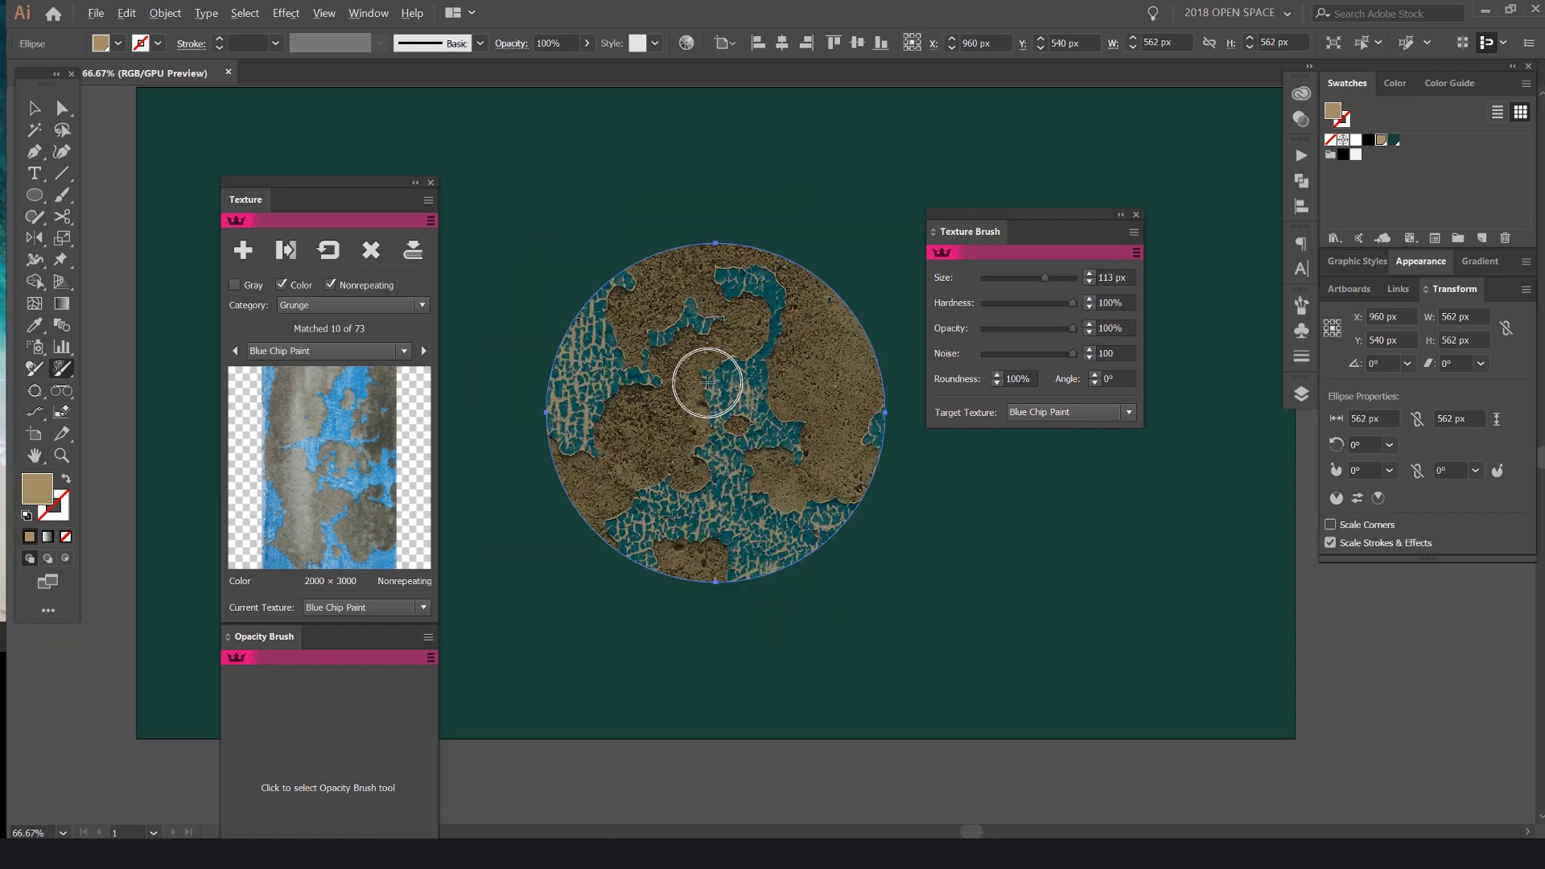
# Move the Texture Brush and Texture palettes farther from the circle and collapse the Opacity Brush palette
pyautogui.moveTo(1003, 216); pyautogui.dragTo(1042, 187)
pyautogui.click(252, 637)
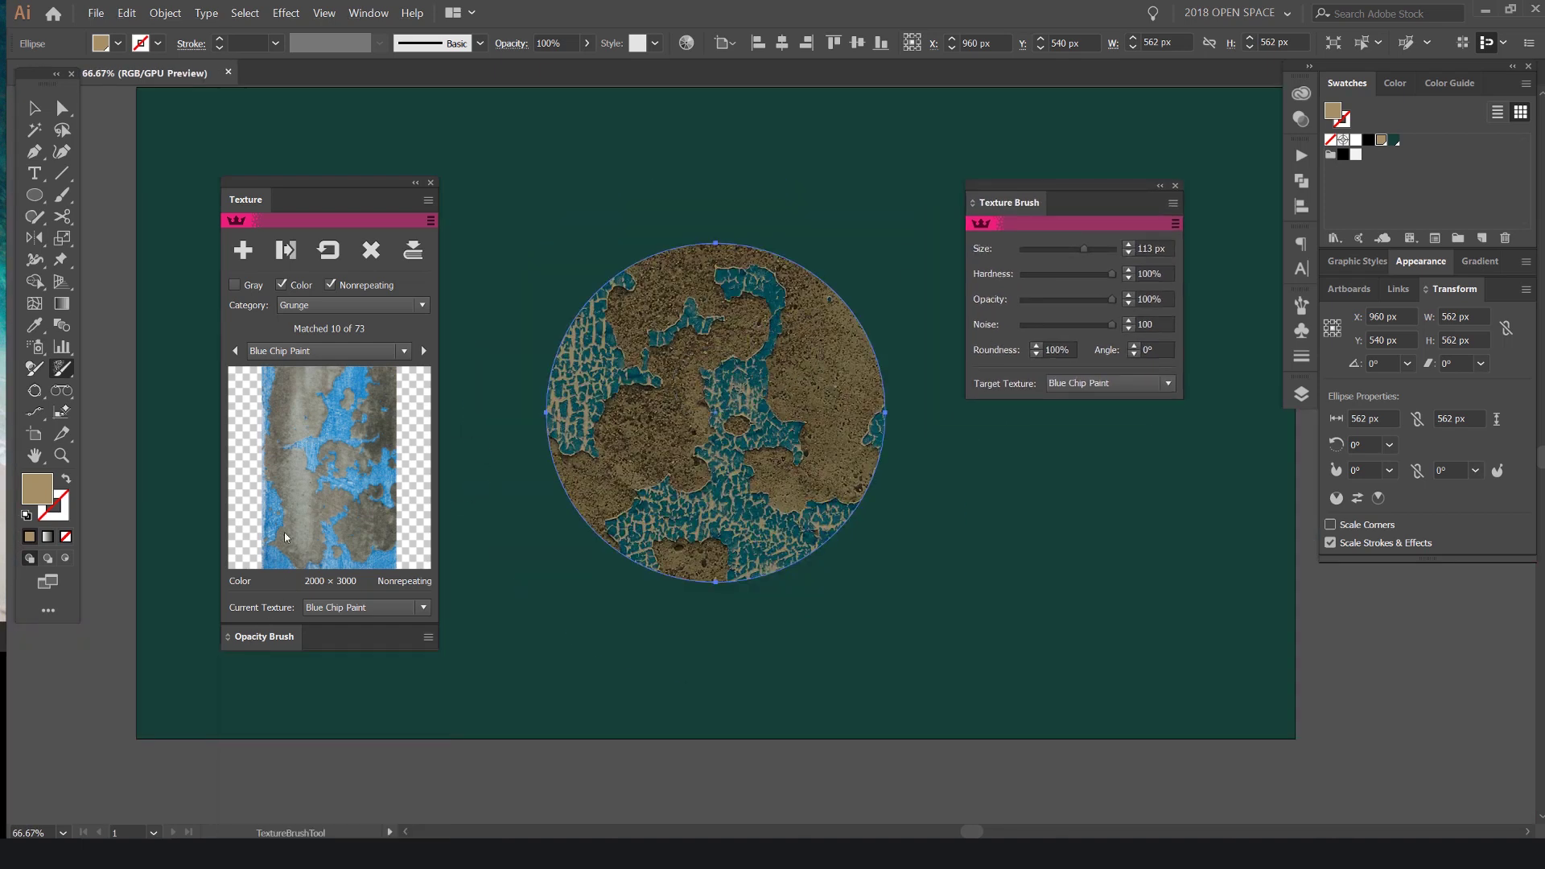
pyautogui.moveTo(331, 191); pyautogui.dragTo(231, 159)
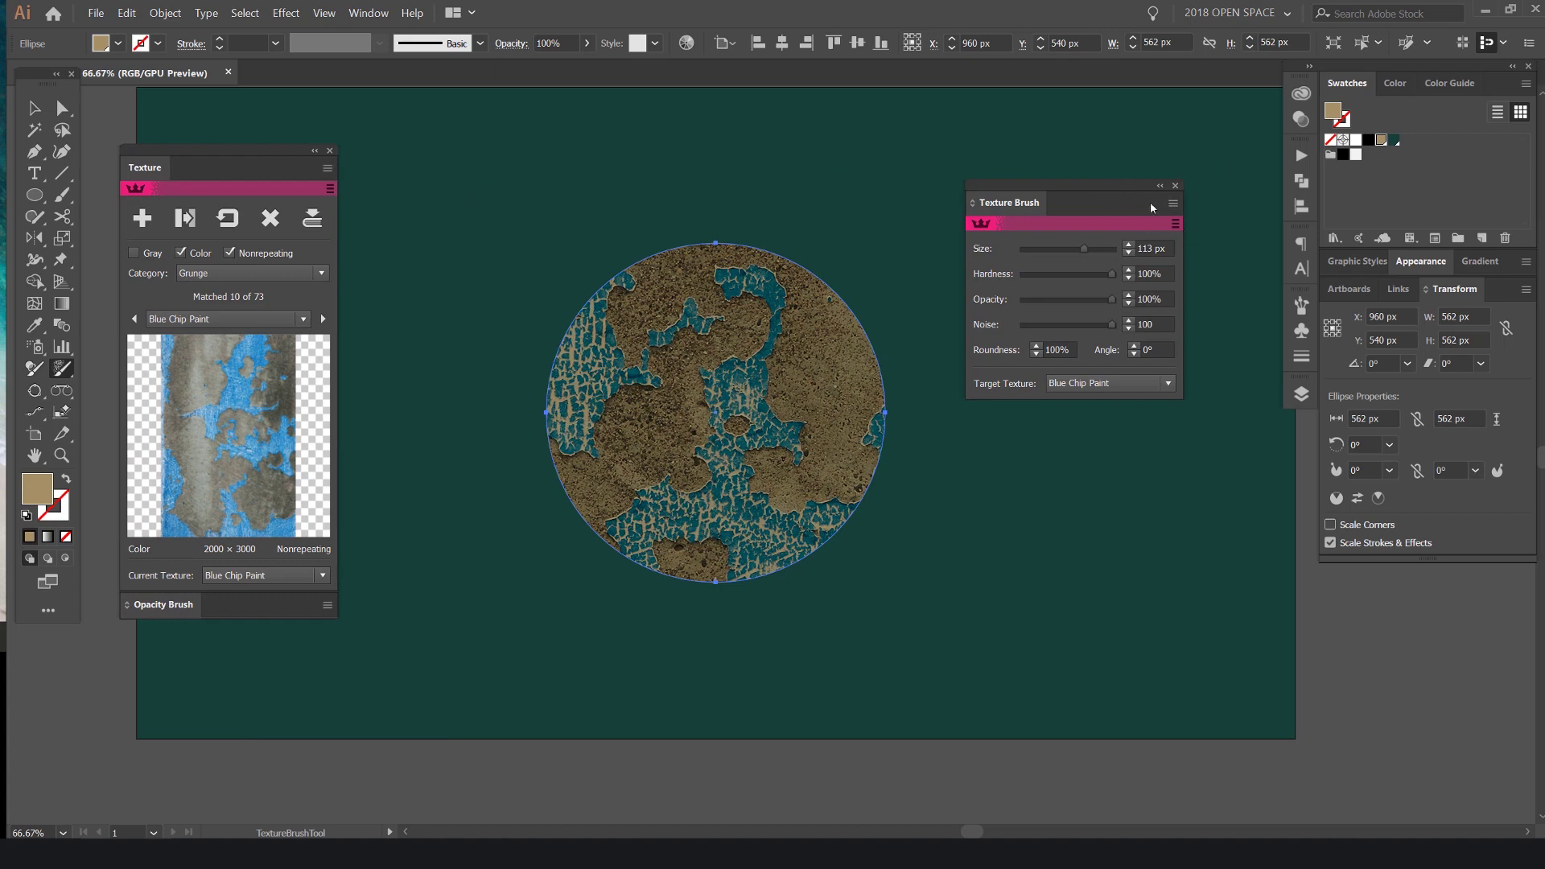
# Show the Texture Brush's full options and place its palette clear of the circle at 100% zoom
pyautogui.click(1174, 203)
pyautogui.click(1215, 206)
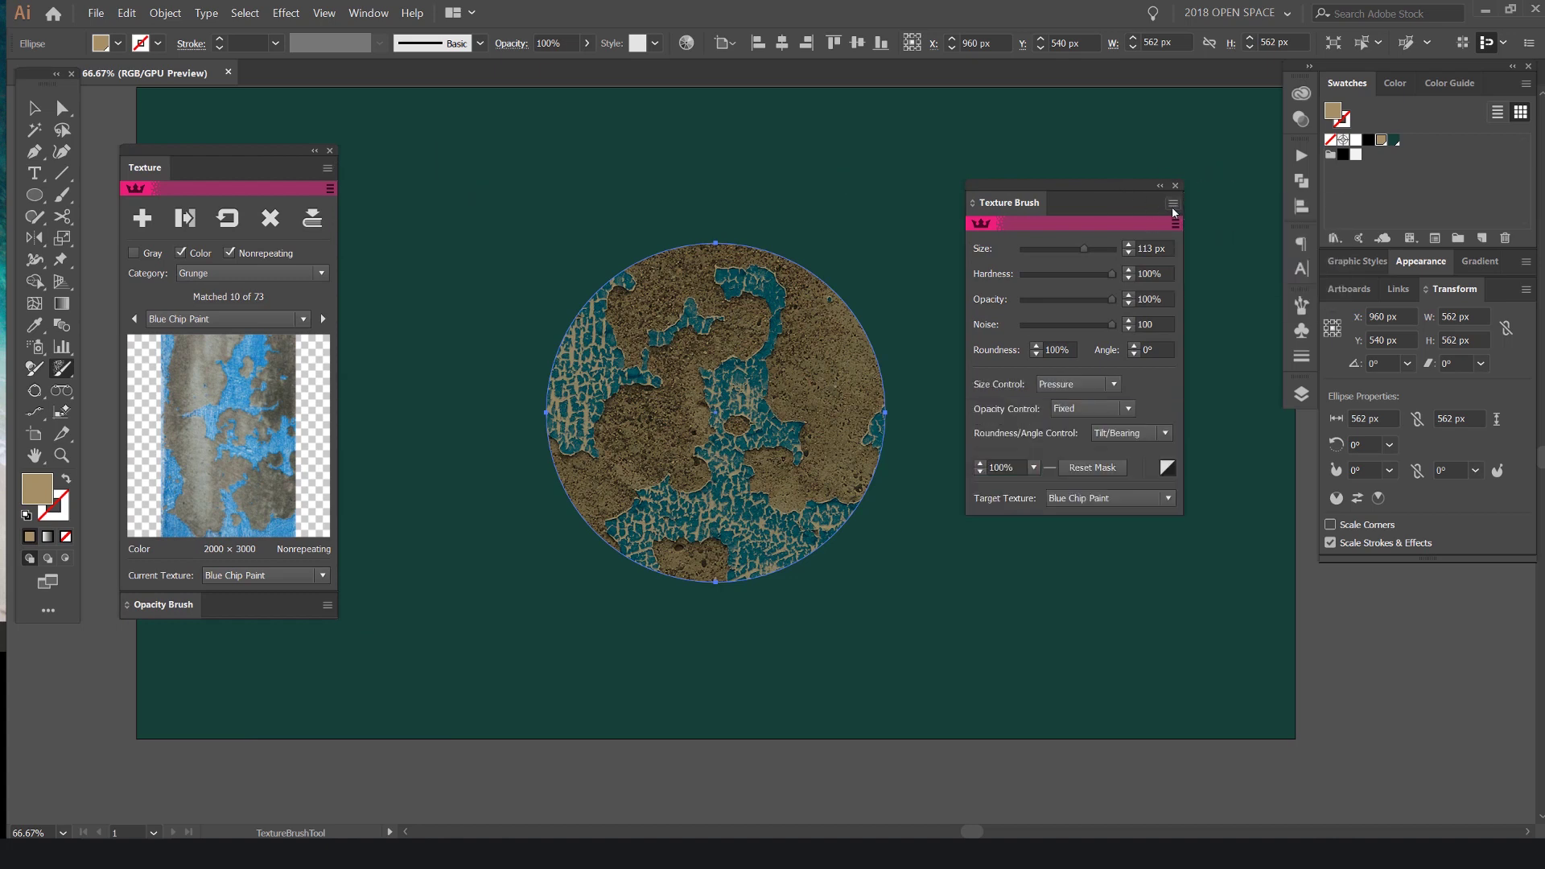
pyautogui.moveTo(1097, 193); pyautogui.dragTo(1123, 207)
pyautogui.hotkey('ctrl', '1')
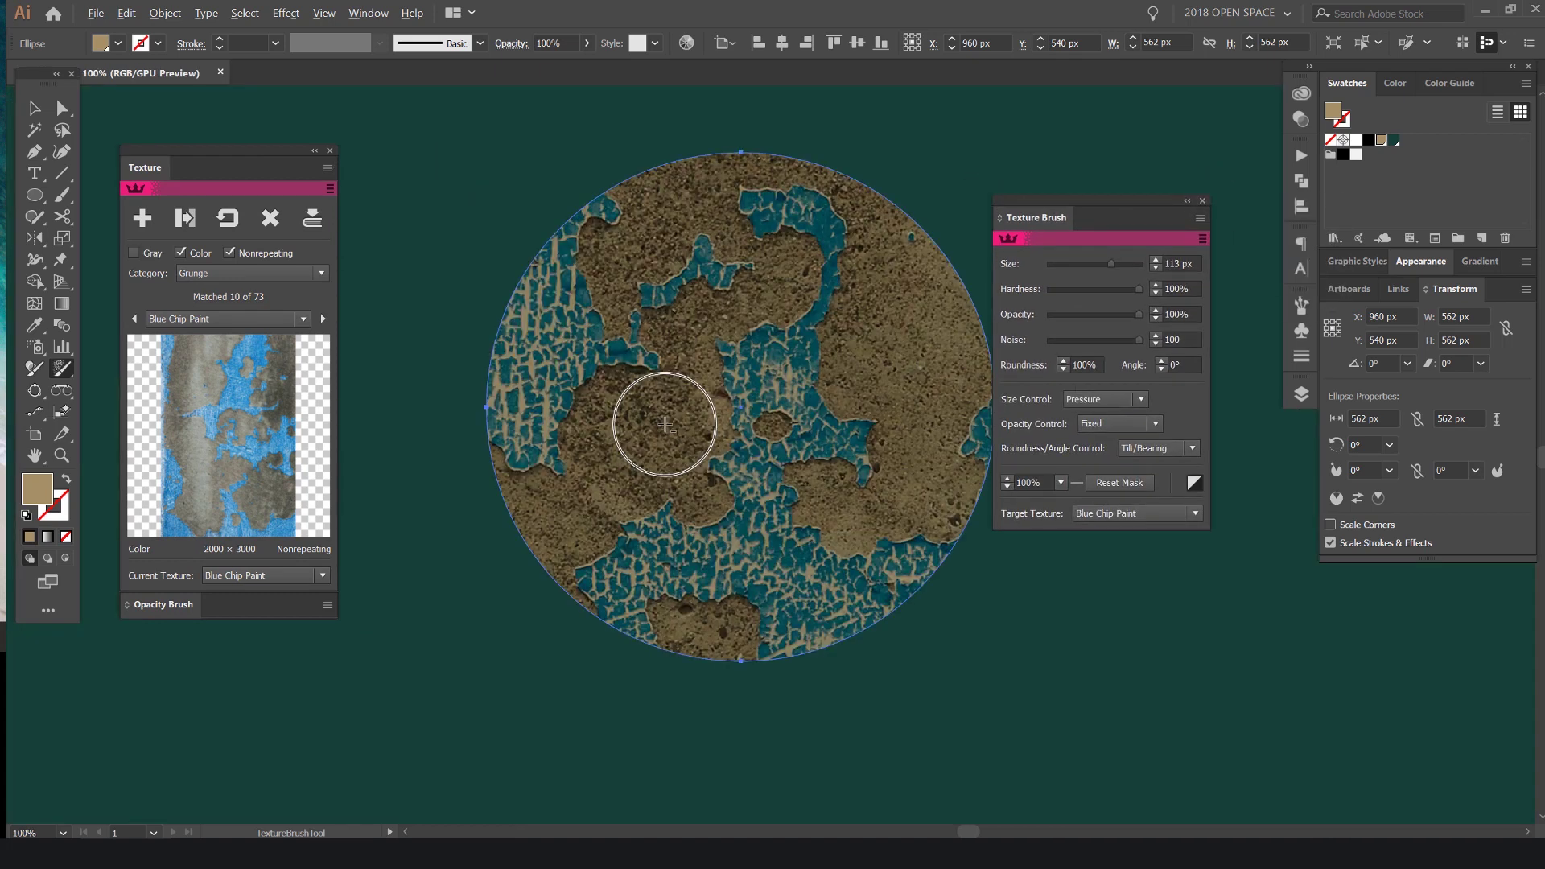
pyautogui.moveTo(931, 234); pyautogui.dragTo(857, 237)
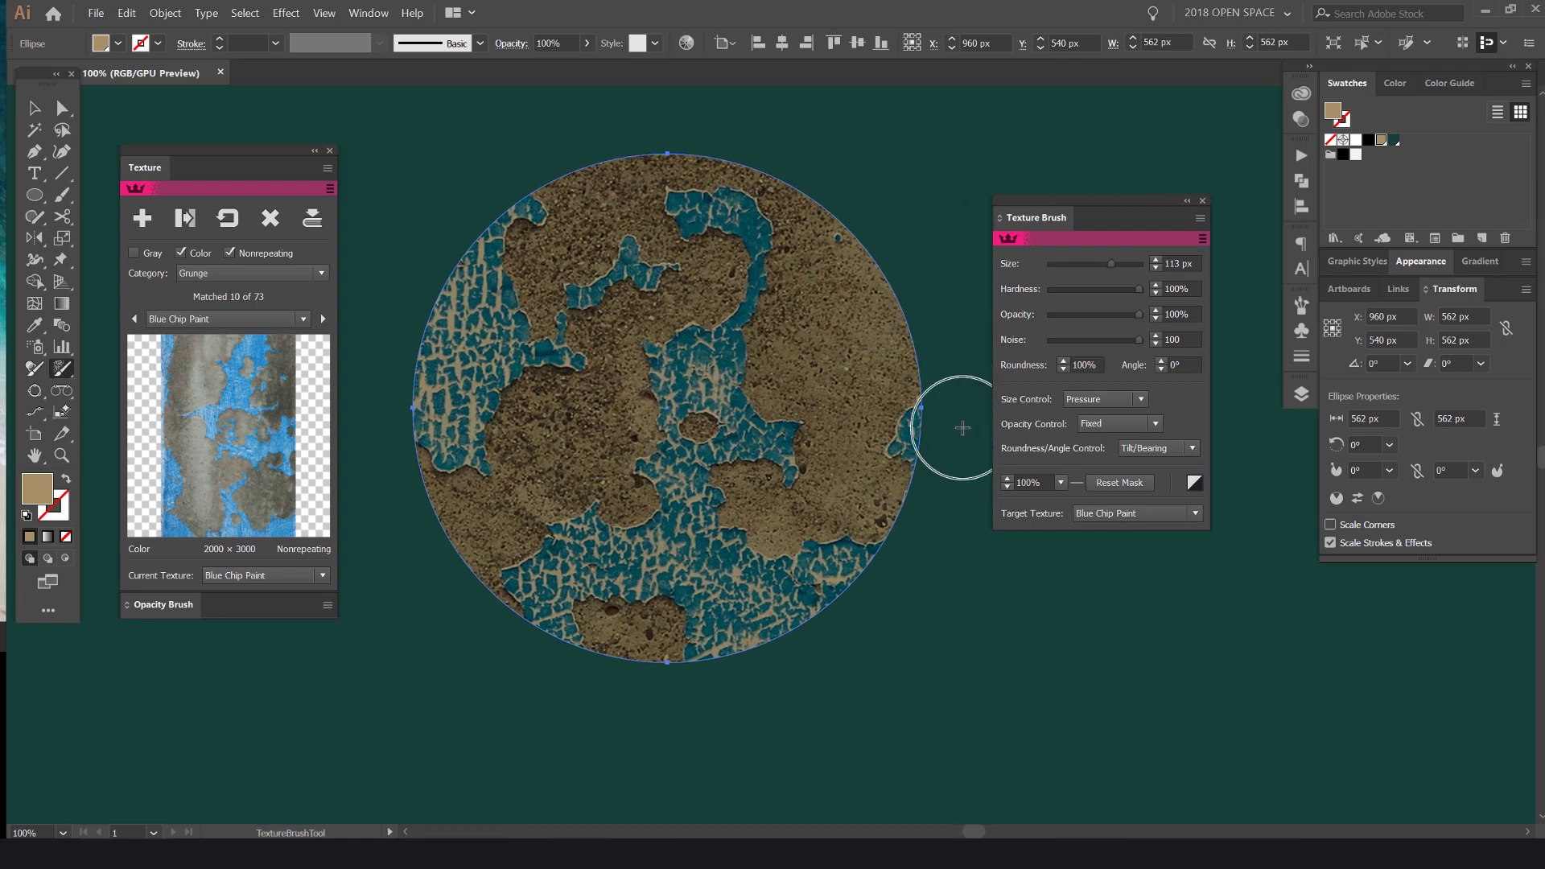
# Expand and collapse the Opacity Brush palette, and move the Texture Brush palette slightly closer to the circle
pyautogui.click(142, 605)
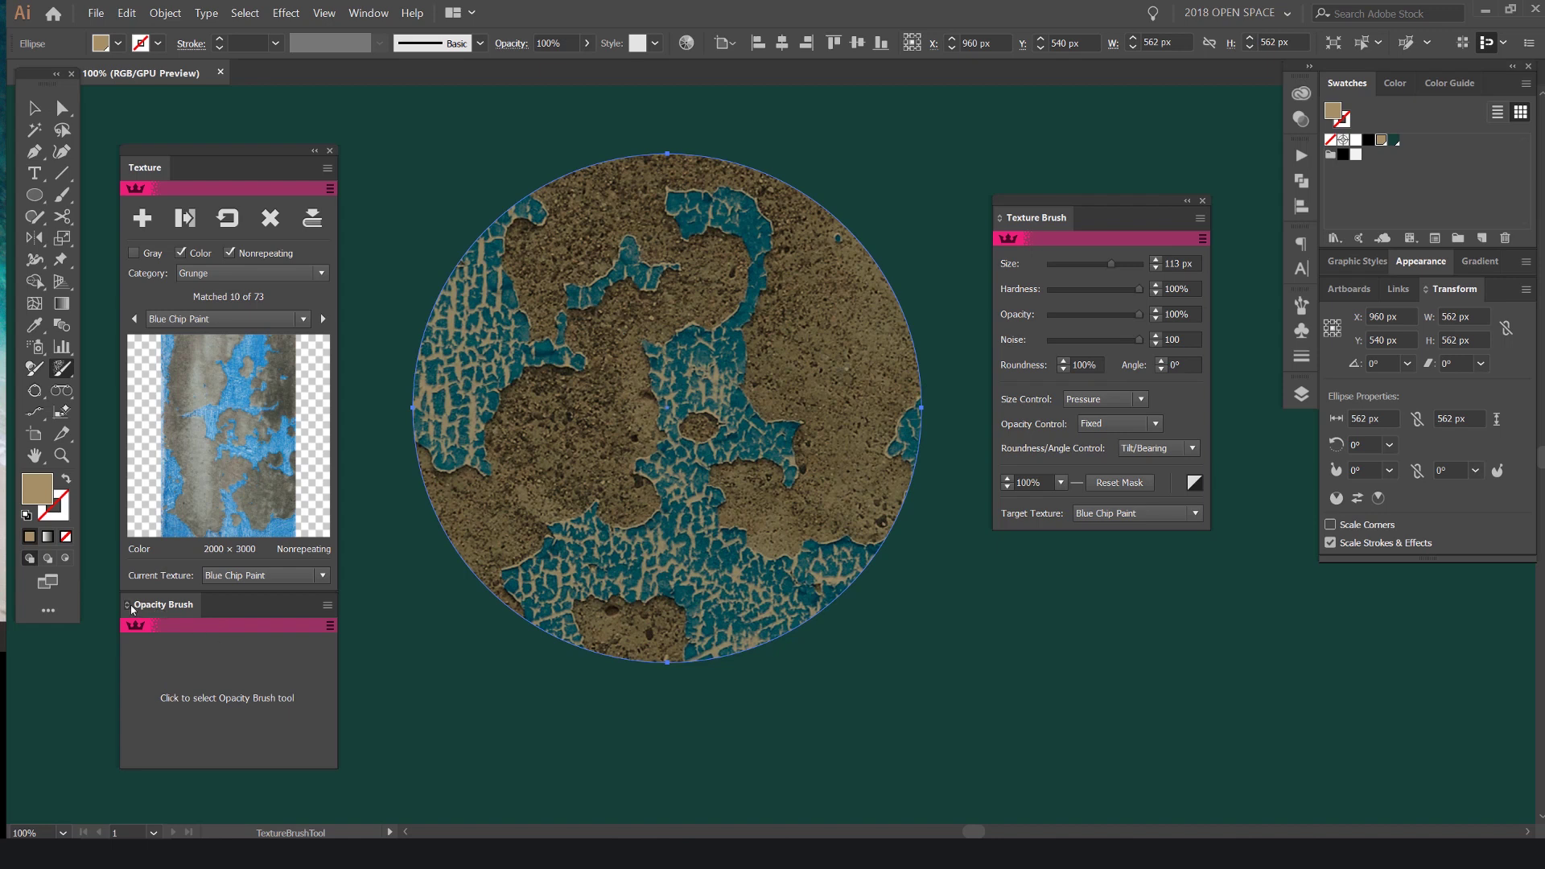
pyautogui.click(129, 606)
pyautogui.click(131, 606)
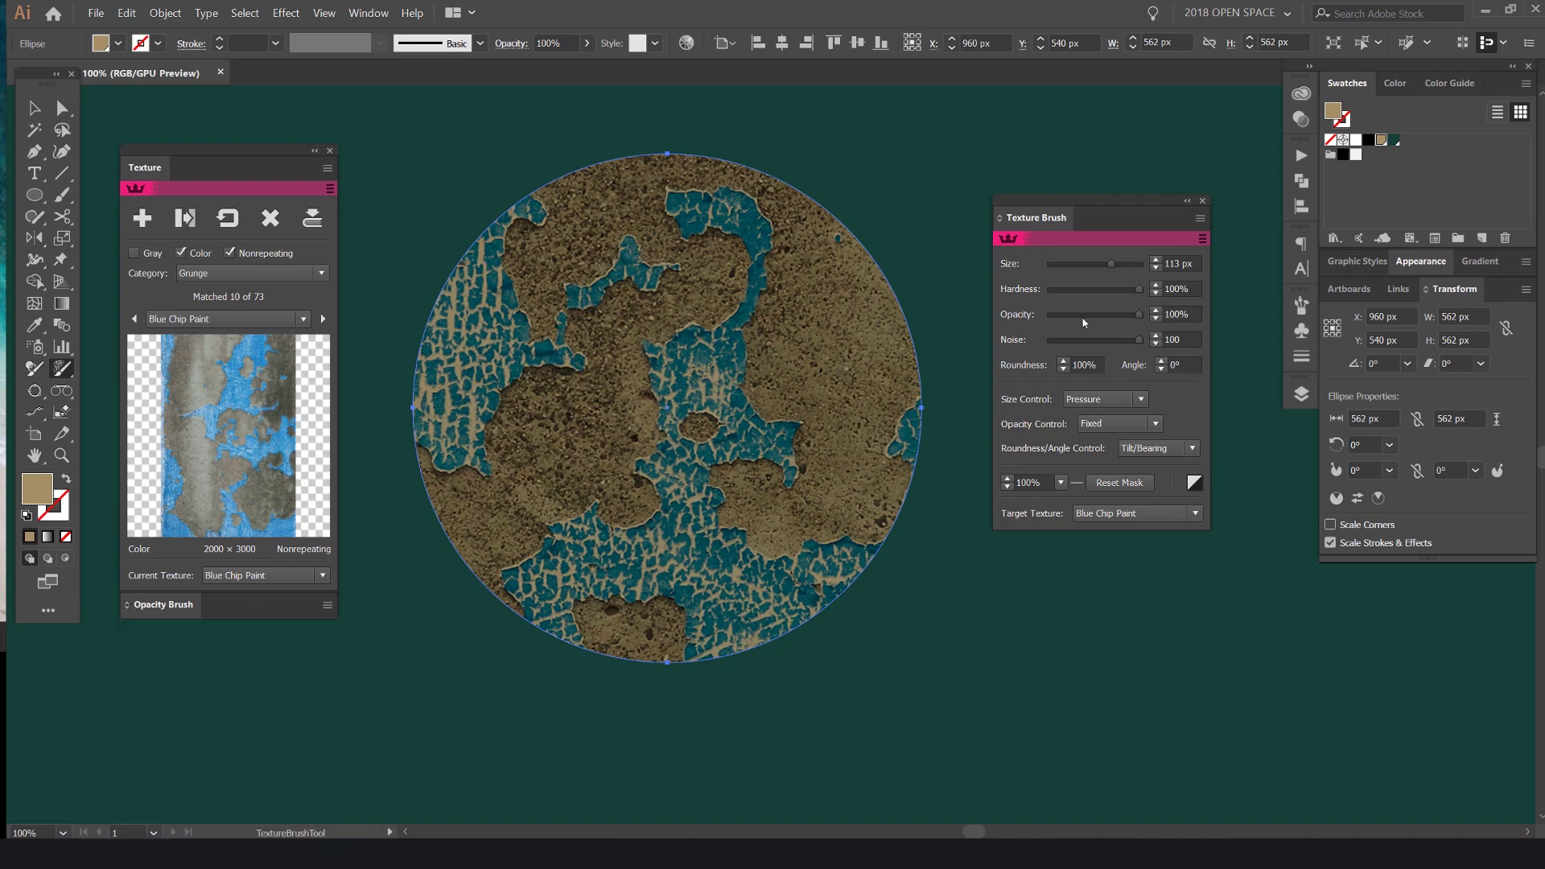
pyautogui.moveTo(1075, 235); pyautogui.dragTo(1059, 220)
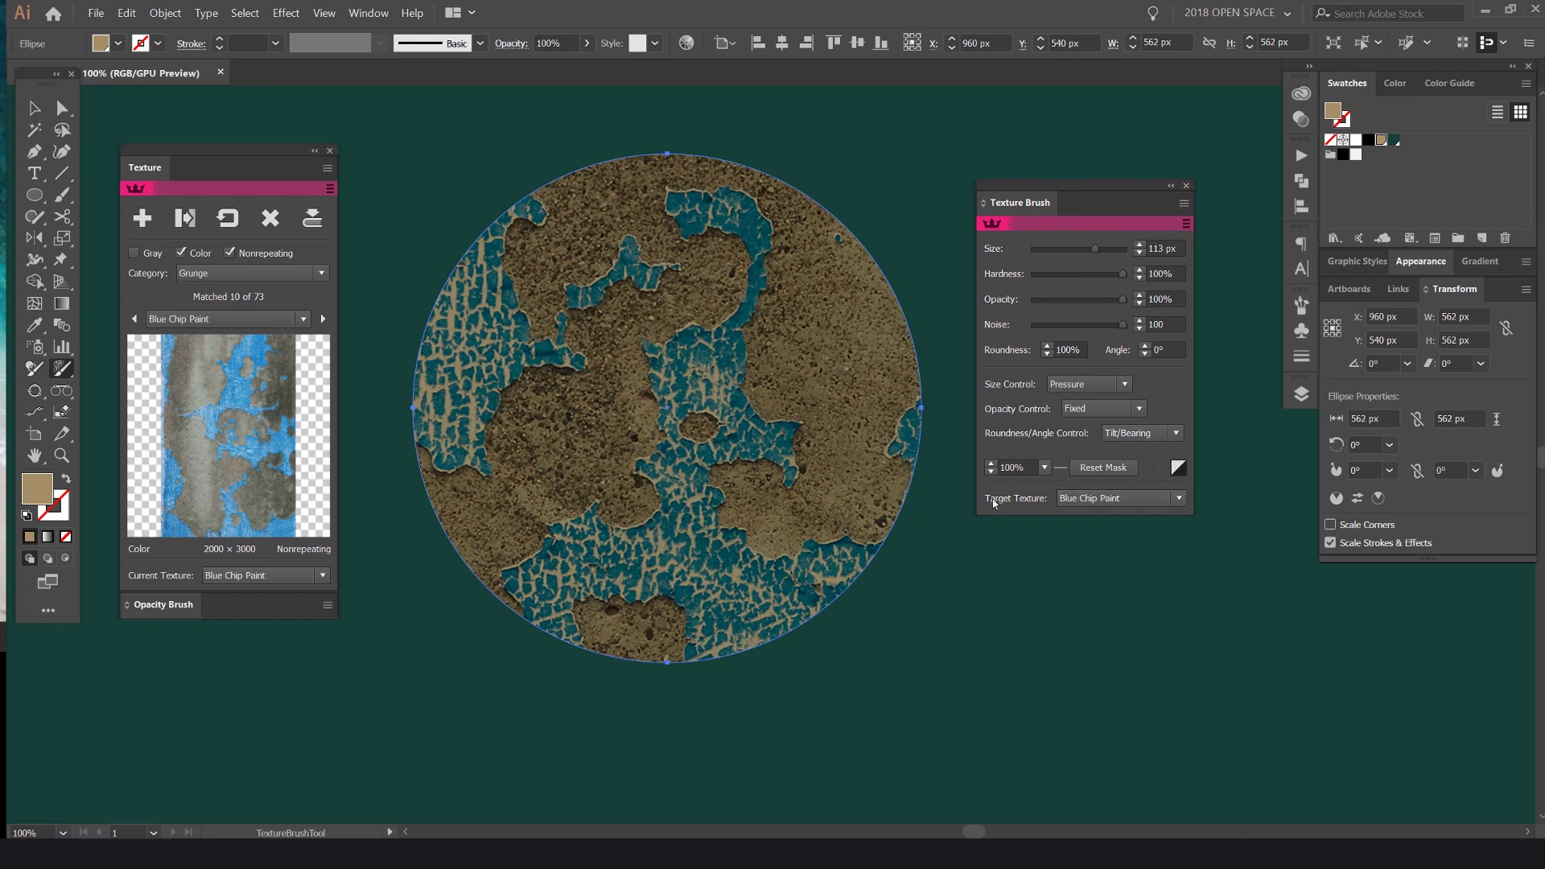
# Try brushing away parts of the Blue Chip Paint texture on the circle, undo the dab and check the target texture
pyautogui.click(643, 339)
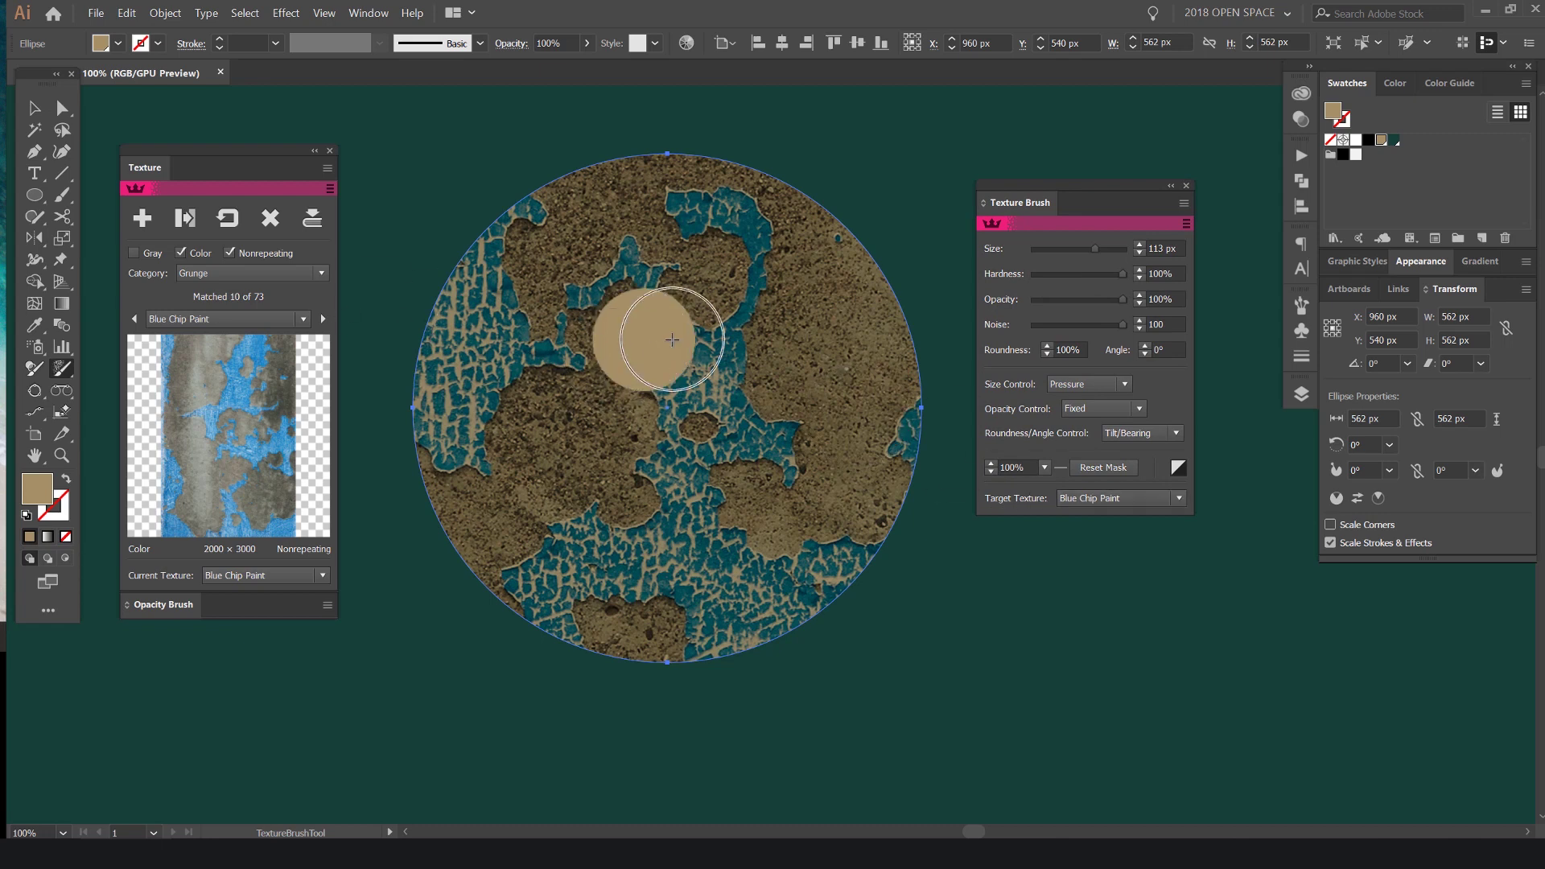
pyautogui.hotkey('ctrl', 'z')
pyautogui.click(1127, 499)
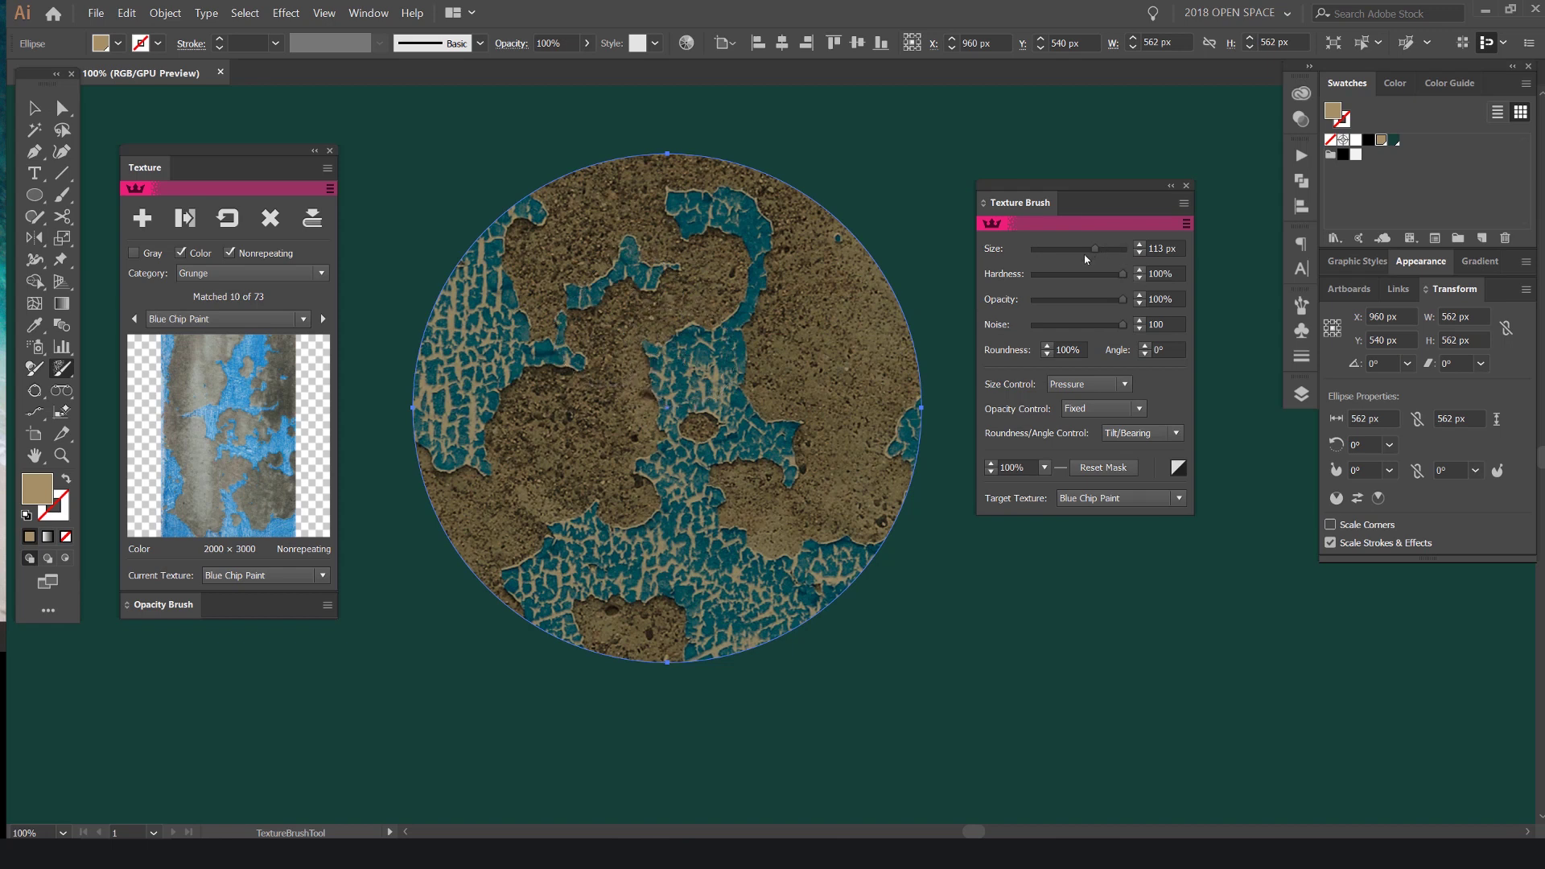
pyautogui.moveTo(624, 200); pyautogui.dragTo(655, 510)
# Reset the texture's mask at a reduced base opacity, and reset it again at 100%
pyautogui.click(994, 474)
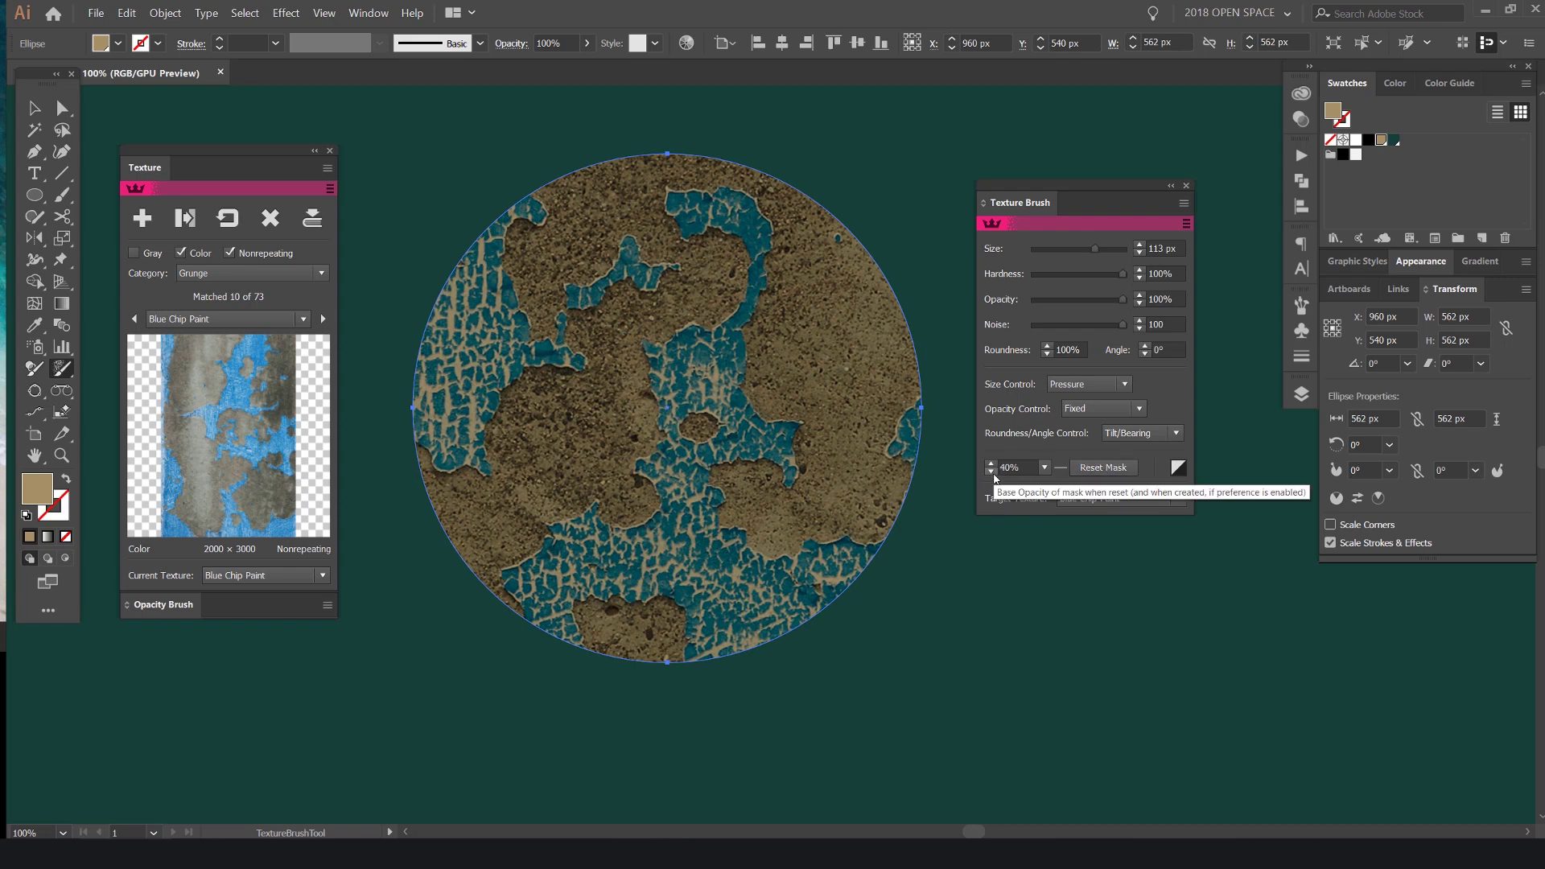
pyautogui.click(1099, 469)
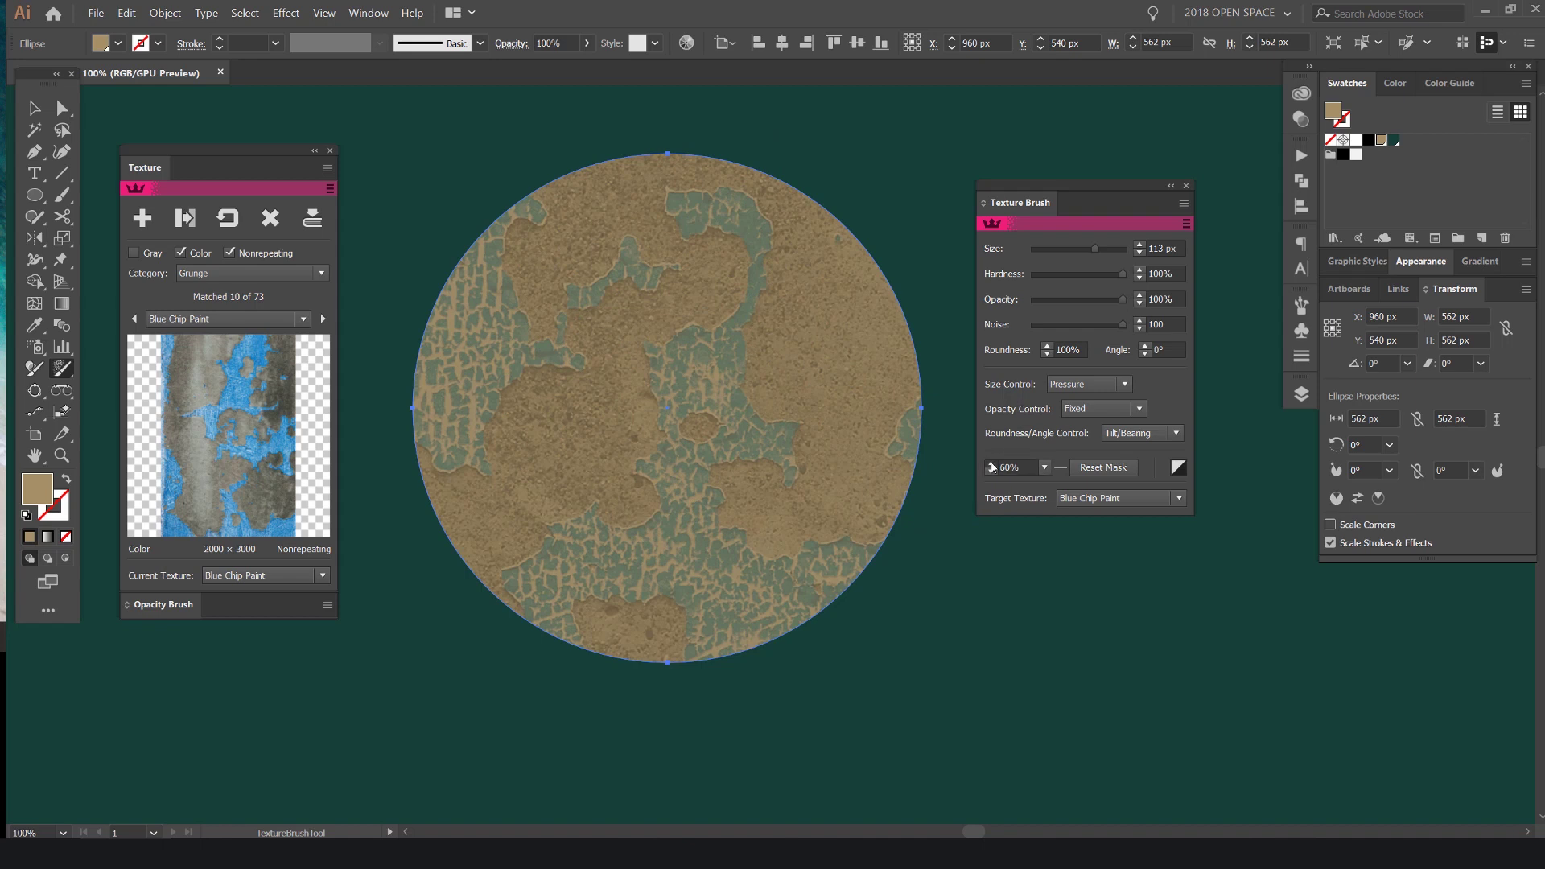
pyautogui.click(1113, 472)
# Vary the Texture Brush size, set it to 116 px and brush a curved hard-edged stroke across the circle
pyautogui.press('[')
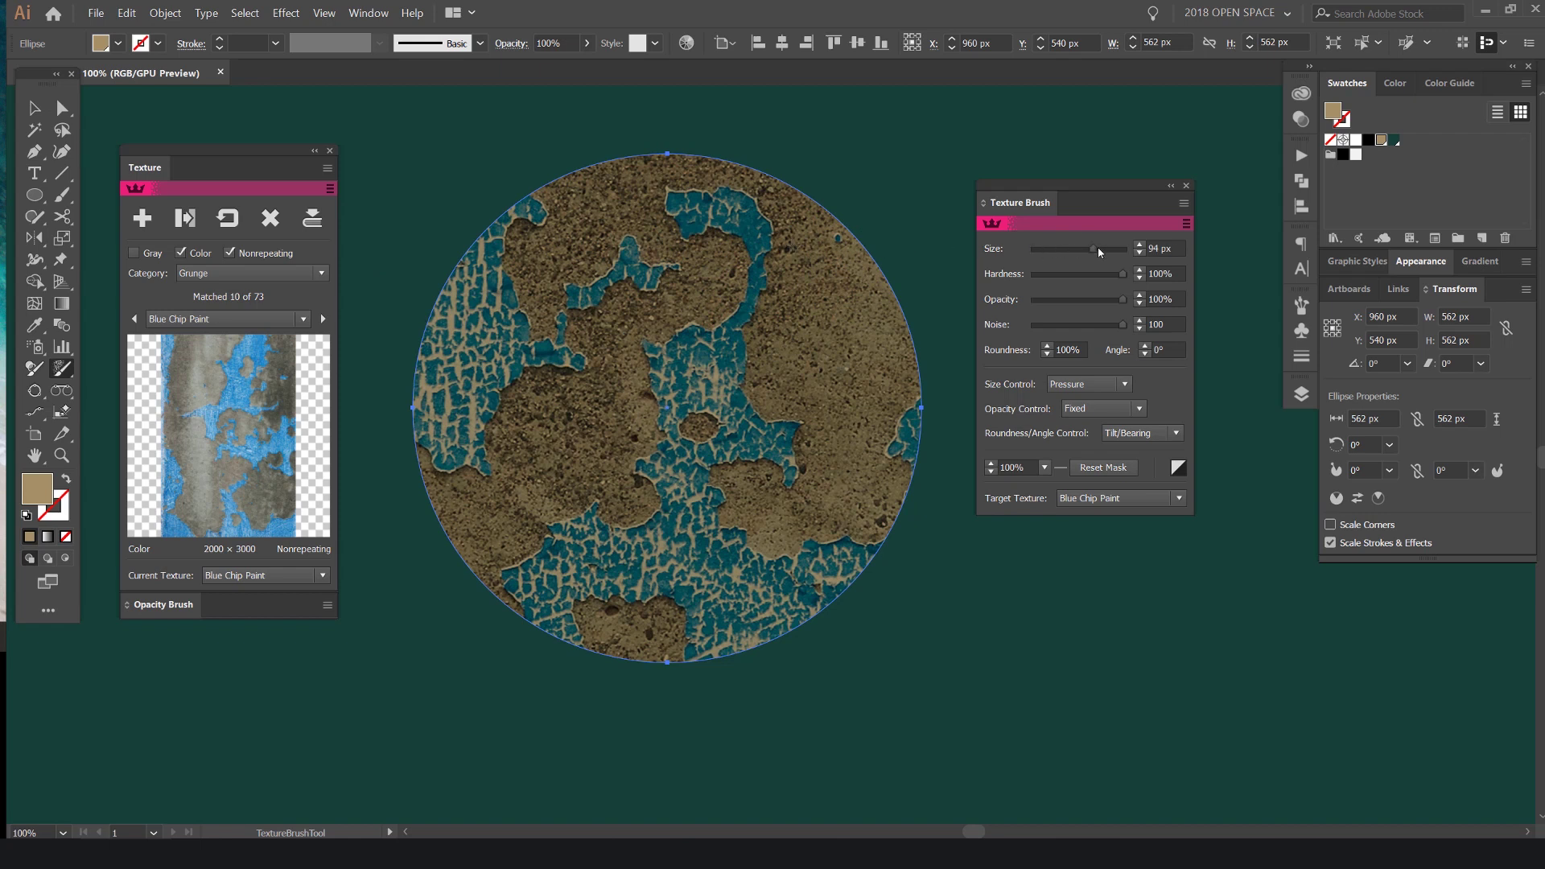
pyautogui.moveTo(1110, 249); pyautogui.dragTo(1101, 250)
pyautogui.moveTo(715, 240); pyautogui.dragTo(750, 449)
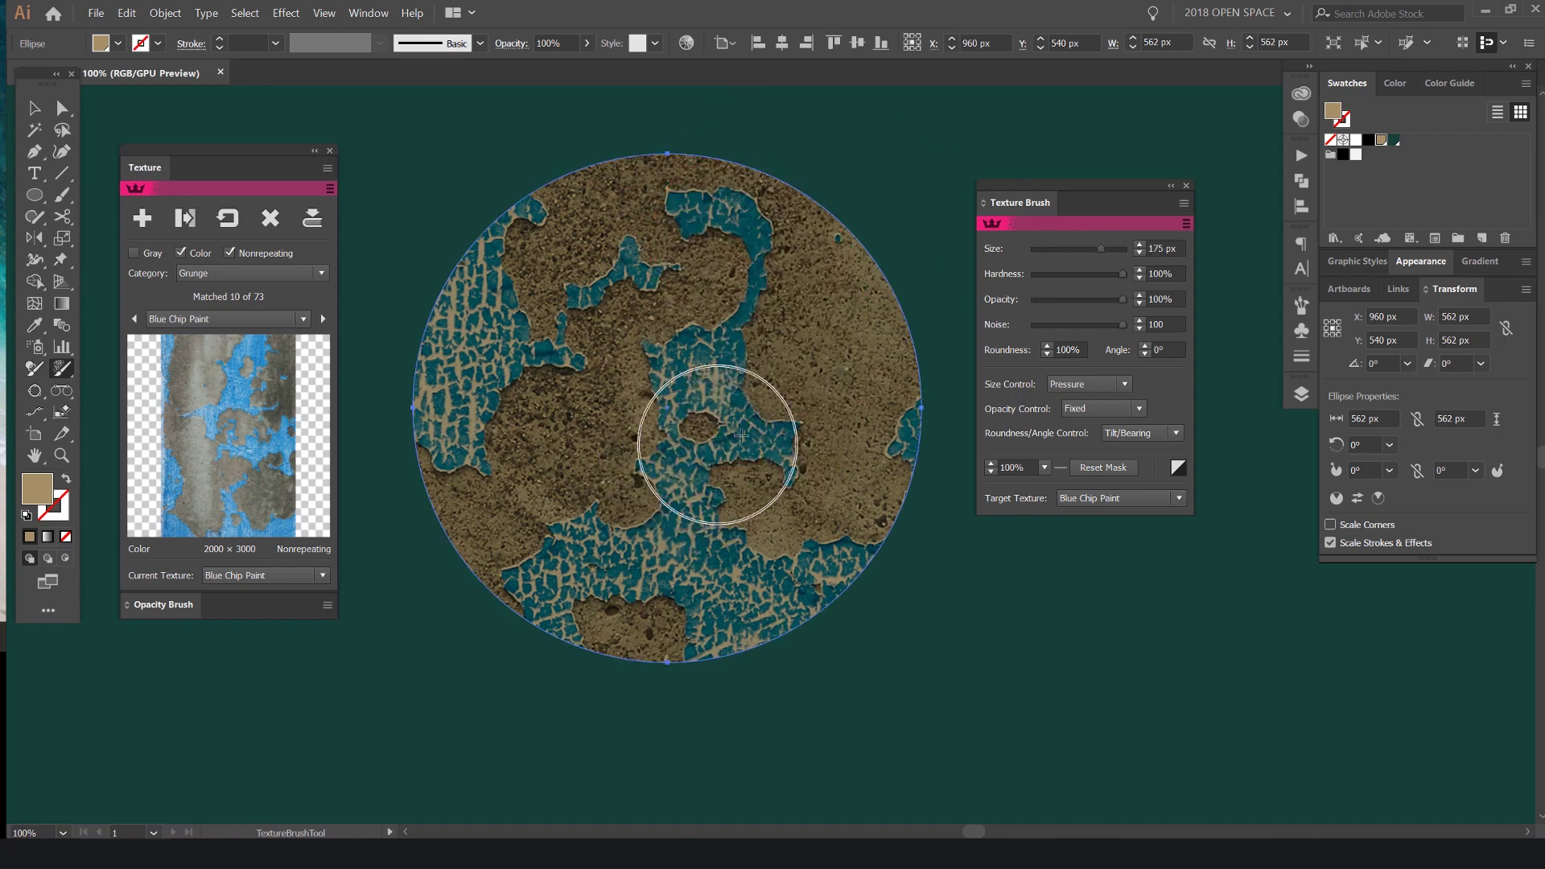
pyautogui.press('[')
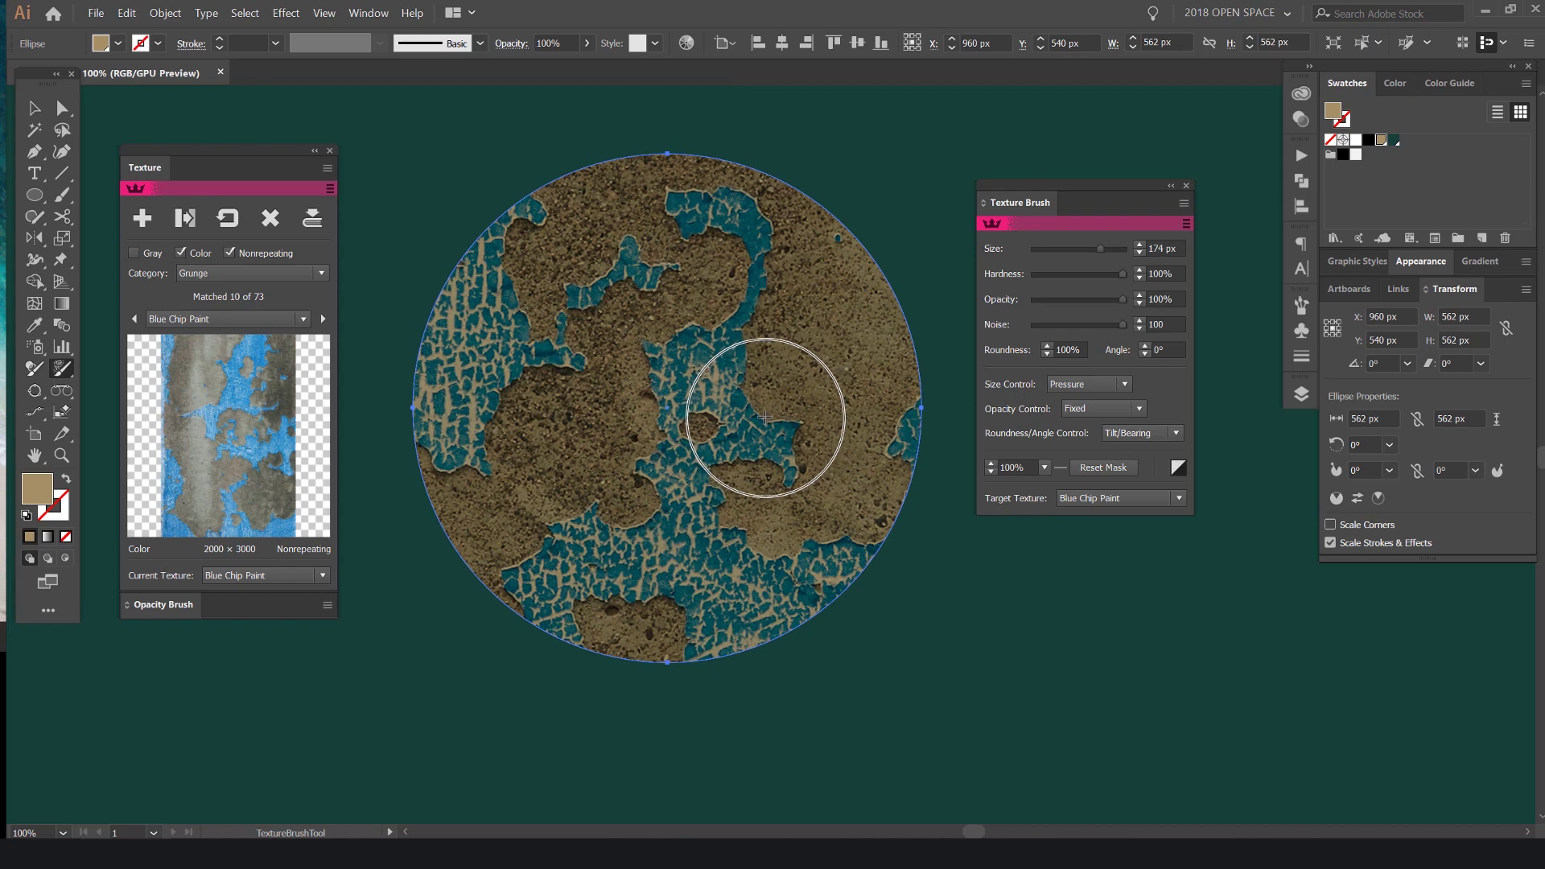
pyautogui.moveTo(787, 306); pyautogui.dragTo(748, 427)
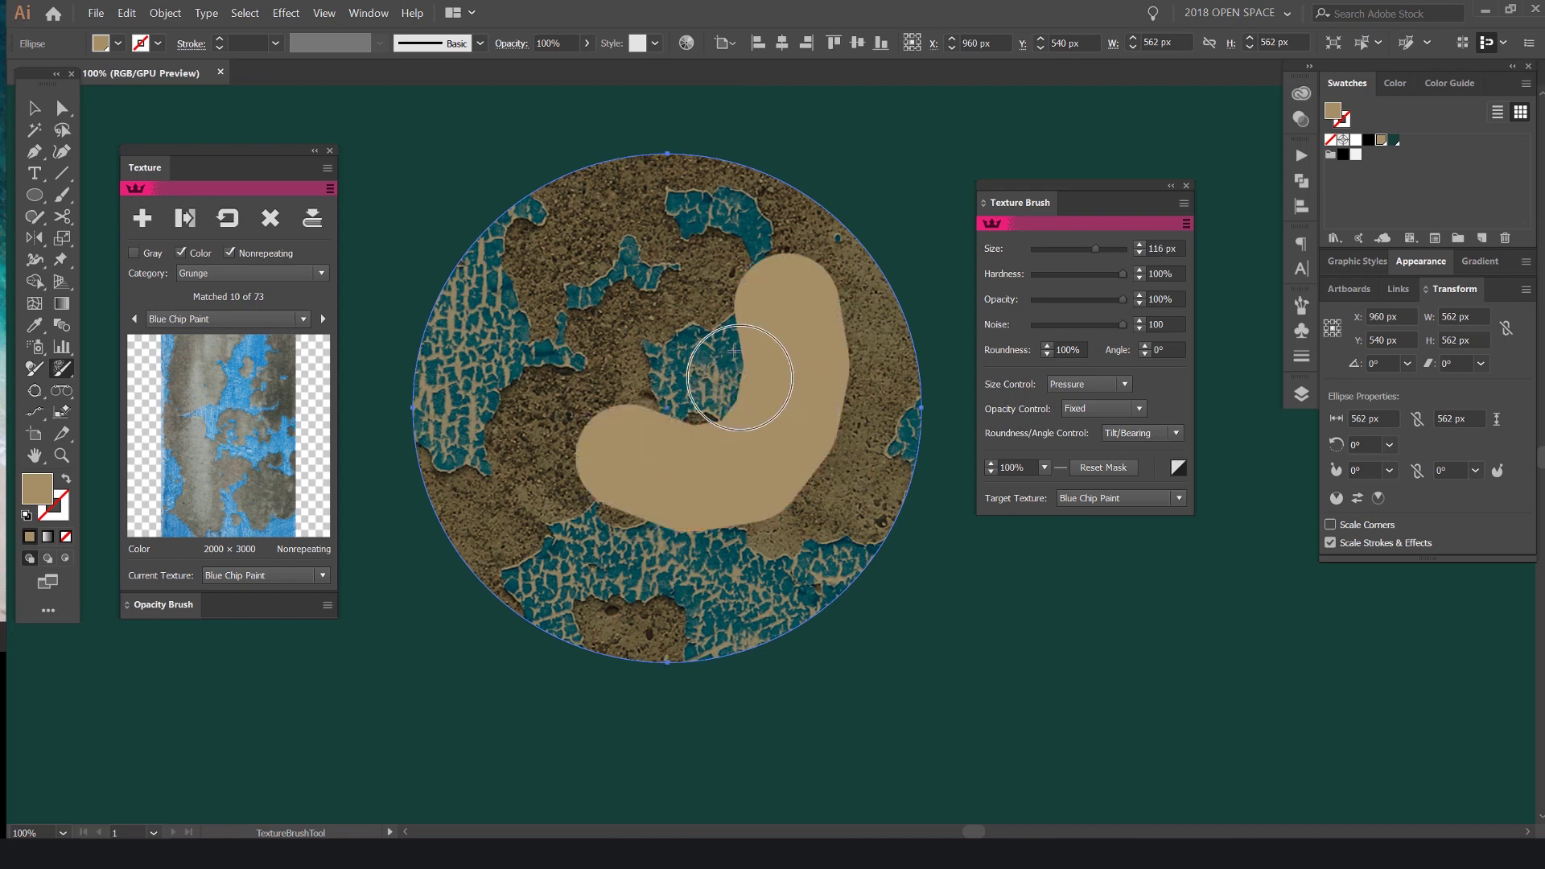
# Brush a soft-edged stroke on the circle with hardness at 0%, inspect its edge and undo the test strokes
pyautogui.moveTo(675, 269)
pyautogui.mouseDown()
pyautogui.moveTo(594, 350)
pyautogui.moveTo(707, 284)
pyautogui.mouseUp()
pyautogui.scroll(3, 696, 292)
pyautogui.scroll(1, 679, 357)
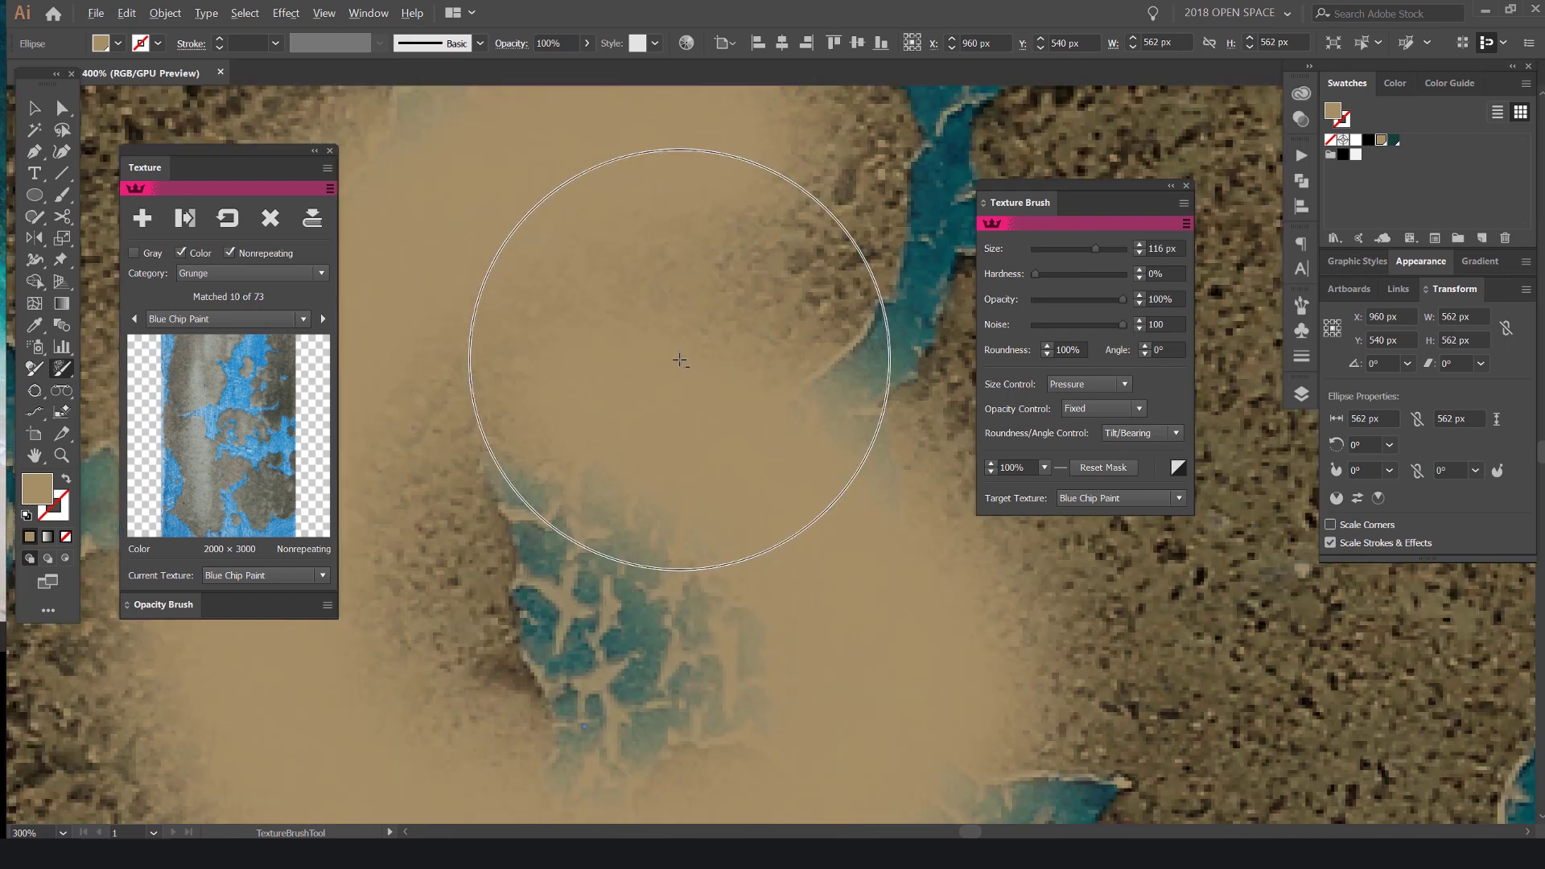
pyautogui.scroll(-3, 679, 357)
pyautogui.hotkey('ctrl', 'z')
pyautogui.hotkey('ctrl', 'z')
# Set the brush hardness to 100% and brush a test stroke down the circle to inspect its edge
pyautogui.moveTo(1035, 274); pyautogui.dragTo(1125, 273)
pyautogui.moveTo(653, 346)
pyautogui.mouseDown()
pyautogui.moveTo(725, 555)
pyautogui.moveTo(599, 595)
pyautogui.mouseUp()
pyautogui.scroll(4, 552, 438)
pyautogui.scroll(-6, 756, 346)
pyautogui.scroll(1, 838, 335)
# Set the Texture Brush opacity to 0% and deselect the circle
pyautogui.moveTo(1106, 306); pyautogui.dragTo(1034, 304)
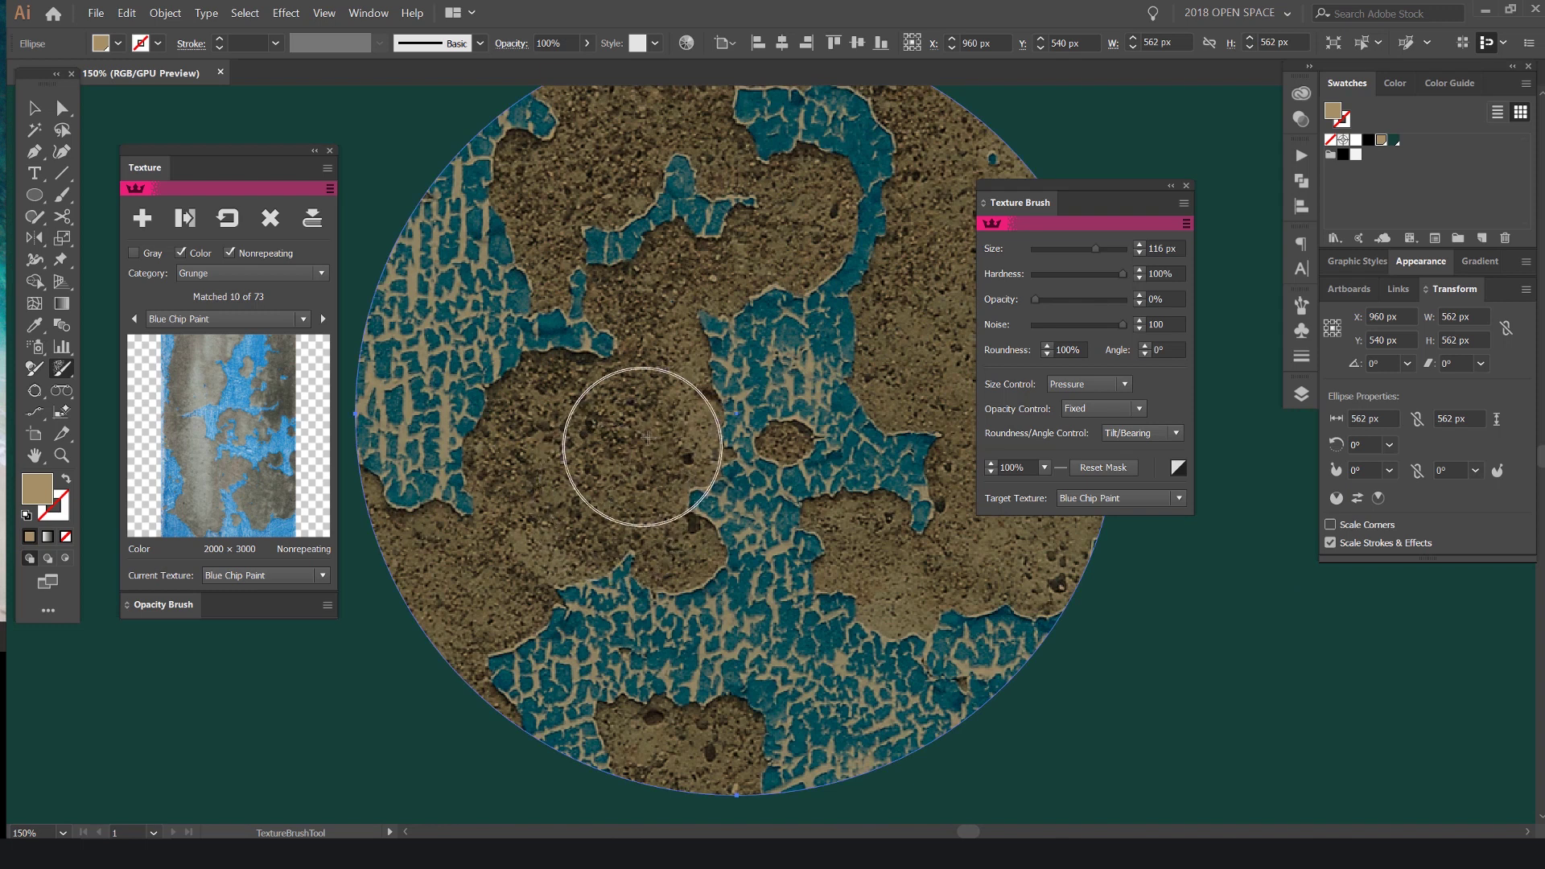
pyautogui.press('ctrl')
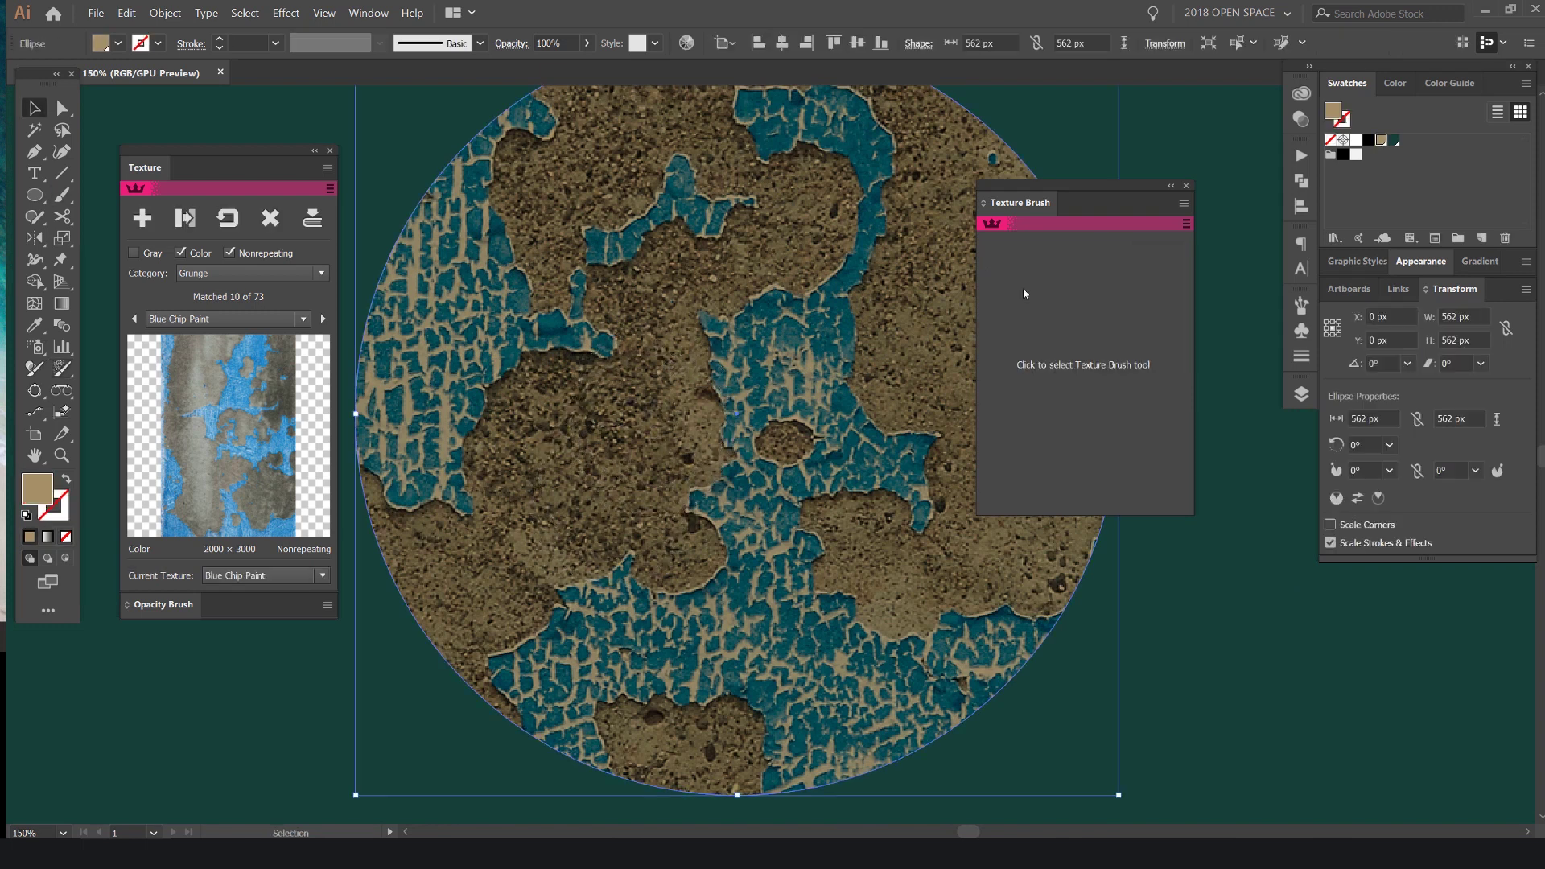
pyautogui.click(1038, 302)
pyautogui.press('v')
pyautogui.click(1158, 601)
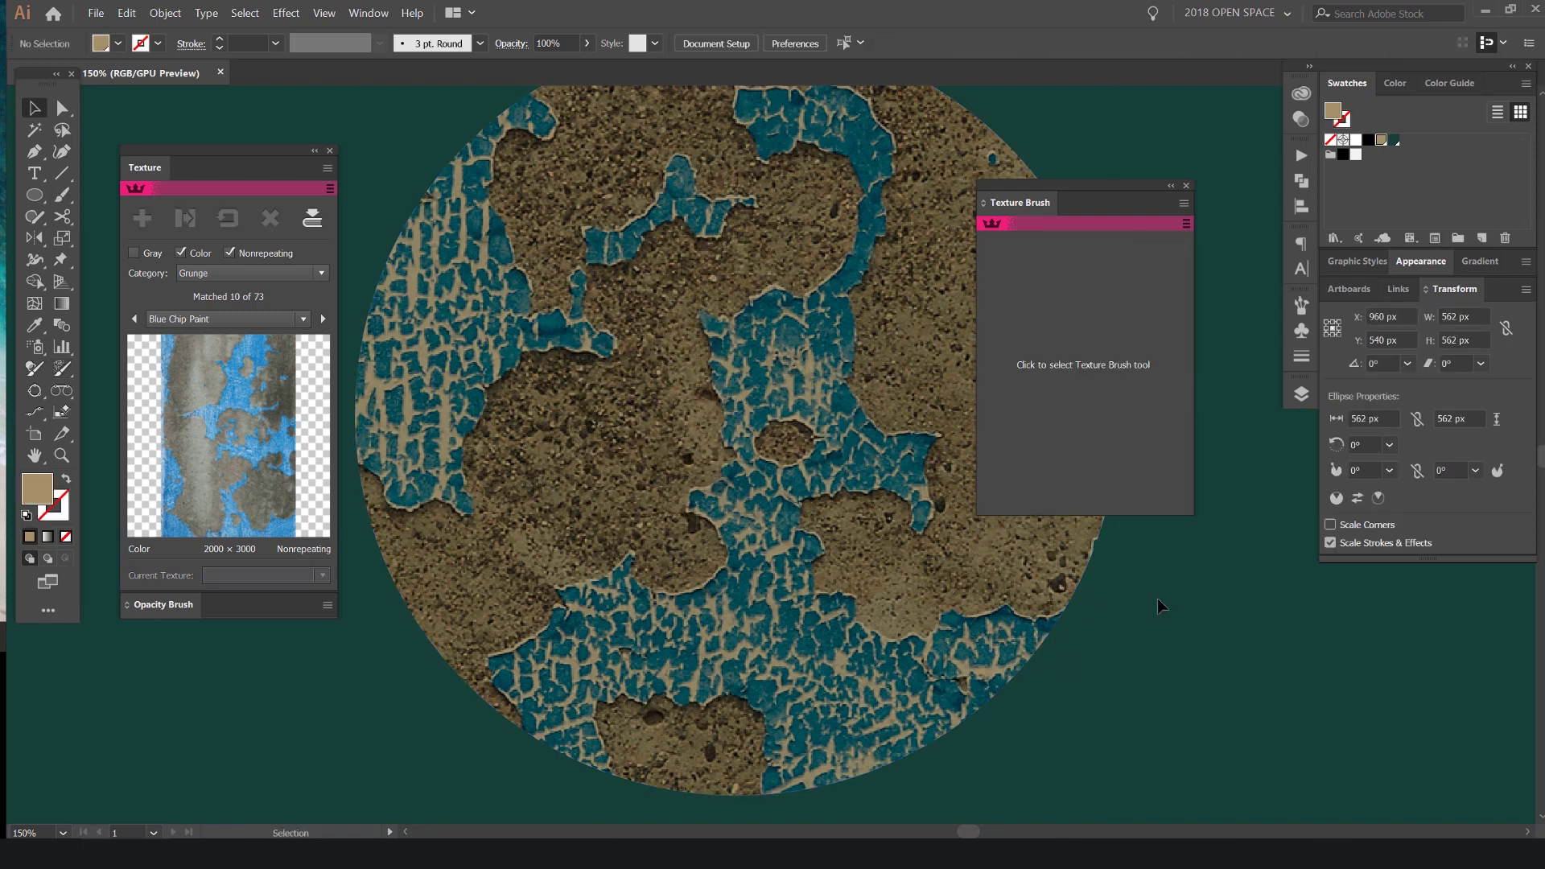
# Reselect the circle at 100% zoom and reactivate the Texture Brush
pyautogui.scroll(-1, 1157, 600)
pyautogui.click(1014, 511)
pyautogui.press('v')
pyautogui.click(838, 400)
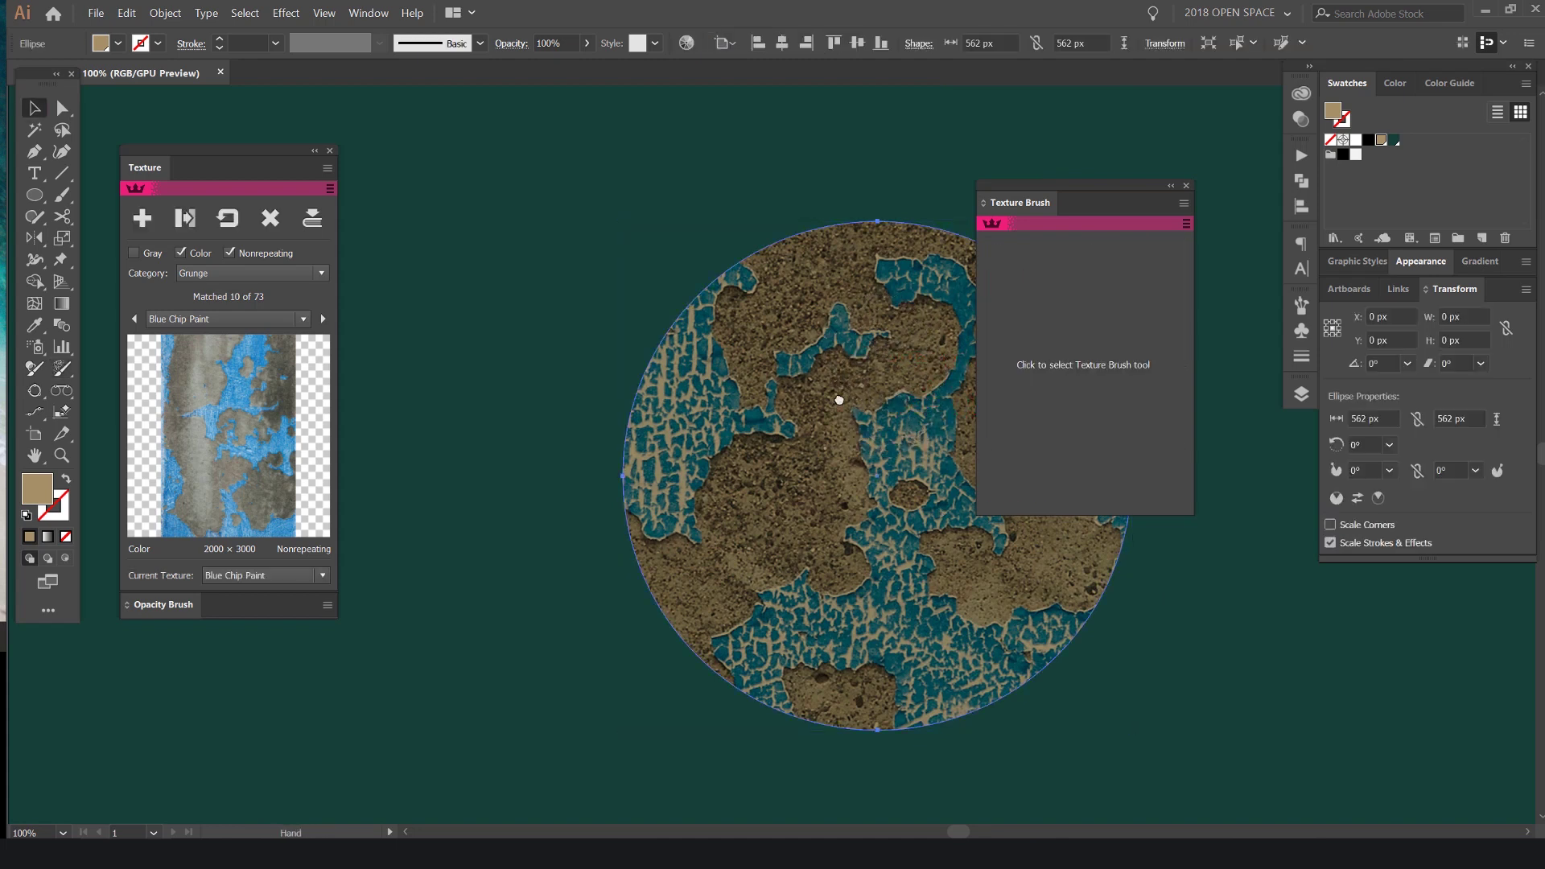
pyautogui.hotkey('ctrl', '1')
pyautogui.click(1060, 338)
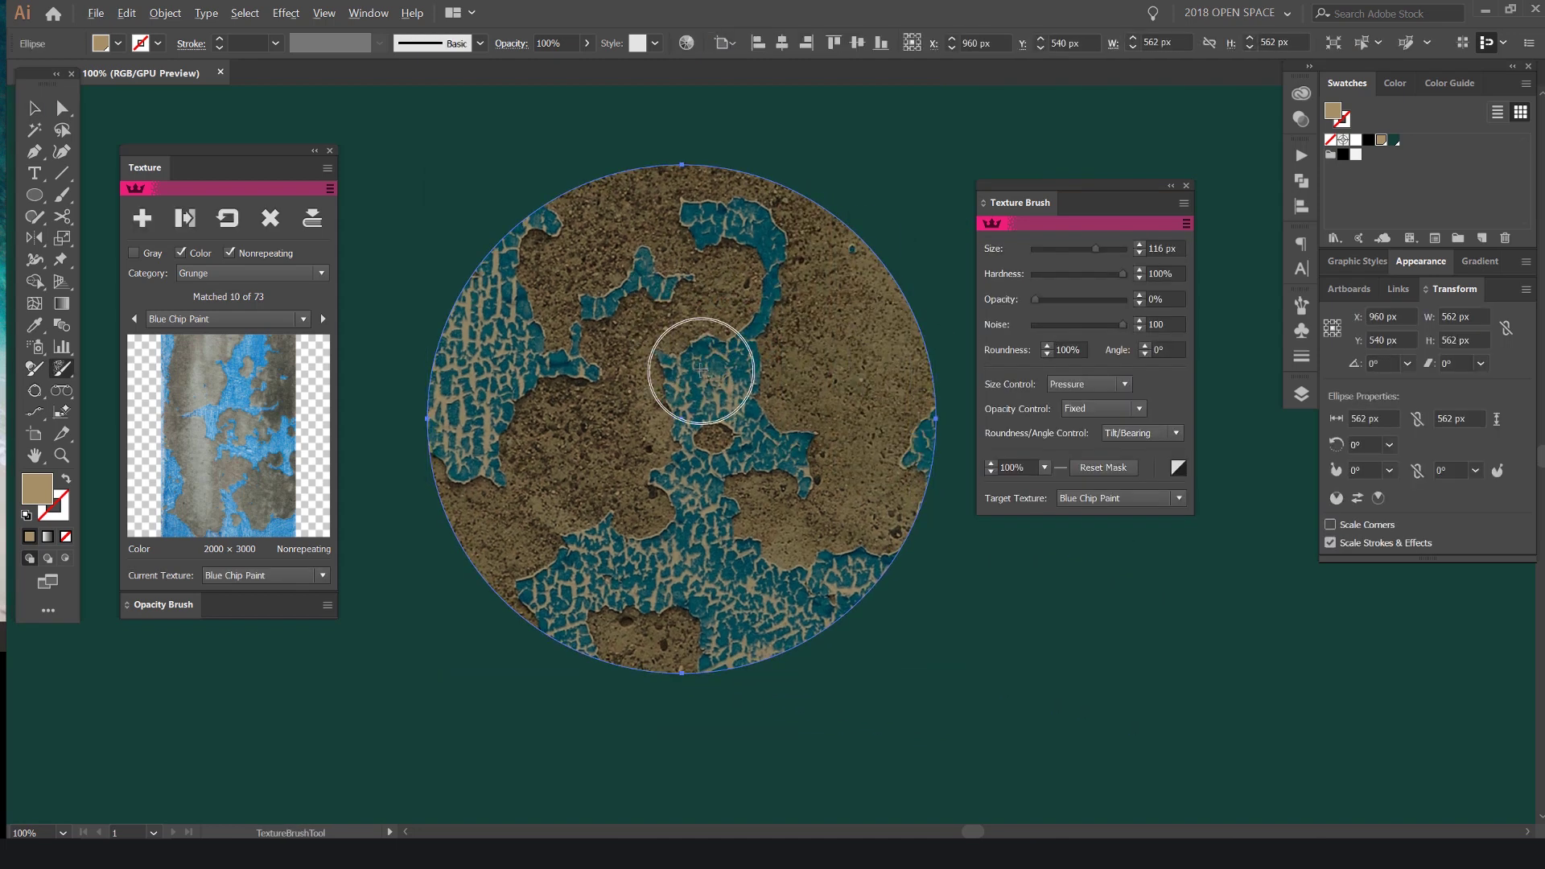
# Brush over the circle's texture with the opacity at 89%, and brush another stroke at 100% opacity
pyautogui.scroll(1, 690, 356)
pyautogui.moveTo(801, 287)
pyautogui.mouseDown()
pyautogui.moveTo(644, 368)
pyautogui.moveTo(691, 394)
pyautogui.mouseUp()
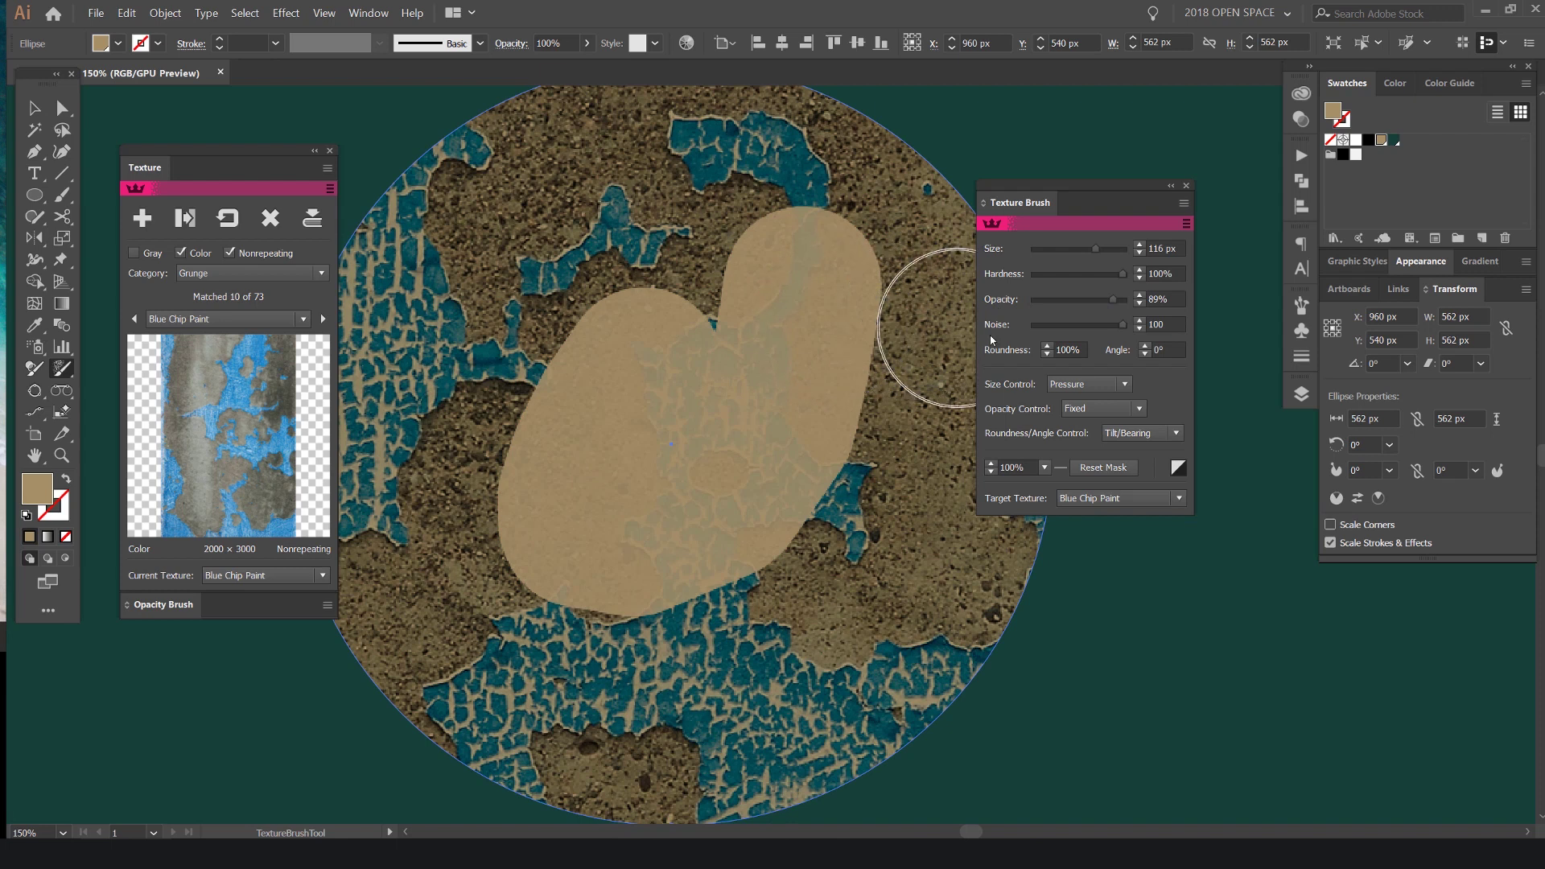
pyautogui.moveTo(1113, 299); pyautogui.dragTo(1125, 299)
pyautogui.moveTo(809, 247); pyautogui.dragTo(732, 596)
# Set the brush opacity to 10%, brush faint strokes over the circle's texture, and undo the test strokes
pyautogui.moveTo(1048, 305); pyautogui.dragTo(1043, 302)
pyautogui.moveTo(668, 270)
pyautogui.mouseDown()
pyautogui.moveTo(523, 312)
pyautogui.moveTo(488, 481)
pyautogui.mouseUp()
pyautogui.moveTo(691, 297); pyautogui.dragTo(563, 451)
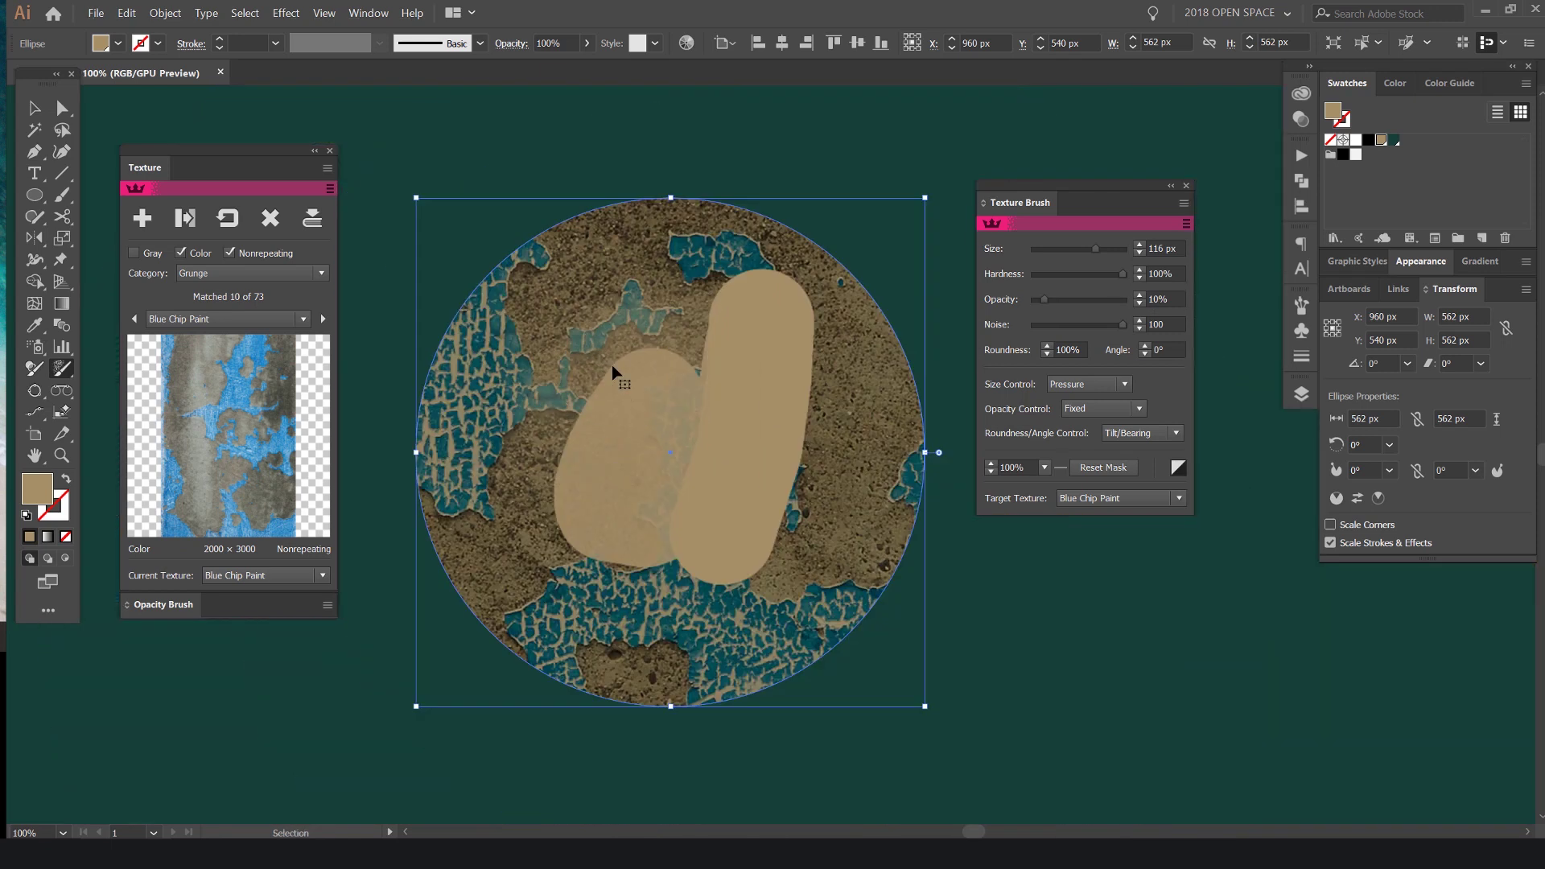
pyautogui.hotkey('ctrl', 'z')
pyautogui.hotkey('ctrl', 'z')
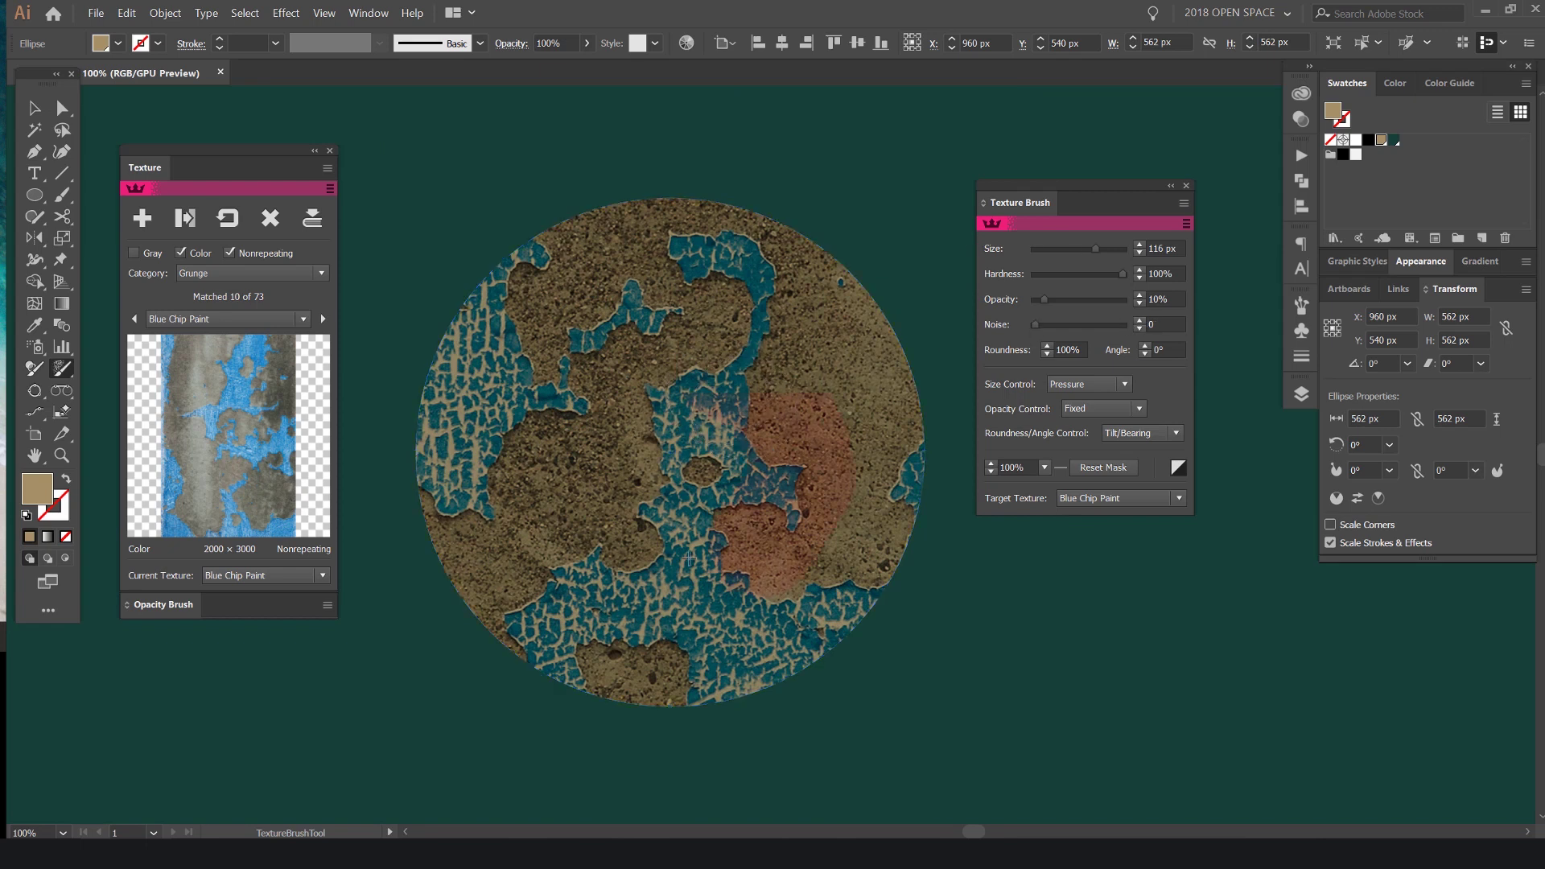
# Set the brush noise to 100 following a noise-free test stroke, and undo the last change to the circle
pyautogui.scroll(2, 784, 443)
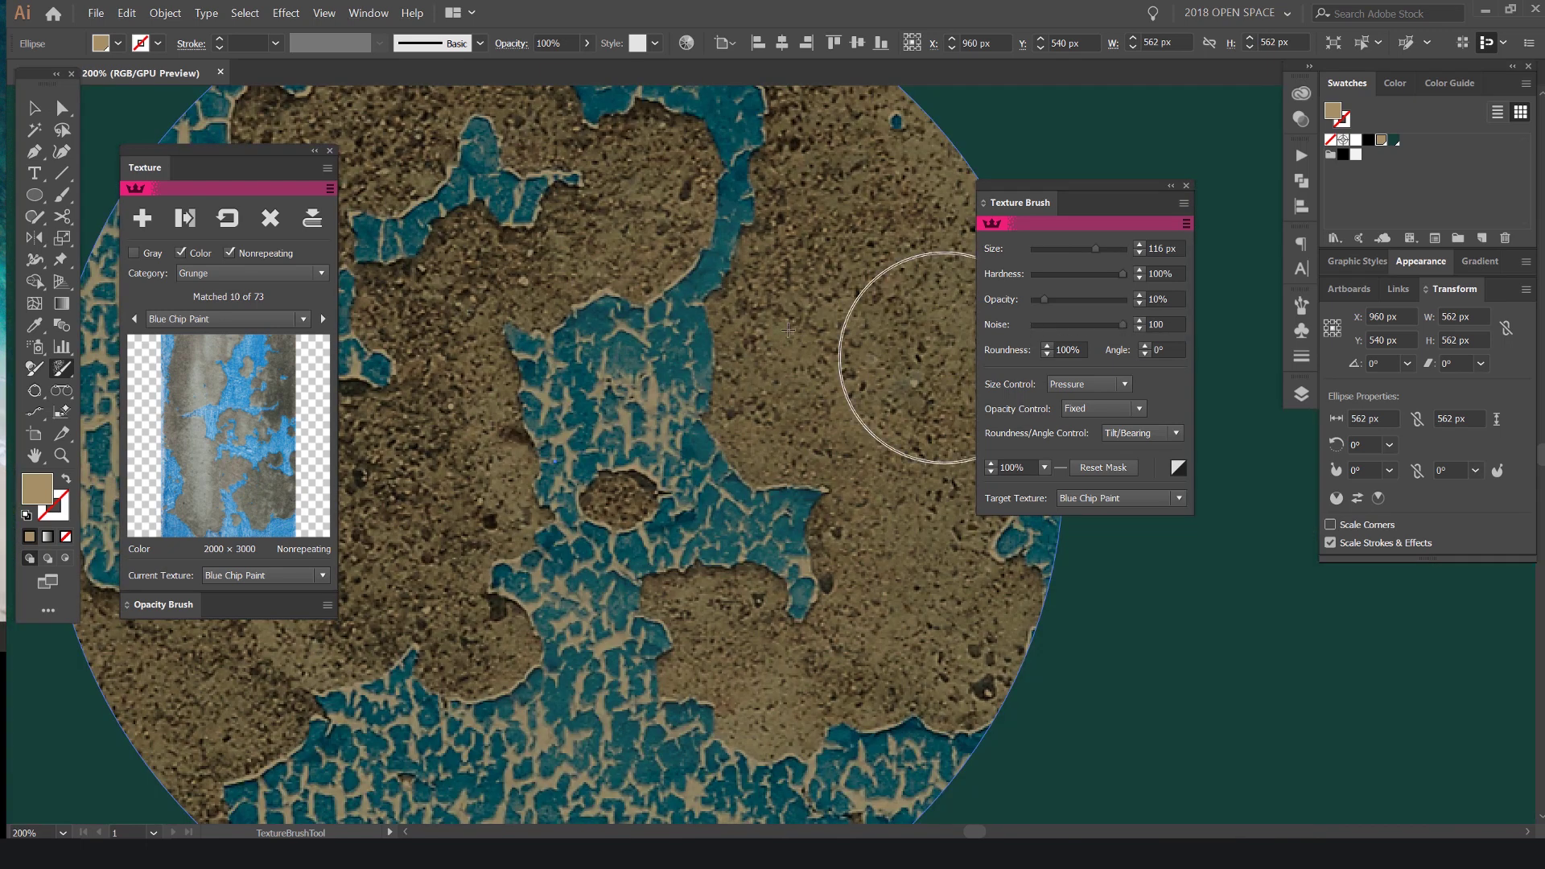
pyautogui.scroll(-2, 593, 437)
pyautogui.press('v')
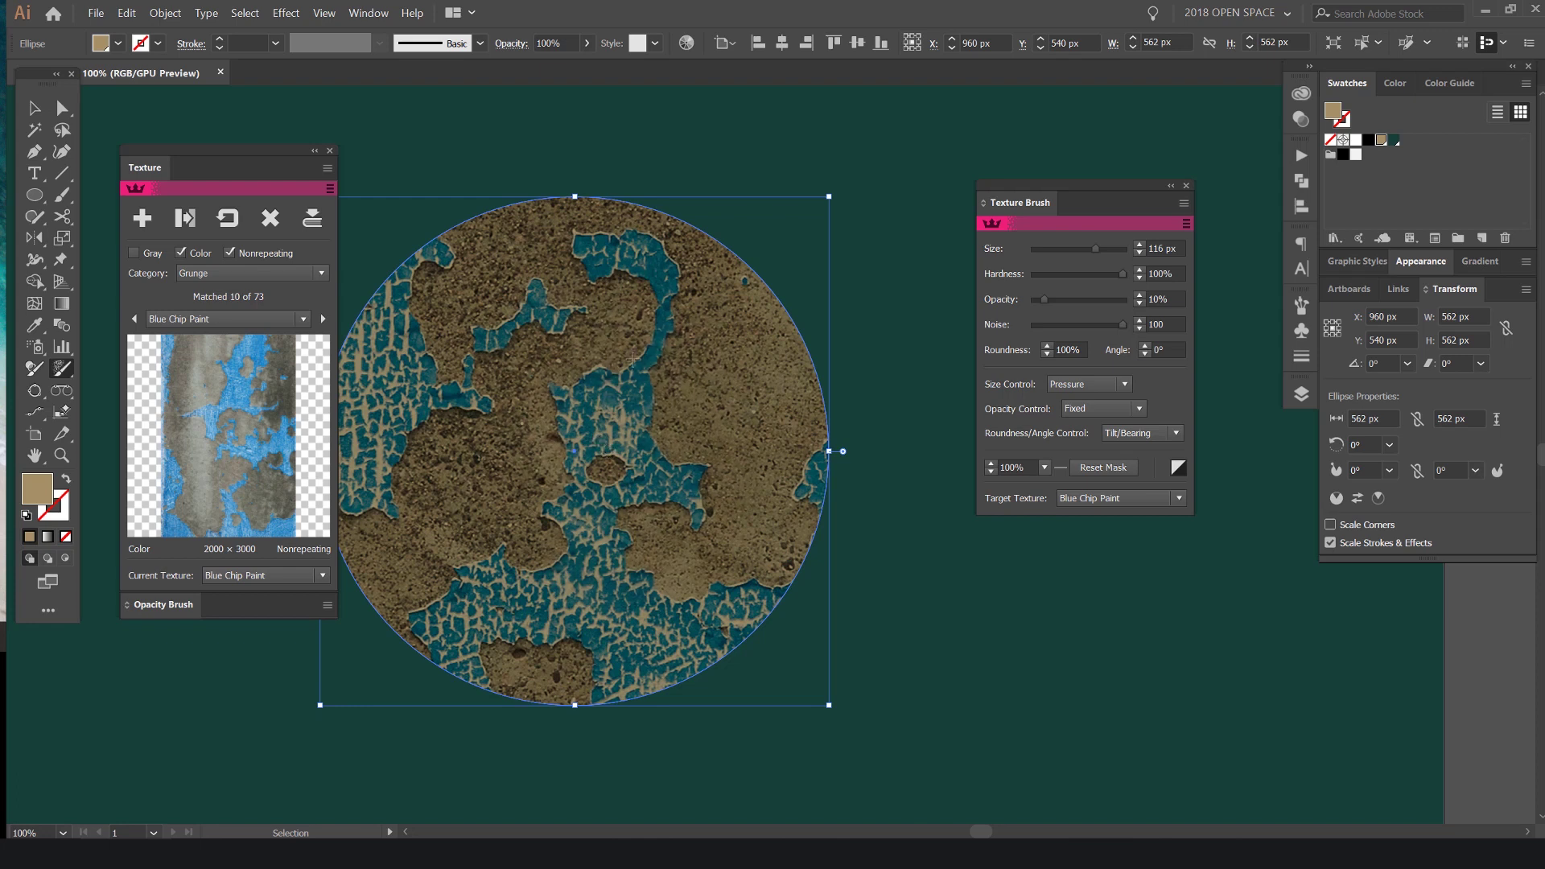
pyautogui.hotkey('ctrl', 'z')
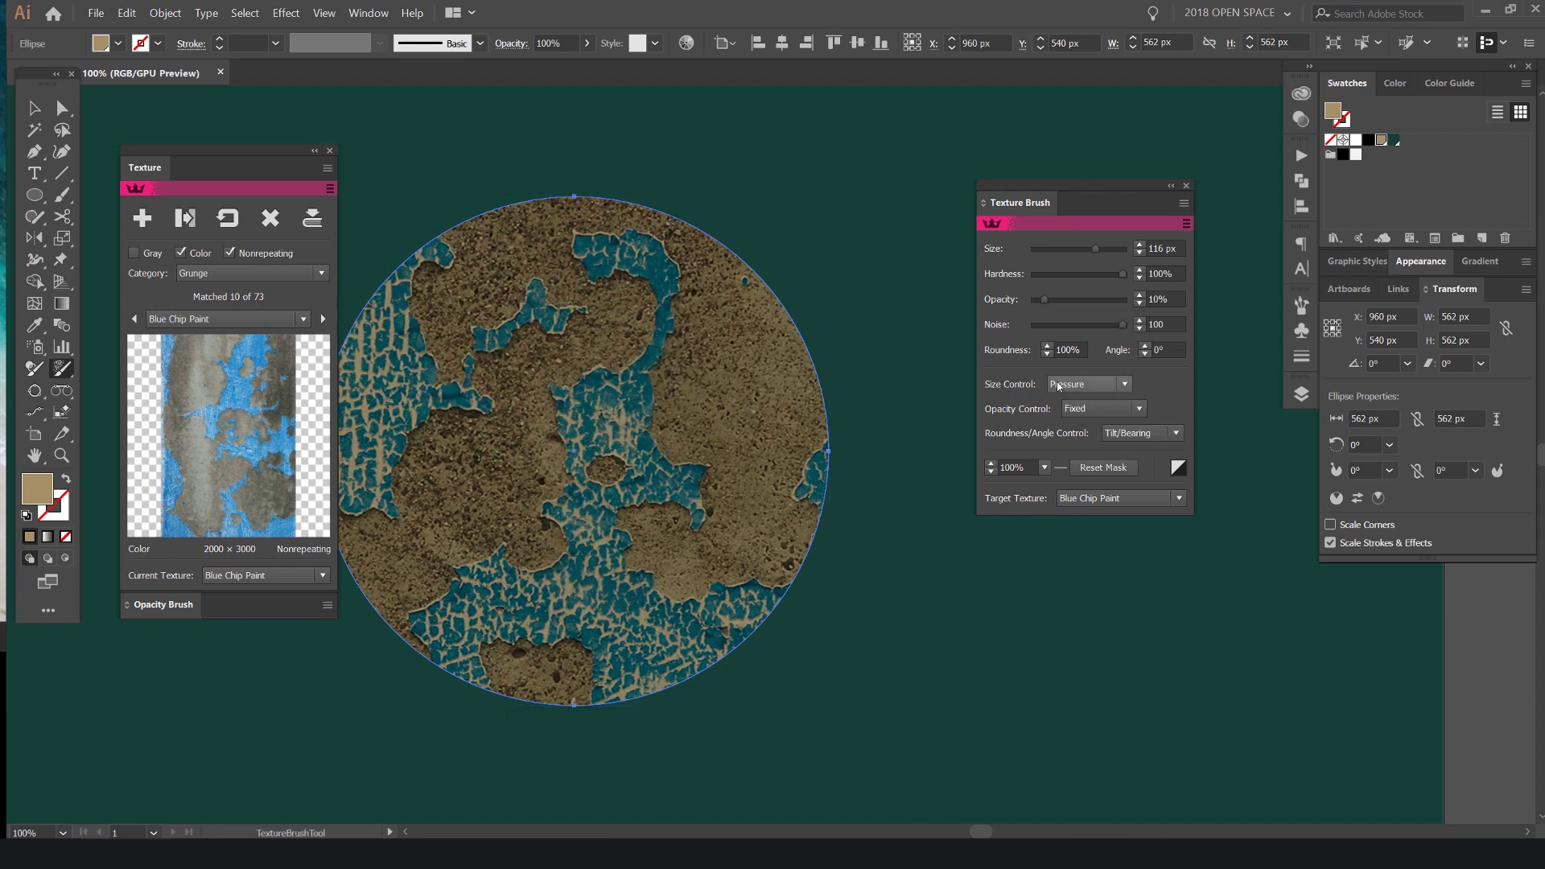
# Set the Texture Brush roundness to 20% and enlarge the brush to 121 px
pyautogui.write('20')
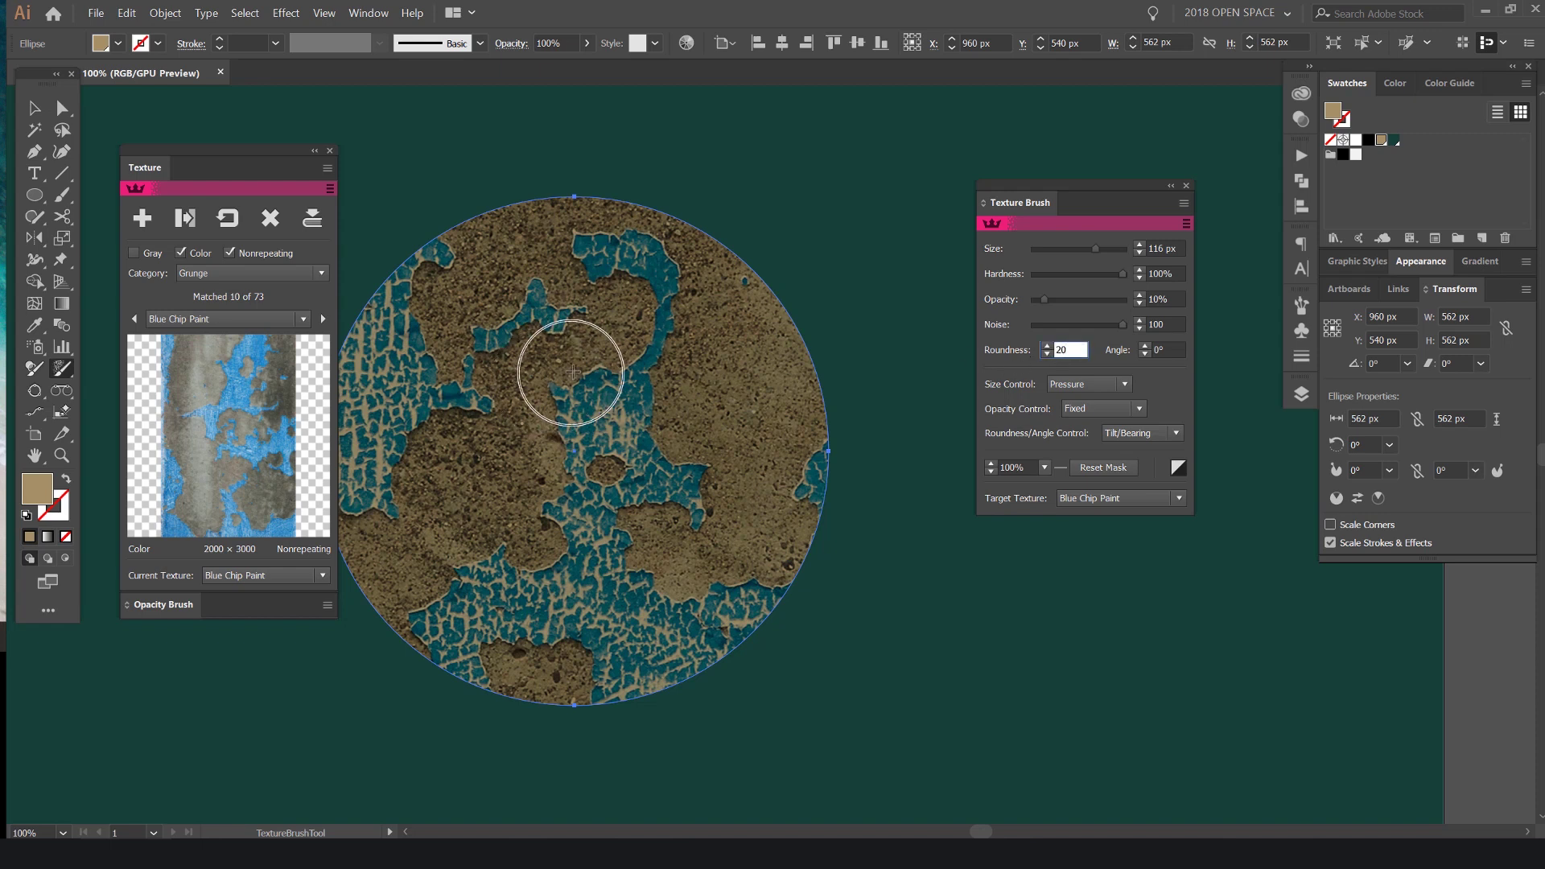
pyautogui.press('Return')
pyautogui.moveTo(847, 242); pyautogui.dragTo(872, 230)
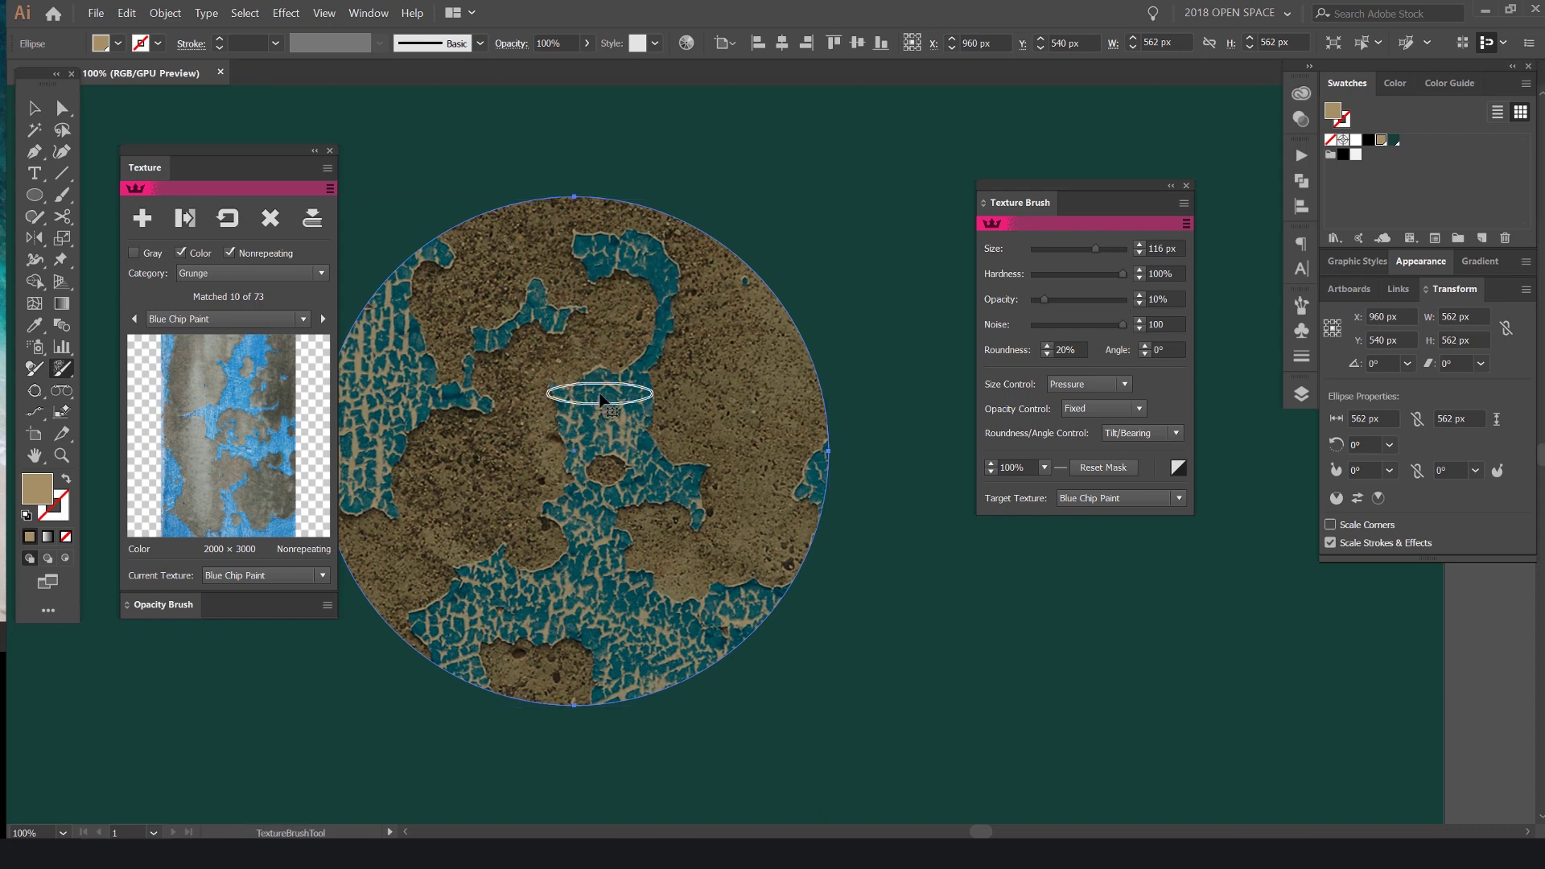
pyautogui.press(']')
# Set the brush opacity to 100%, brush a slanted stroke with the flattened tip, and undo it
pyautogui.moveTo(1051, 296); pyautogui.dragTo(1125, 299)
pyautogui.moveTo(686, 288); pyautogui.dragTo(651, 398)
pyautogui.scroll(3, 636, 305)
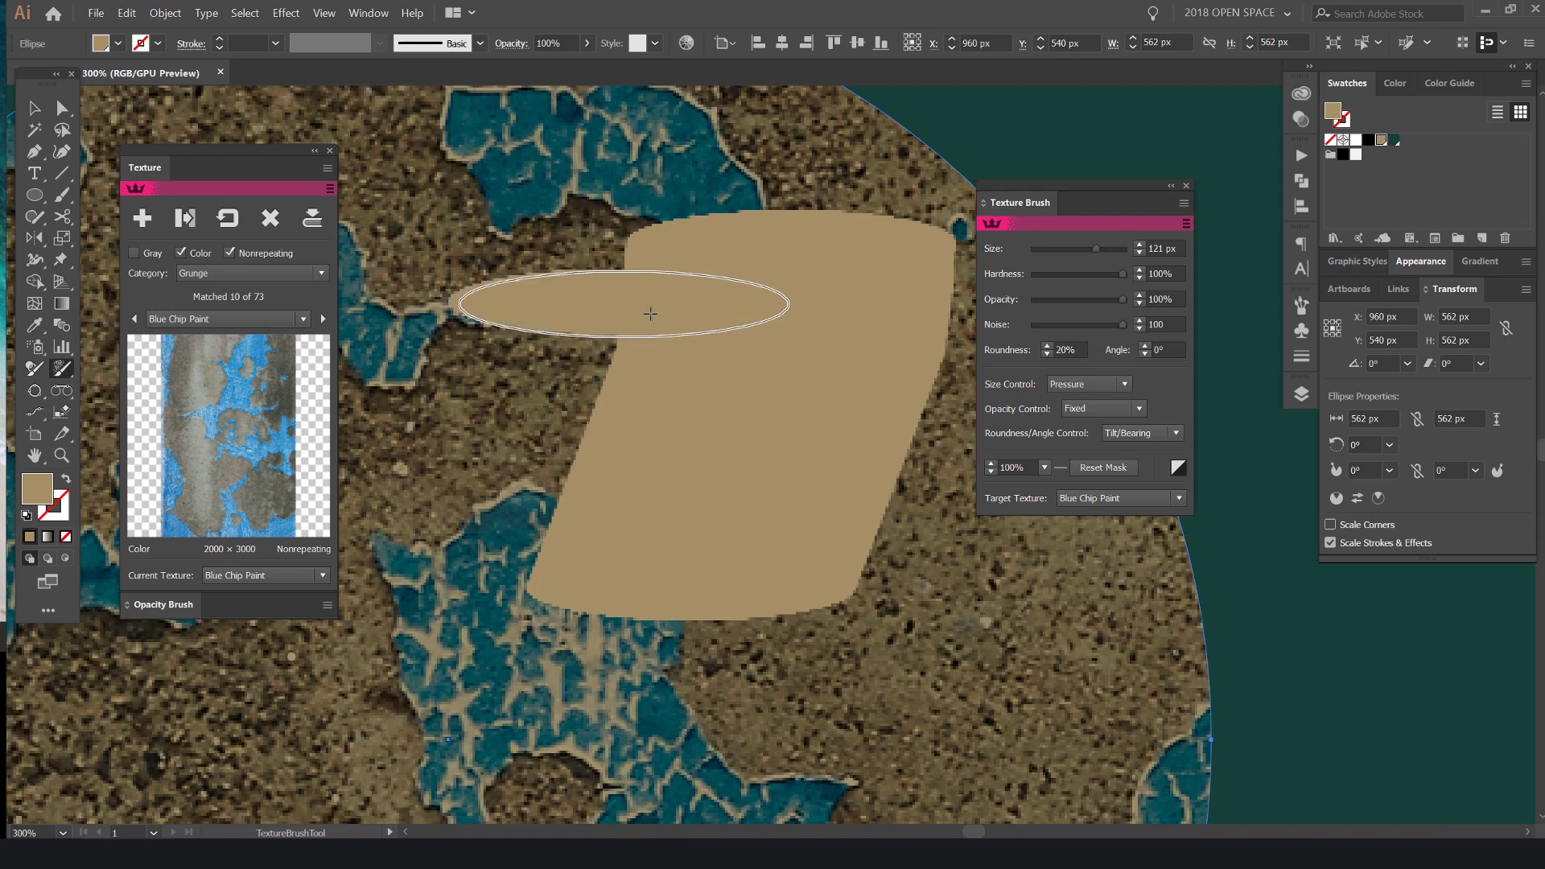
pyautogui.hotkey('ctrl', 'z')
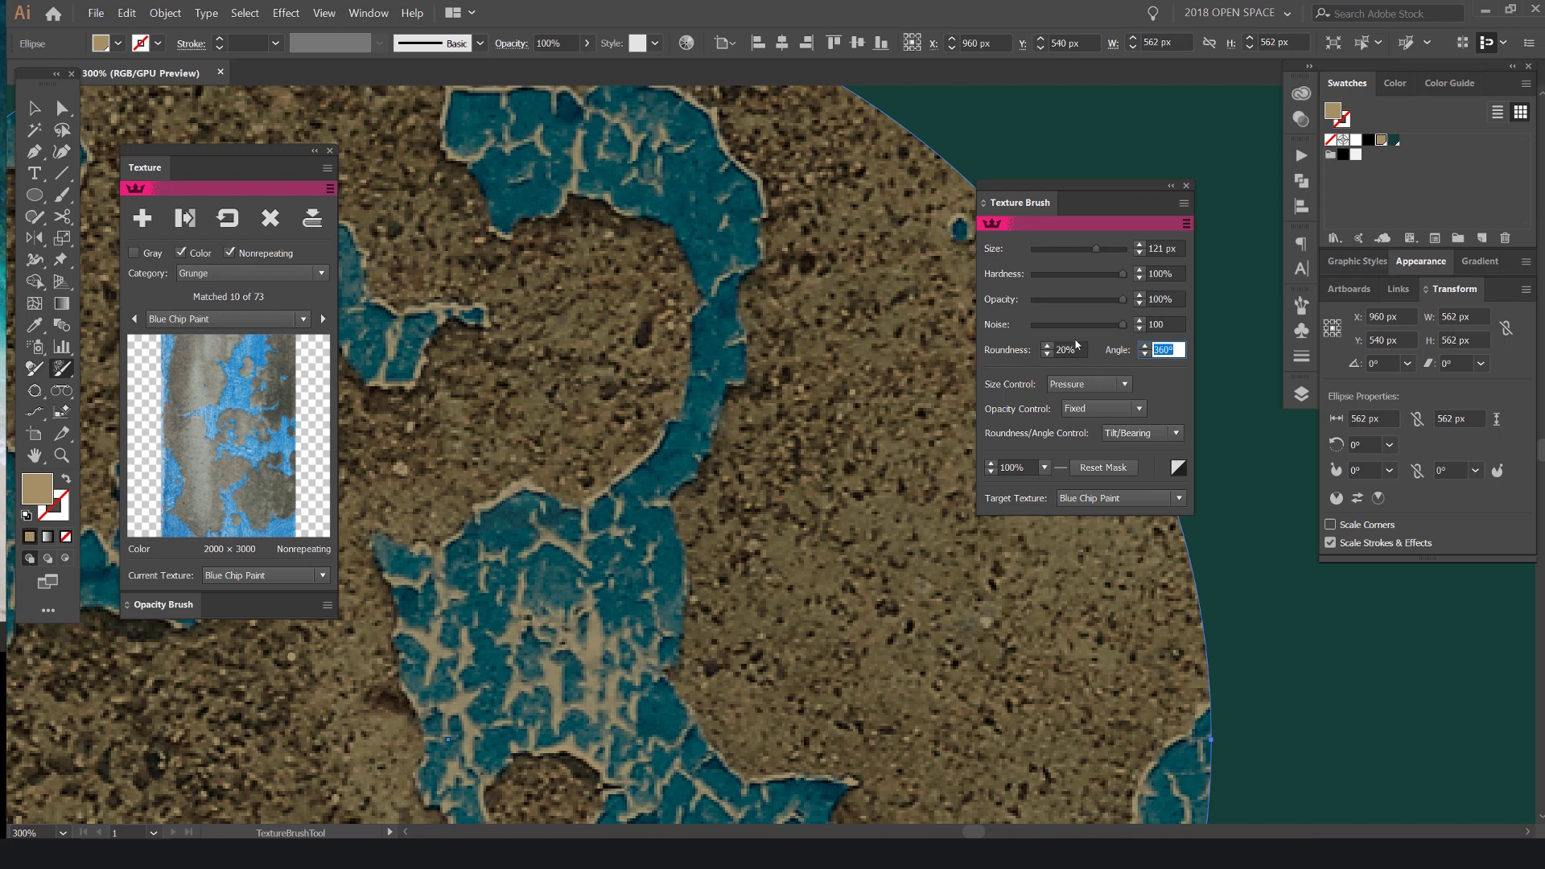
# Set the brush angle to 45°, brush a test stroke on the circle, and return the angle to 0°
pyautogui.press('Return')
pyautogui.write('45')
pyautogui.press('Return')
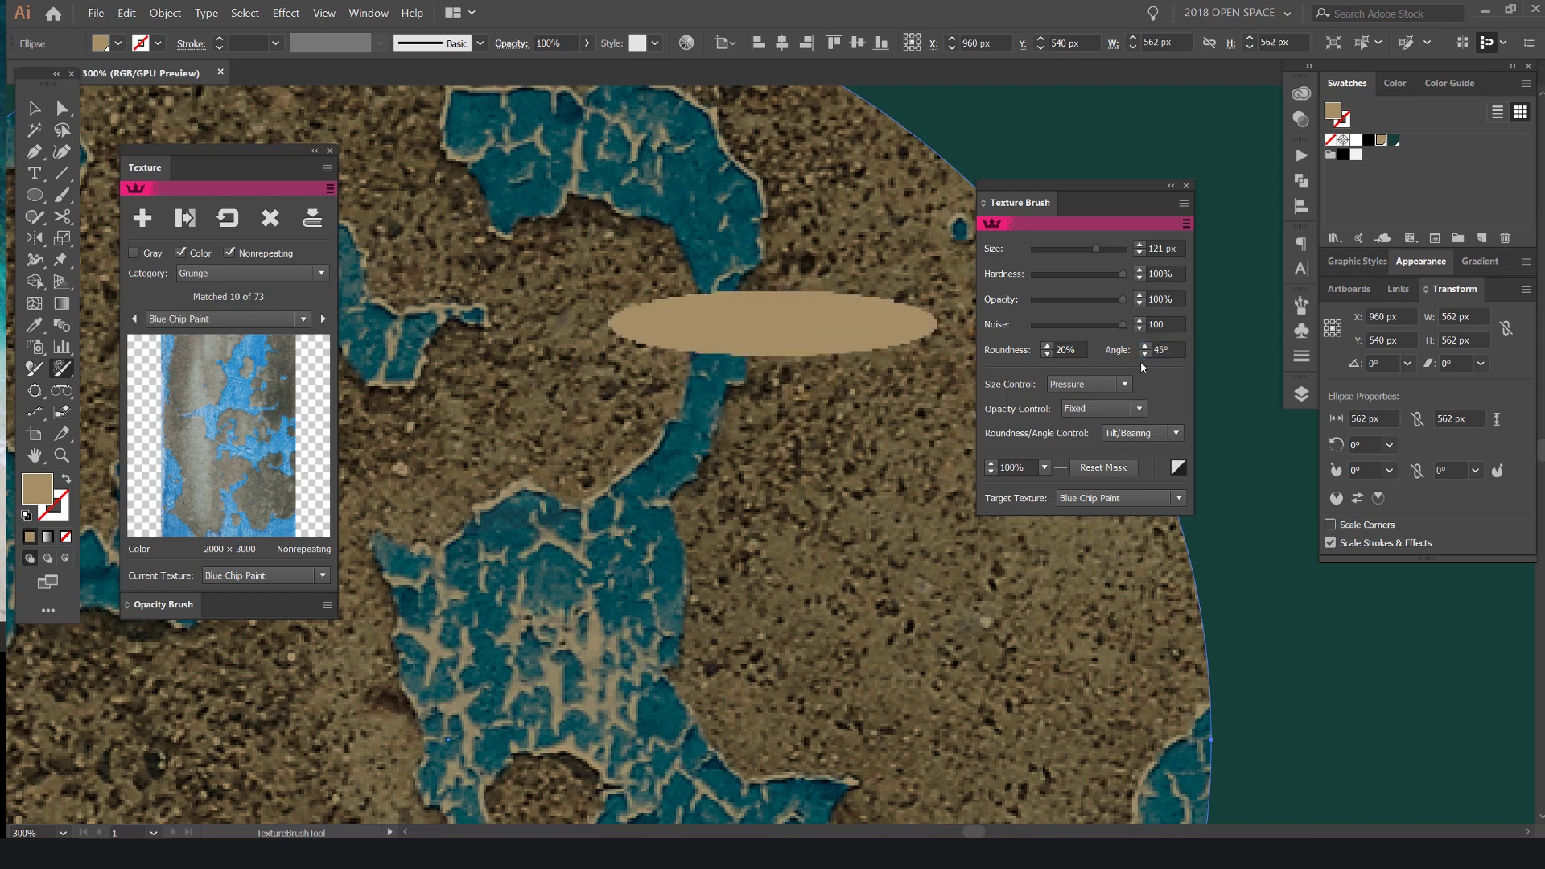
pyautogui.scroll(-3, 577, 422)
pyautogui.moveTo(506, 394); pyautogui.dragTo(616, 359)
pyautogui.press('v')
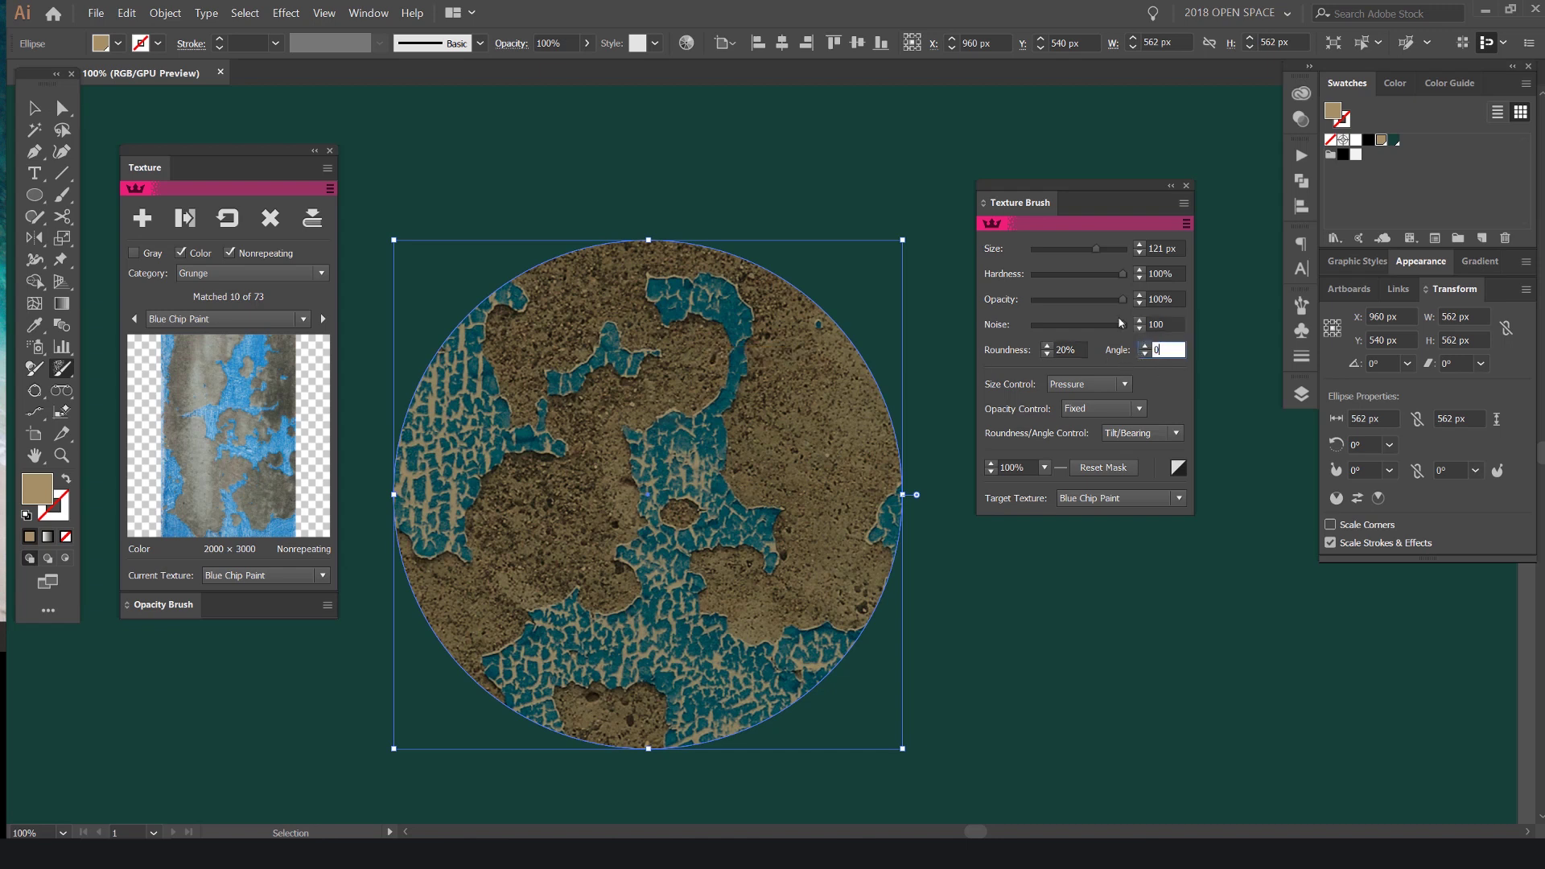
# Examine the available options for Size Control, Opacity Control and Roundness/Angle Control of the Texture Brush
pyautogui.click(1084, 383)
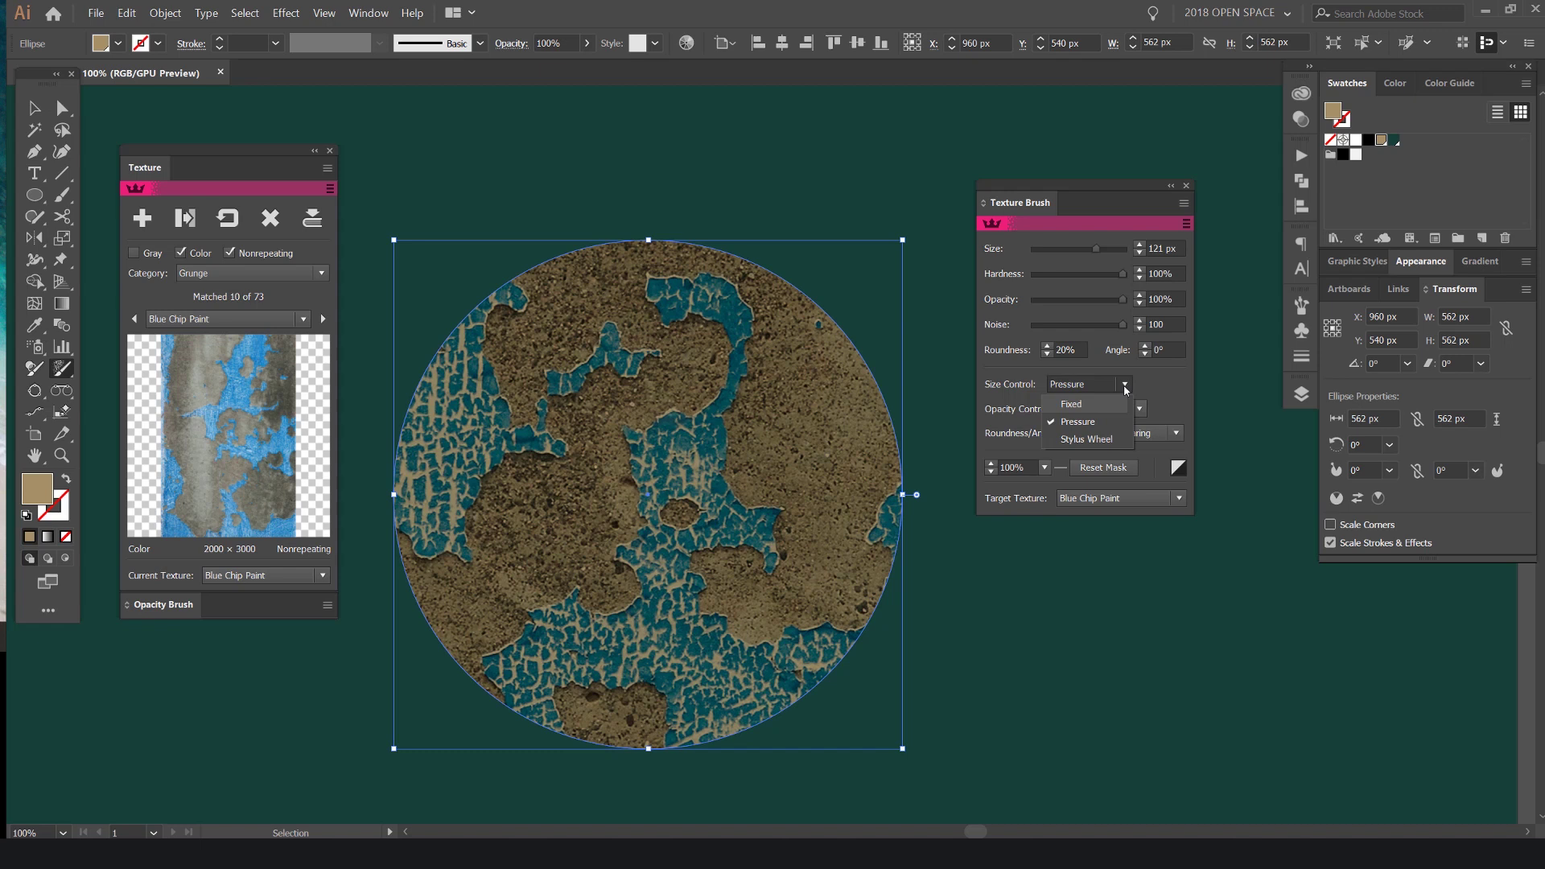
pyautogui.click(1136, 409)
pyautogui.click(1167, 397)
pyautogui.click(1109, 431)
pyautogui.click(1165, 404)
pyautogui.moveTo(806, 375); pyautogui.dragTo(862, 331)
pyautogui.click(1108, 388)
pyautogui.click(1097, 384)
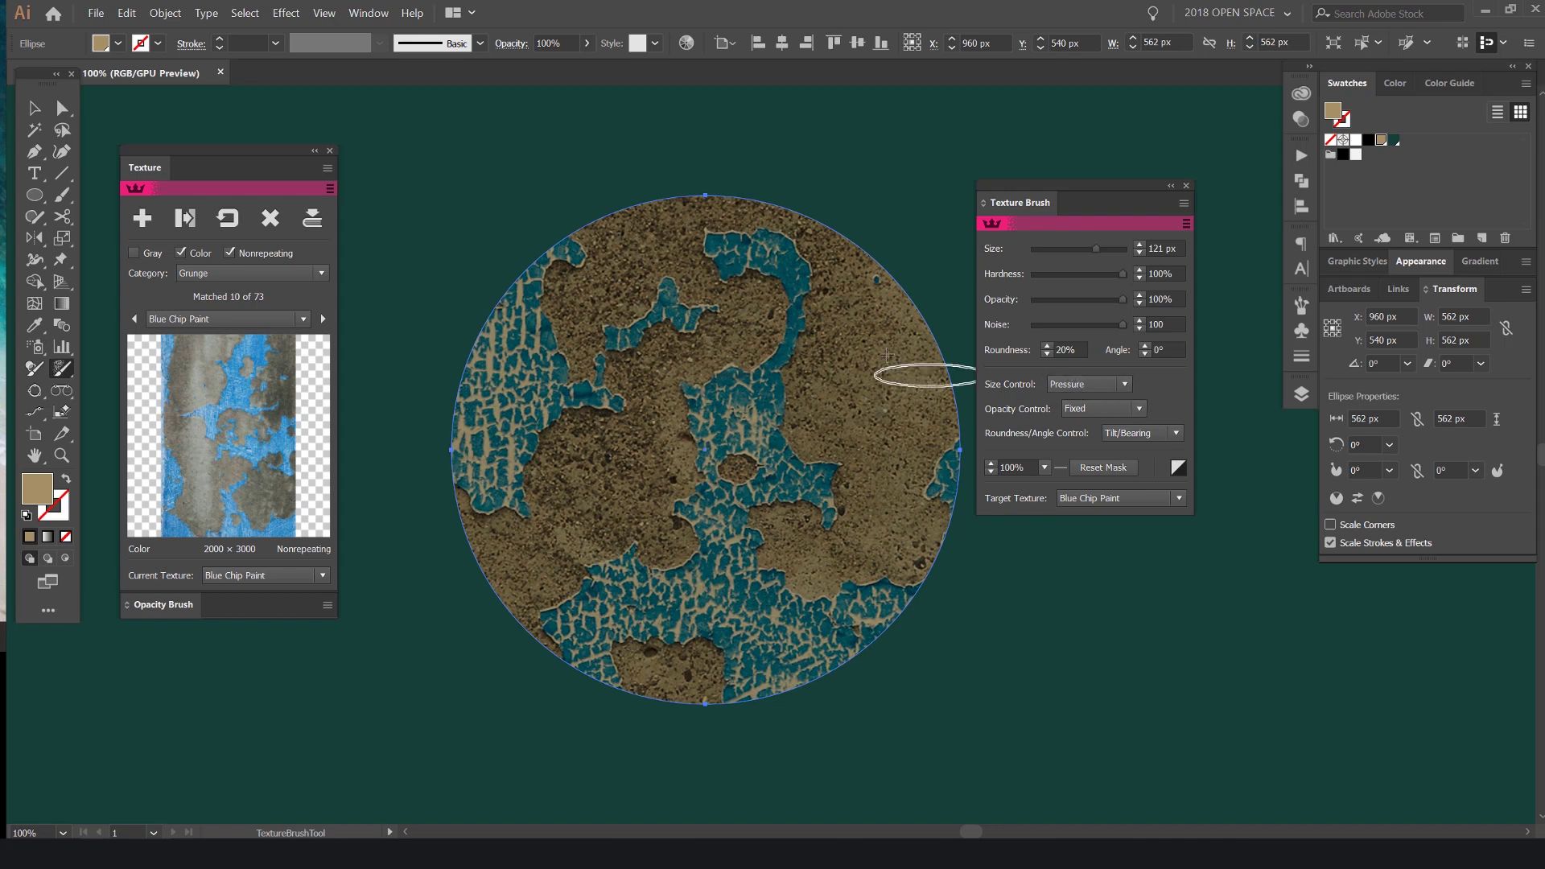
# Move the Texture Brush palette farther from the circle and reactivate the Texture Brush at 66.67% zoom
pyautogui.press('v')
pyautogui.moveTo(983, 211); pyautogui.dragTo(1024, 203)
pyautogui.scroll(-1, 847, 208)
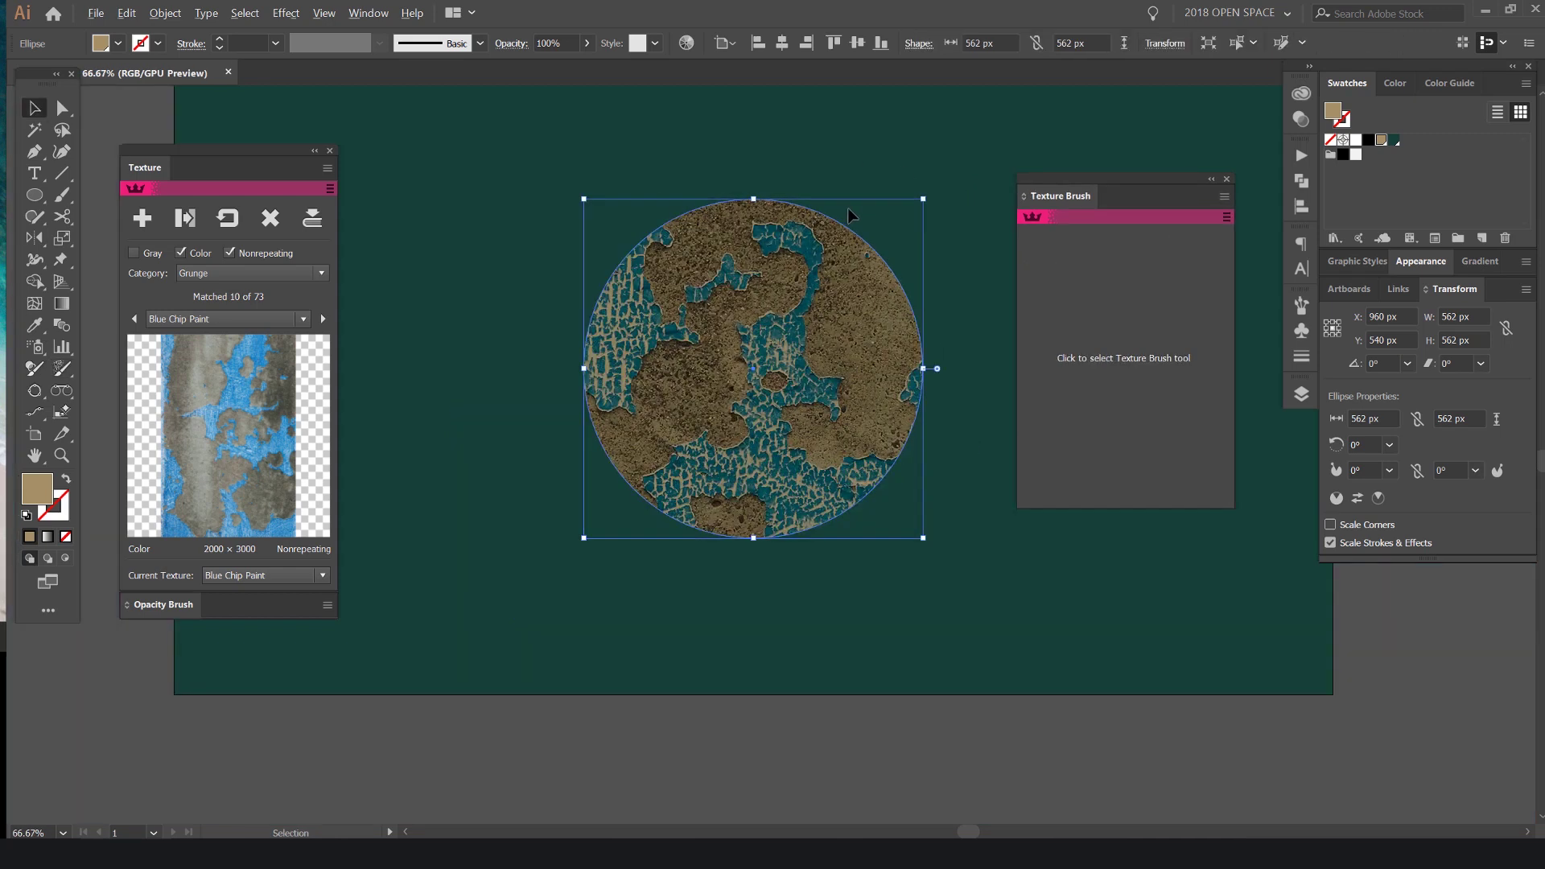
pyautogui.click(1136, 240)
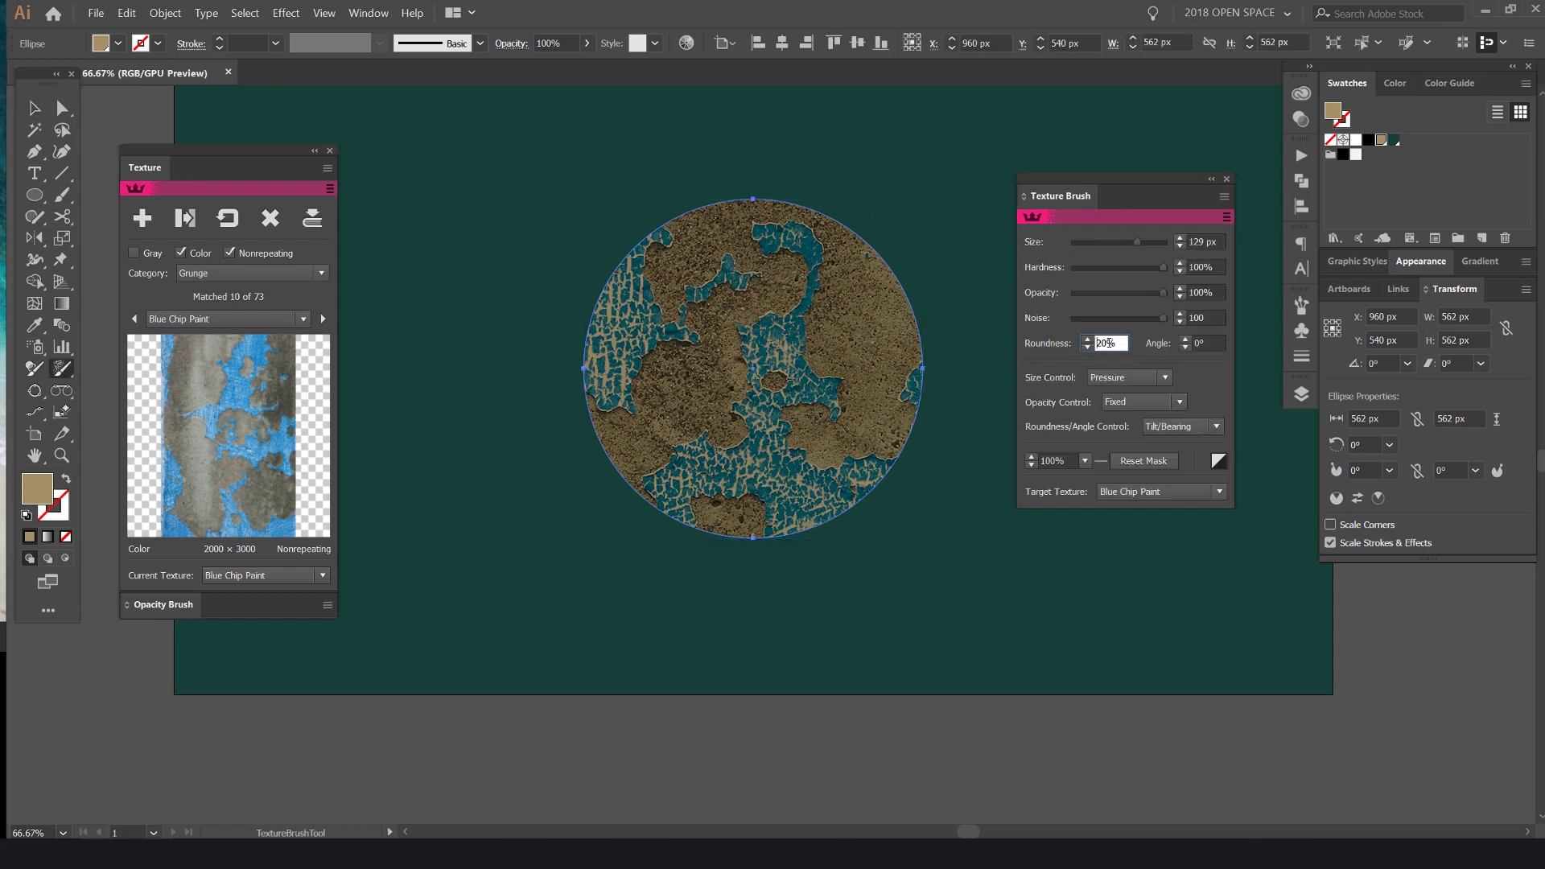
# Set the Texture Brush roundness to 100% and enlarge the brush to 149 px
pyautogui.press('Return')
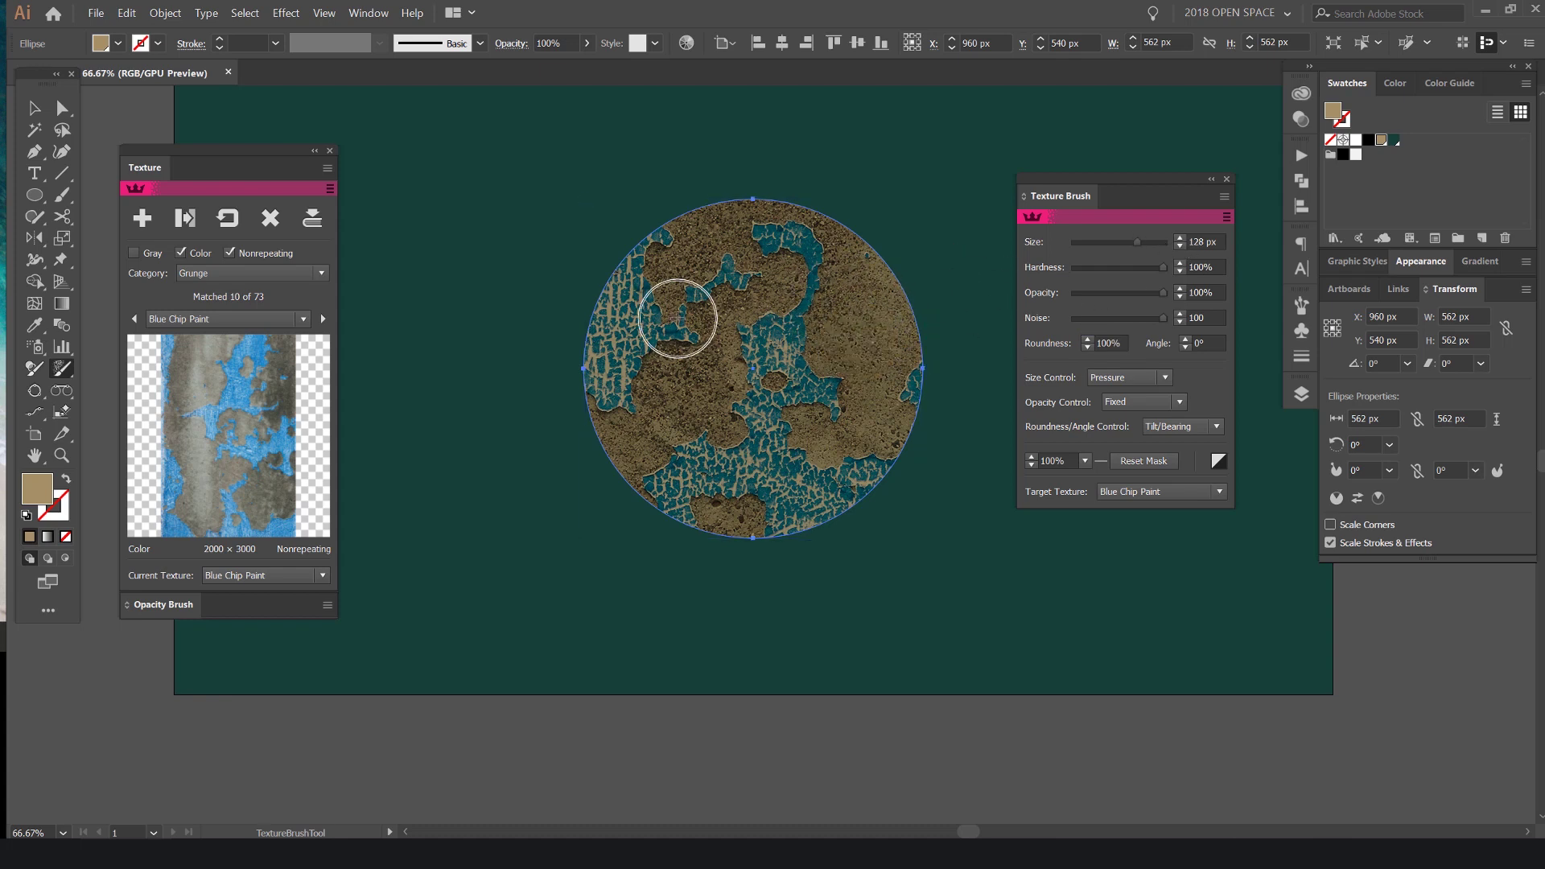
pyautogui.press(']')
pyautogui.press(']')
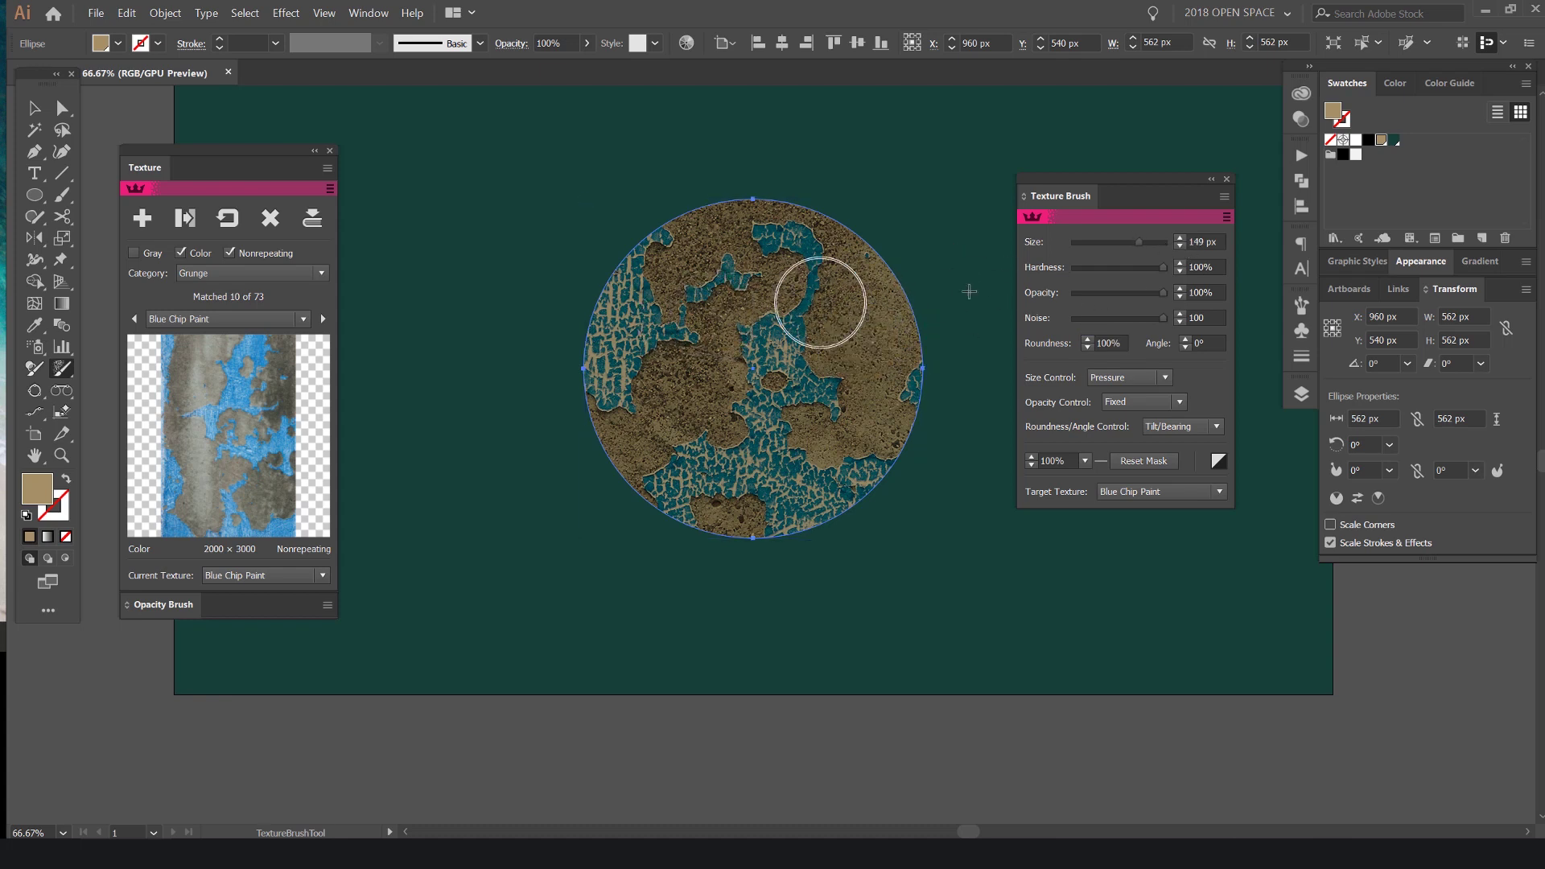
# Set the Texture Brush opacity to 50% and brush a test stroke across the circle's upper part
pyautogui.click(1178, 298)
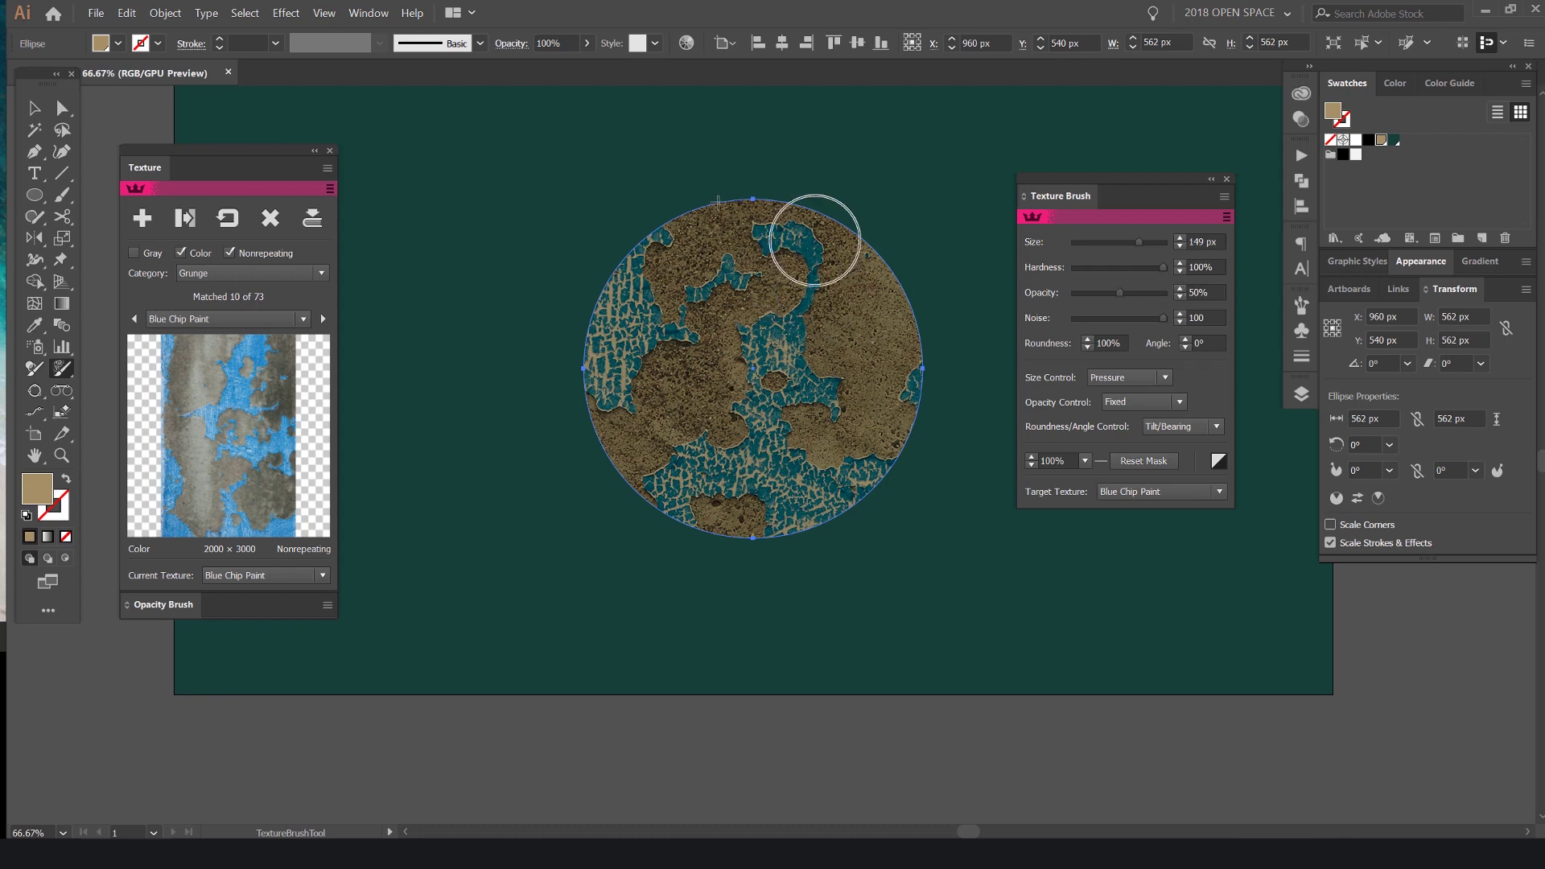
pyautogui.moveTo(814, 239); pyautogui.dragTo(648, 205)
pyautogui.moveTo(849, 205); pyautogui.dragTo(931, 486)
pyautogui.moveTo(895, 257)
pyautogui.mouseDown()
pyautogui.moveTo(876, 400)
pyautogui.moveTo(893, 277)
pyautogui.mouseUp()
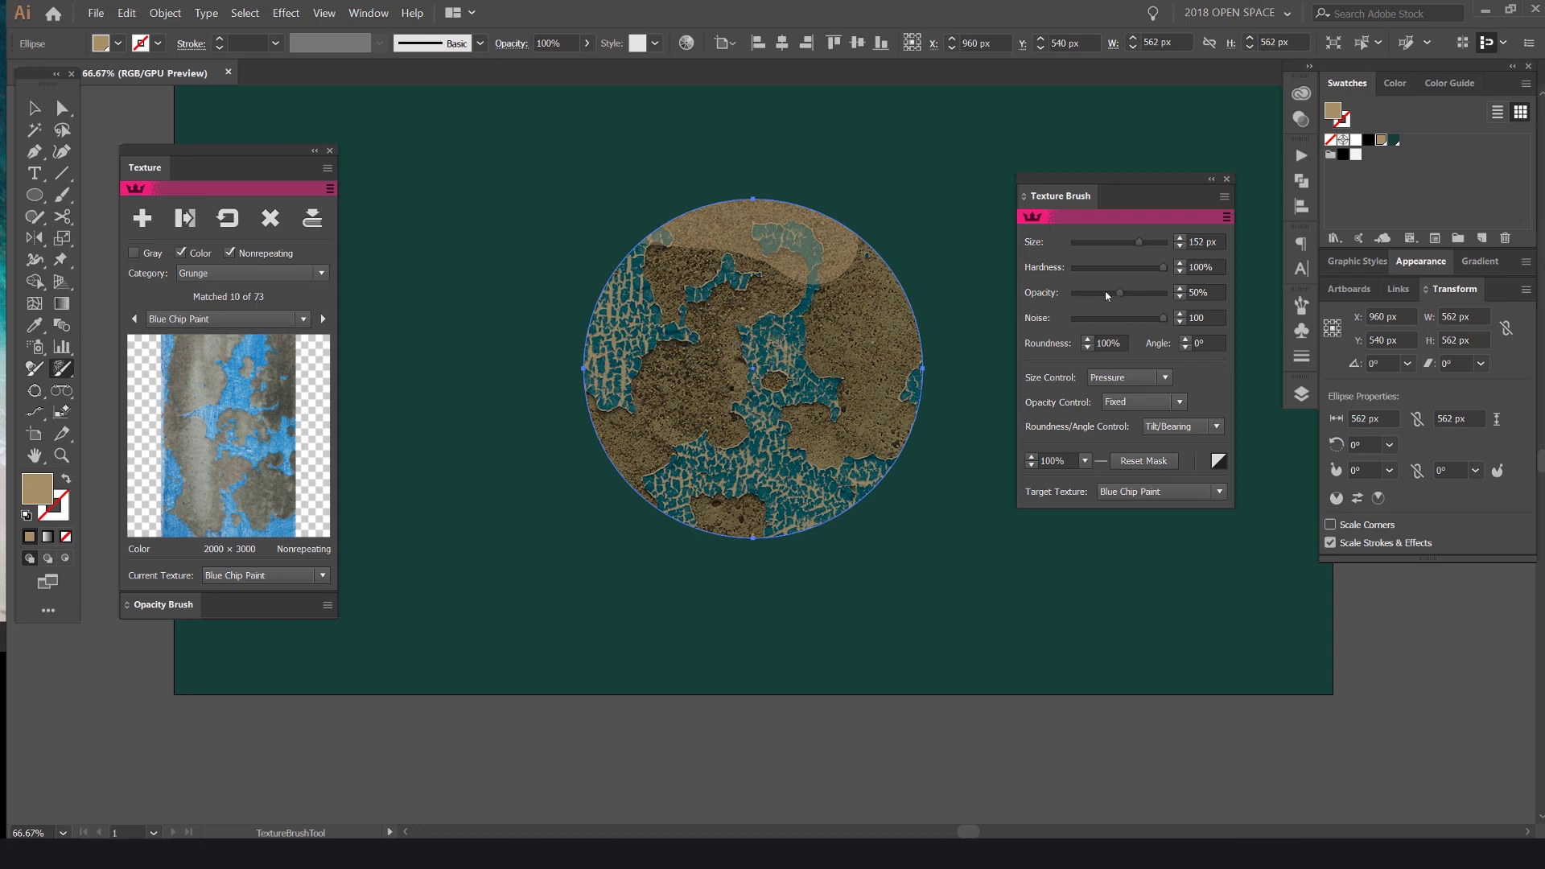
# Set the brush opacity to 89%, brush away the texture along the circle's sides, and reselect the circle
pyautogui.moveTo(768, 257); pyautogui.dragTo(662, 472)
pyautogui.moveTo(877, 242)
pyautogui.mouseDown()
pyautogui.moveTo(897, 326)
pyautogui.moveTo(882, 459)
pyautogui.mouseUp()
pyautogui.moveTo(543, 407)
pyautogui.mouseDown()
pyautogui.moveTo(555, 465)
pyautogui.moveTo(559, 451)
pyautogui.mouseUp()
pyautogui.moveTo(576, 322)
pyautogui.mouseDown()
pyautogui.moveTo(904, 231)
pyautogui.moveTo(891, 220)
pyautogui.mouseUp()
pyautogui.scroll(-2, 885, 216)
pyautogui.press('v')
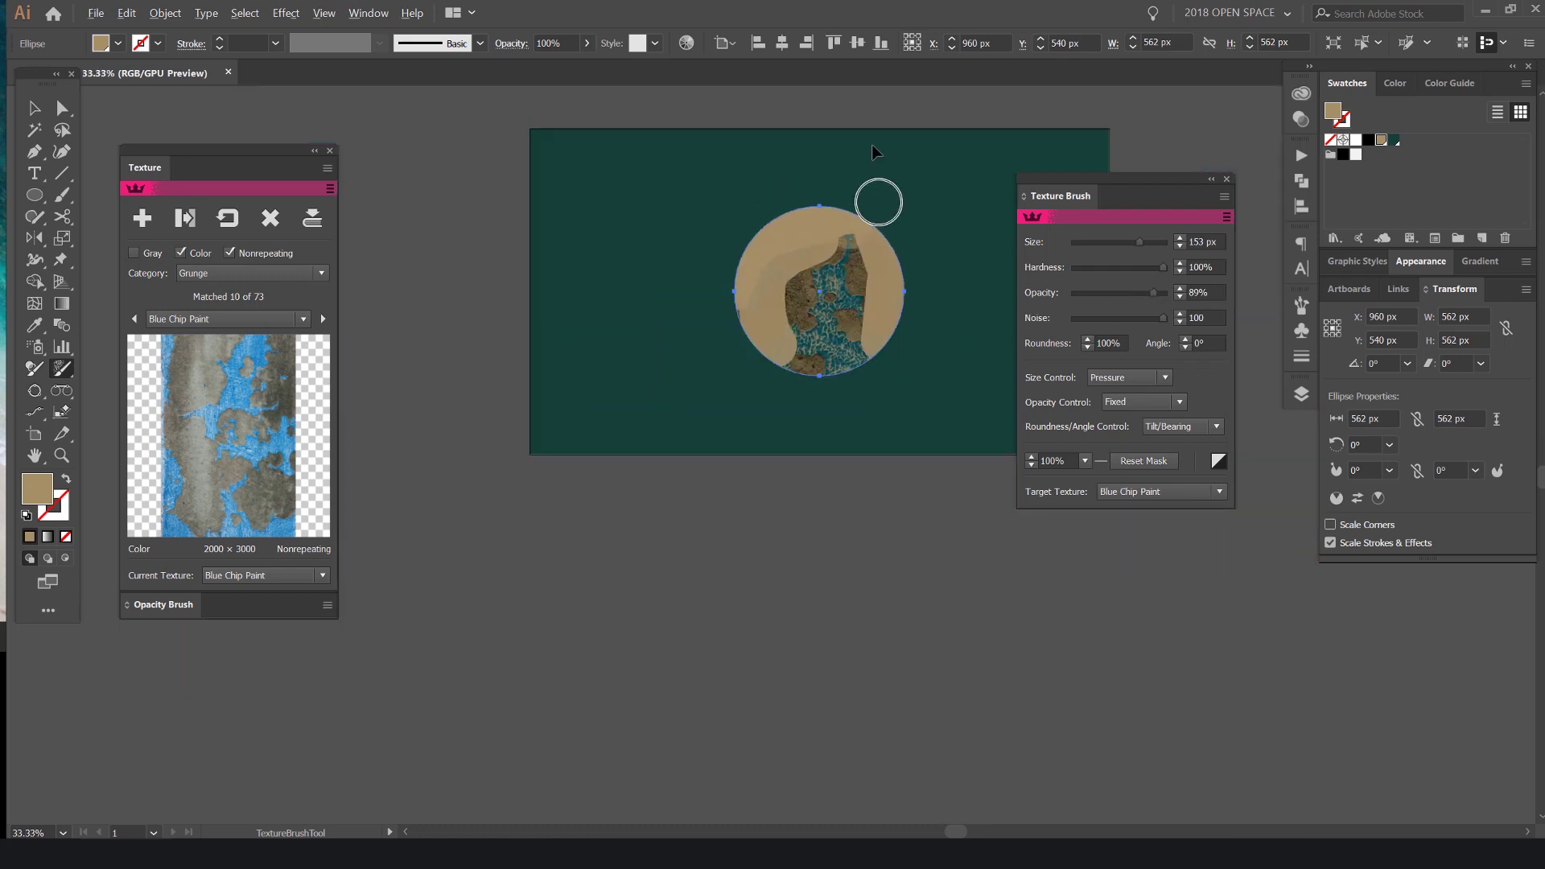
pyautogui.click(875, 140)
pyautogui.scroll(2, 878, 237)
pyautogui.click(878, 239)
# Browse the Grunge textures Worn Type, Custy Paint Splatters and Blue Chip Paint, and add Green Graffiti to the circle
pyautogui.click(142, 218)
pyautogui.hotkey('ctrl', 'z')
pyautogui.click(265, 319)
pyautogui.click(229, 497)
pyautogui.click(228, 319)
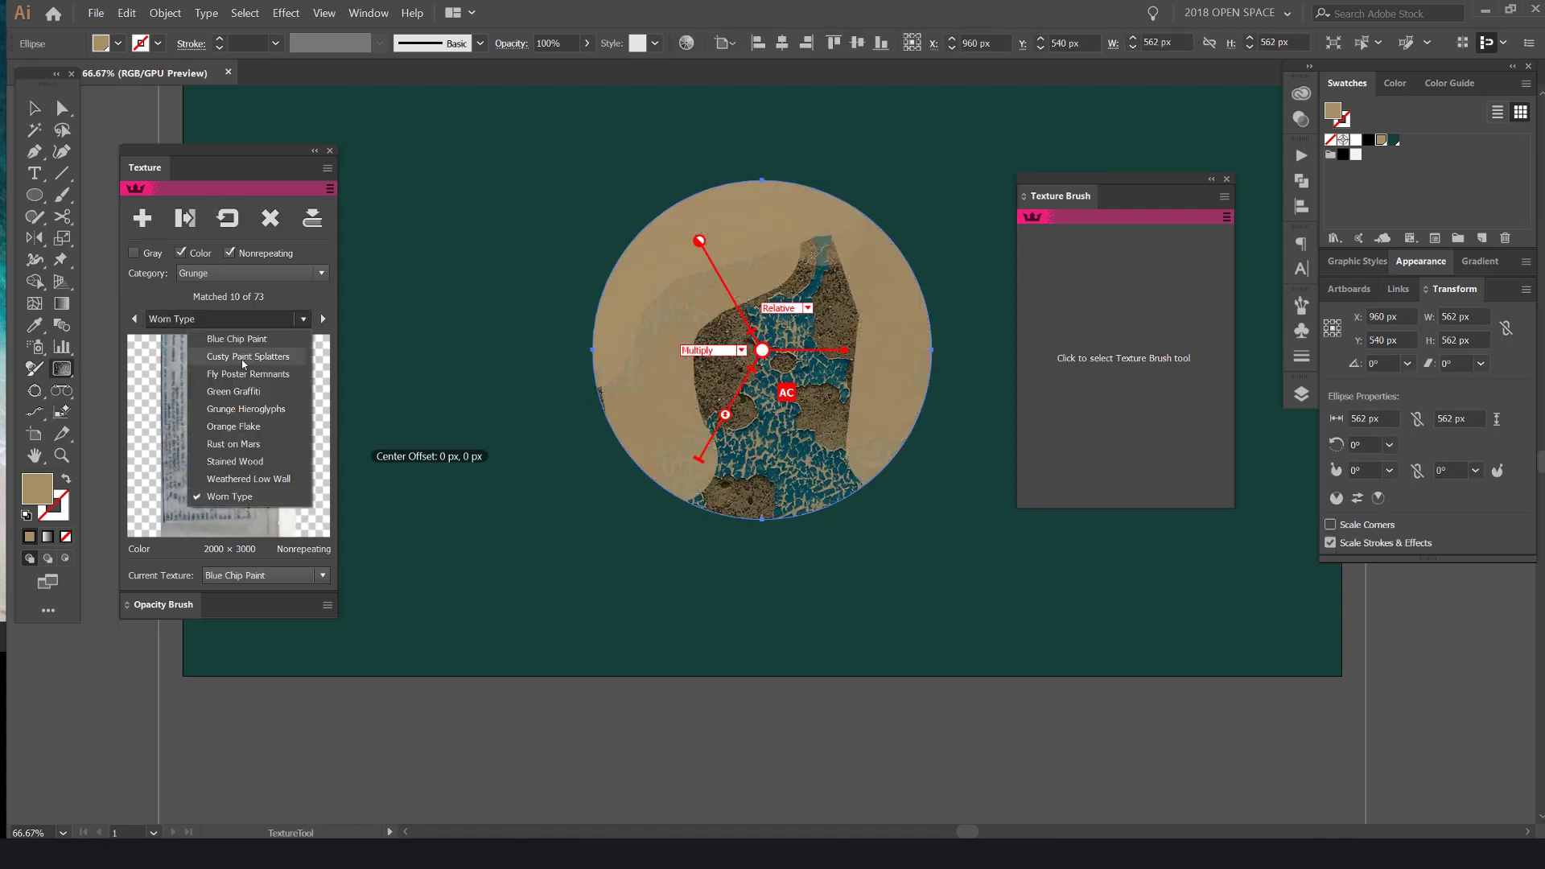
pyautogui.click(246, 355)
pyautogui.click(203, 319)
pyautogui.click(208, 337)
pyautogui.click(210, 320)
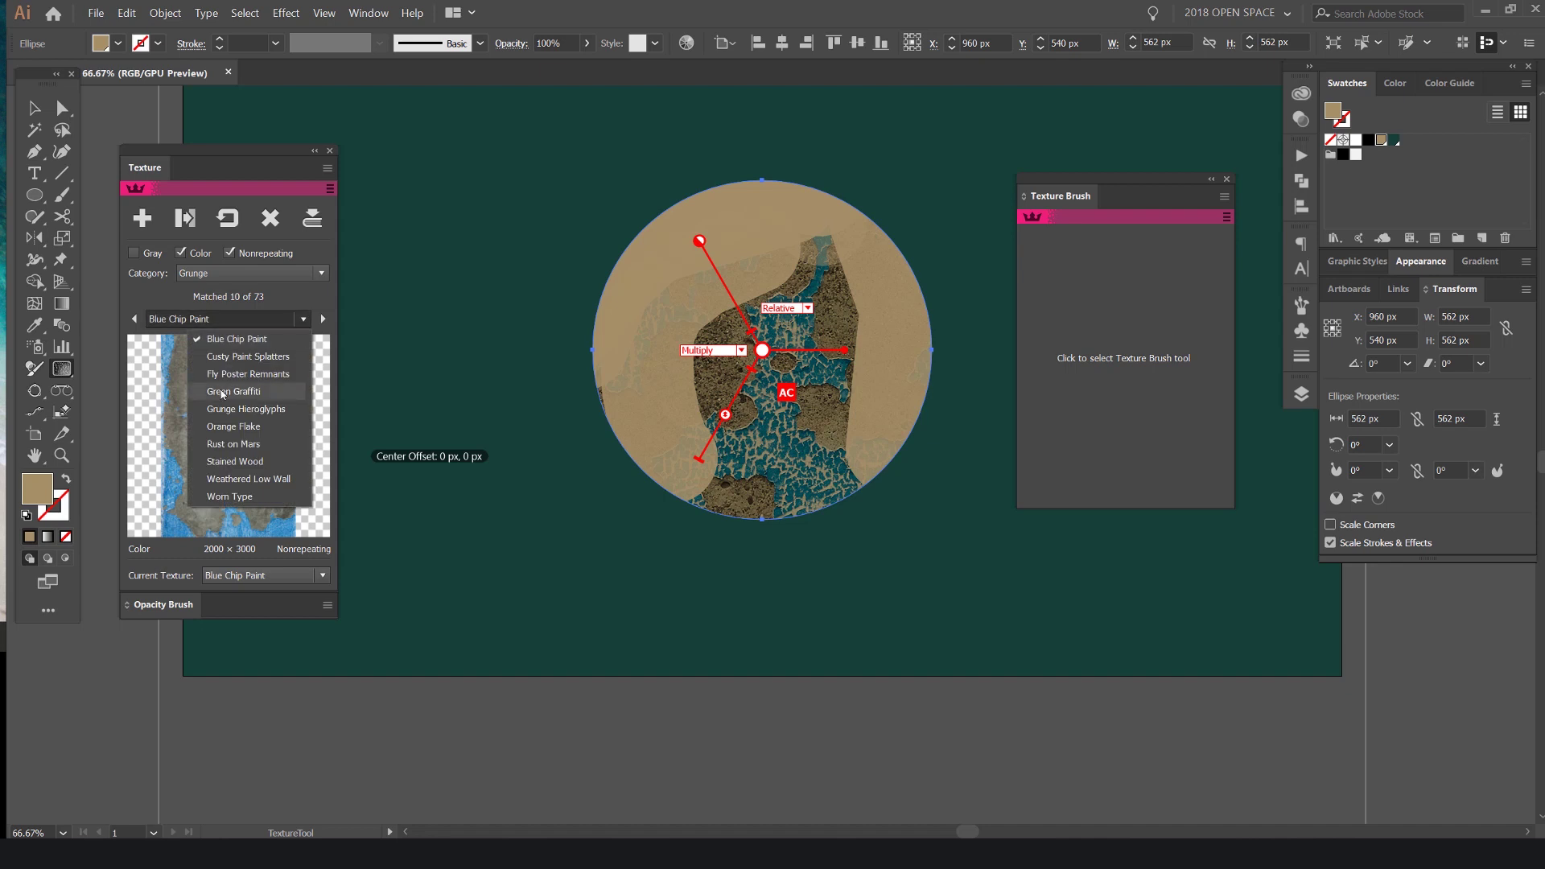
pyautogui.click(208, 390)
pyautogui.click(144, 220)
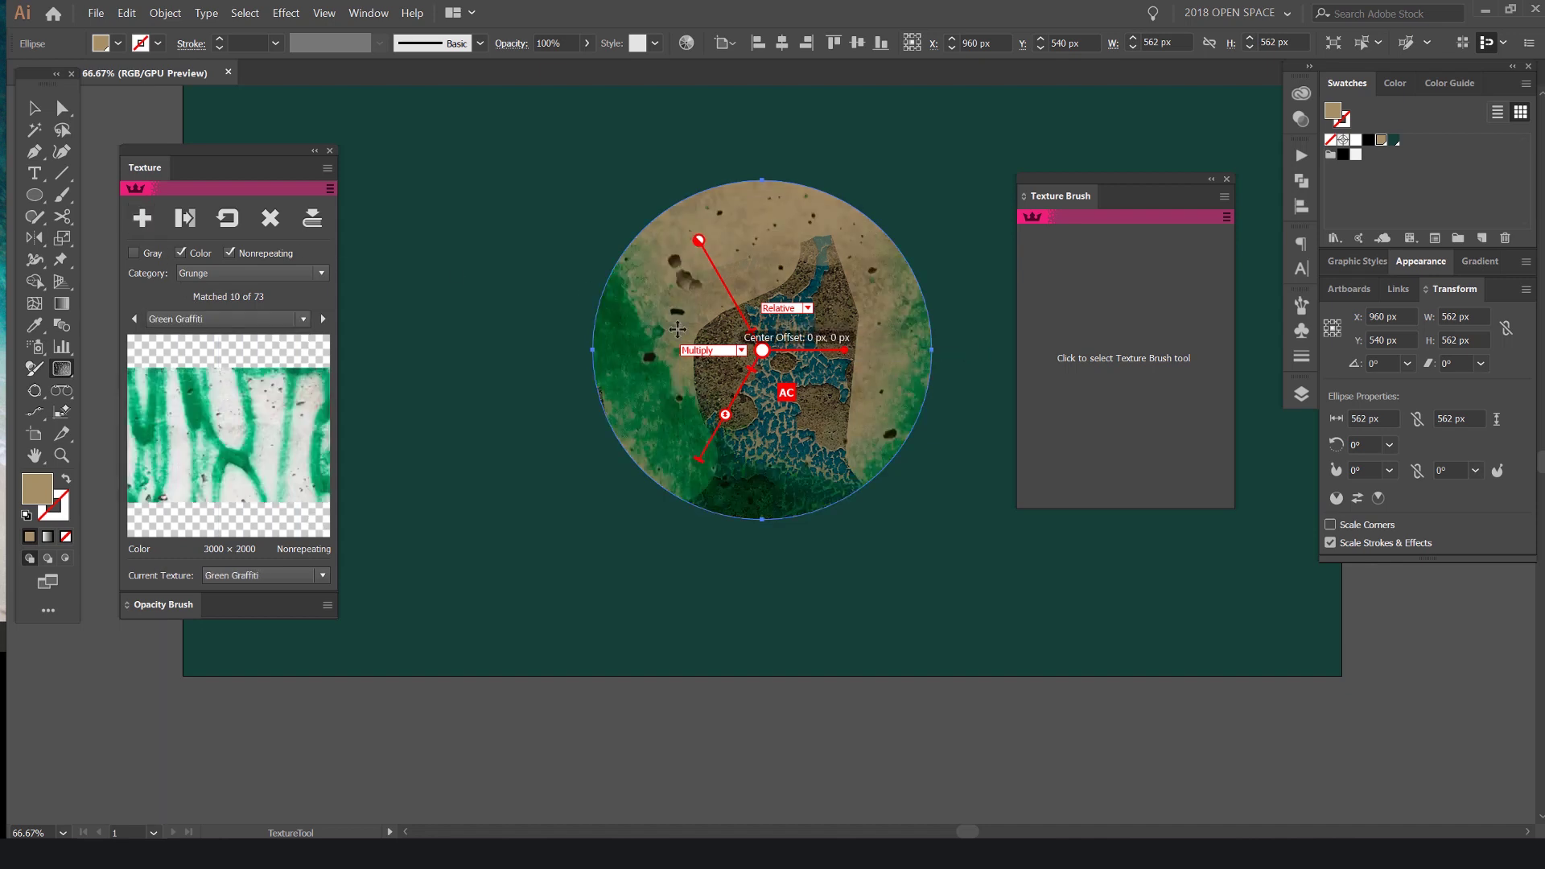
# Rotate and scale the Green Graffiti texture on the circle and lower its opacity slightly
pyautogui.moveTo(741, 388); pyautogui.dragTo(731, 402)
pyautogui.moveTo(1015, 170); pyautogui.dragTo(976, 419)
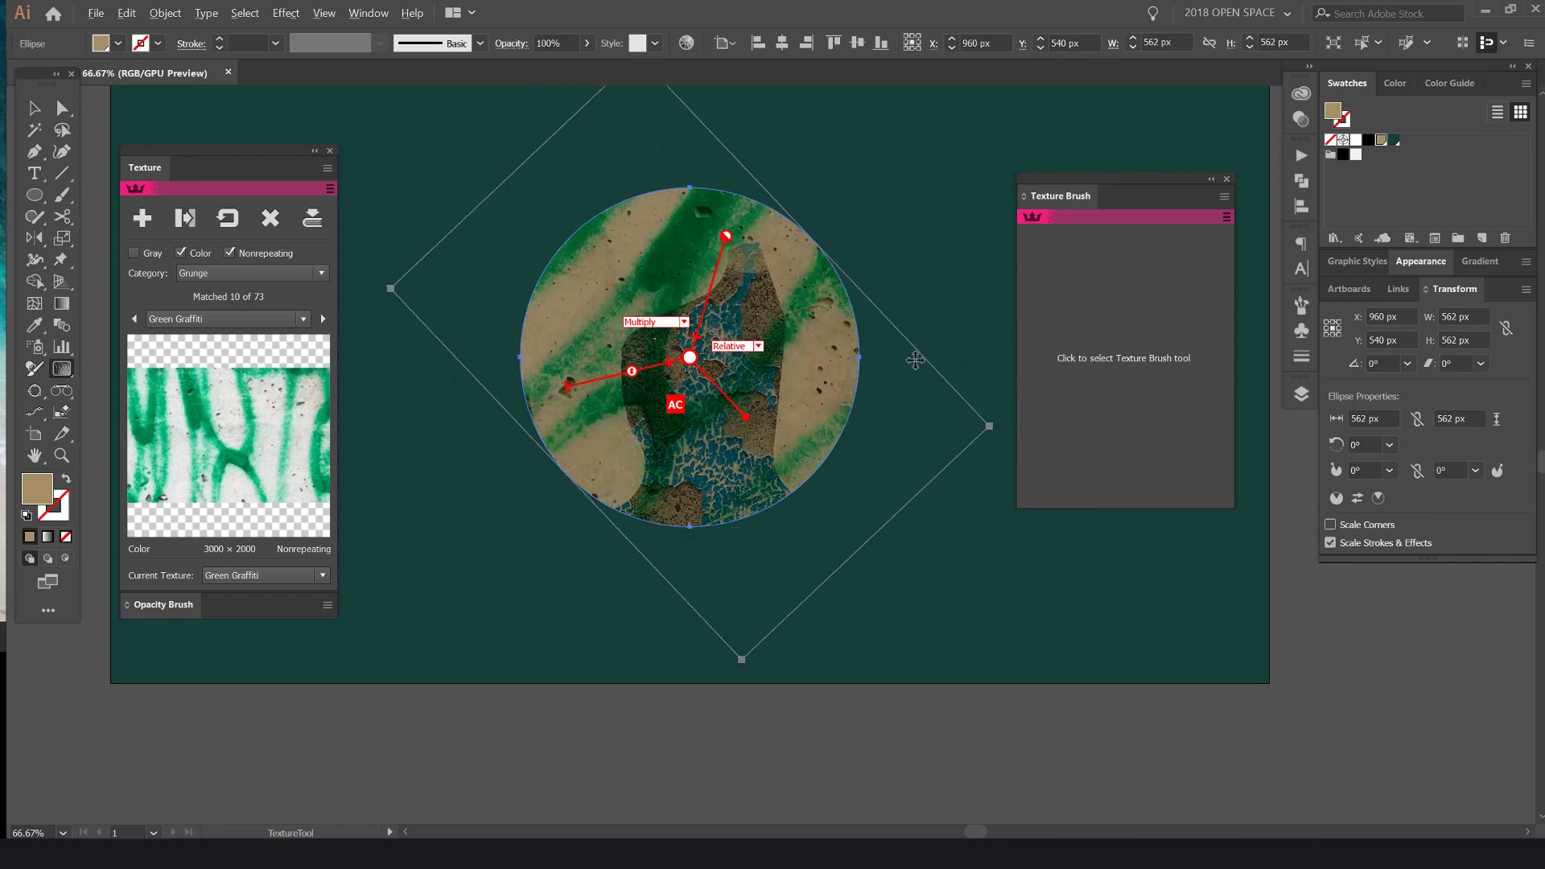
pyautogui.scroll(-2, 906, 360)
pyautogui.moveTo(831, 240)
pyautogui.mouseDown()
pyautogui.moveTo(813, 312)
pyautogui.moveTo(827, 267)
pyautogui.mouseUp()
# Try different blend modes for the Green Graffiti texture and keep the circle selected
pyautogui.click(791, 324)
pyautogui.click(756, 427)
pyautogui.click(792, 324)
pyautogui.click(765, 401)
pyautogui.press('v')
pyautogui.click(915, 254)
pyautogui.hotkey('ctrl', 'z')
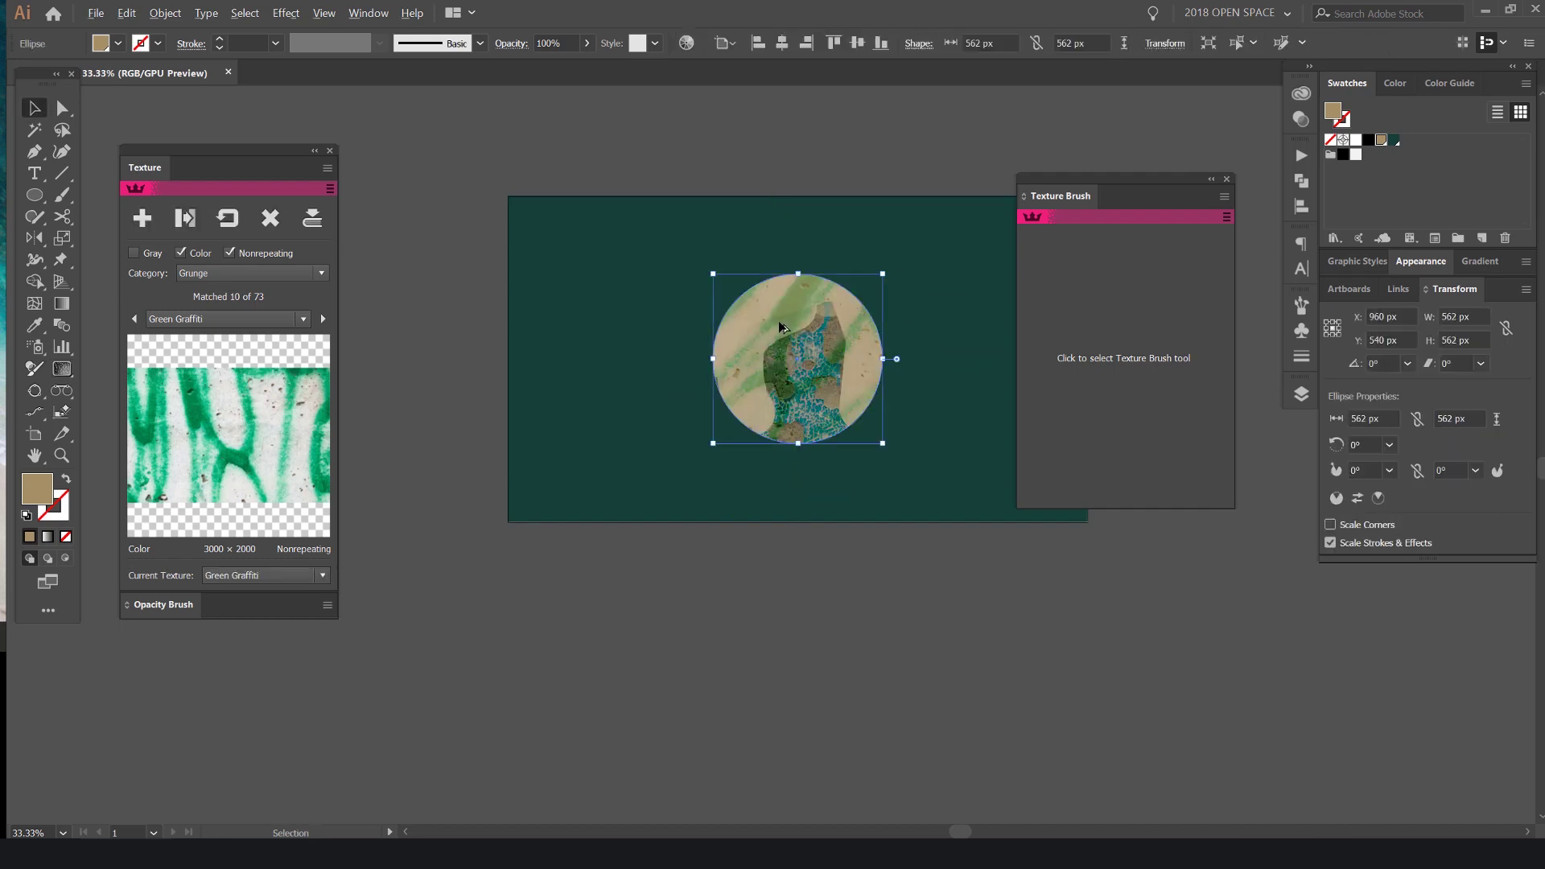
# Add the Stained Wood texture to the circle on top of the existing textures
pyautogui.keyDown('alt'); pyautogui.scroll(2, 781, 326); pyautogui.keyUp('alt')
pyautogui.click(303, 318)
pyautogui.click(242, 462)
pyautogui.click(142, 218)
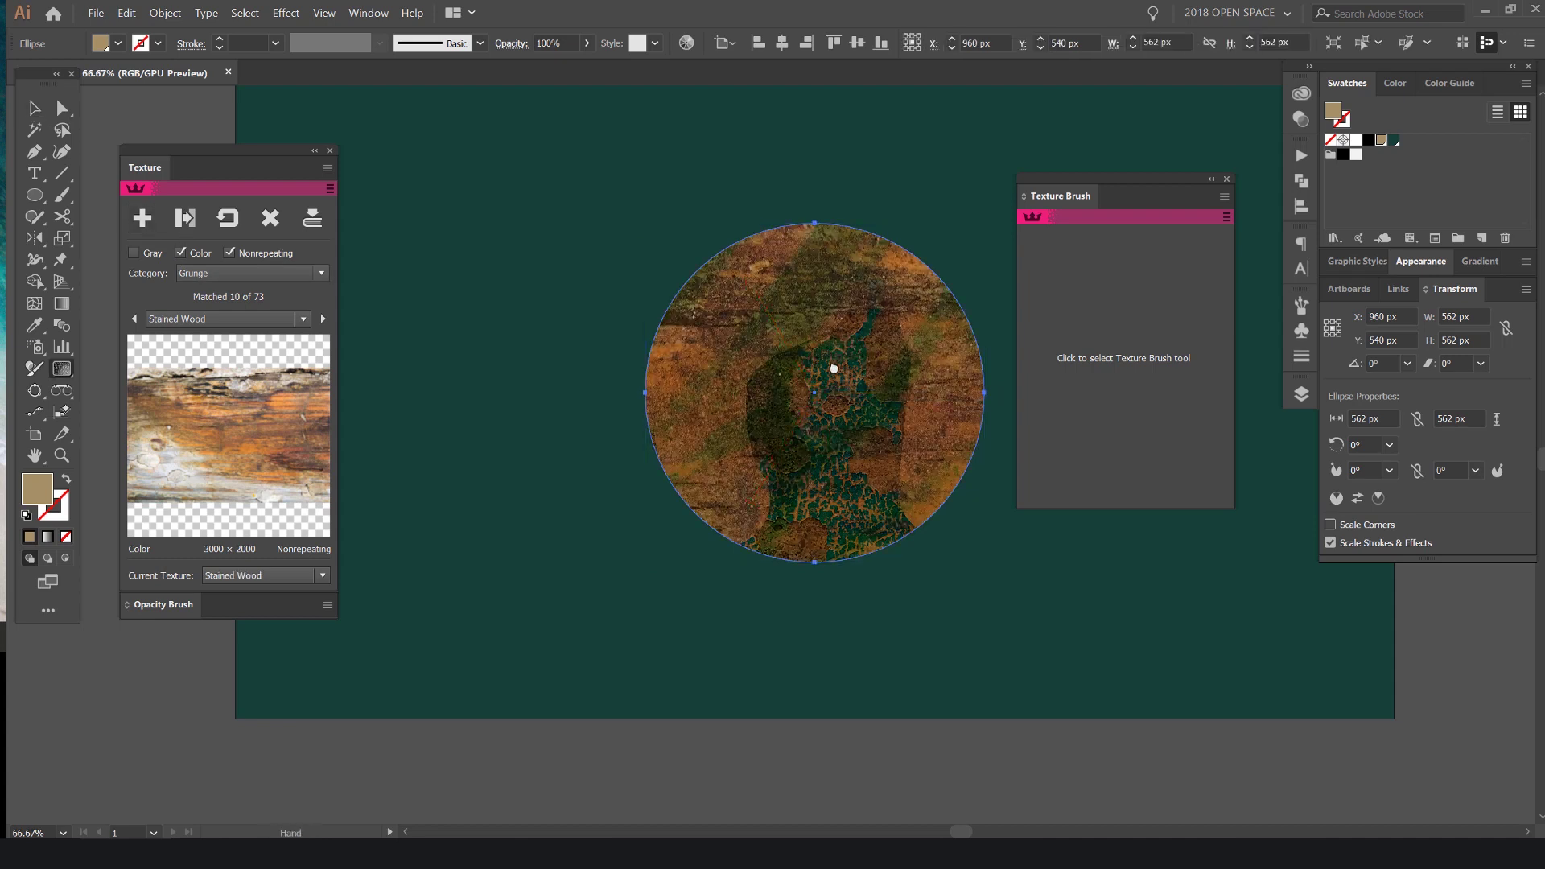
# Lower the Stained Wood texture's opacity slightly and adjust its scale on the circle
pyautogui.moveTo(831, 369); pyautogui.dragTo(736, 389)
pyautogui.moveTo(658, 304)
pyautogui.mouseDown()
pyautogui.moveTo(699, 377)
pyautogui.moveTo(664, 316)
pyautogui.mouseUp()
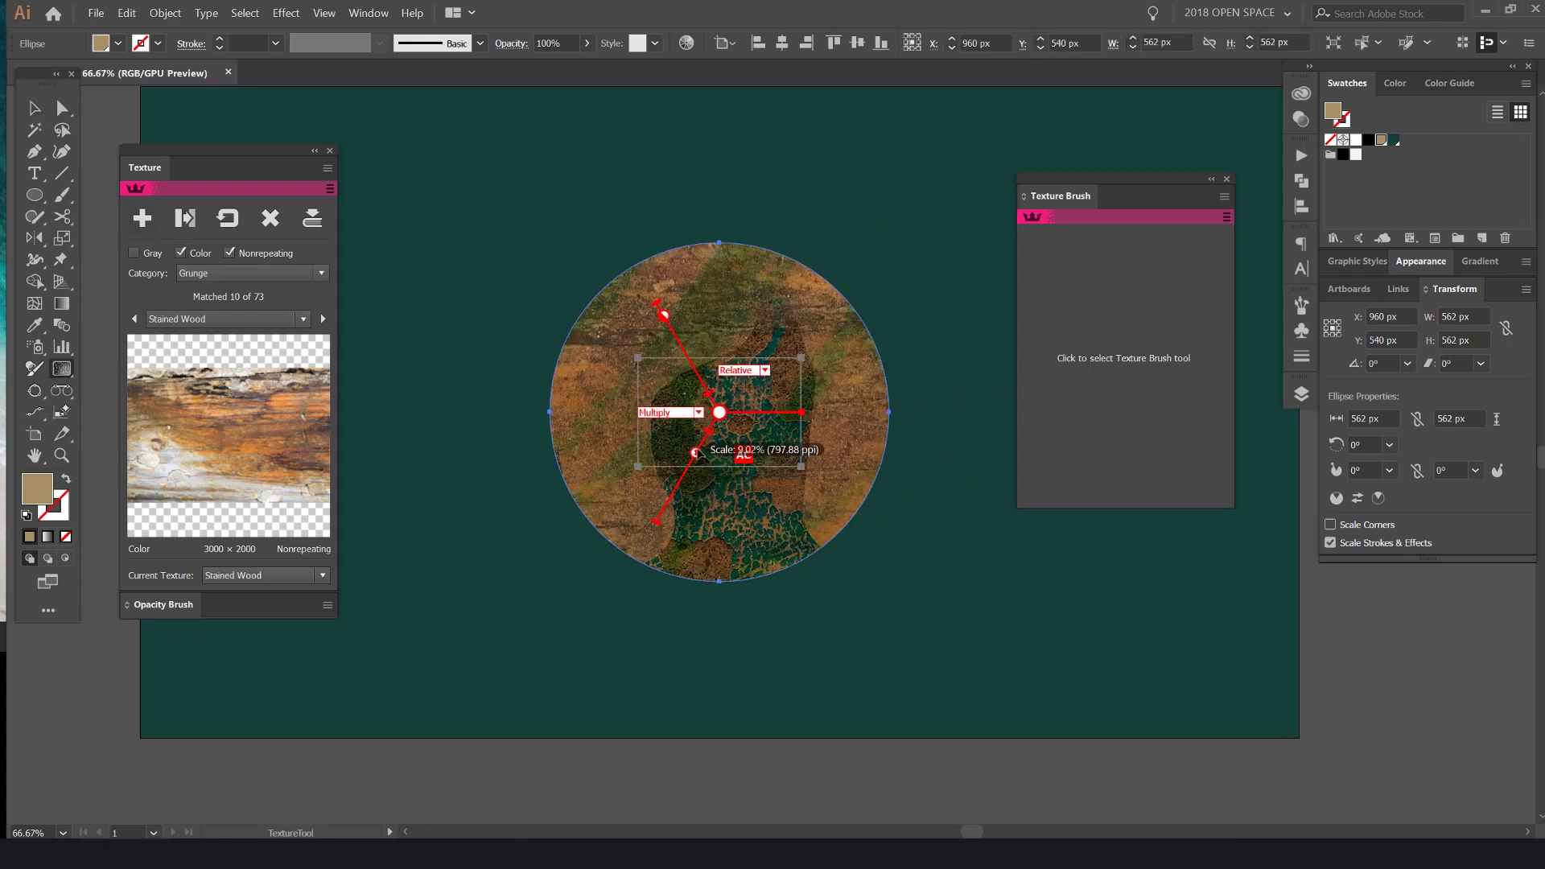
pyautogui.hotkey('ctrl', '-')
pyautogui.hotkey('ctrl', '+')
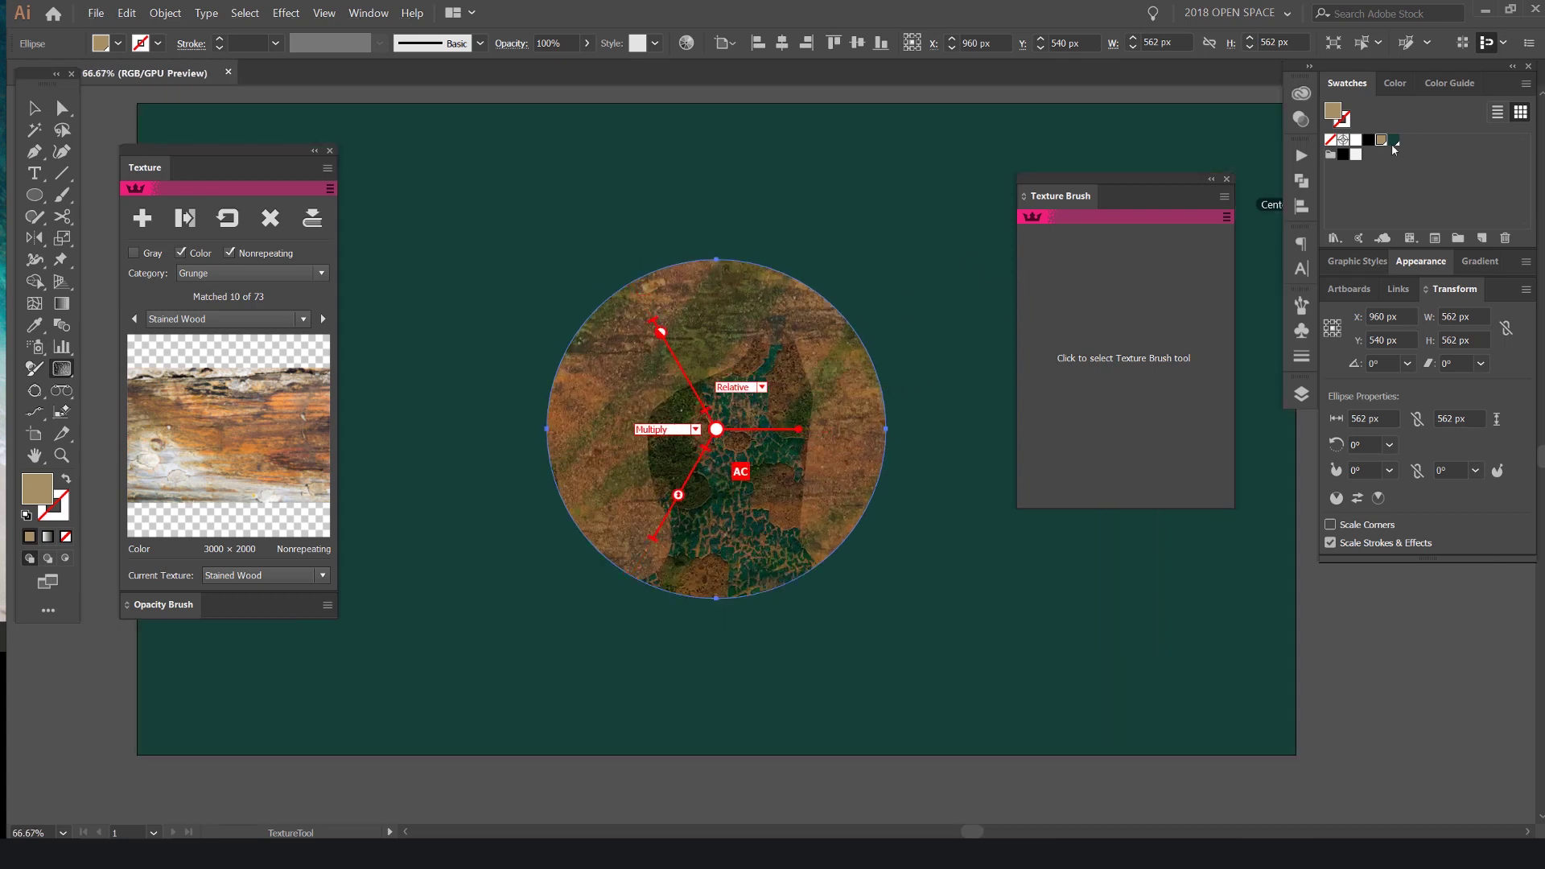
pyautogui.hotkey('ctrl', '-')
pyautogui.press('v')
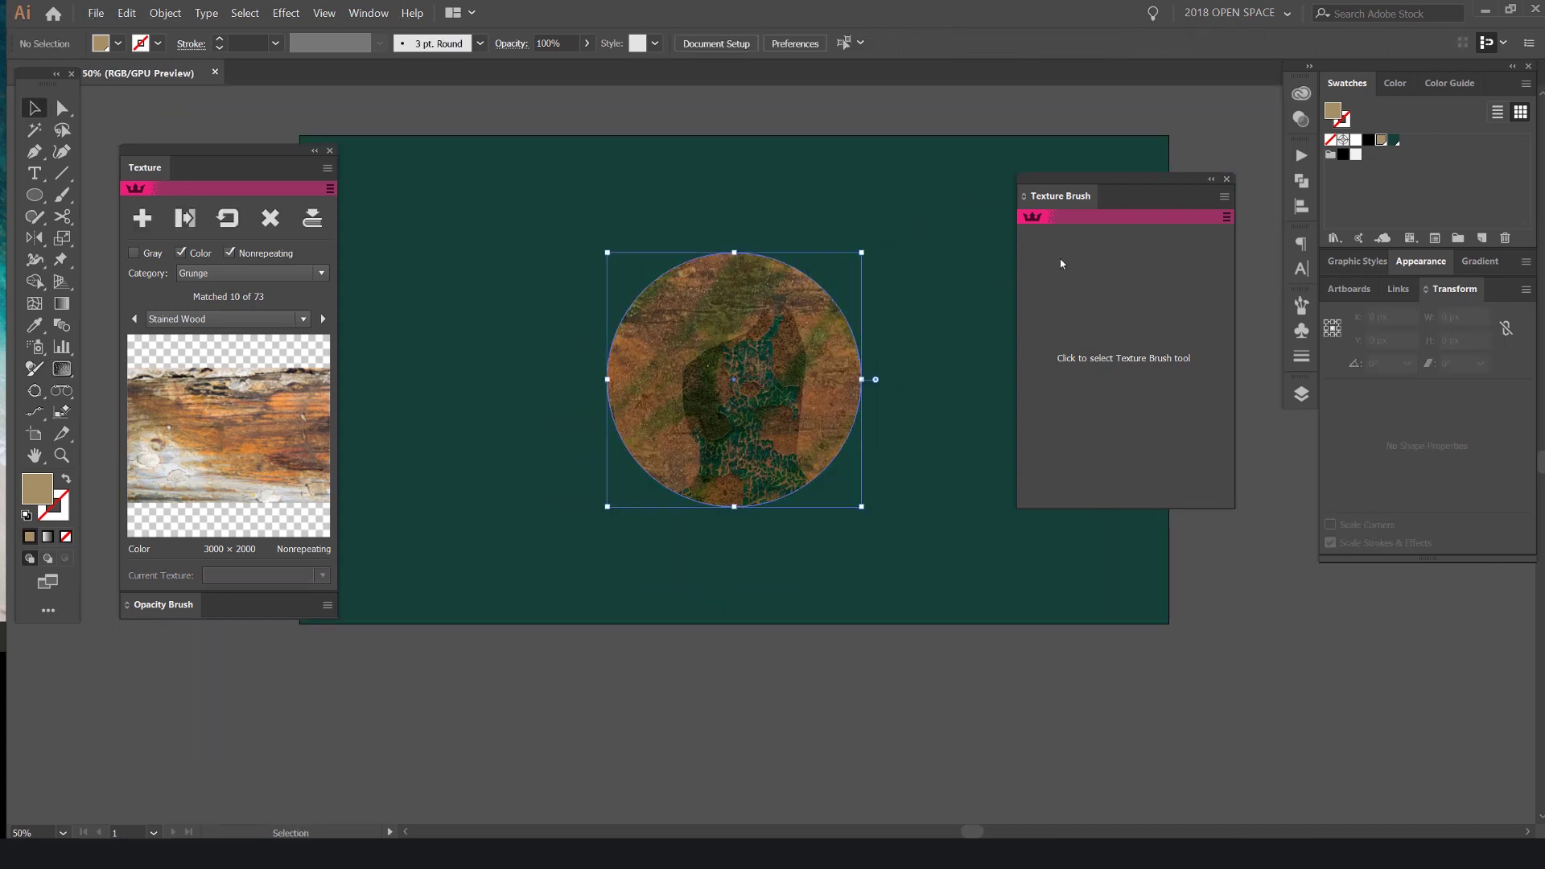
# Enlarge the Texture Brush to 1000 px and brush away the Blue Chip Paint texture over the whole circle
pyautogui.click(1091, 327)
pyautogui.moveTo(1139, 241); pyautogui.dragTo(1164, 241)
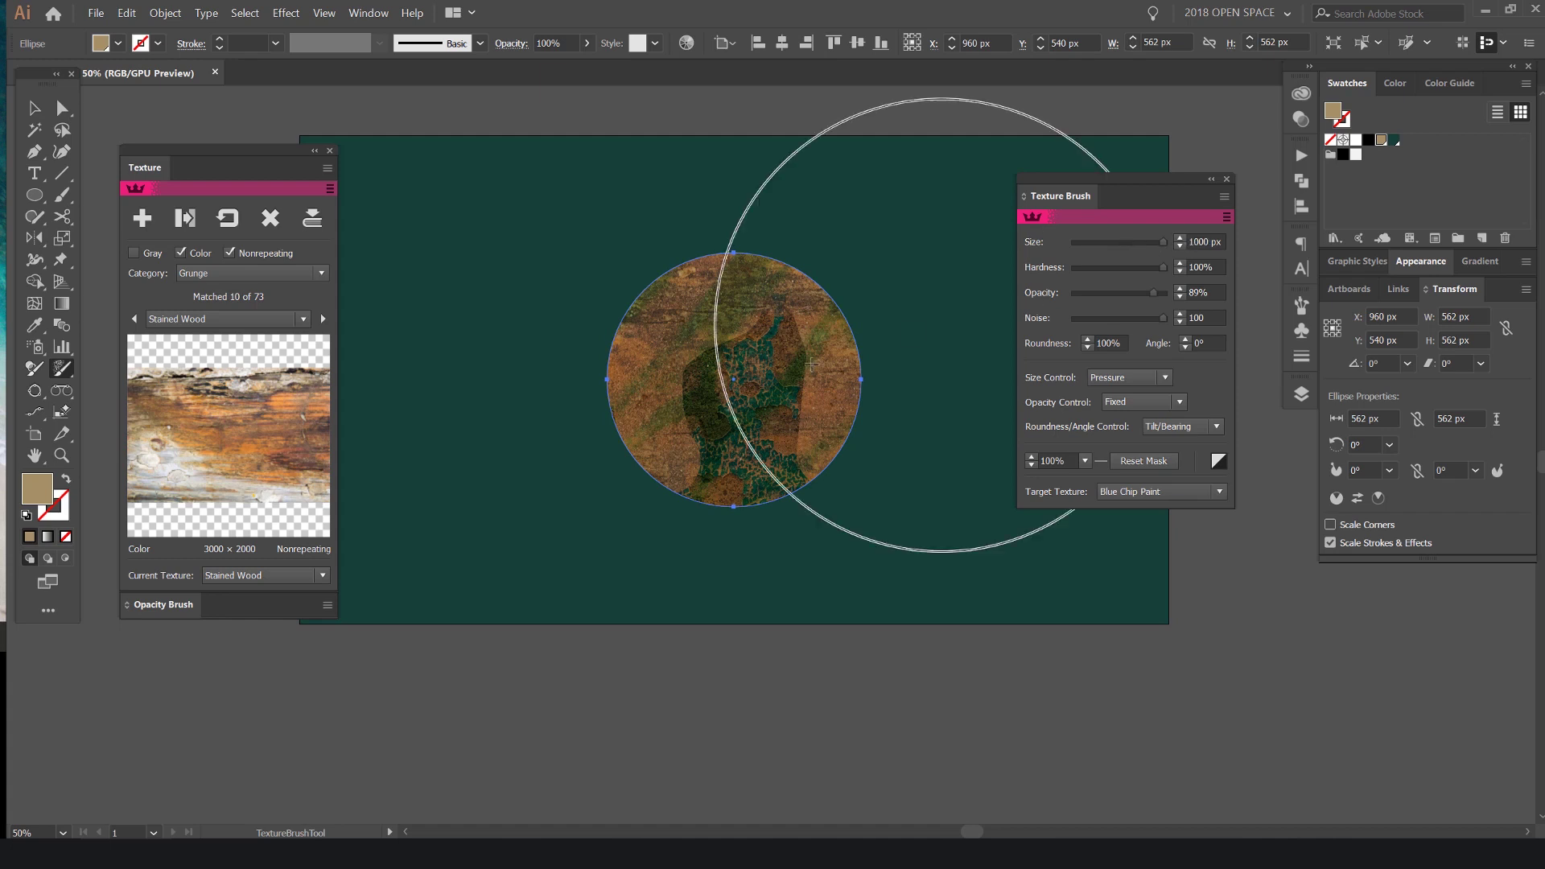
pyautogui.click(742, 349)
pyautogui.moveTo(764, 377); pyautogui.dragTo(759, 376)
pyautogui.click(1169, 490)
pyautogui.click(1147, 513)
pyautogui.click(1167, 491)
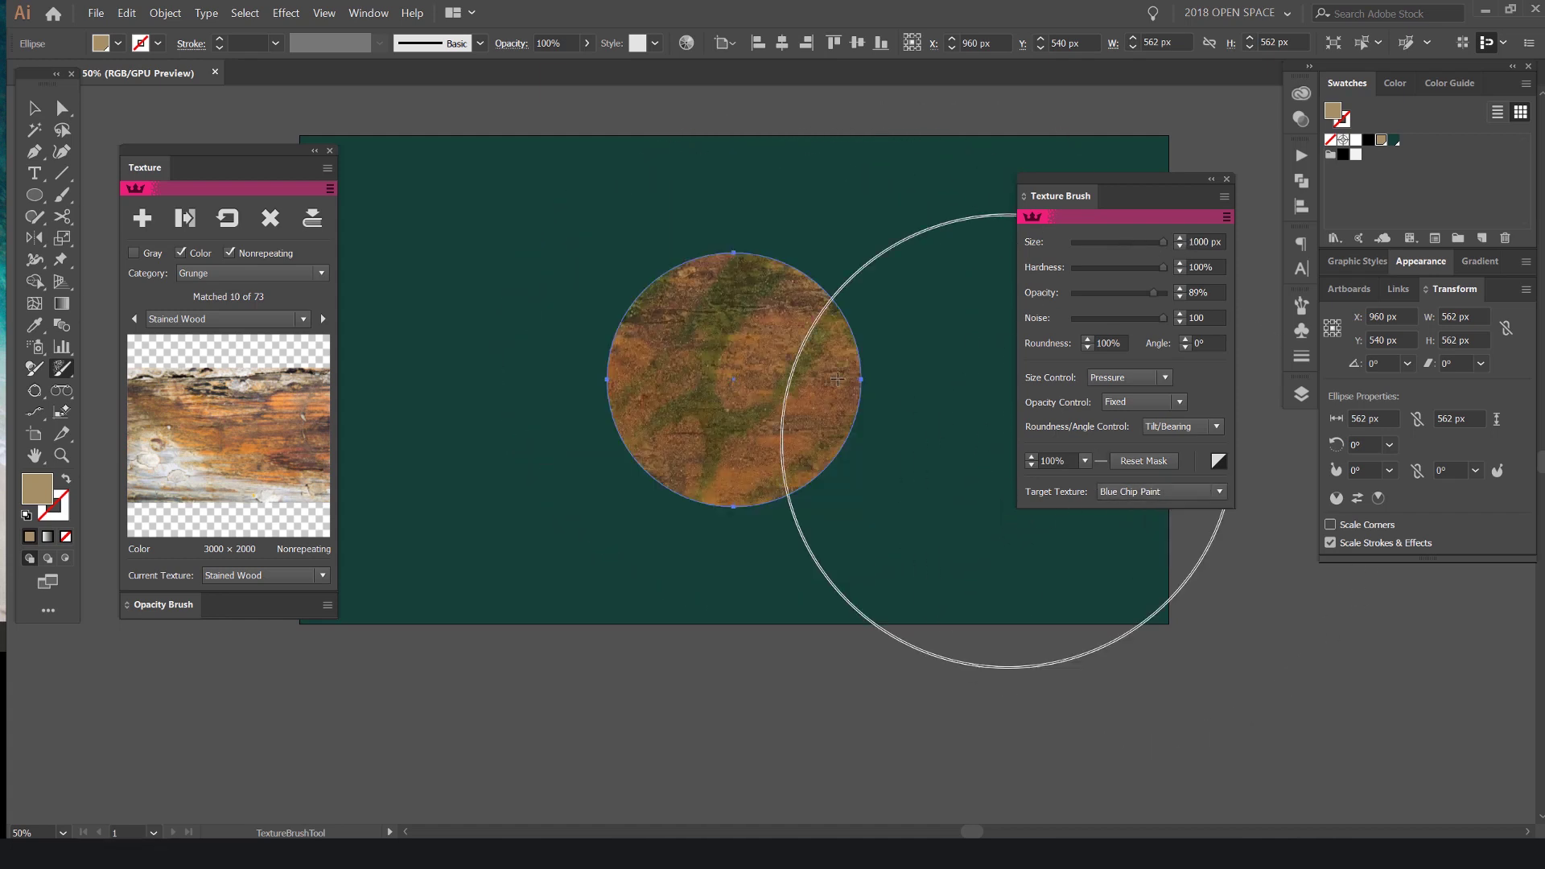
# Target Stained Wood and brush it away from the circle, and do the same with Green Graffiti as target
pyautogui.click(1139, 490)
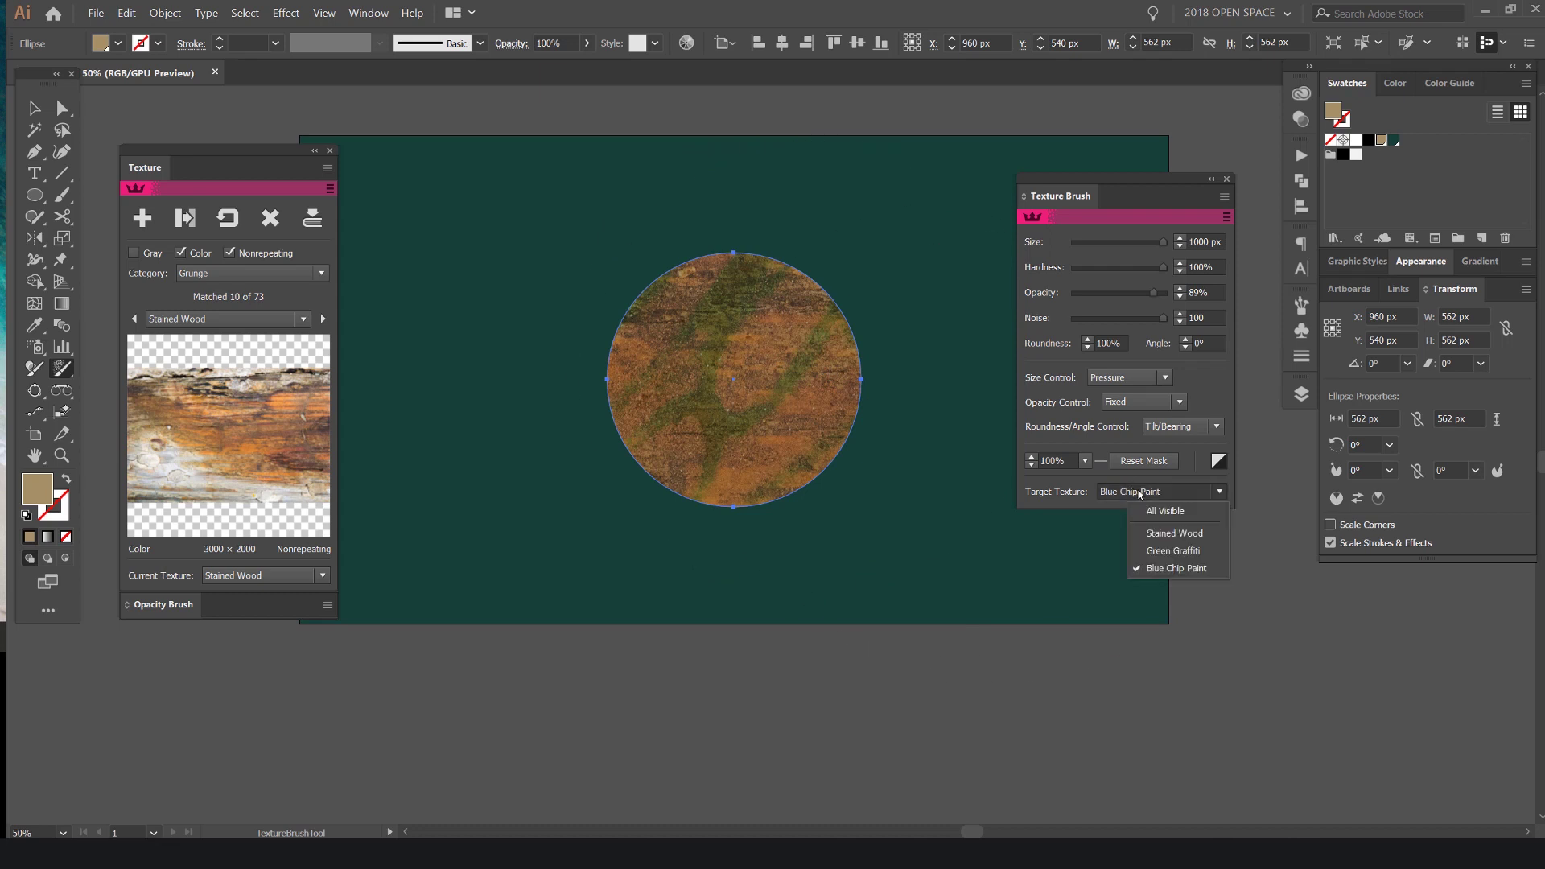
pyautogui.click(1174, 533)
pyautogui.click(765, 365)
pyautogui.click(1135, 492)
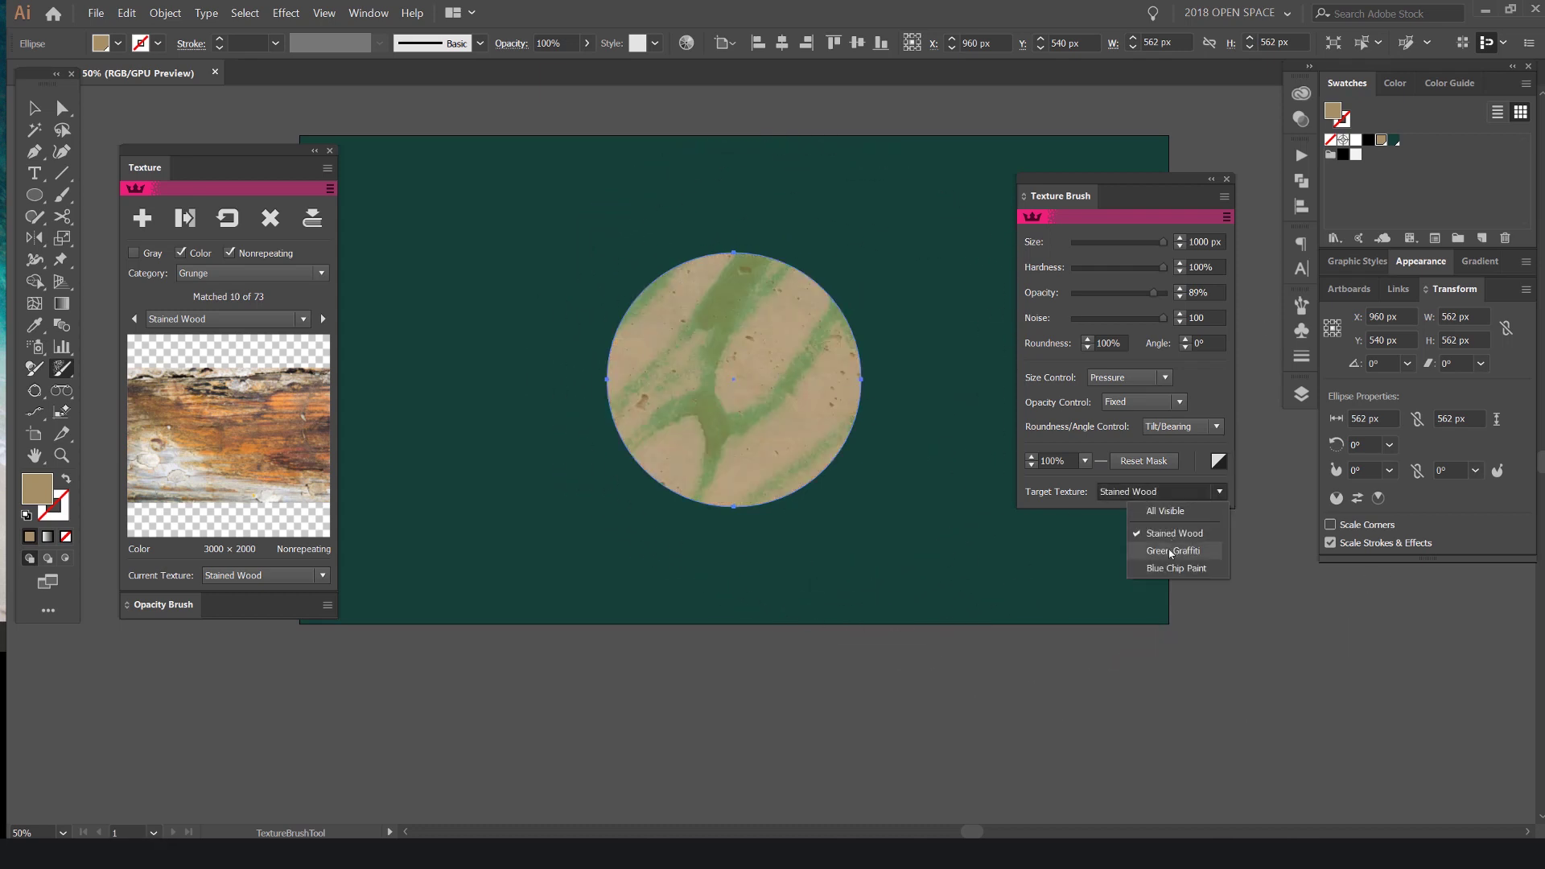
pyautogui.click(1166, 547)
pyautogui.scroll(-1, 762, 434)
pyautogui.scroll(3, 761, 435)
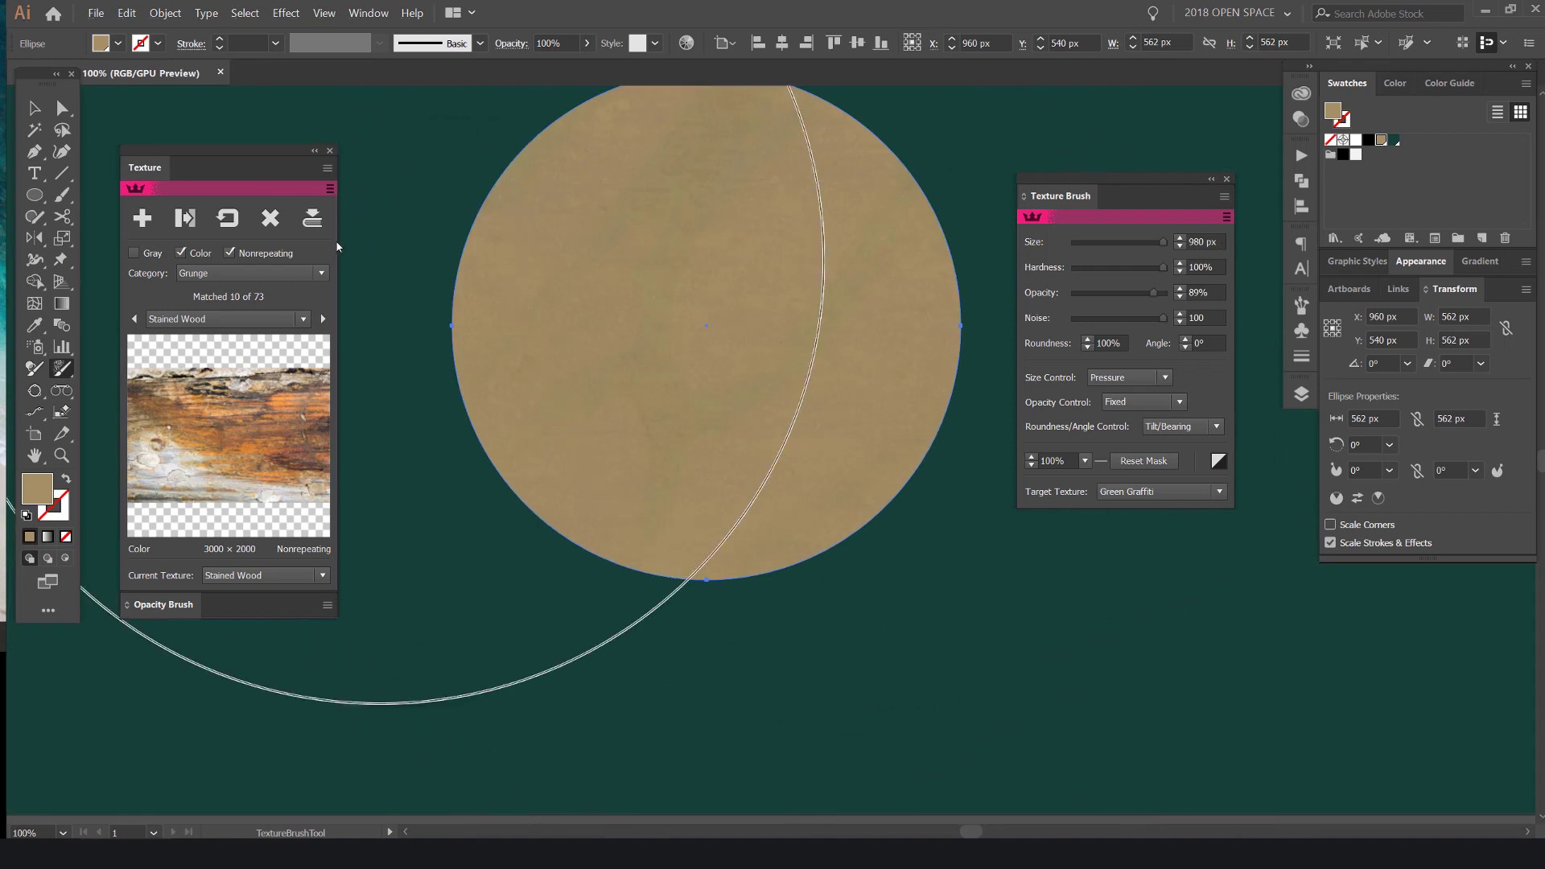
# Remove all applied textures from the circle and return to the Selection tool
pyautogui.click(269, 219)
pyautogui.click(270, 218)
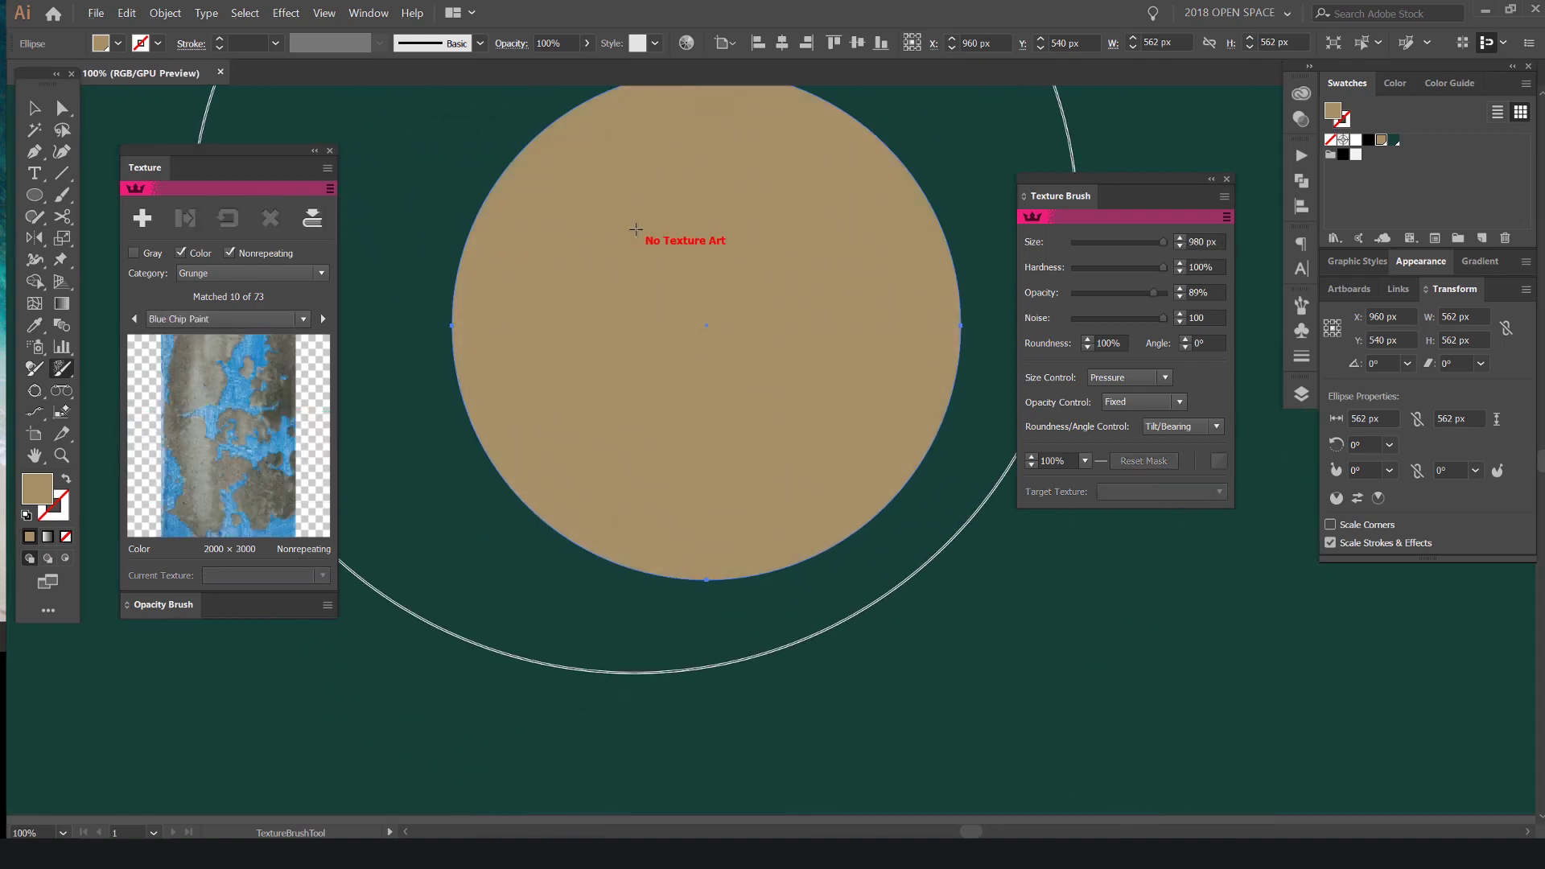
pyautogui.press('v')
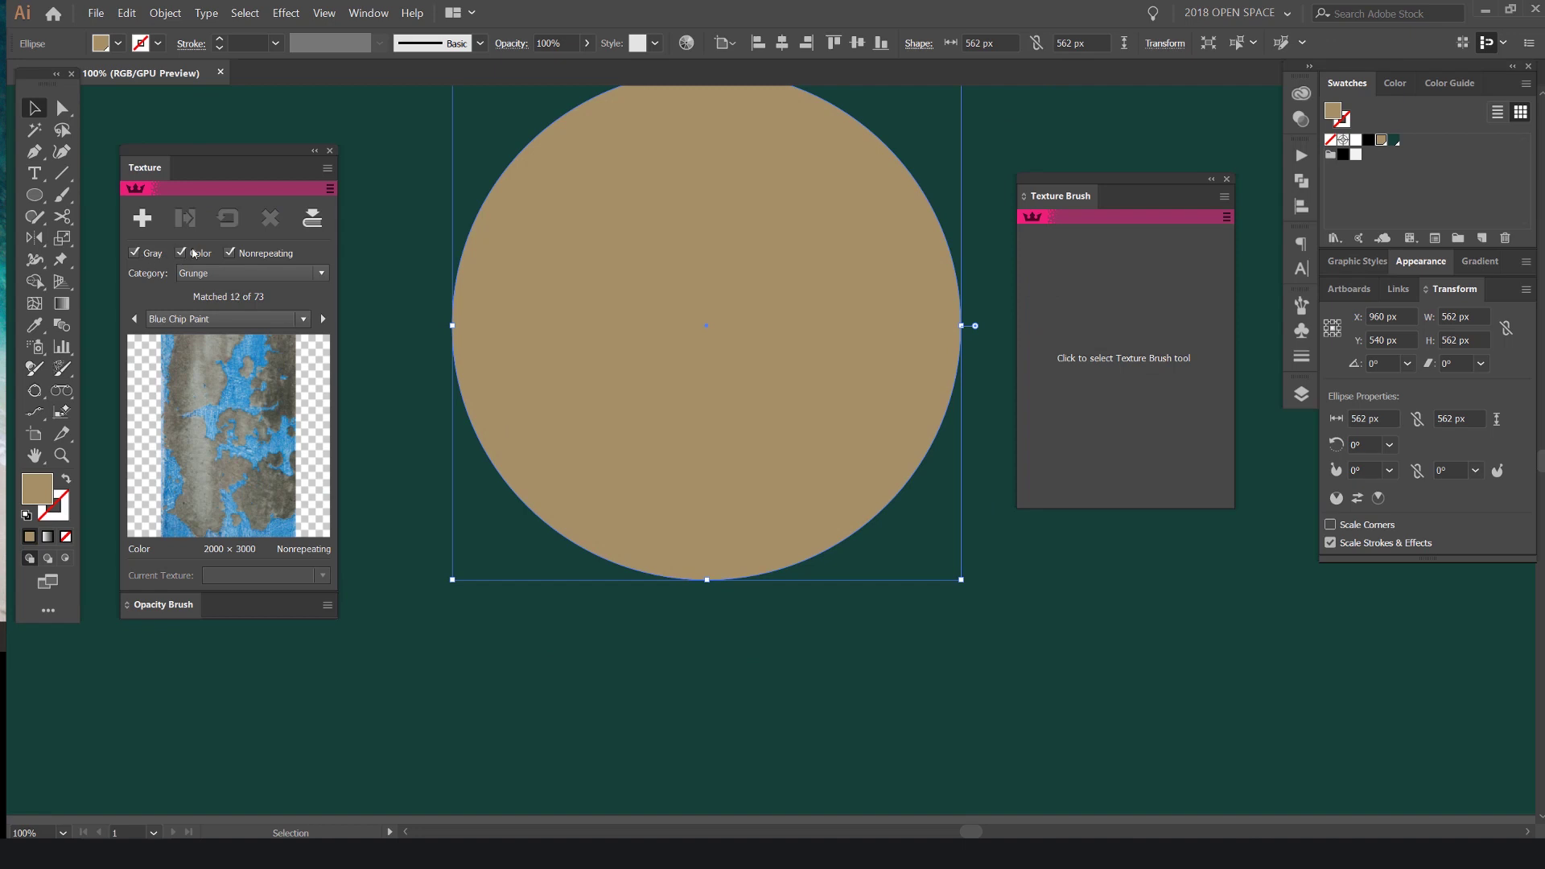
# Filter the texture library to grayscale textures only and preview Grunge Concrete
pyautogui.click(194, 253)
pyautogui.click(278, 319)
pyautogui.click(241, 360)
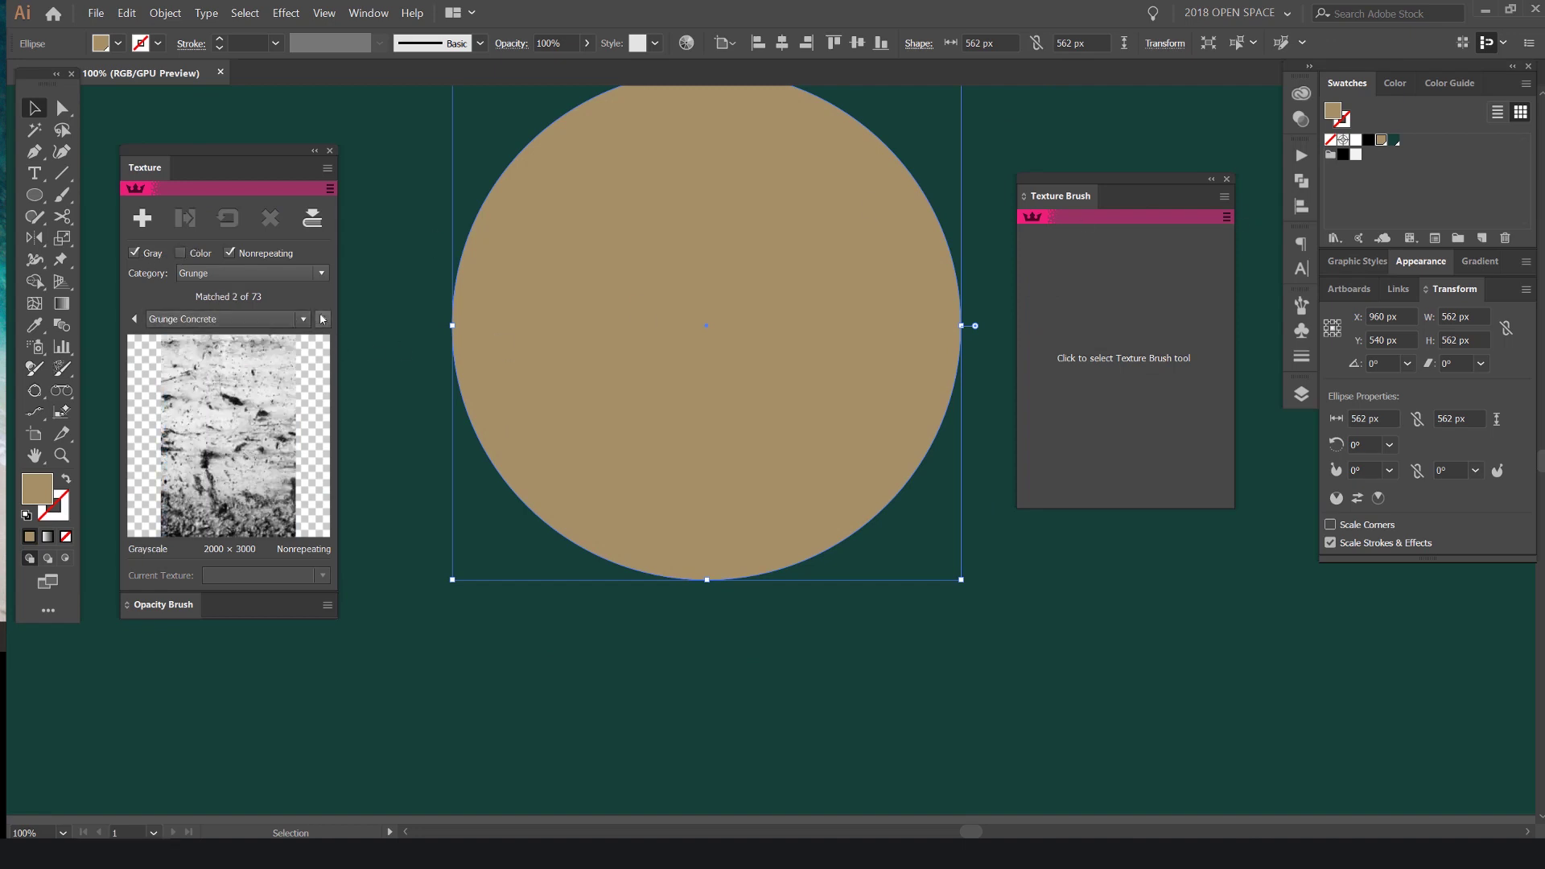
# Look through the Concrete and cement, Shadows and Highlights and Wall texture categories
pyautogui.click(308, 277)
pyautogui.click(246, 350)
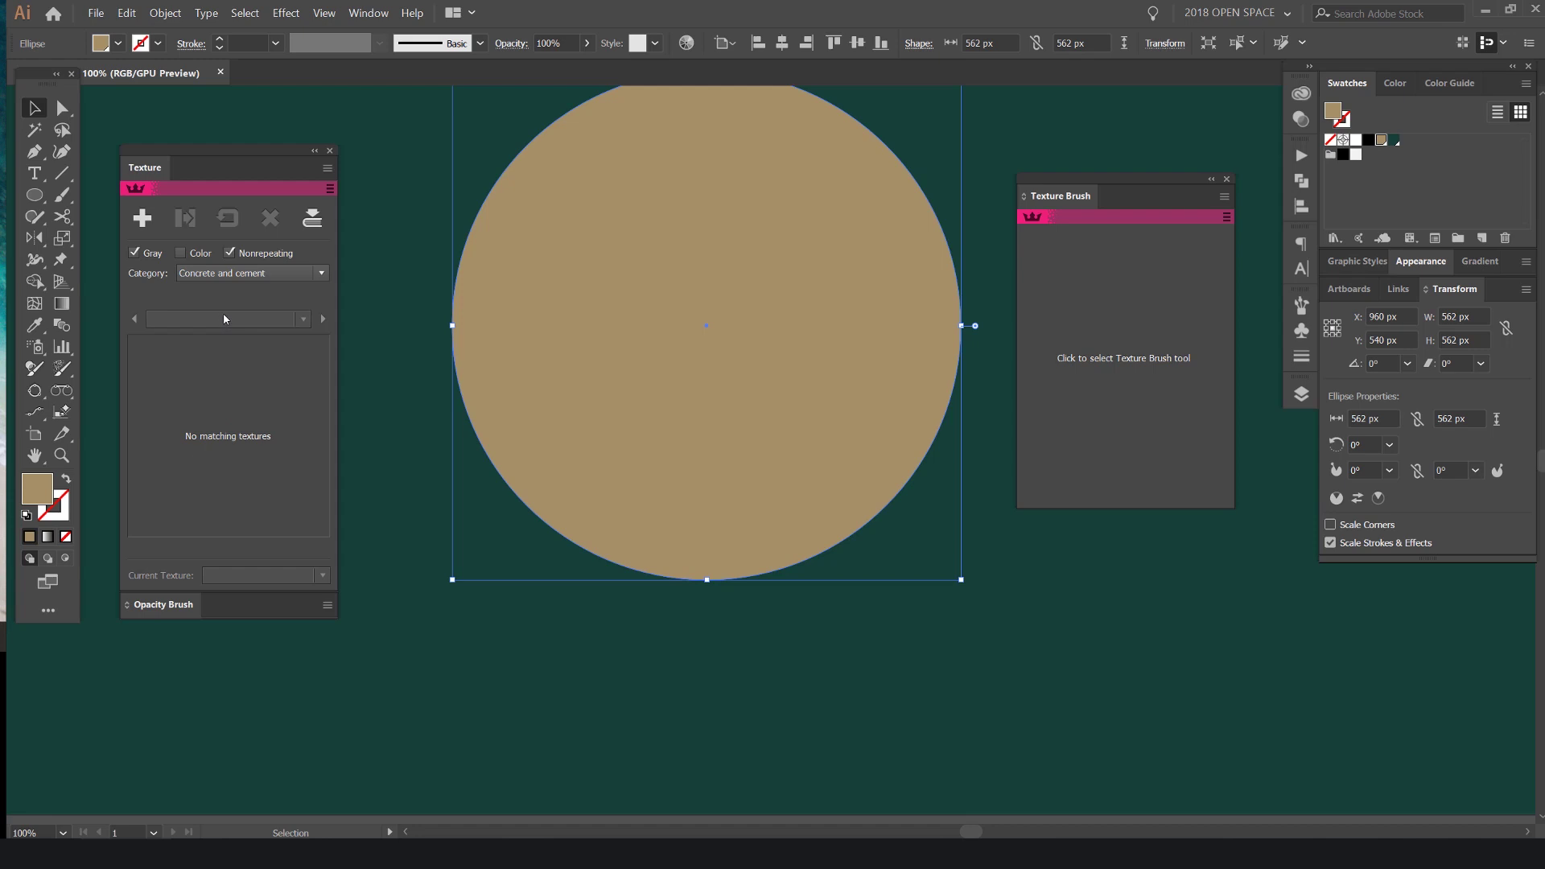
pyautogui.click(308, 274)
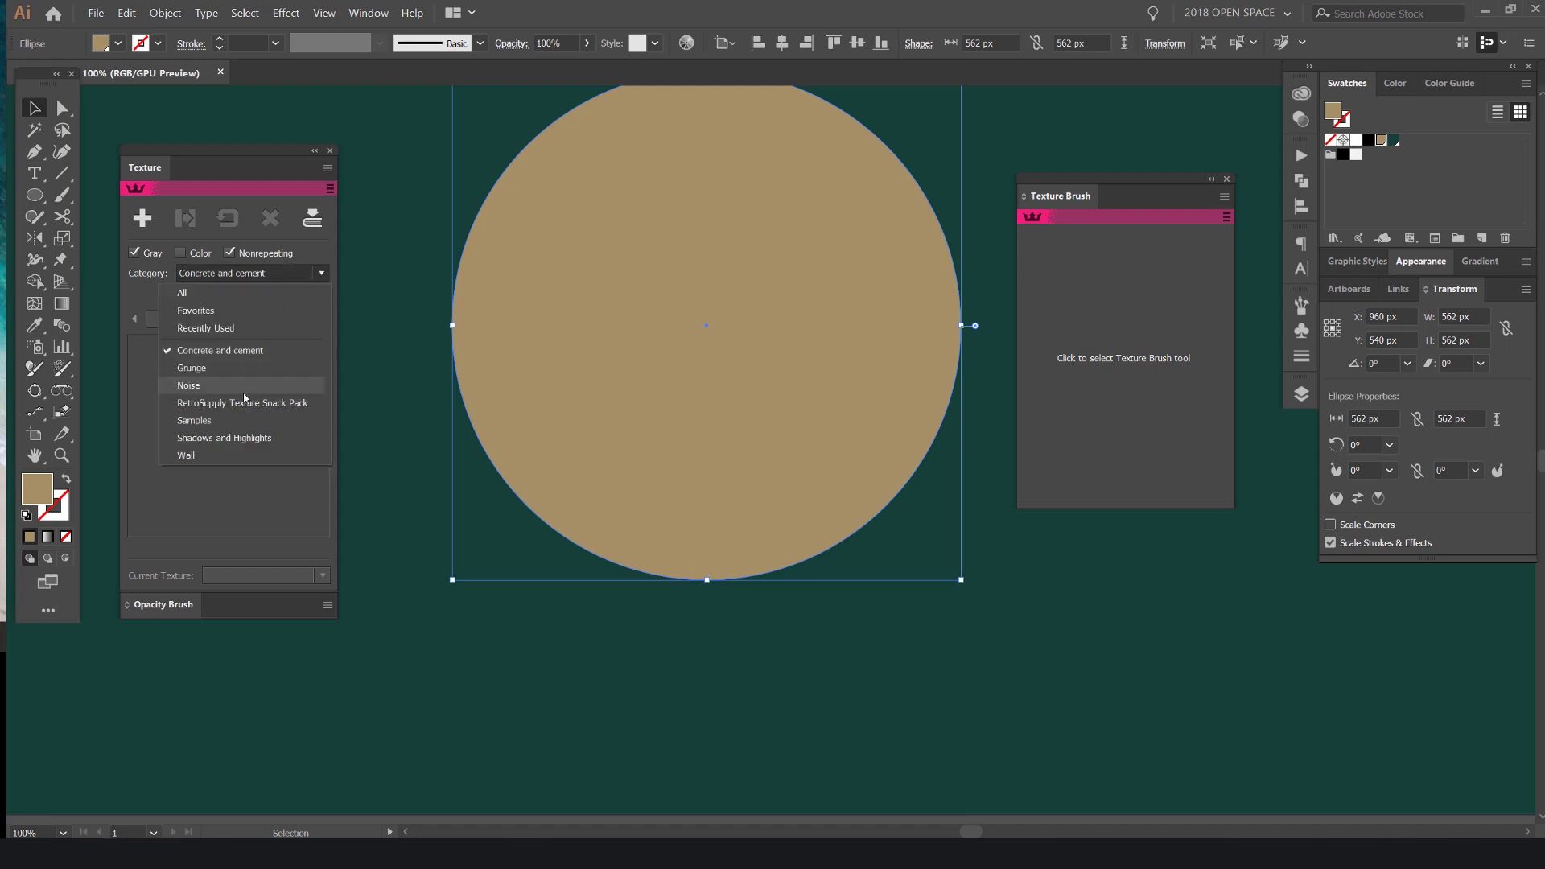
pyautogui.click(235, 439)
pyautogui.click(242, 273)
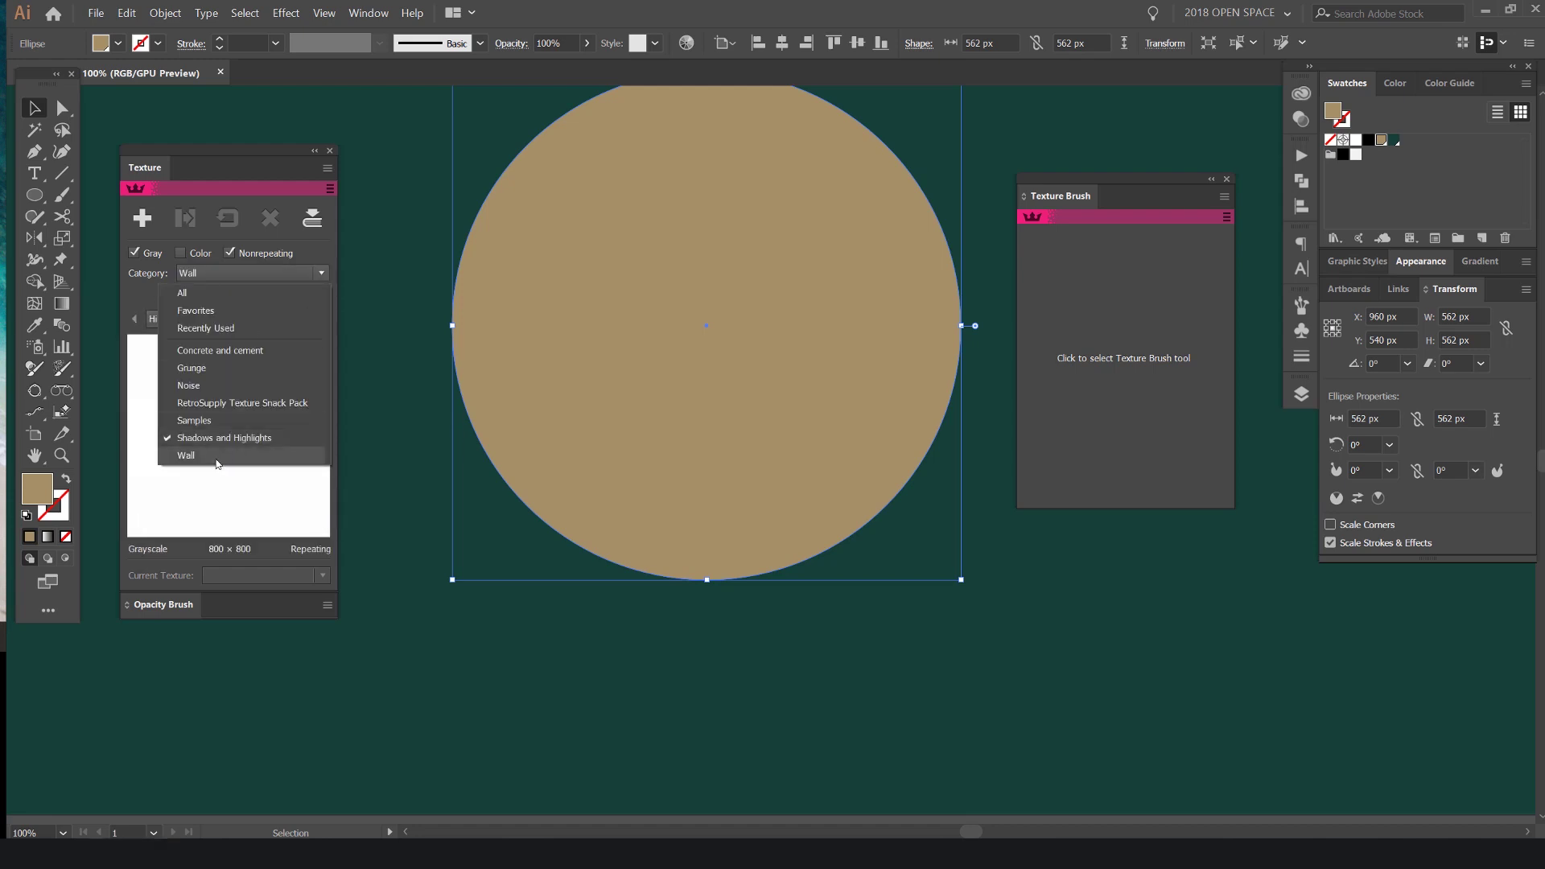
pyautogui.click(217, 456)
# Show the RetroSupply Texture Snack Pack category and preview several of its textures
pyautogui.click(249, 274)
pyautogui.click(232, 403)
pyautogui.click(258, 320)
pyautogui.click(234, 461)
pyautogui.click(258, 325)
pyautogui.click(235, 480)
# Add the Greasy-Foam texture to the circle and offset its center by 48 px, -70.667 px
pyautogui.click(324, 319)
pyautogui.click(326, 320)
pyautogui.click(324, 320)
pyautogui.click(135, 320)
pyautogui.click(134, 320)
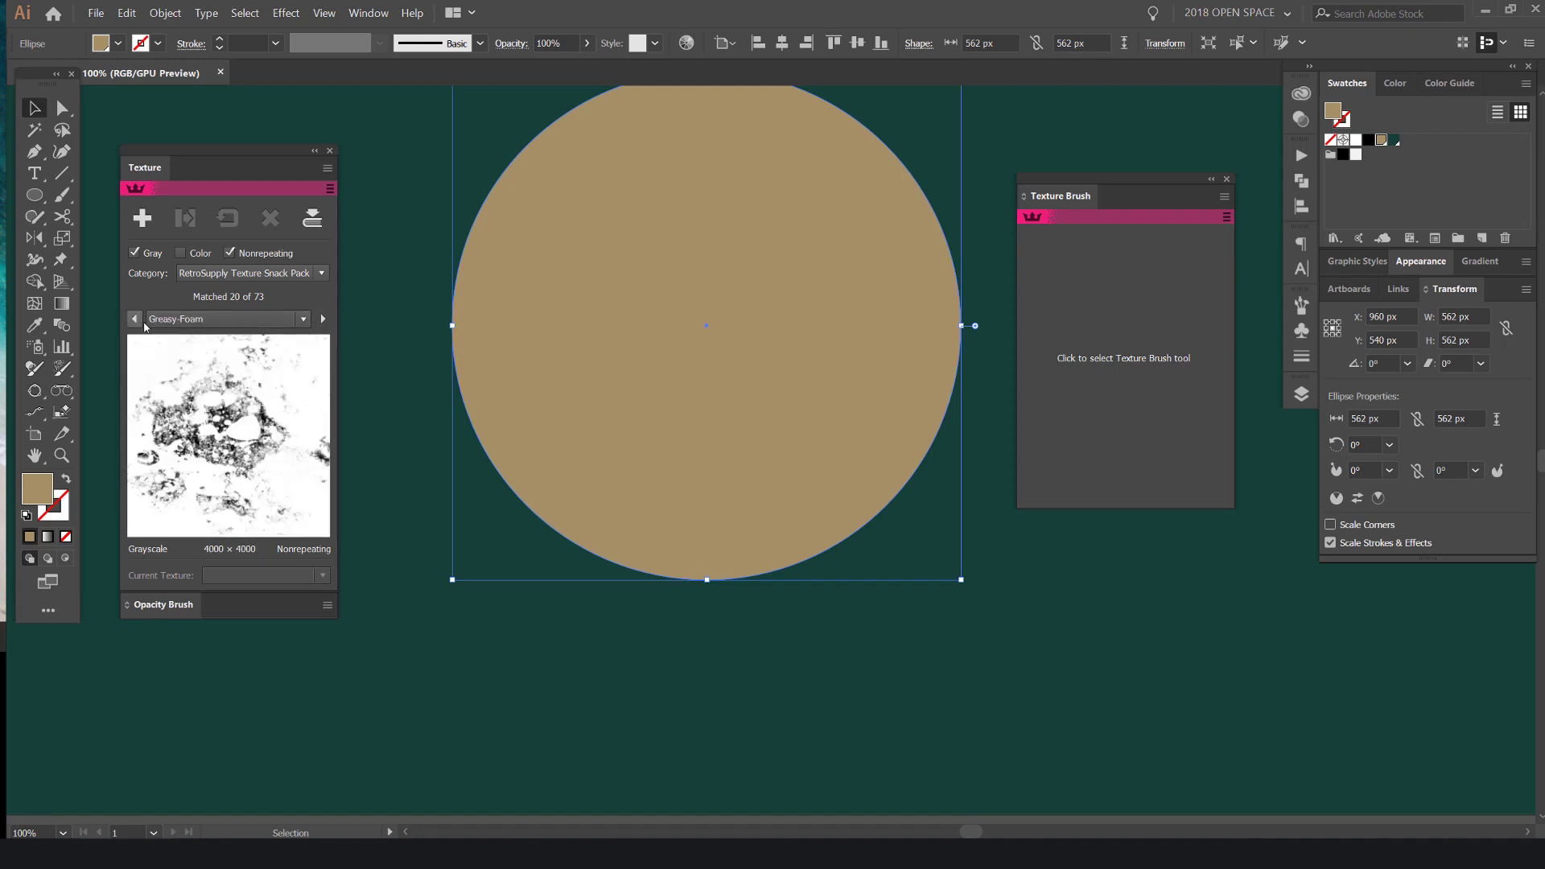
pyautogui.click(141, 219)
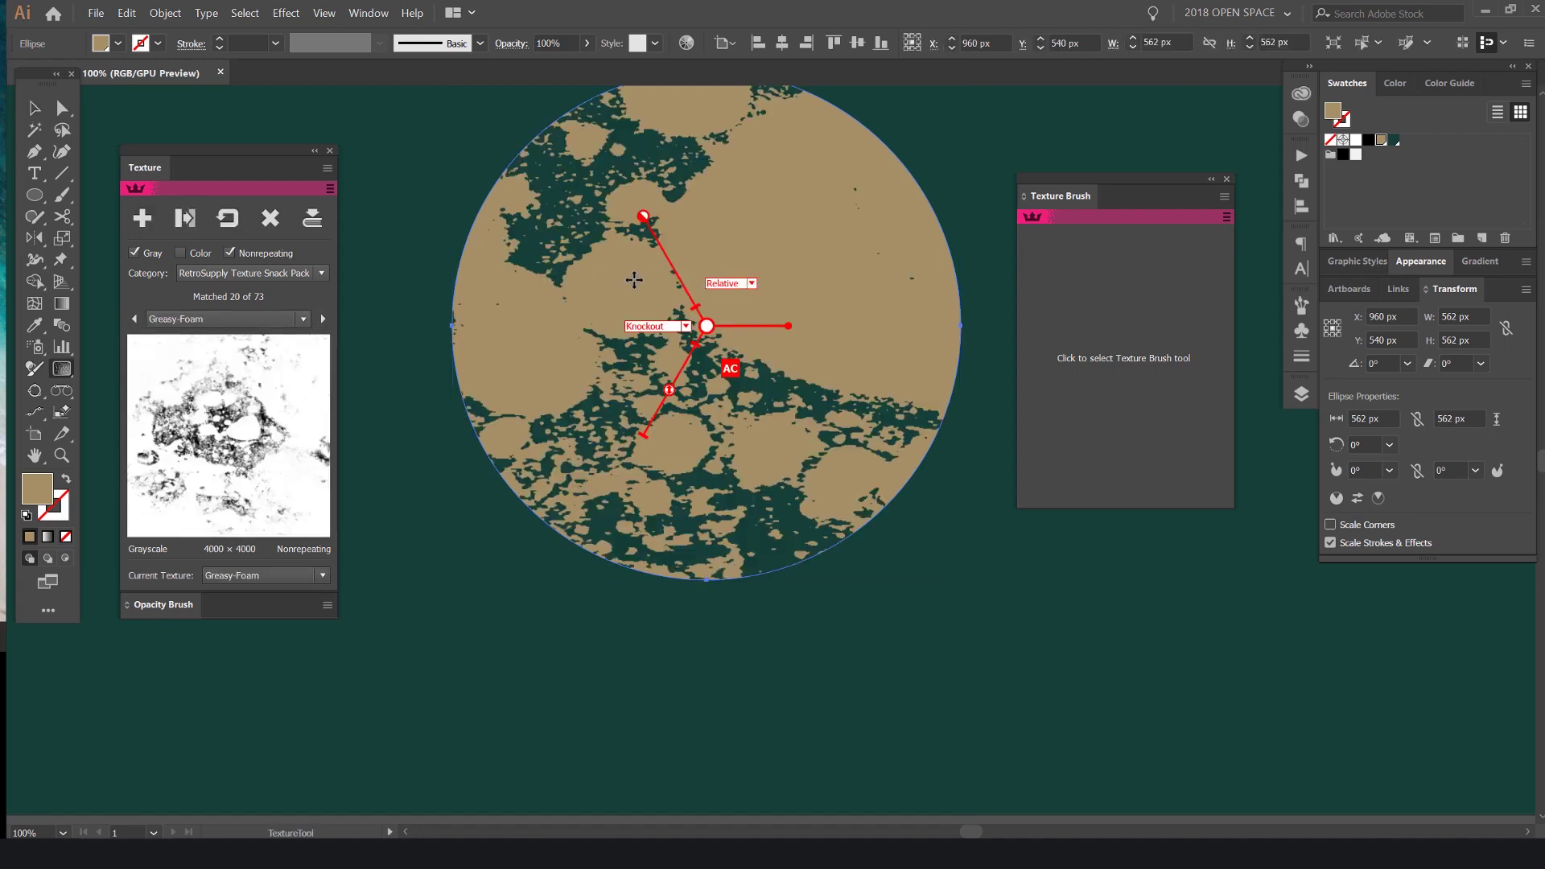
pyautogui.hotkey('ctrl', '-')
pyautogui.hotkey('ctrl', '-')
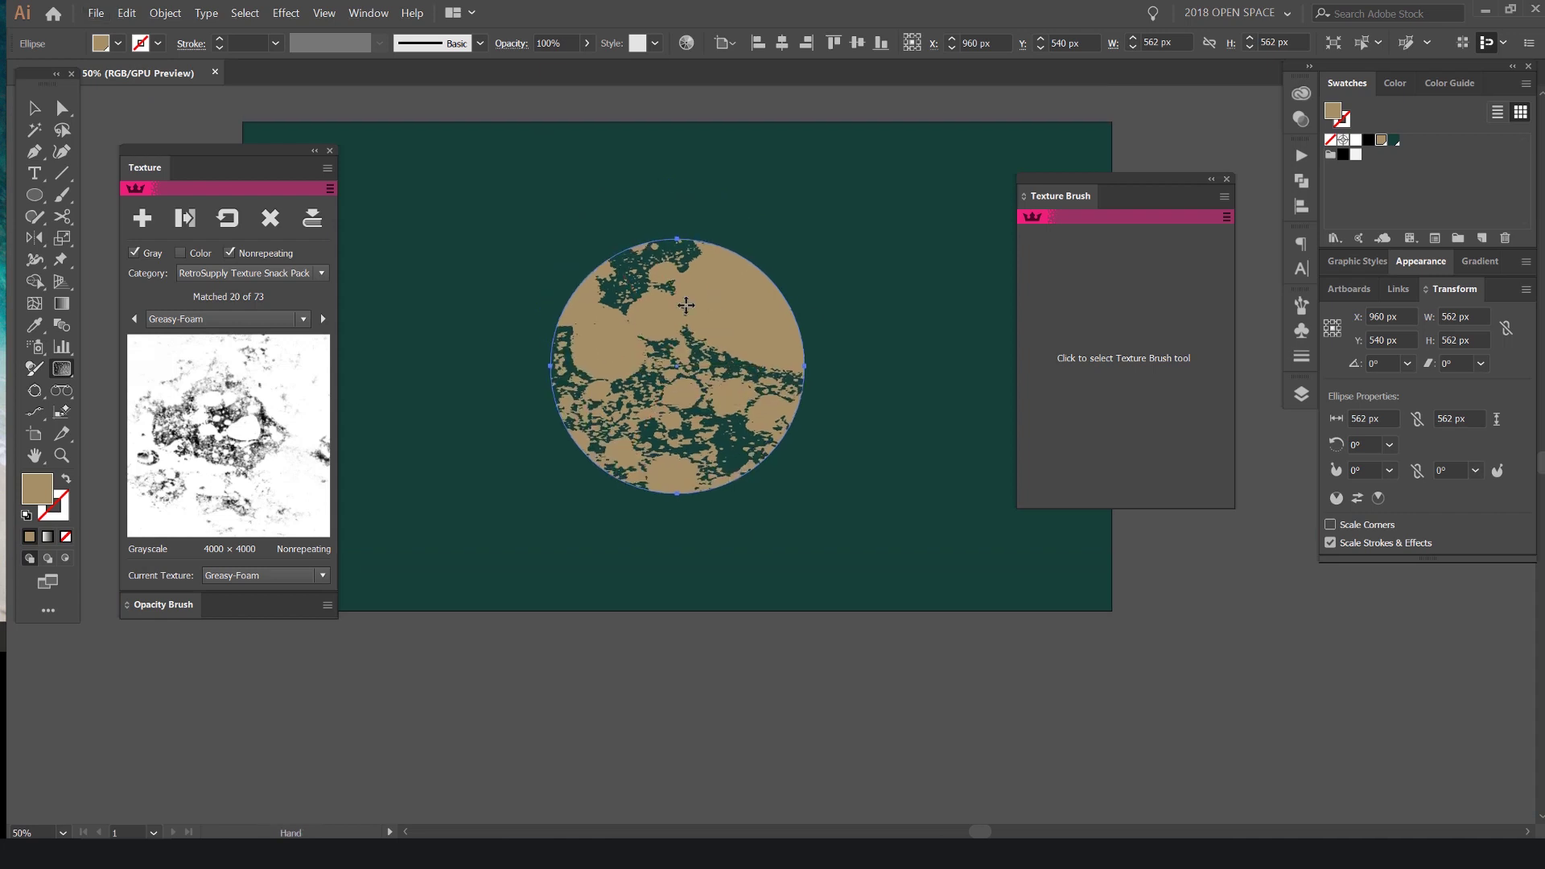
pyautogui.hotkey('ctrl', '+')
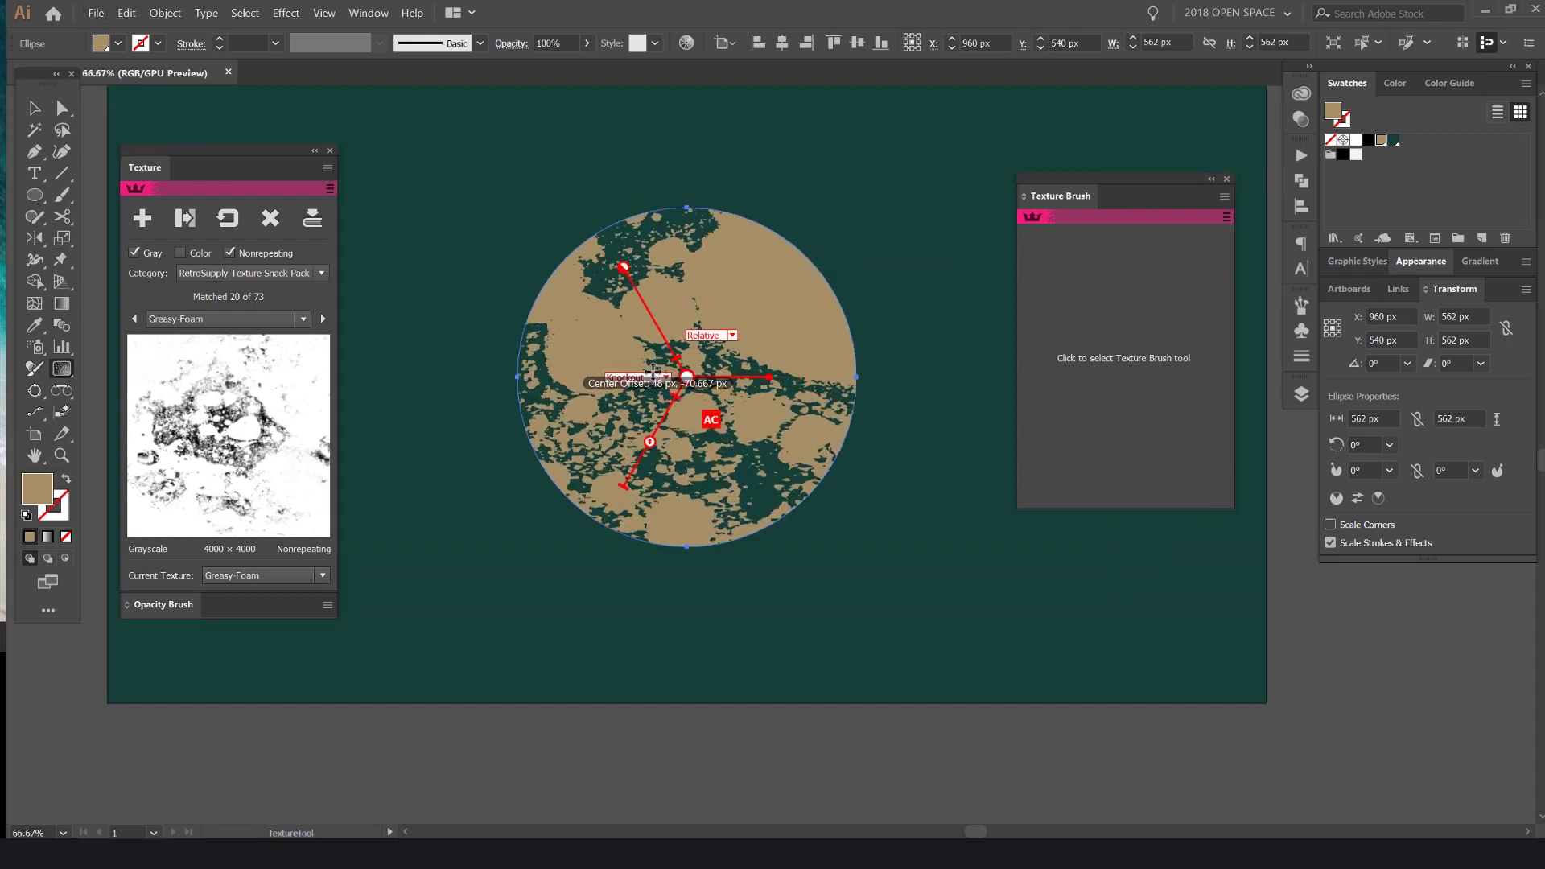
# Try dark green and tan fills on the circle, and fill it with red from the Strange island - alphabet story theme
pyautogui.click(1394, 141)
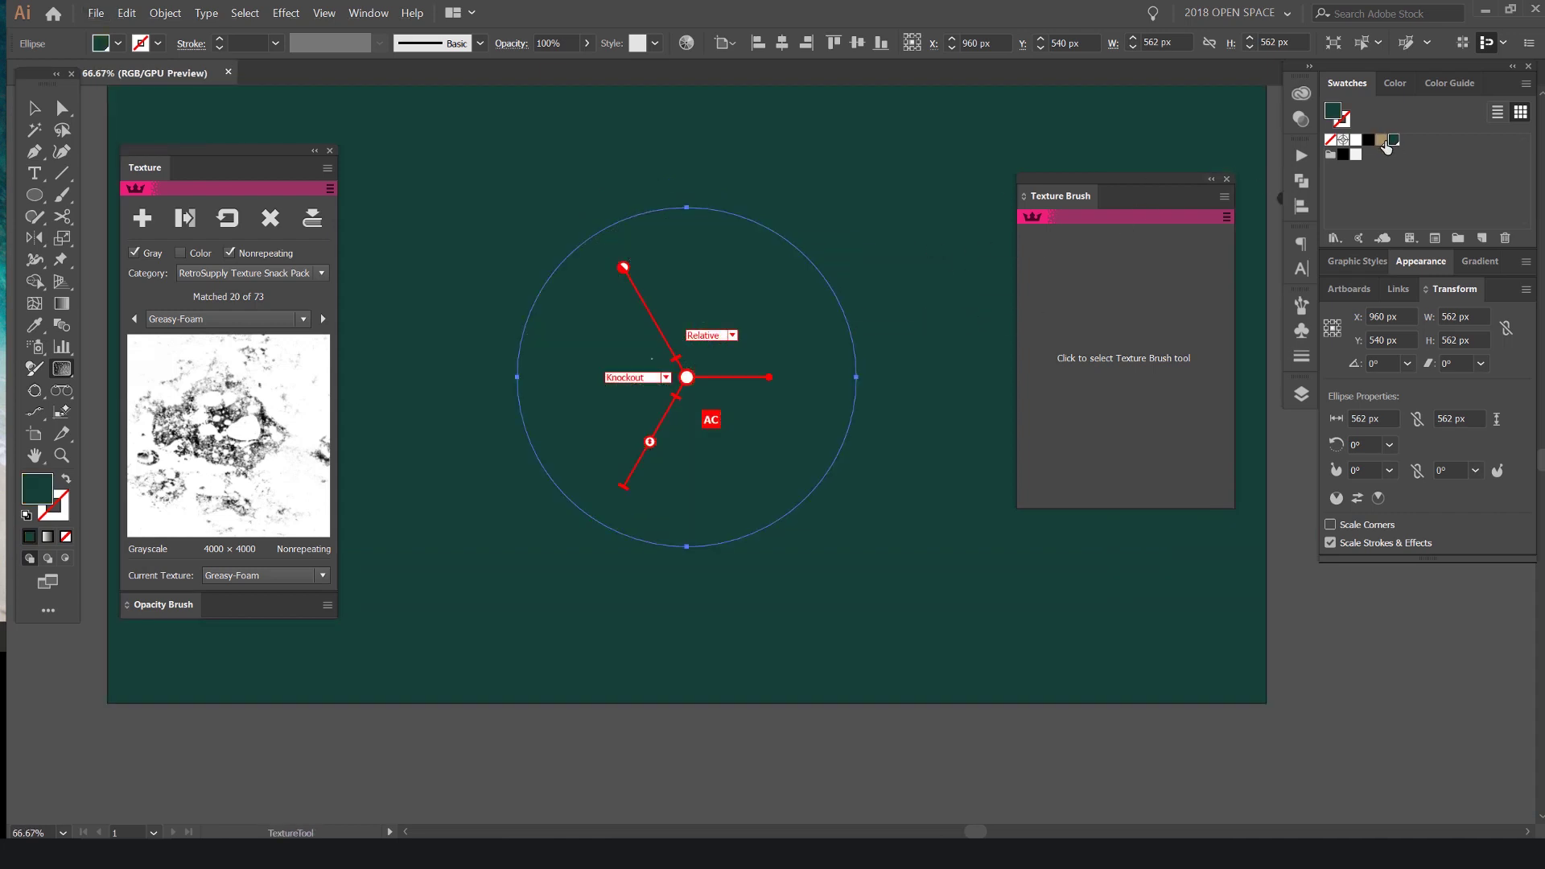
pyautogui.click(1385, 144)
pyautogui.click(1300, 94)
pyautogui.click(1166, 84)
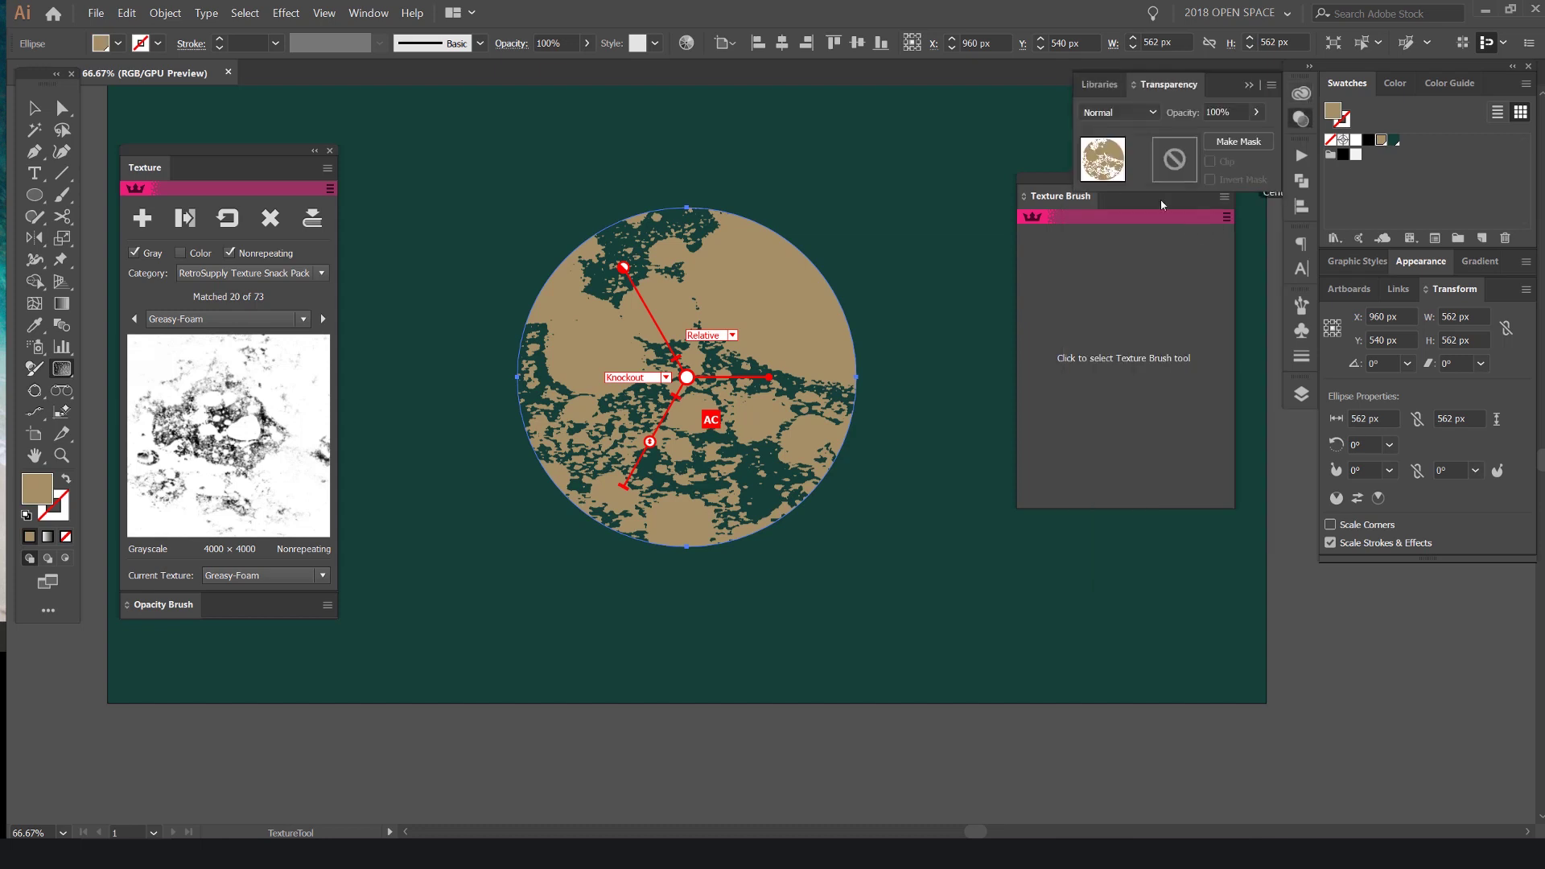
pyautogui.click(1301, 92)
pyautogui.click(1245, 358)
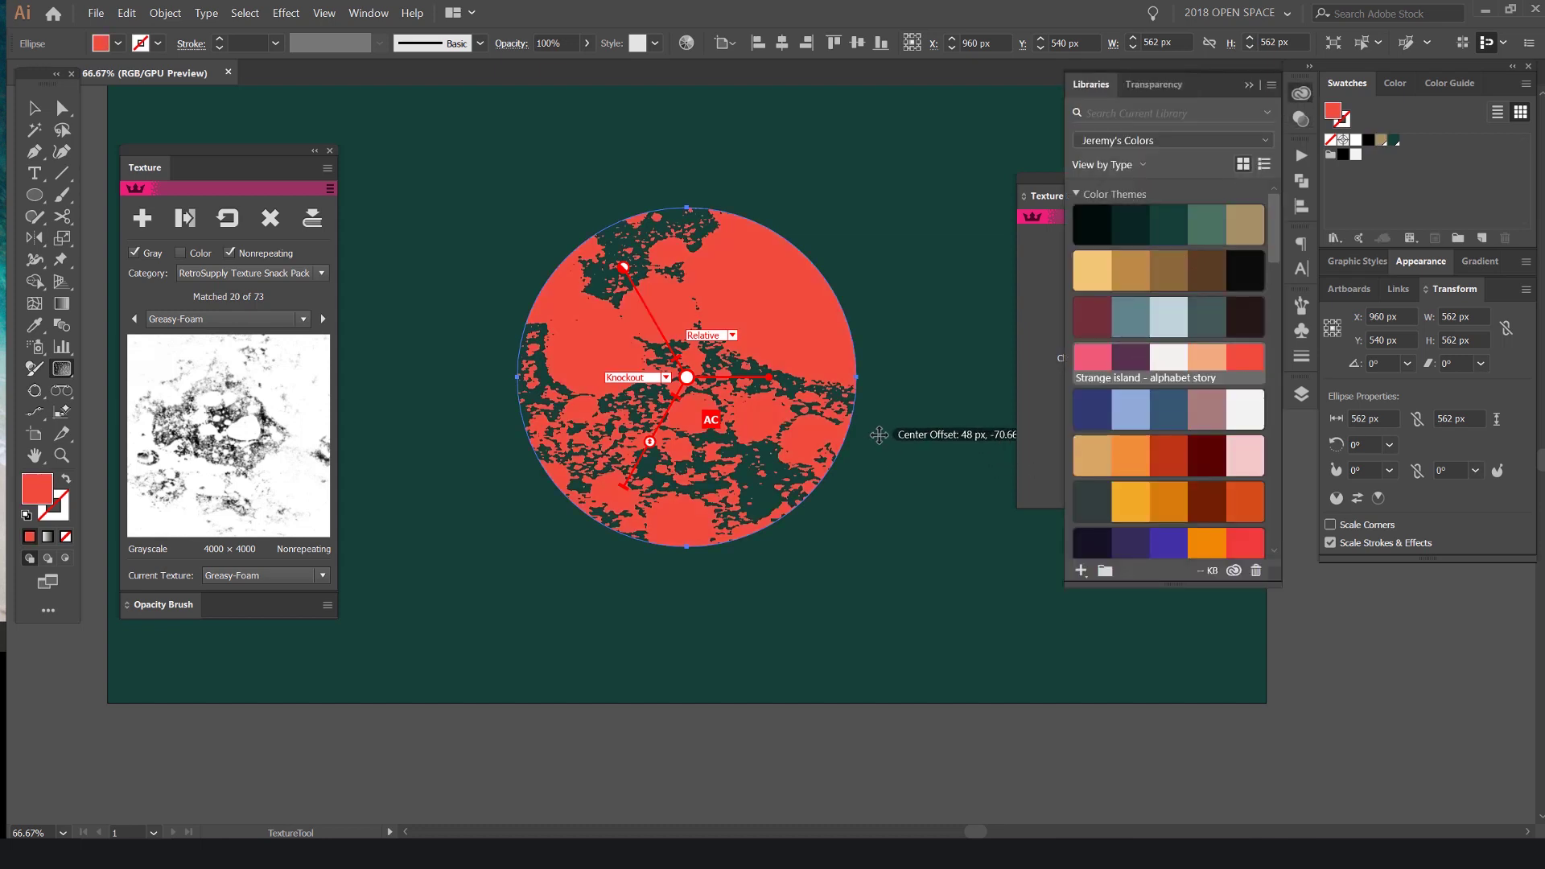
# Fill the circle with the theme's off-white, lower the Greasy-Foam texture's opacity and scale the texture down
pyautogui.click(1159, 358)
pyautogui.moveTo(624, 267); pyautogui.dragTo(669, 347)
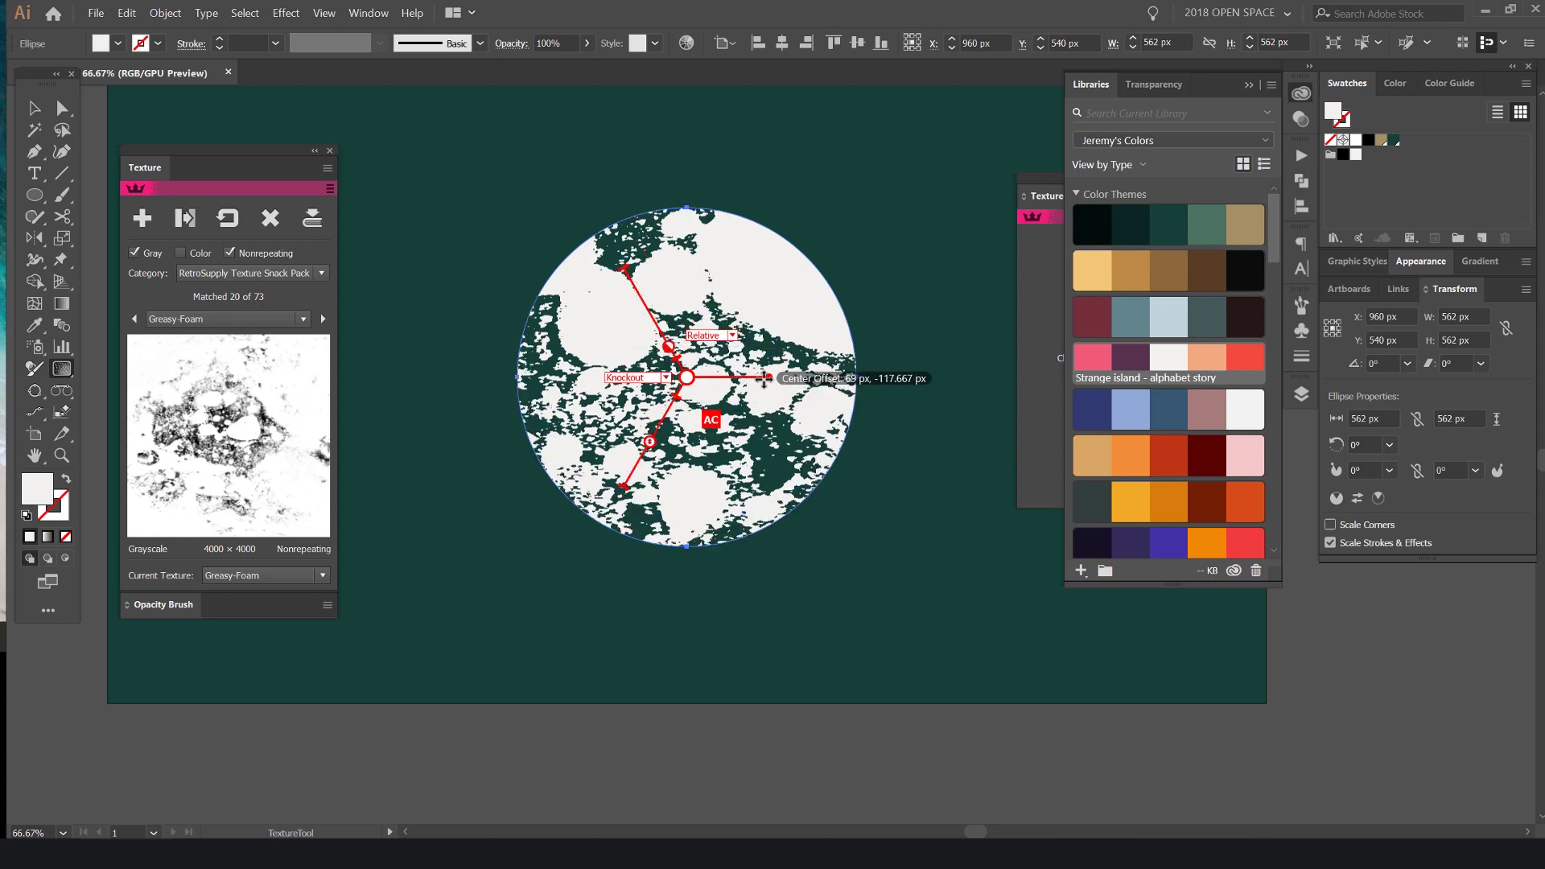
pyautogui.moveTo(649, 442); pyautogui.dragTo(660, 424)
# Fill the circle with the medium blue from the Vessel Mural, Finland color theme
pyautogui.click(1180, 400)
pyautogui.scroll(-2, 897, 361)
pyautogui.press('v')
pyautogui.moveTo(833, 335); pyautogui.dragTo(881, 411)
pyautogui.hotkey('ctrl', 'z')
pyautogui.scroll(1, 904, 285)
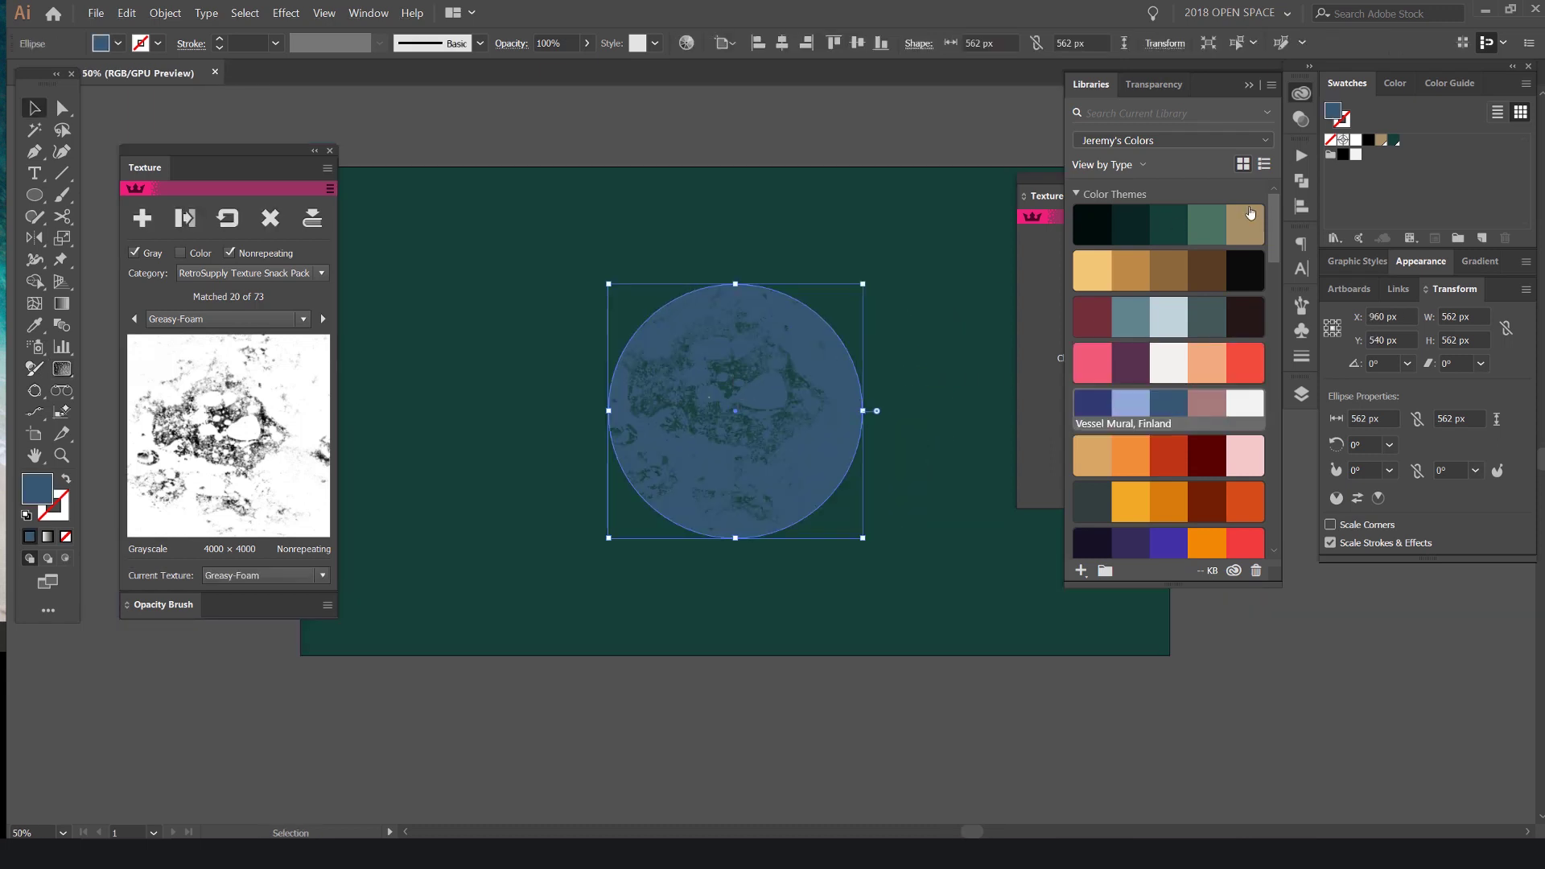
# Try a black fill on the circle, and recolor it with the dark gray-teal from the library's third color theme
pyautogui.click(1370, 145)
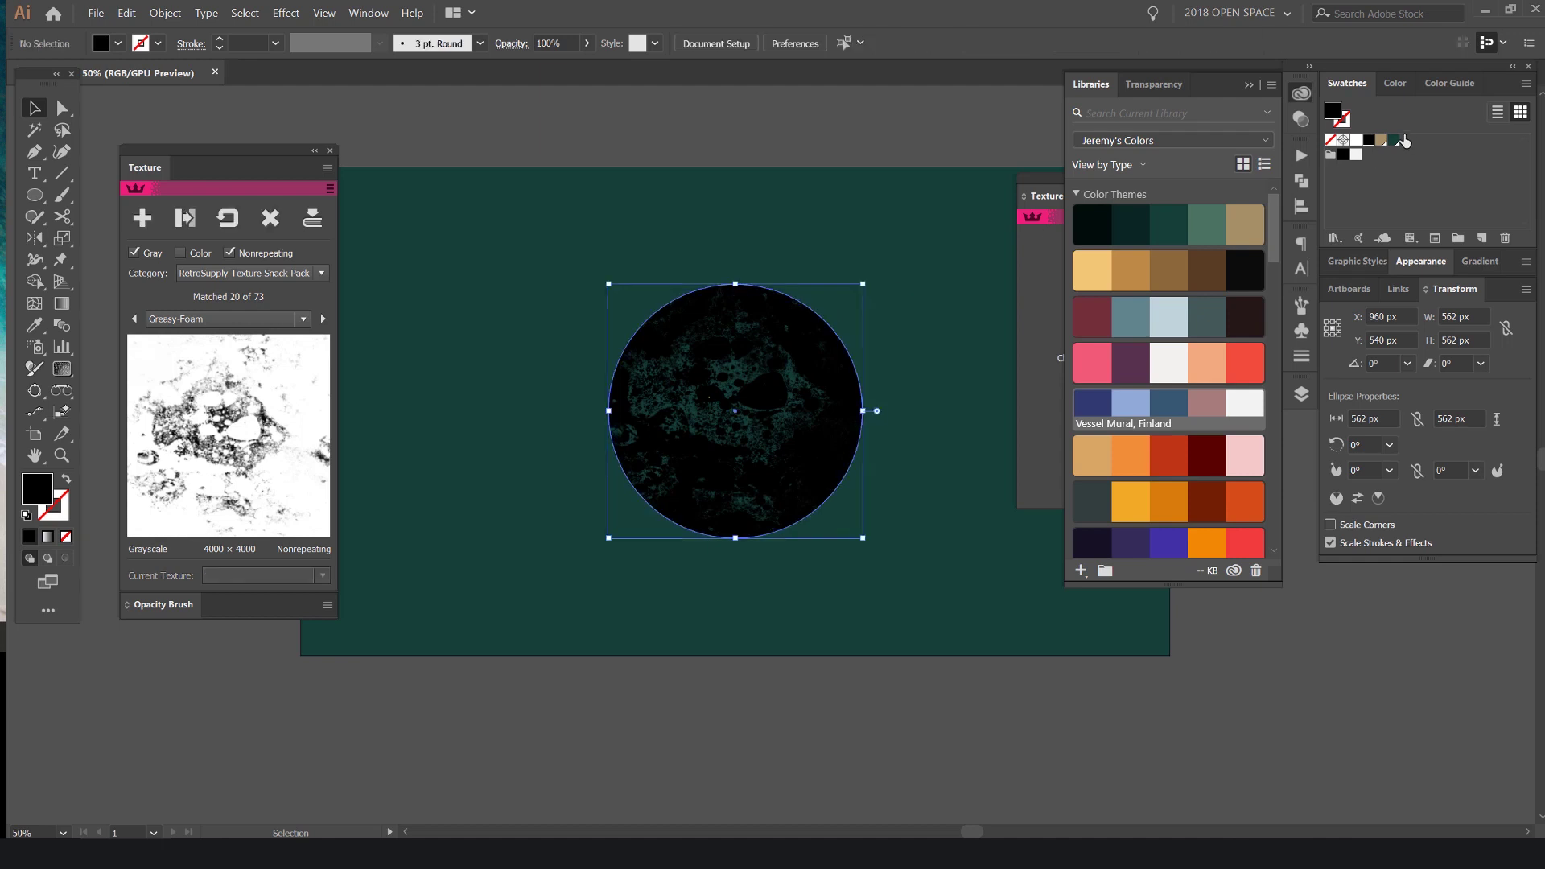
pyautogui.click(1205, 314)
pyautogui.moveTo(790, 376); pyautogui.dragTo(800, 386)
pyautogui.hotkey('ctrl', 'z')
# Activate the Texture Brush, move its palette closer to the circle and brush away the Greasy-Foam texture
pyautogui.click(1040, 265)
pyautogui.moveTo(1038, 196); pyautogui.dragTo(955, 194)
pyautogui.click(752, 386)
# Reduce the Texture Brush size to 330 px
pyautogui.press('[')
pyautogui.press('[')
pyautogui.press('[')
pyautogui.press('[')
pyautogui.press('[')
pyautogui.press('[')
pyautogui.press('[')
pyautogui.press('[')
pyautogui.press('[')
pyautogui.press('[')
pyautogui.press('[')
pyautogui.press('[')
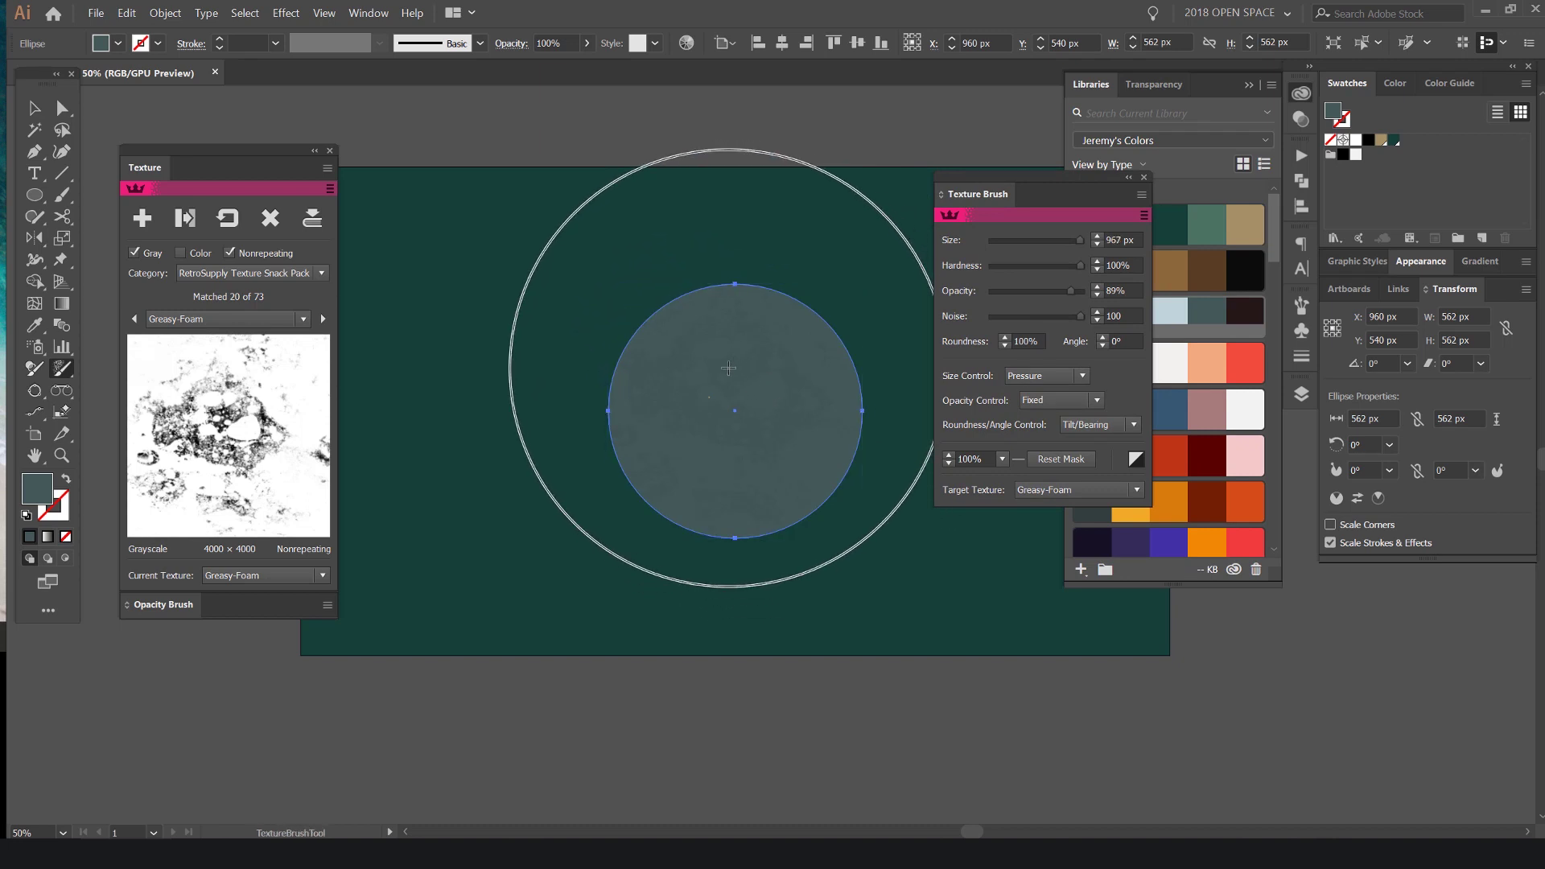
pyautogui.press('[')
pyautogui.press('[')
pyautogui.press('[')
pyautogui.press('[')
pyautogui.press('[')
pyautogui.press('[')
pyautogui.press('[')
pyautogui.press('[')
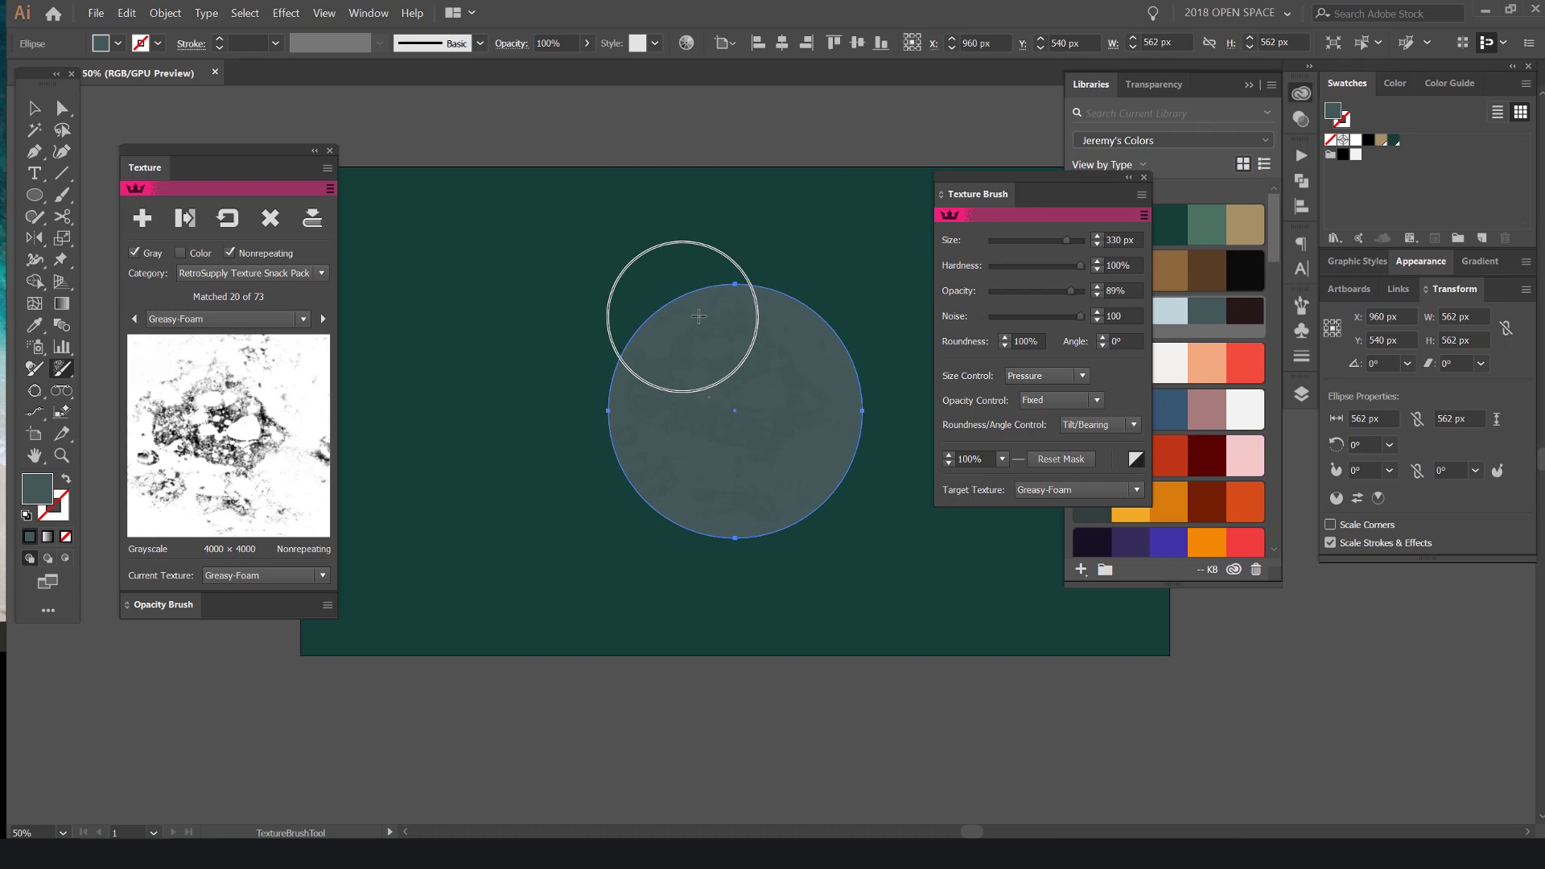
# Brush the remaining Greasy-Foam texture off the circle with the 330 px Texture Brush, and bring the texture back
pyautogui.moveTo(765, 453)
pyautogui.mouseDown()
pyautogui.moveTo(676, 474)
pyautogui.moveTo(764, 461)
pyautogui.mouseUp()
pyautogui.scroll(2, 779, 442)
pyautogui.moveTo(626, 374)
pyautogui.mouseDown()
pyautogui.moveTo(652, 408)
pyautogui.moveTo(583, 402)
pyautogui.moveTo(700, 520)
pyautogui.moveTo(613, 540)
pyautogui.mouseUp()
pyautogui.moveTo(716, 265)
pyautogui.mouseDown()
pyautogui.moveTo(749, 473)
pyautogui.moveTo(914, 590)
pyautogui.moveTo(922, 636)
pyautogui.mouseUp()
pyautogui.scroll(2, 704, 311)
pyautogui.scroll(-3, 702, 309)
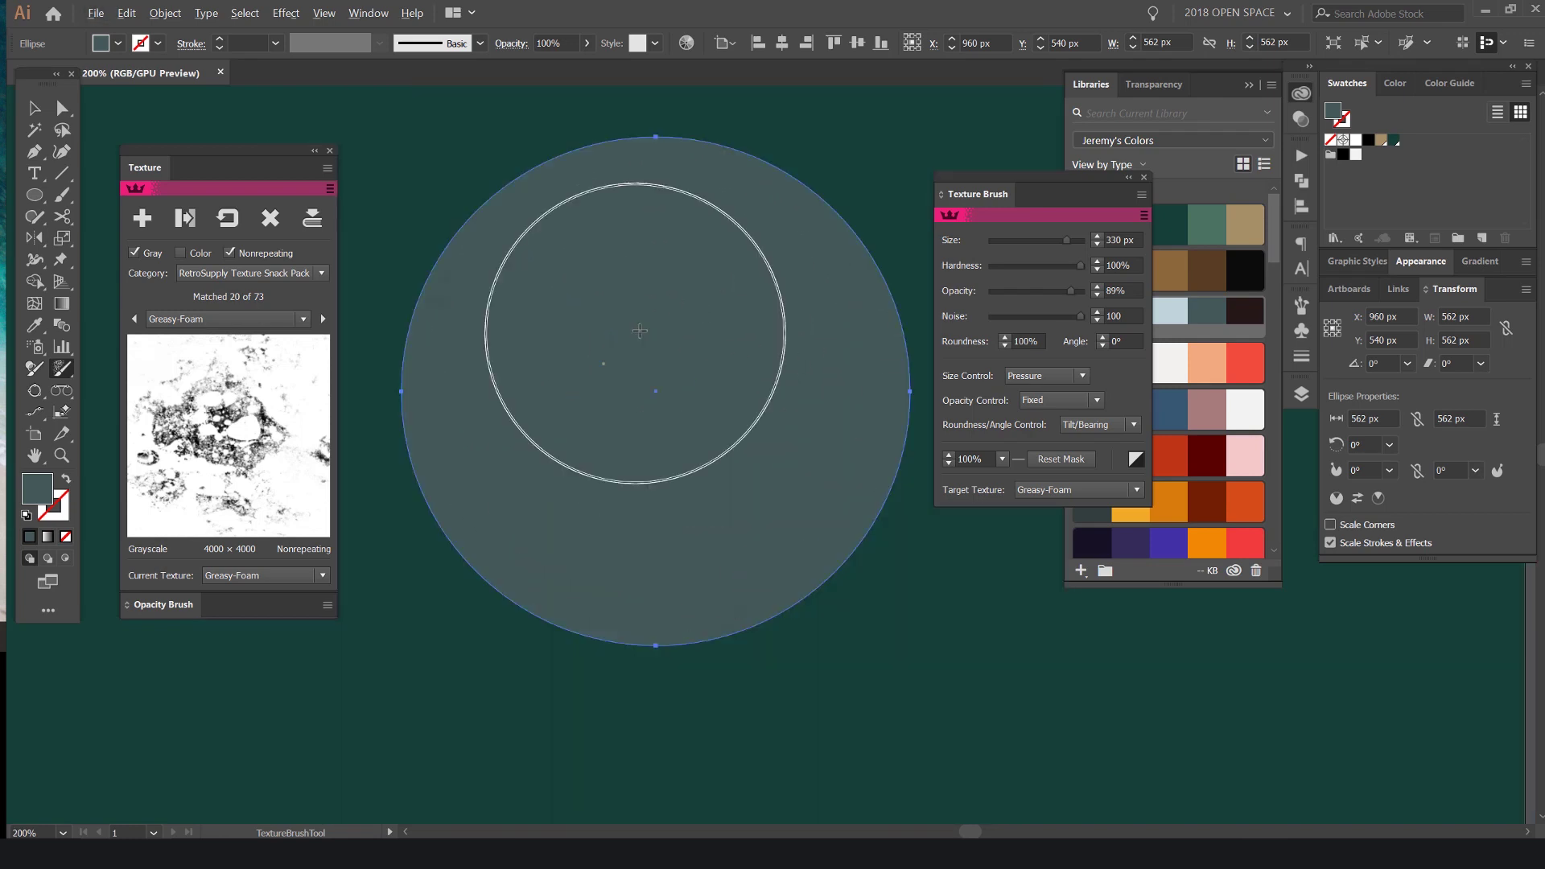
pyautogui.moveTo(651, 327)
pyautogui.mouseDown()
pyautogui.moveTo(576, 431)
pyautogui.moveTo(698, 482)
pyautogui.moveTo(618, 309)
pyautogui.moveTo(720, 351)
pyautogui.moveTo(805, 501)
pyautogui.moveTo(597, 428)
pyautogui.moveTo(745, 410)
pyautogui.moveTo(663, 445)
pyautogui.mouseUp()
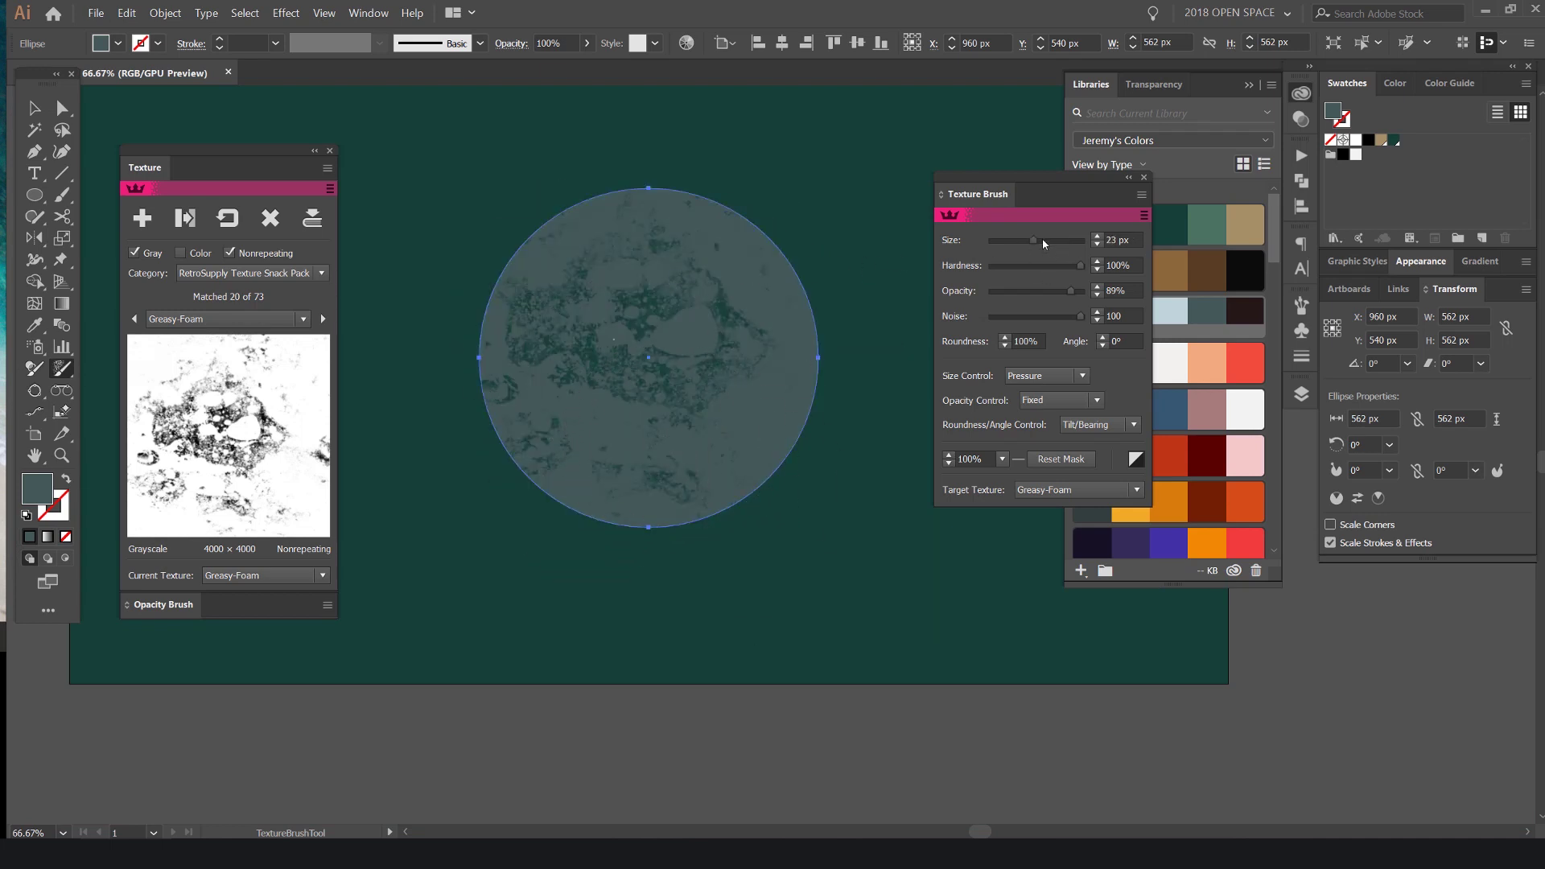
# Set the Texture Brush size to 120 px and brush away the Greasy-Foam texture on the right side of the circle
pyautogui.moveTo(809, 259)
pyautogui.mouseDown()
pyautogui.moveTo(798, 372)
pyautogui.moveTo(693, 499)
pyautogui.mouseUp()
pyautogui.moveTo(825, 312); pyautogui.dragTo(650, 505)
pyautogui.moveTo(741, 241); pyautogui.dragTo(717, 283)
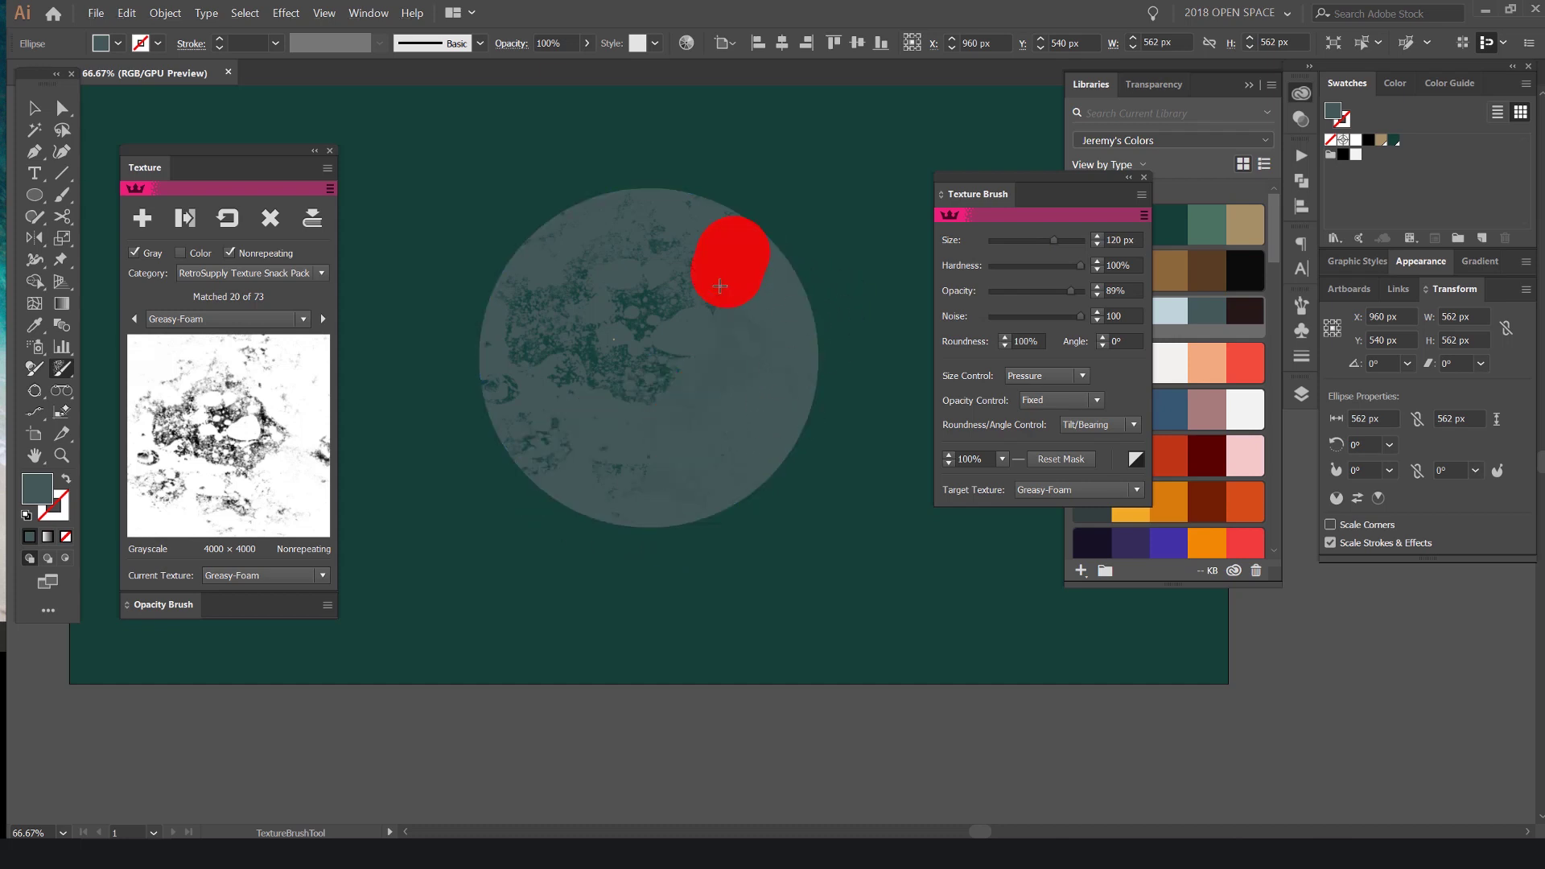
# Reselect the circle, fill it with the dark red from the library's sixth color theme and deselect it
pyautogui.press('v')
pyautogui.hotkey('ctrl', 'shift', 'a')
pyautogui.click(734, 338)
pyautogui.press('a')
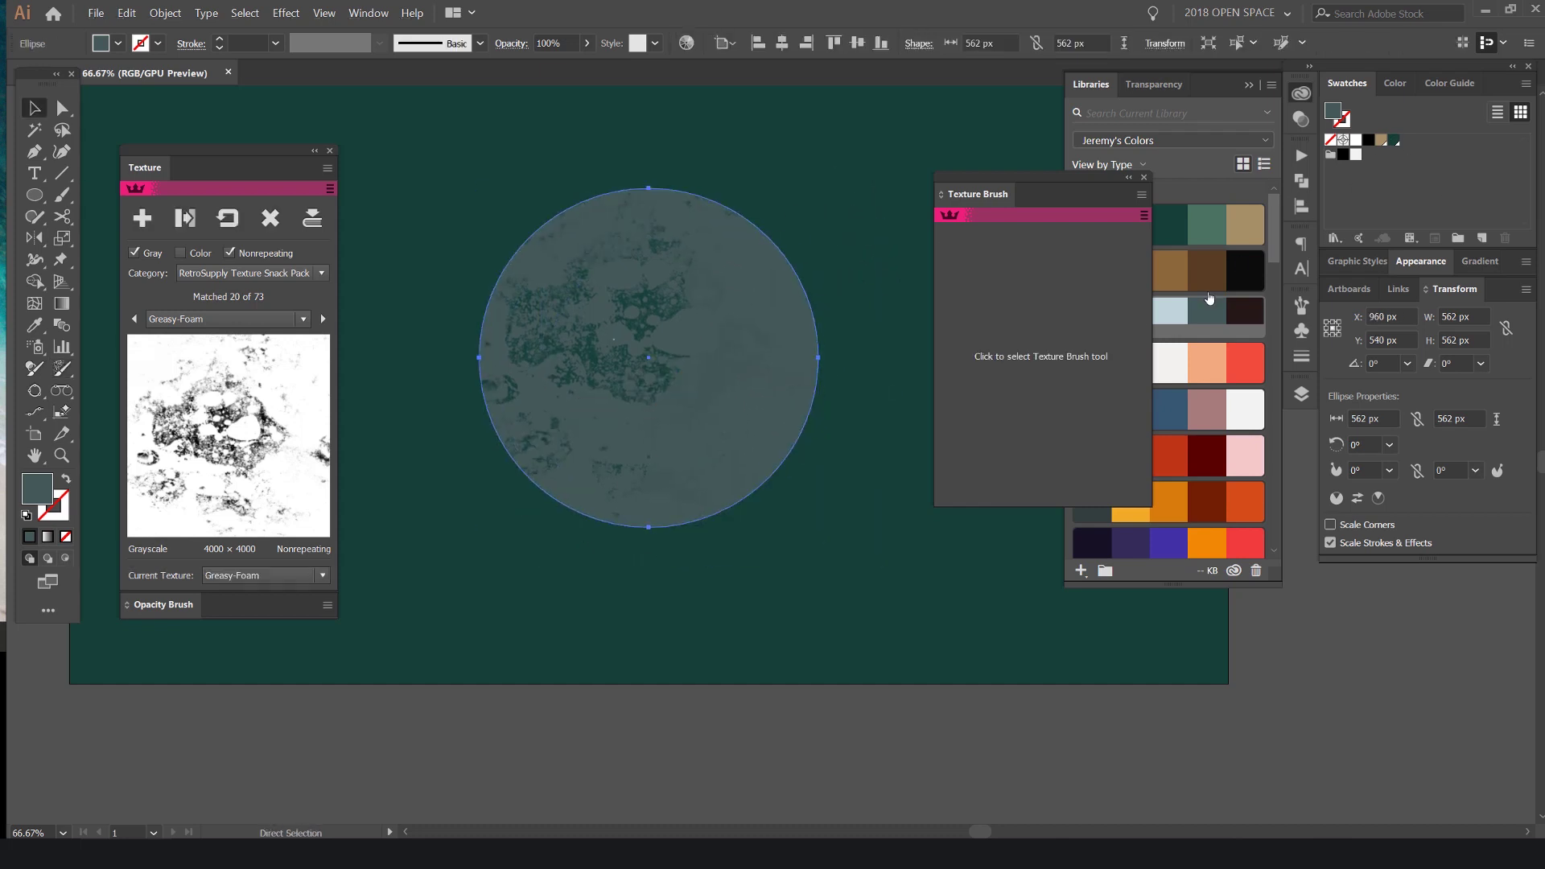
pyautogui.click(1214, 449)
pyautogui.click(808, 177)
pyautogui.scroll(-2, 808, 177)
pyautogui.press('a')
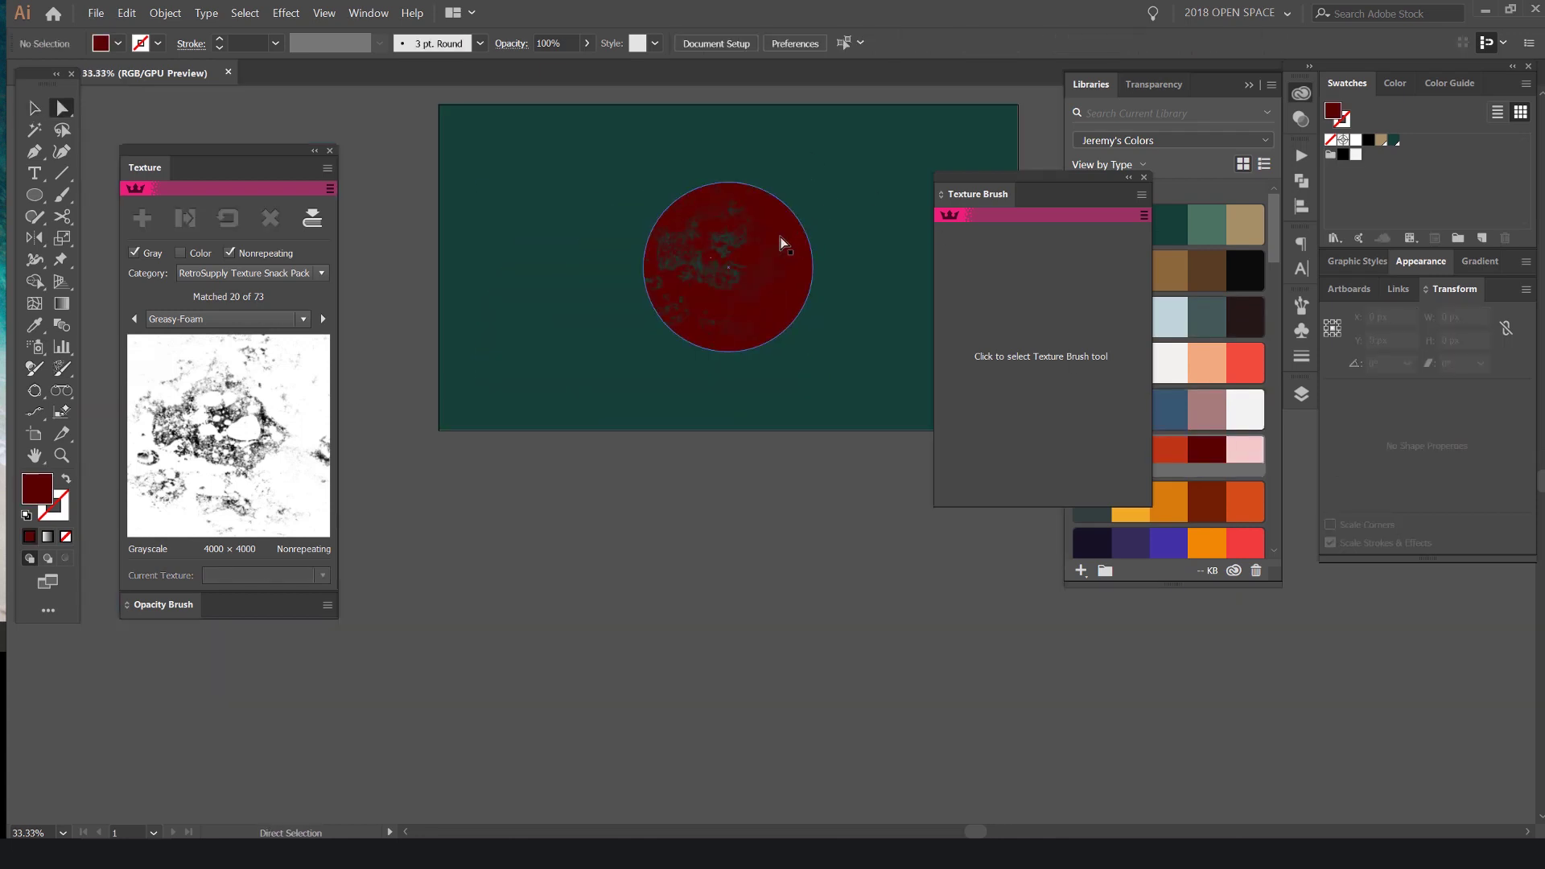
# Try a brown fill on the circle with the Texture tool active, and recolor it with the orange-red from the sixth color theme
pyautogui.click(779, 239)
pyautogui.press('v')
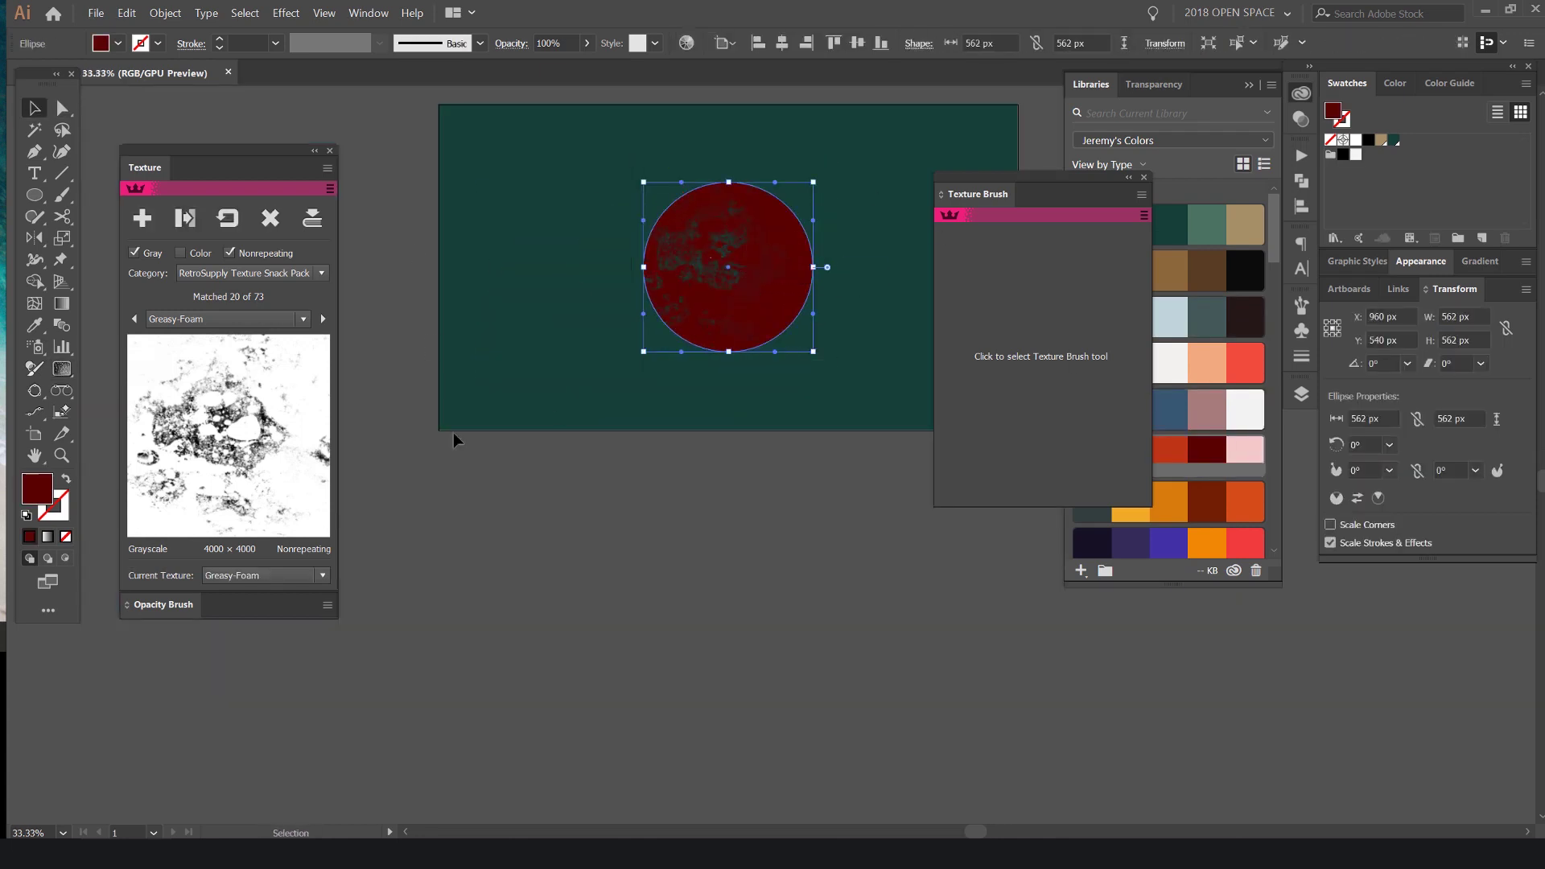
pyautogui.click(61, 369)
pyautogui.click(1206, 269)
pyautogui.click(1173, 359)
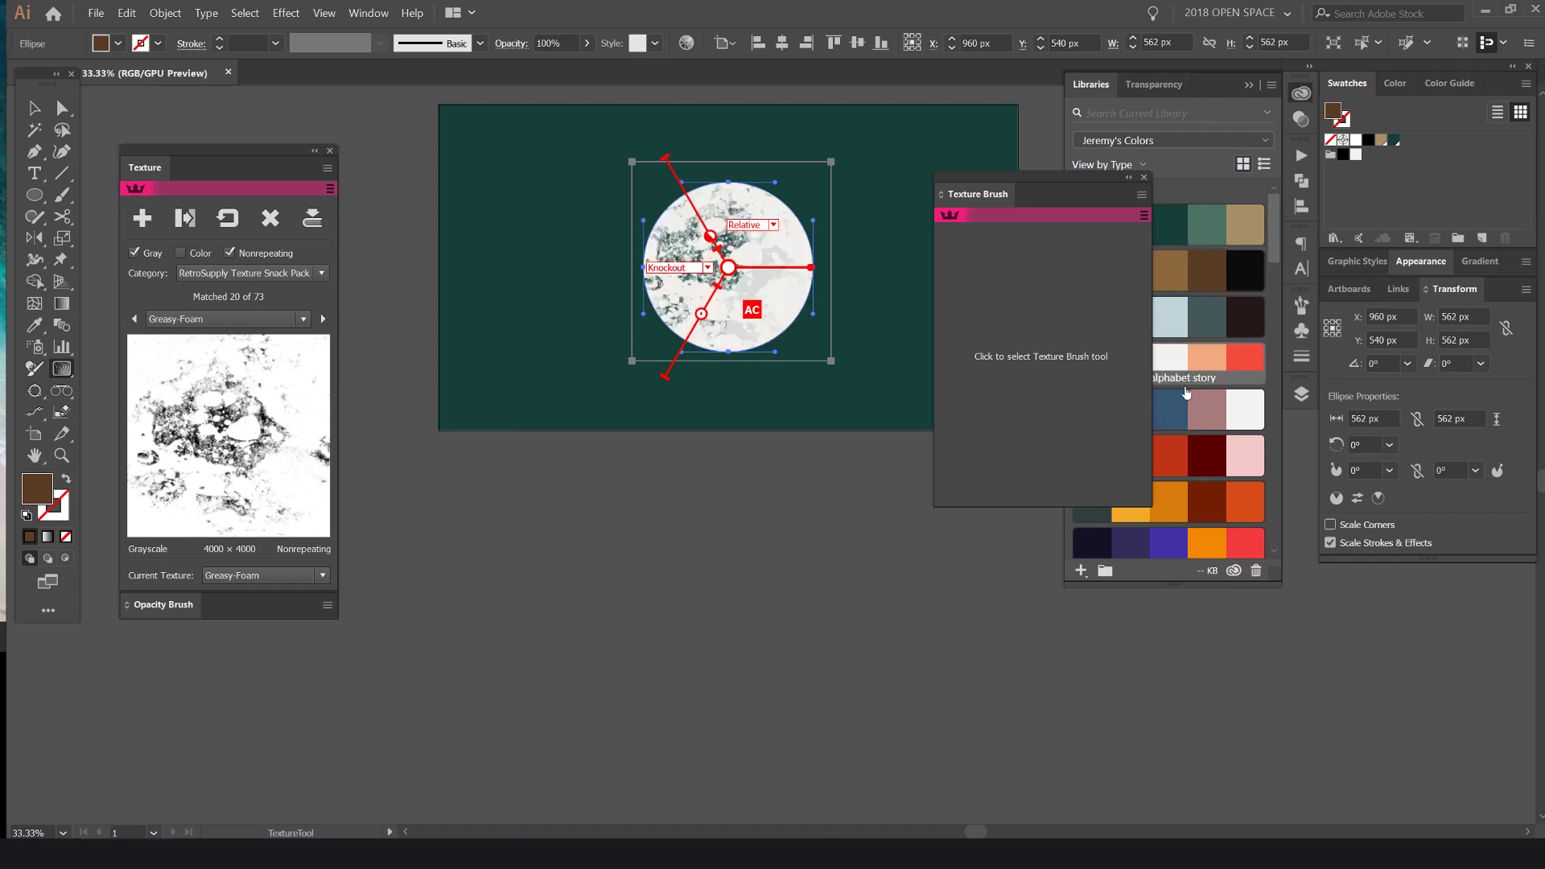
pyautogui.click(1130, 457)
pyautogui.click(1181, 461)
pyautogui.press('a')
pyautogui.hotkey('ctrl', '=')
pyautogui.hotkey('ctrl', '=')
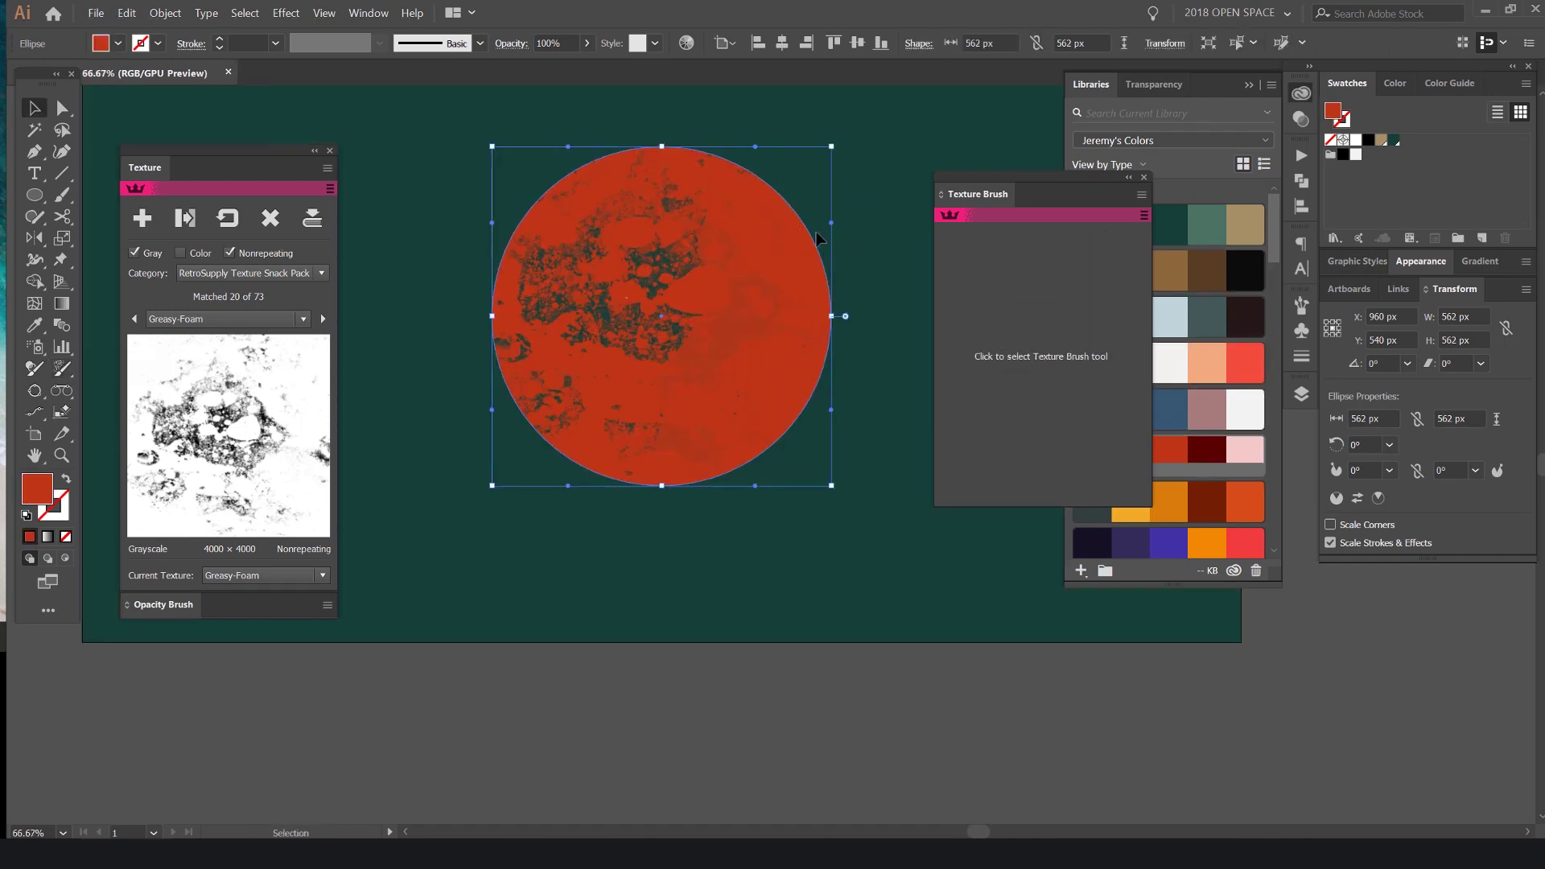
# Move the Texture Brush palette farther from the circle and deselect the circle to view the textured result
pyautogui.moveTo(1033, 222); pyautogui.dragTo(1139, 213)
pyautogui.press('v')
pyautogui.click(890, 189)
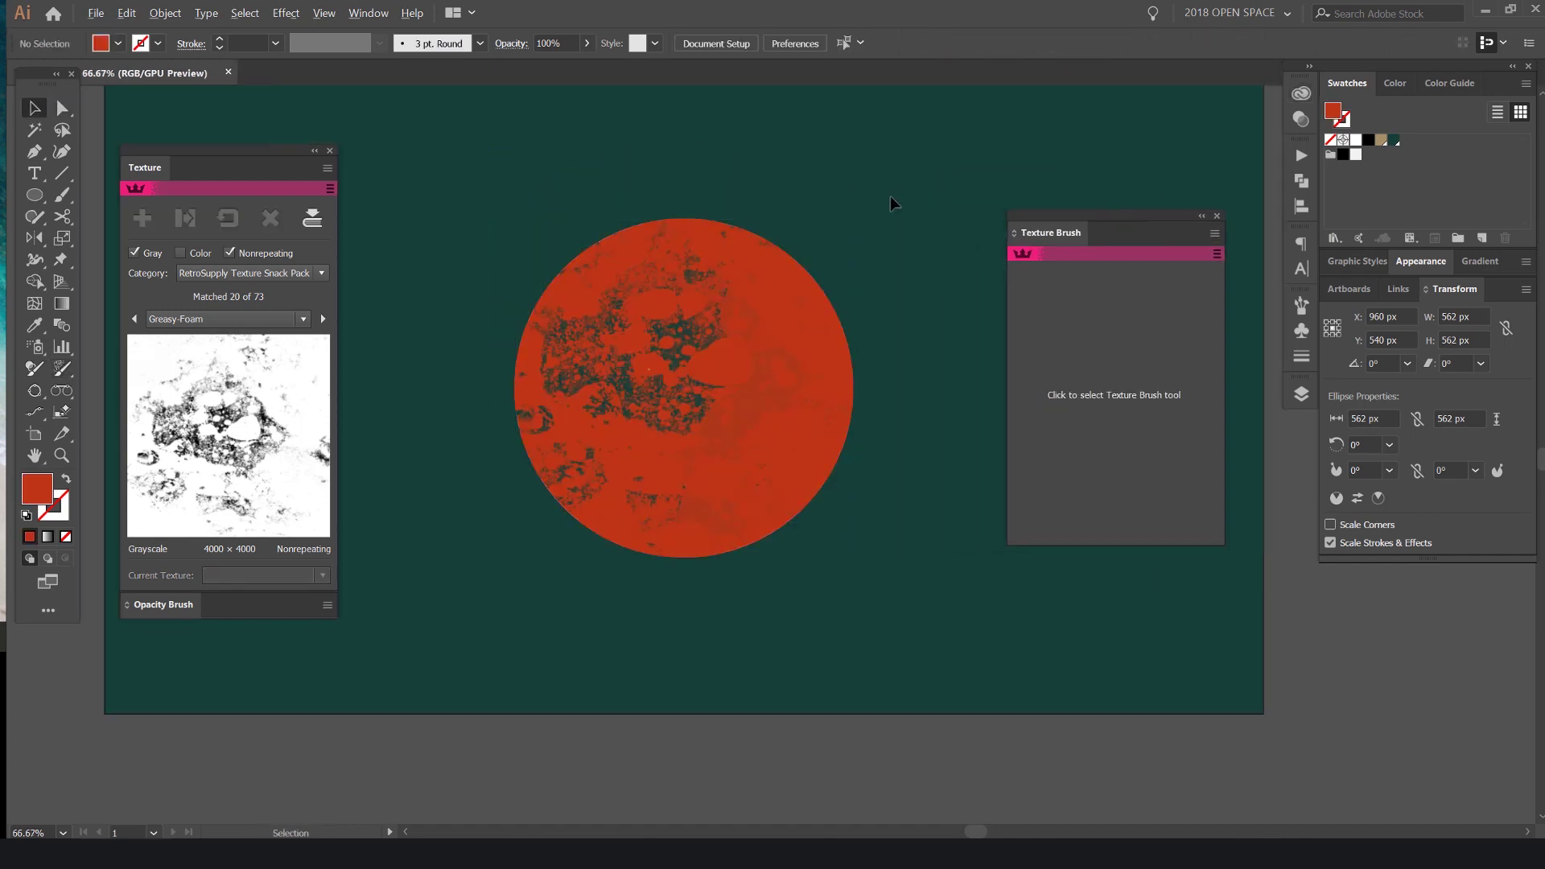
pyautogui.hotkey('ctrl', '-')
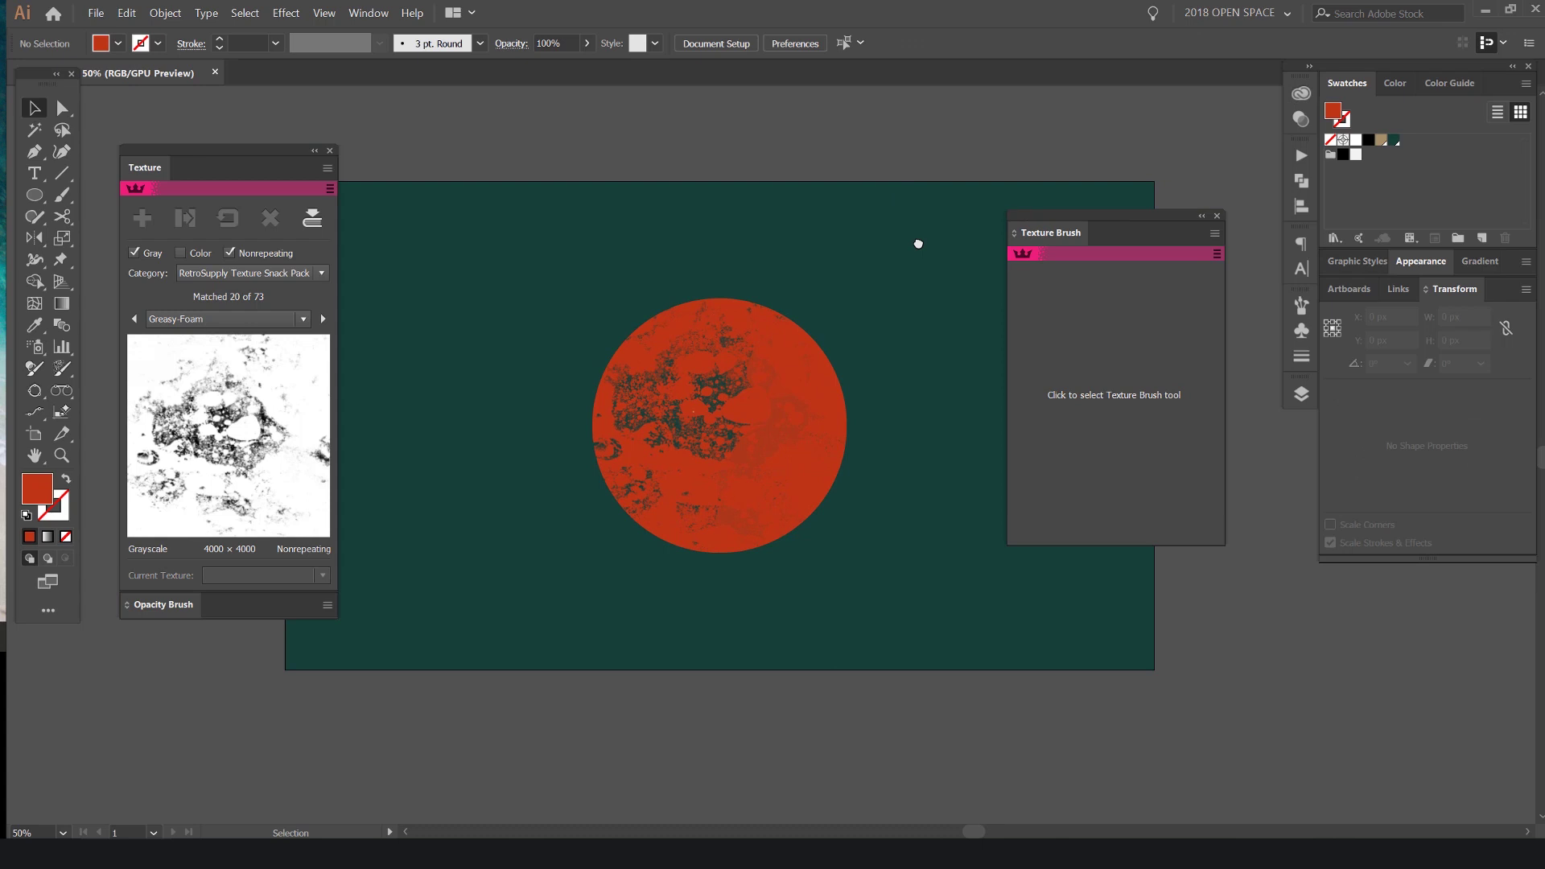